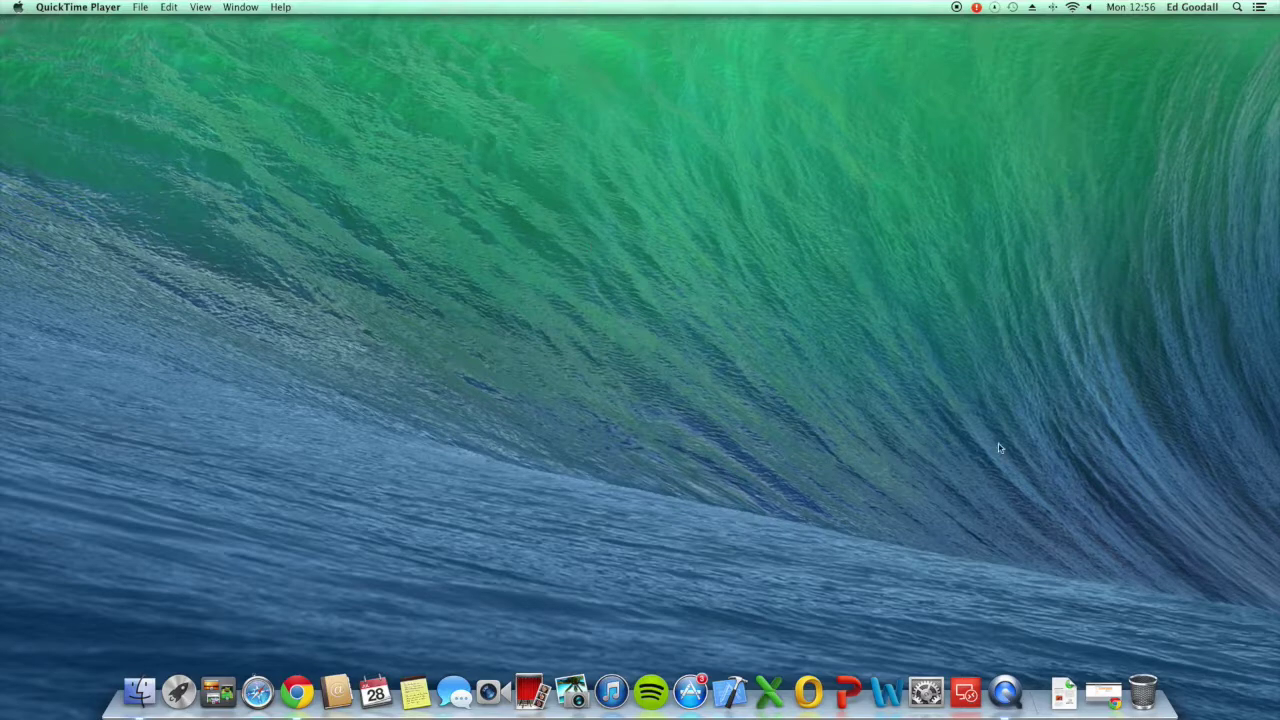
Step: Download the Buzztouch v3.0.0 self-hosted package, BT-server-3.0.0.zip, from the Self Hosted Software page
{"action": "left_click", "coordinate": [1095, 690]}
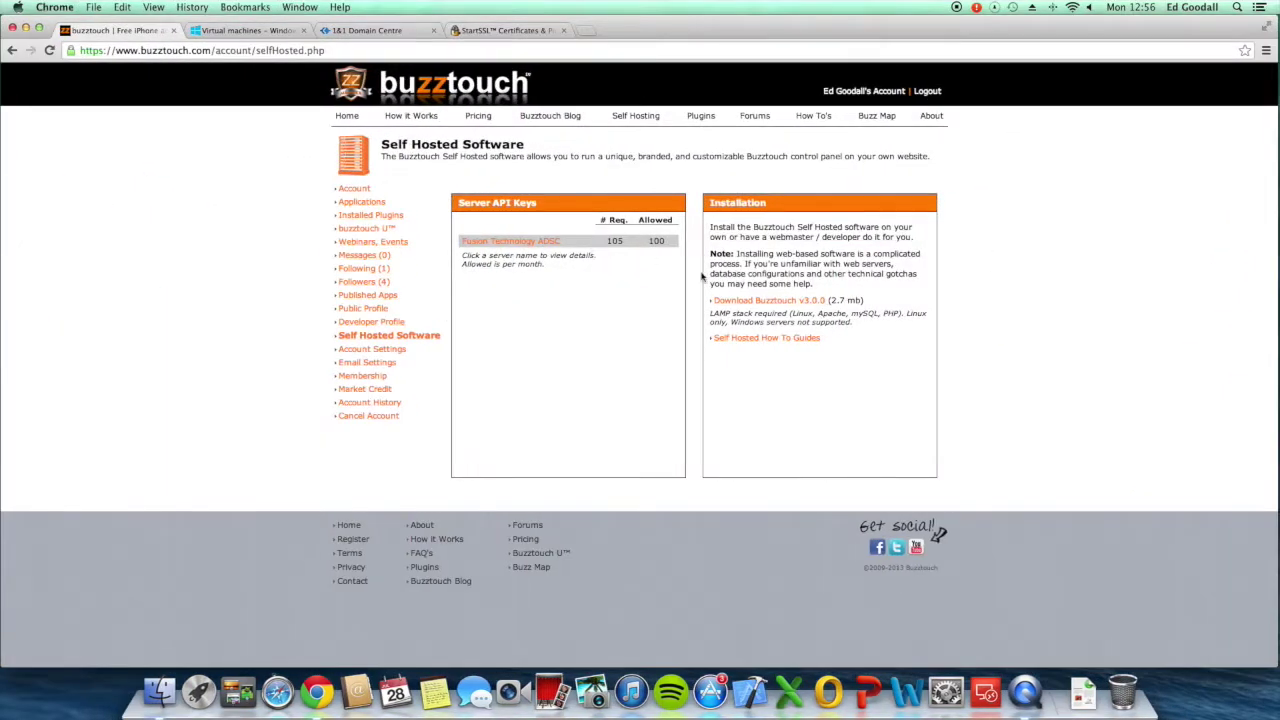
{"action": "left_click", "coordinate": [797, 302]}
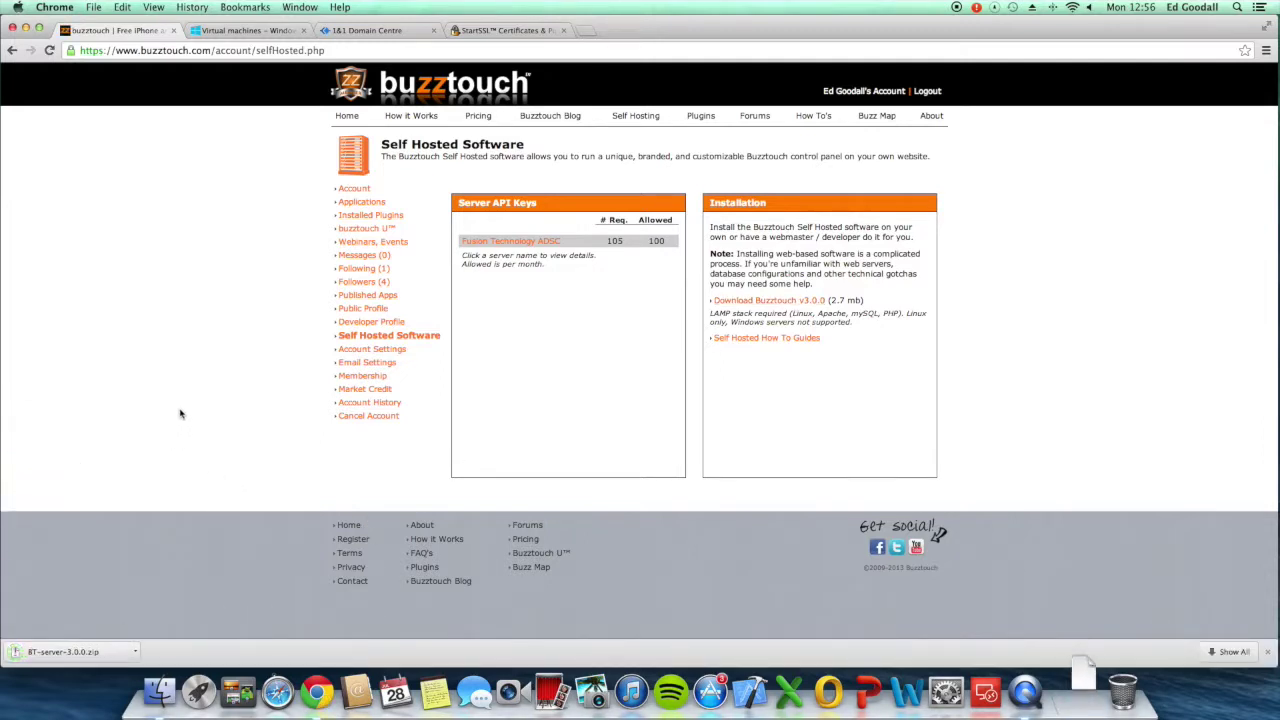
{"action": "left_click", "coordinate": [240, 31]}
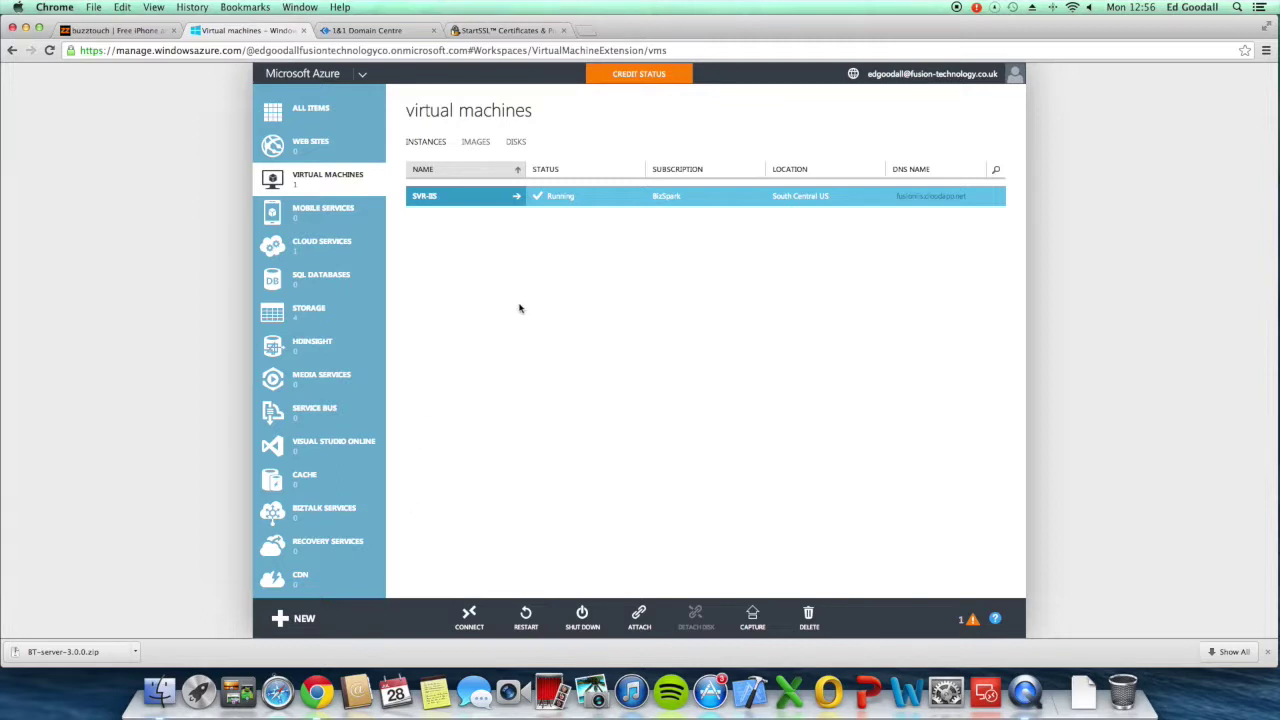
Step: Start a new gallery virtual machine using the Windows Server 2008 R2 SP1 image
{"action": "left_click", "coordinate": [300, 618]}
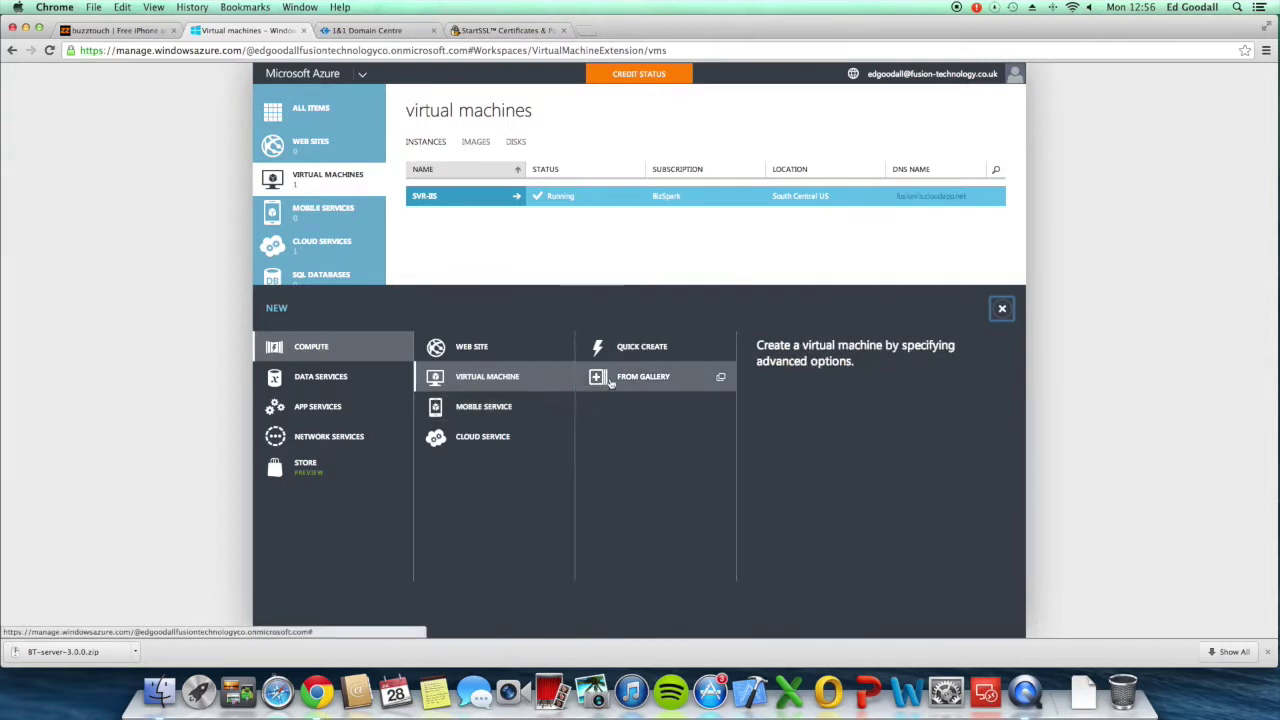
{"action": "left_click", "coordinate": [621, 380]}
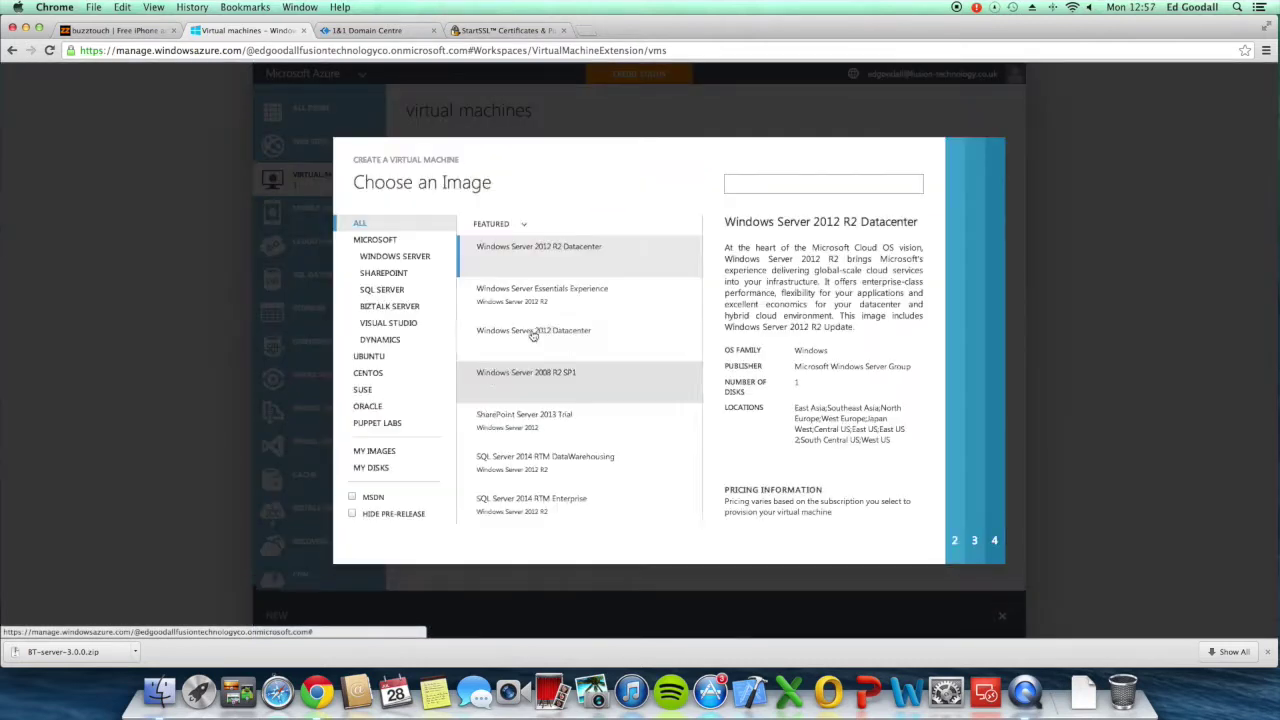
{"action": "left_click", "coordinate": [585, 378]}
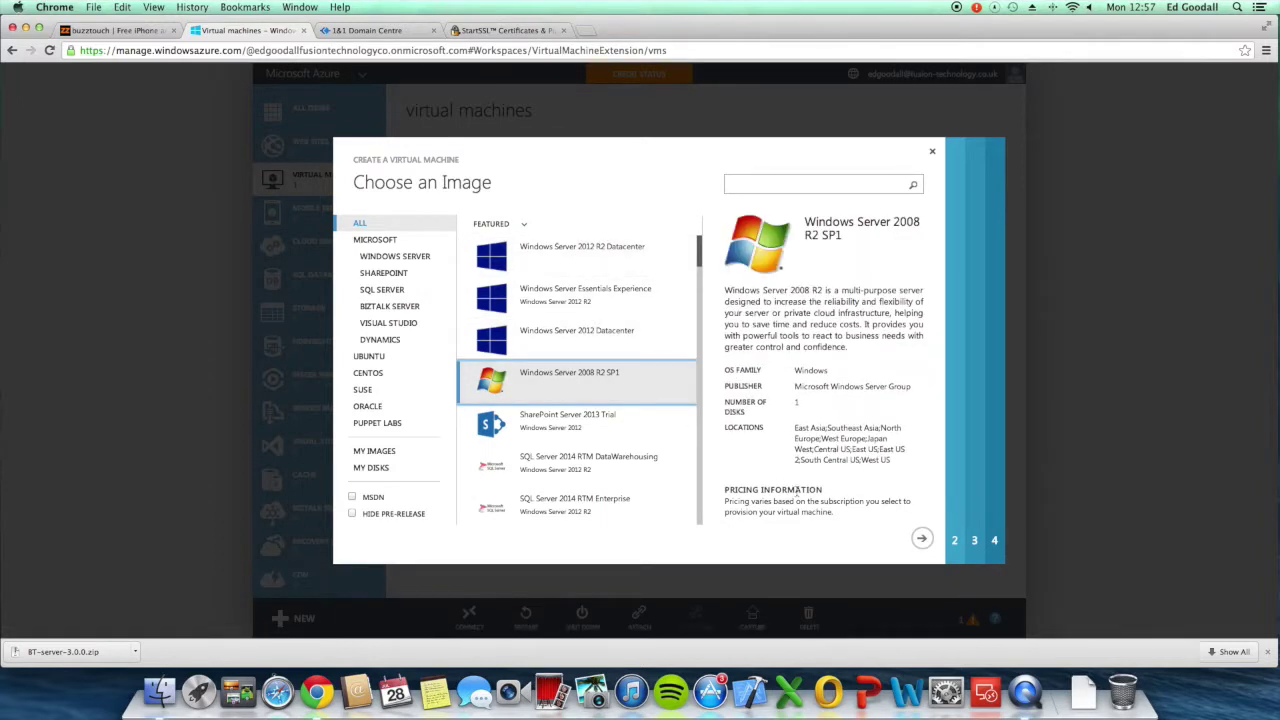
{"action": "left_click", "coordinate": [912, 540]}
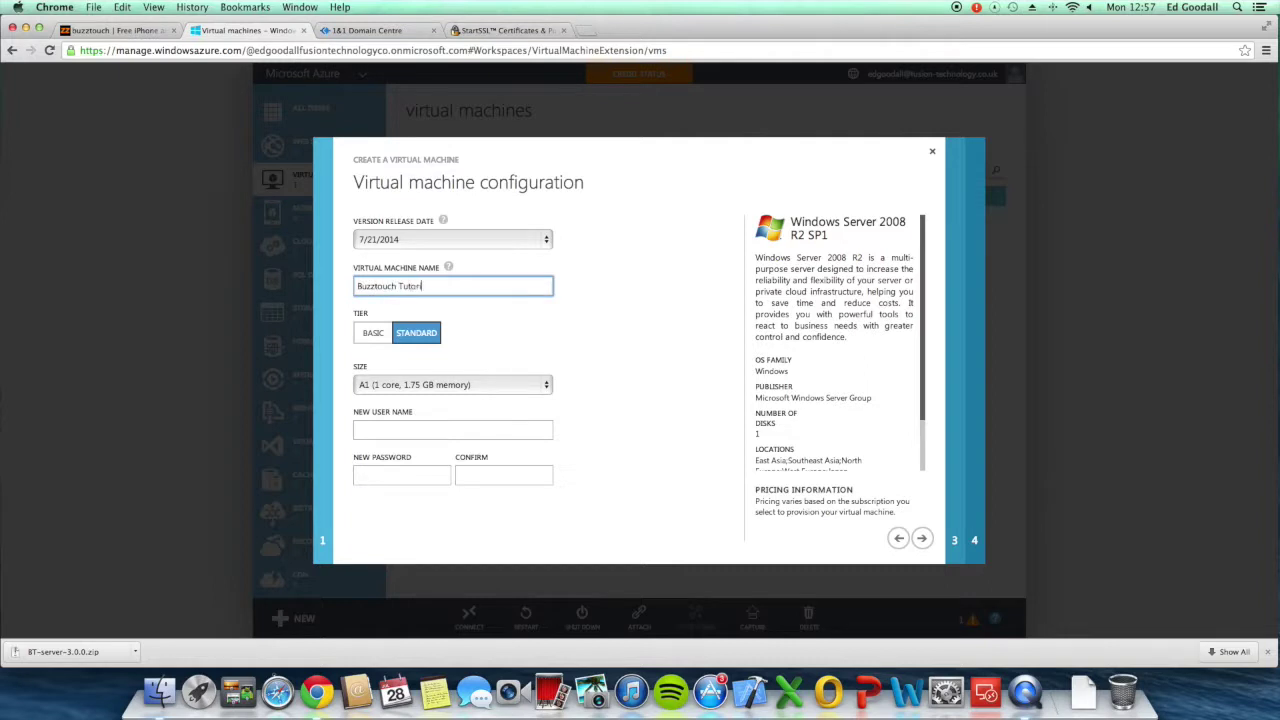
Step: Name the VM 'Buzztouch Tutorial' and choose the Basic tier with size A1 (1 core, 1.75 GB)
{"action": "type", "text": "Buzztouch Tutorial"}
{"action": "left_click", "coordinate": [372, 332]}
{"action": "left_click", "coordinate": [450, 384]}
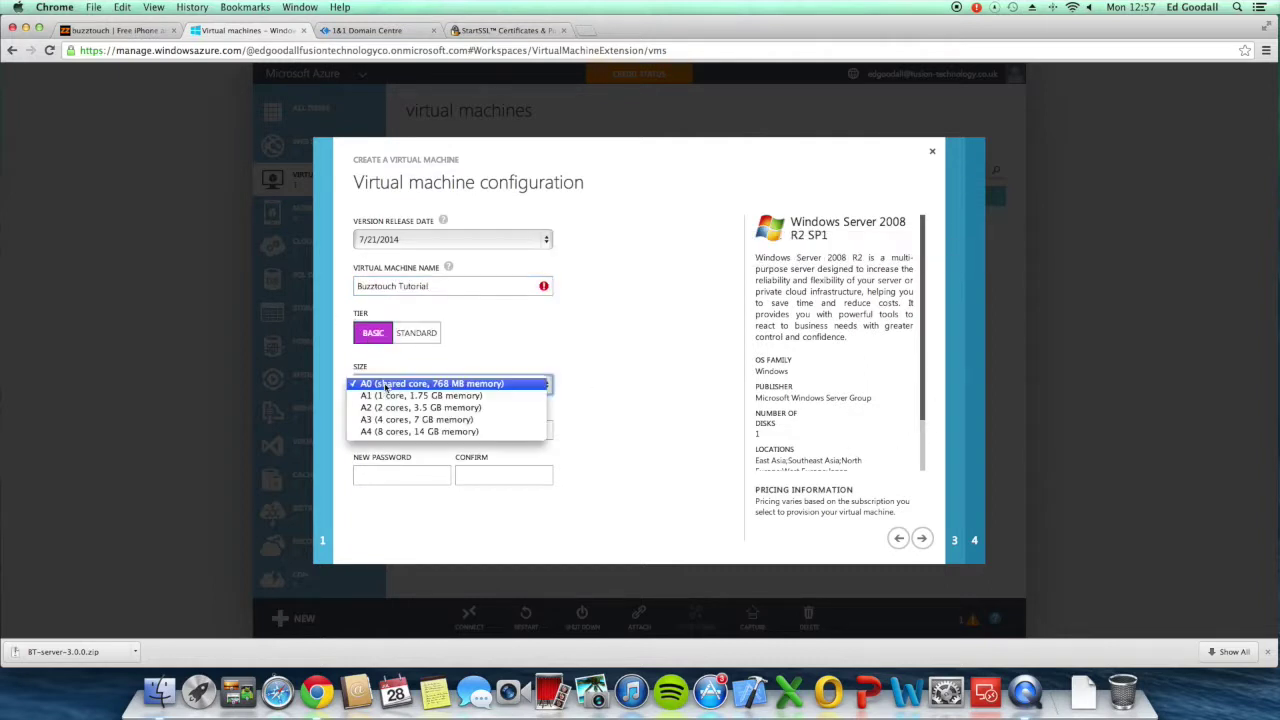
{"action": "left_click", "coordinate": [389, 397]}
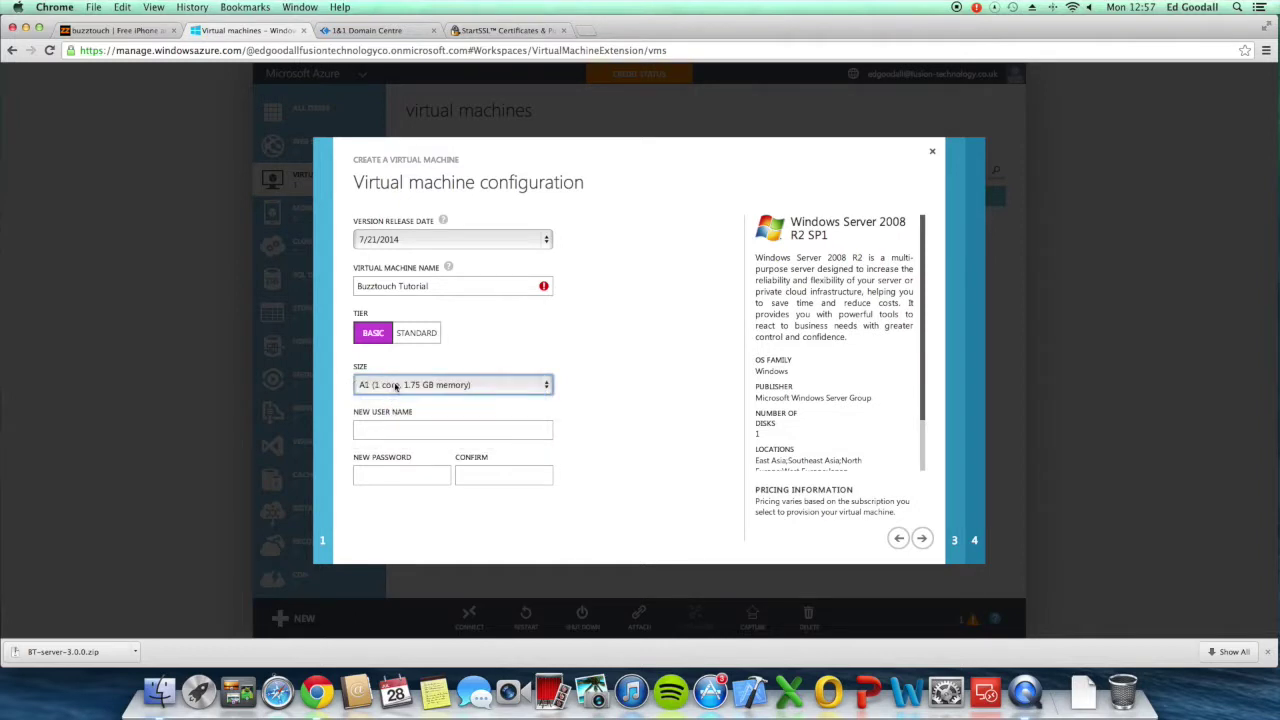
Step: Enter the administrator user name and a confirmed password
{"action": "left_click", "coordinate": [417, 430]}
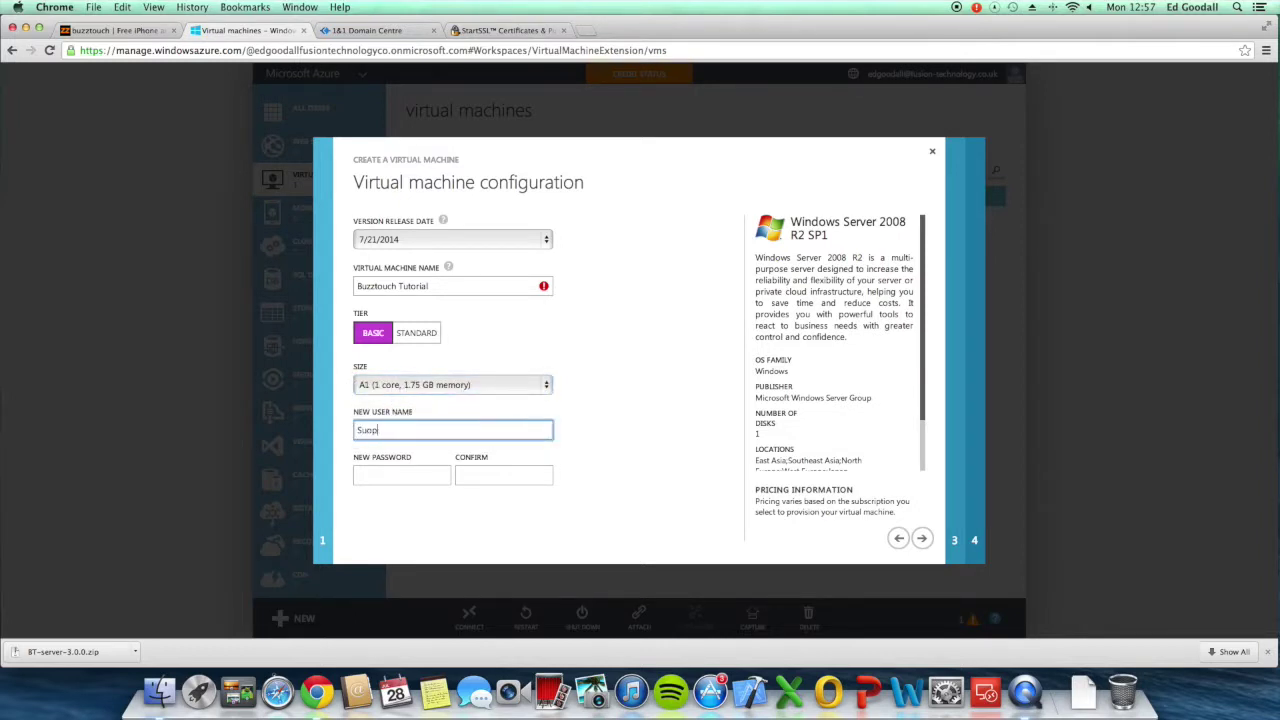
{"action": "left_click", "coordinate": [401, 475]}
{"action": "type", "text": "••••••••••"}
{"action": "key", "text": "Tab"}
{"action": "type", "text": "•••••"}
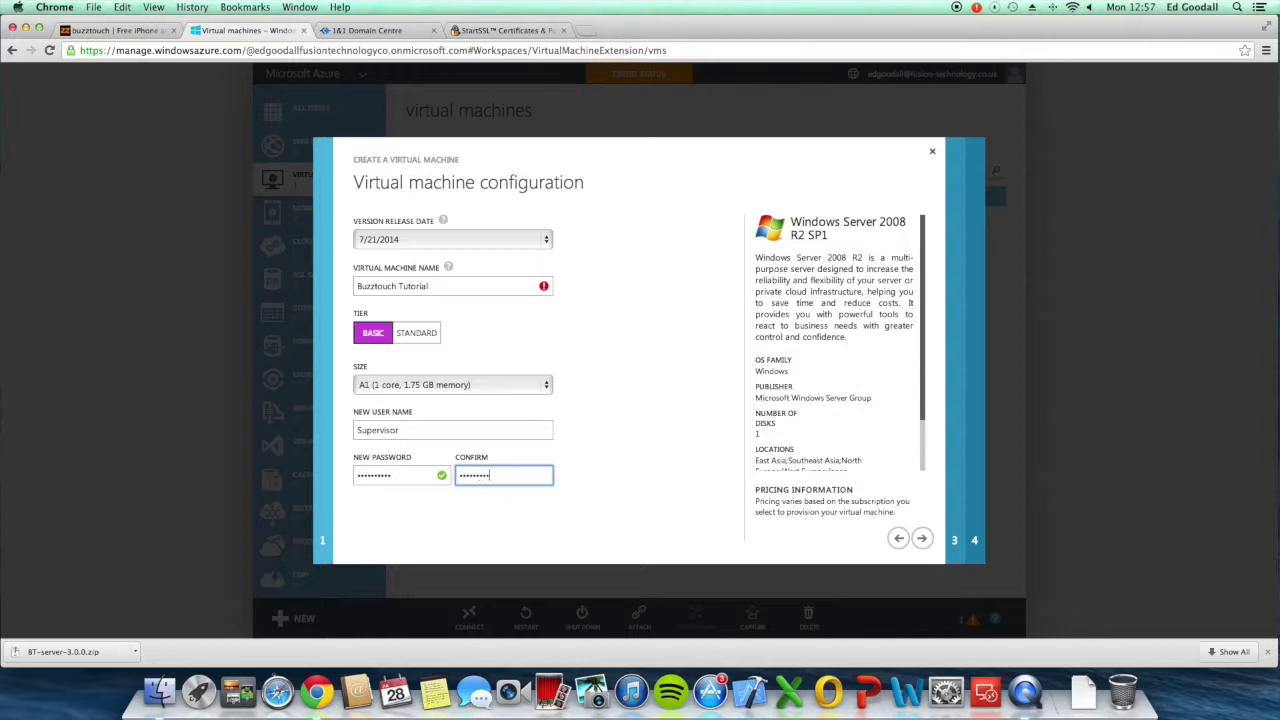
{"action": "left_click", "coordinate": [924, 536]}
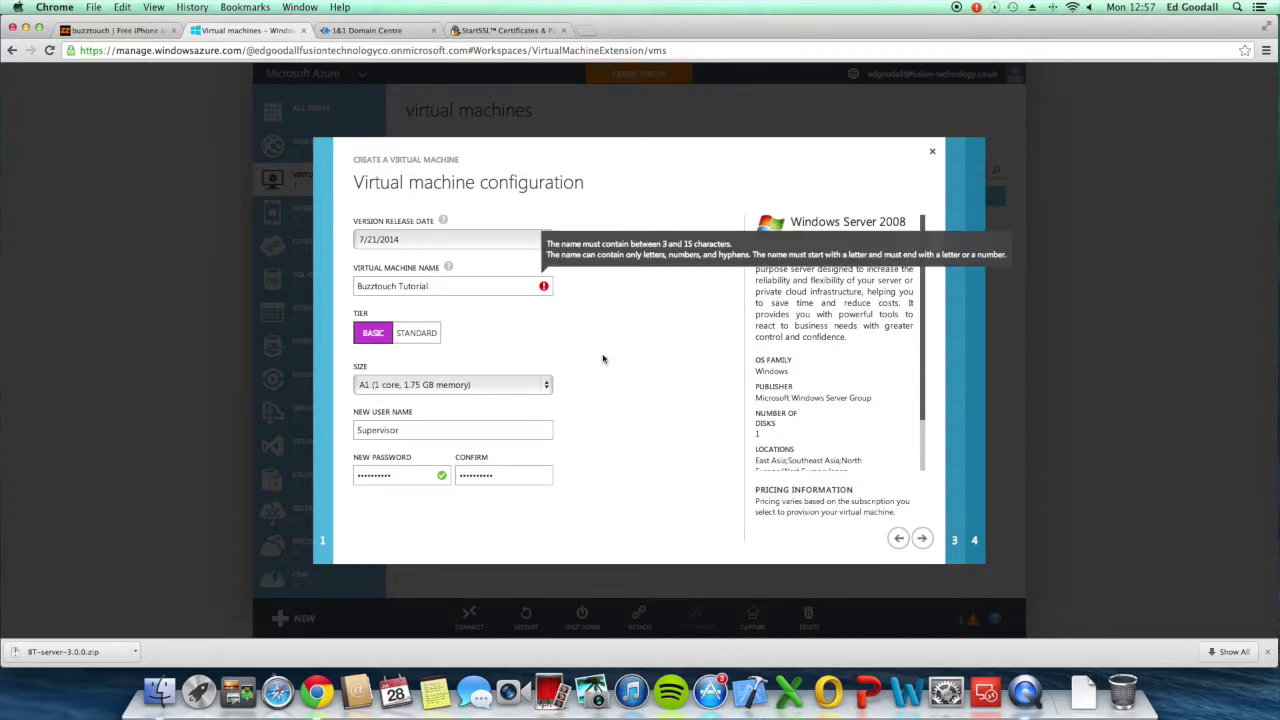
Step: Correct the rejected VM name to BT-Tutorial and proceed to the cloud service step
{"action": "left_click", "coordinate": [404, 286]}
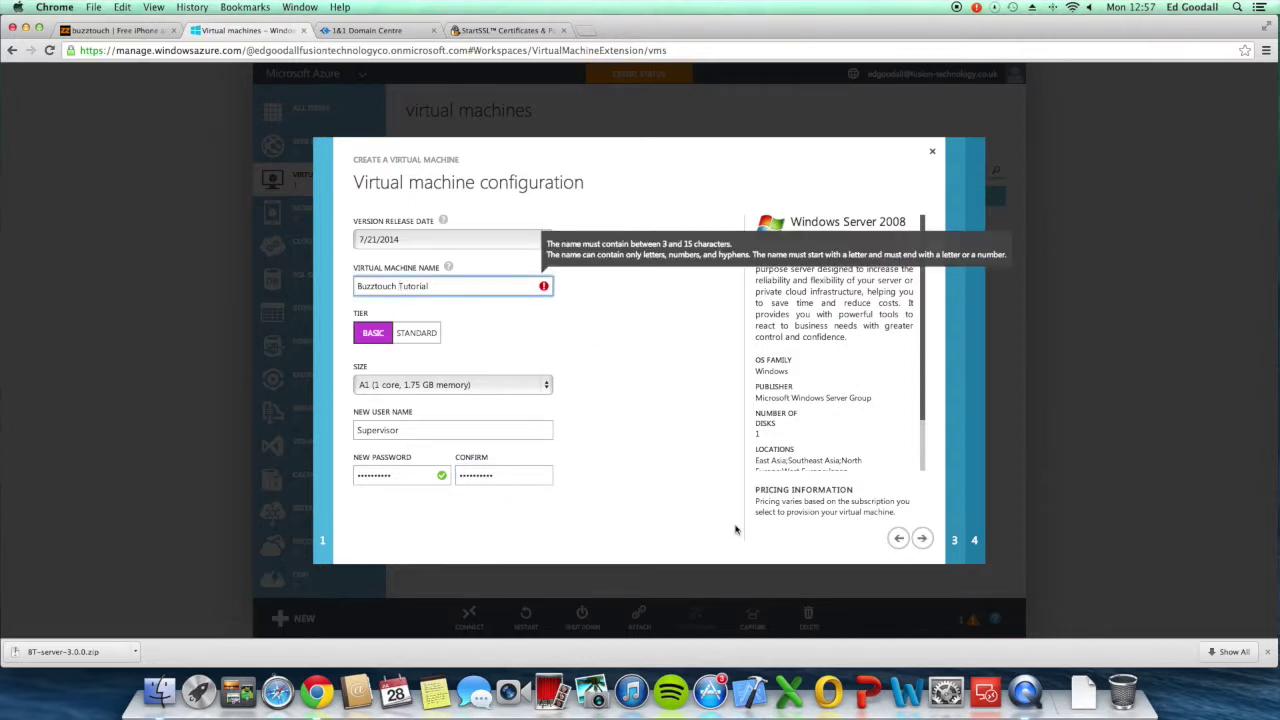
{"action": "key", "text": "BackSpace"}
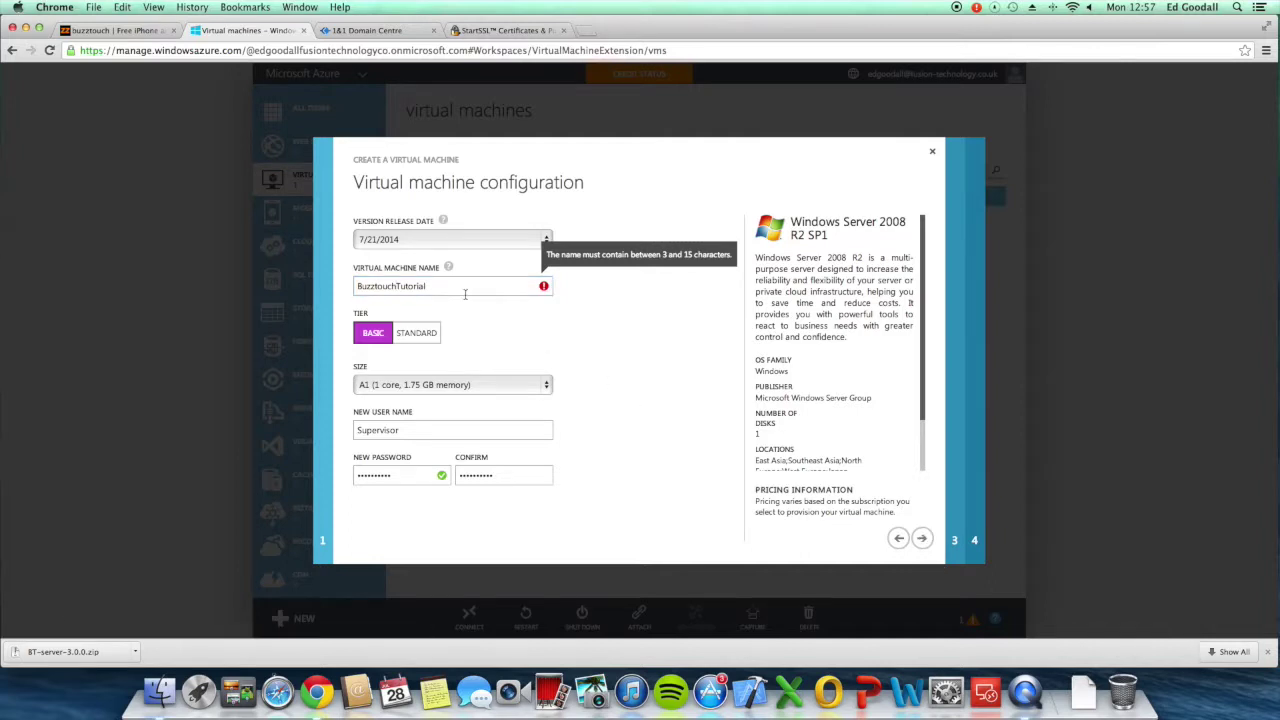
{"action": "left_click_drag", "start_coordinate": [465, 294], "coordinate": [245, 290]}
{"action": "type", "text": "BT-T"}
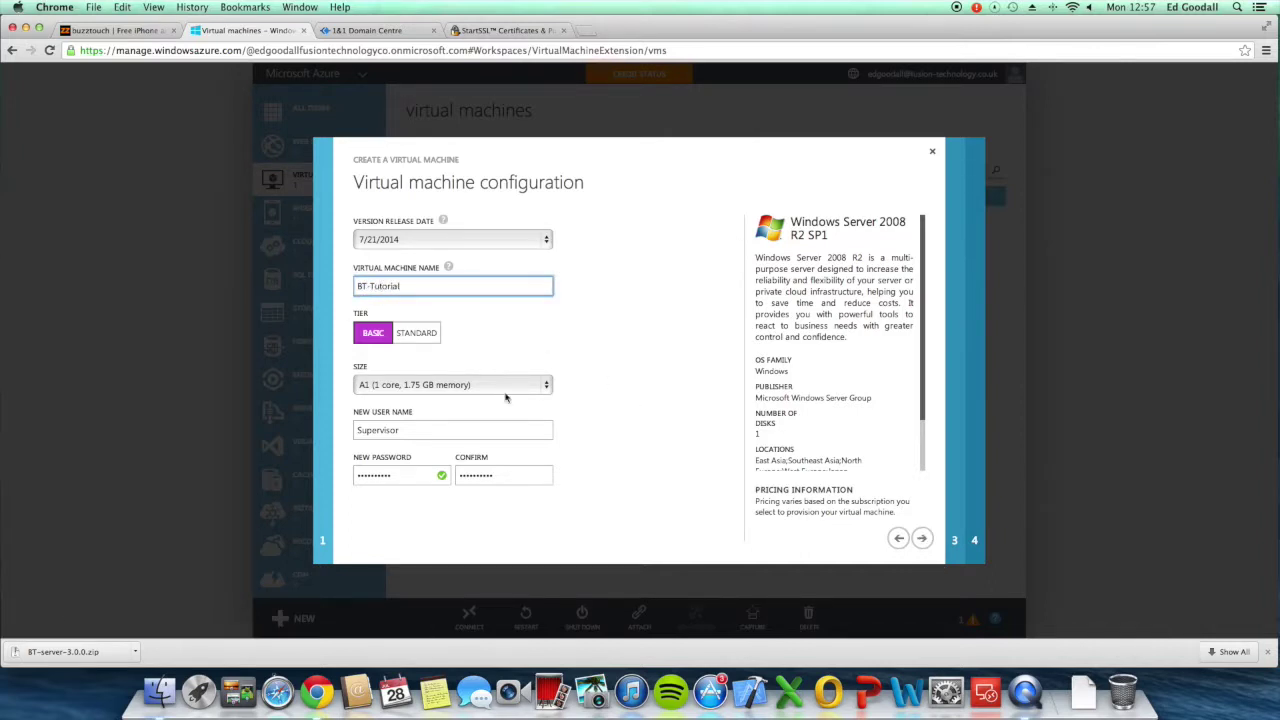
{"action": "left_click", "coordinate": [921, 538]}
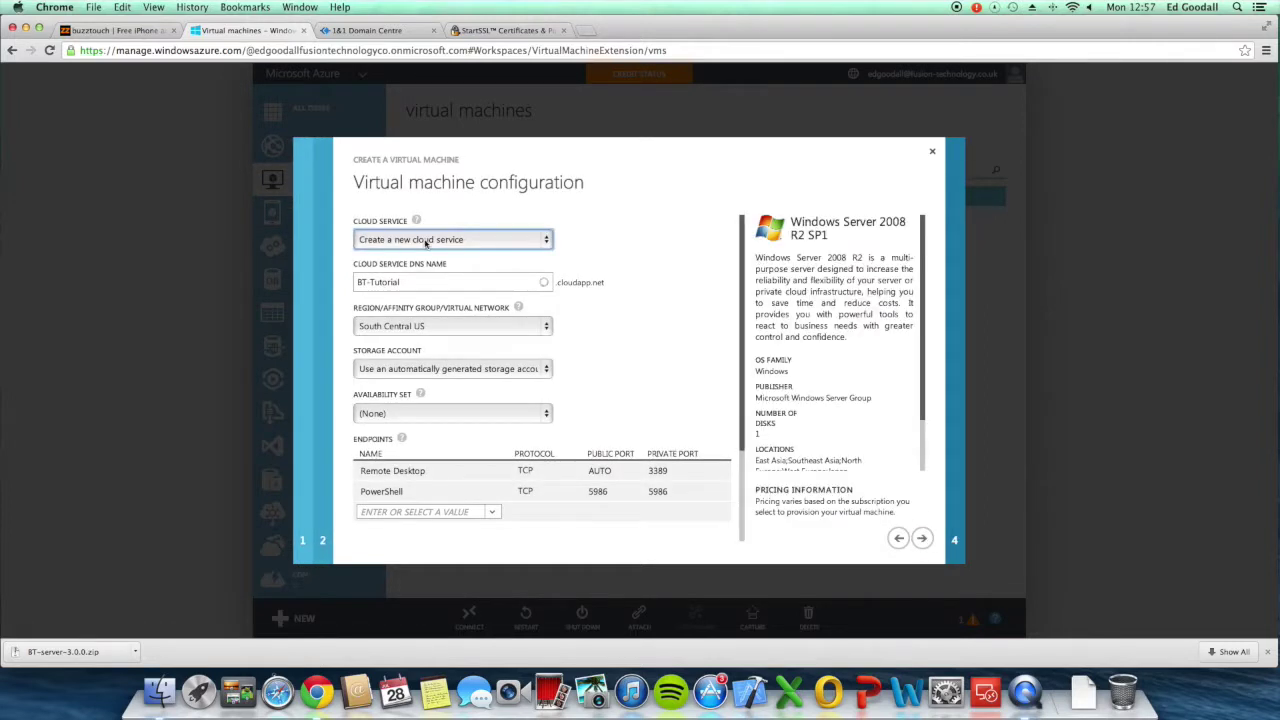
Step: Place the VM in North Europe and add HTTP, HTTPS, MySQL and FTP endpoints
{"action": "left_click", "coordinate": [421, 327]}
{"action": "left_click", "coordinate": [420, 348]}
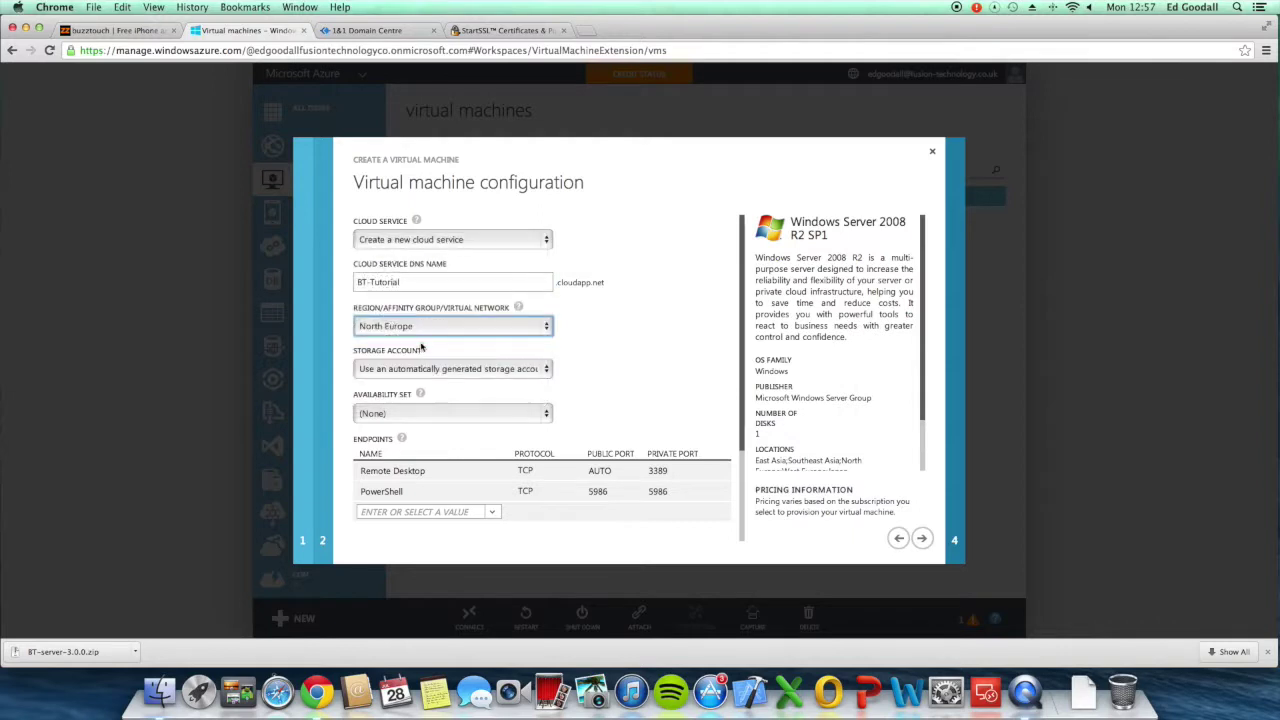
{"action": "left_click", "coordinate": [425, 511]}
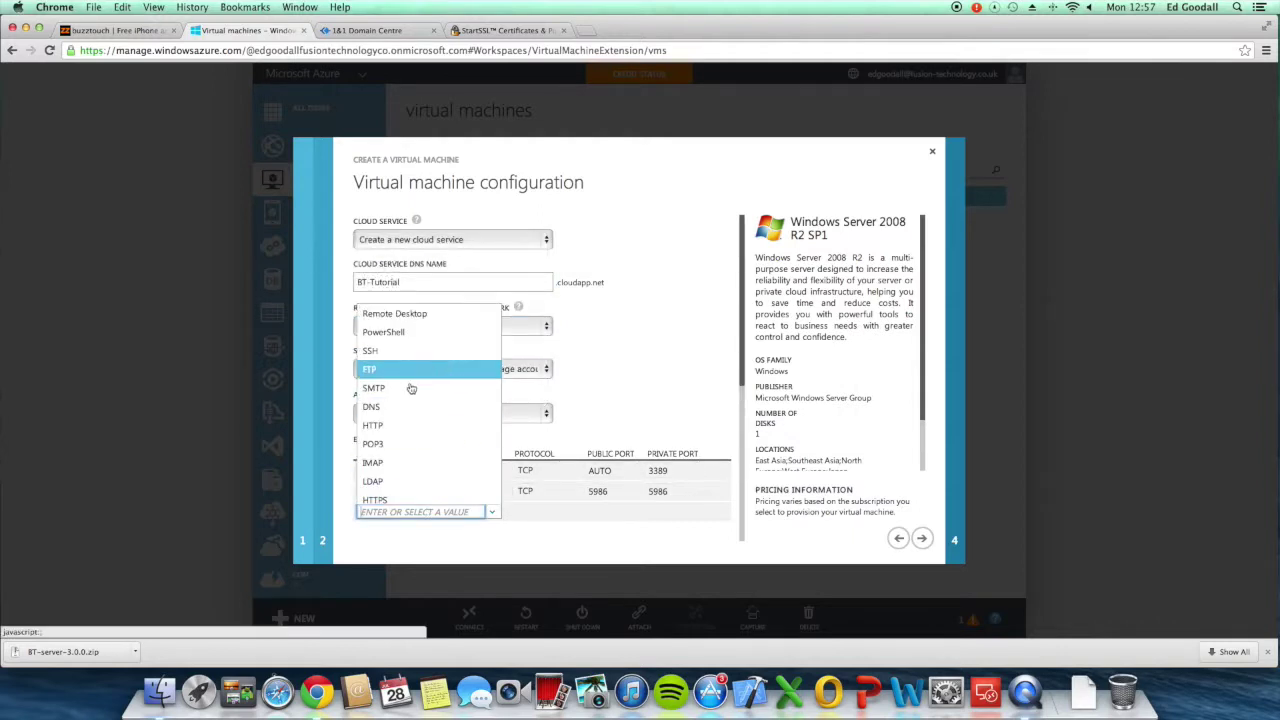
{"action": "left_click", "coordinate": [398, 427]}
{"action": "left_click", "coordinate": [438, 532]}
{"action": "left_click", "coordinate": [486, 520]}
{"action": "scroll", "coordinate": [489, 502], "scroll_direction": "down", "scroll_amount": 1}
{"action": "left_click", "coordinate": [489, 501]}
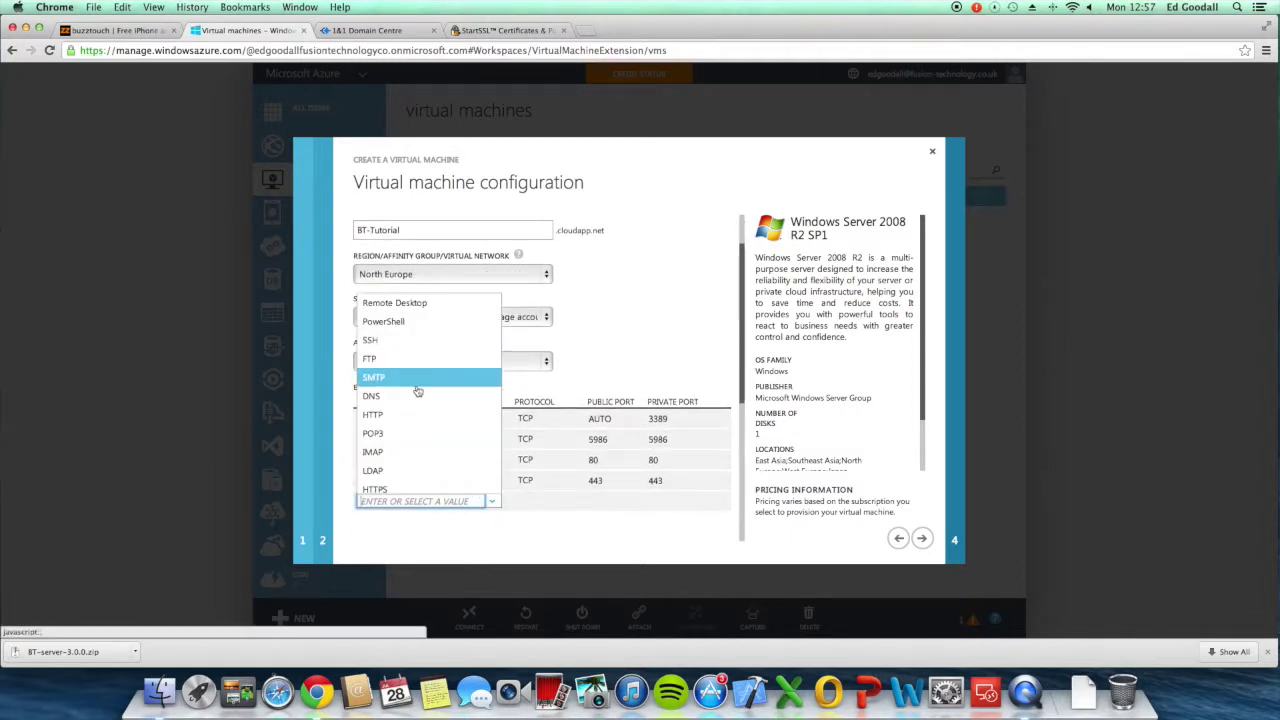
{"action": "scroll", "coordinate": [415, 404], "scroll_direction": "down", "scroll_amount": 2}
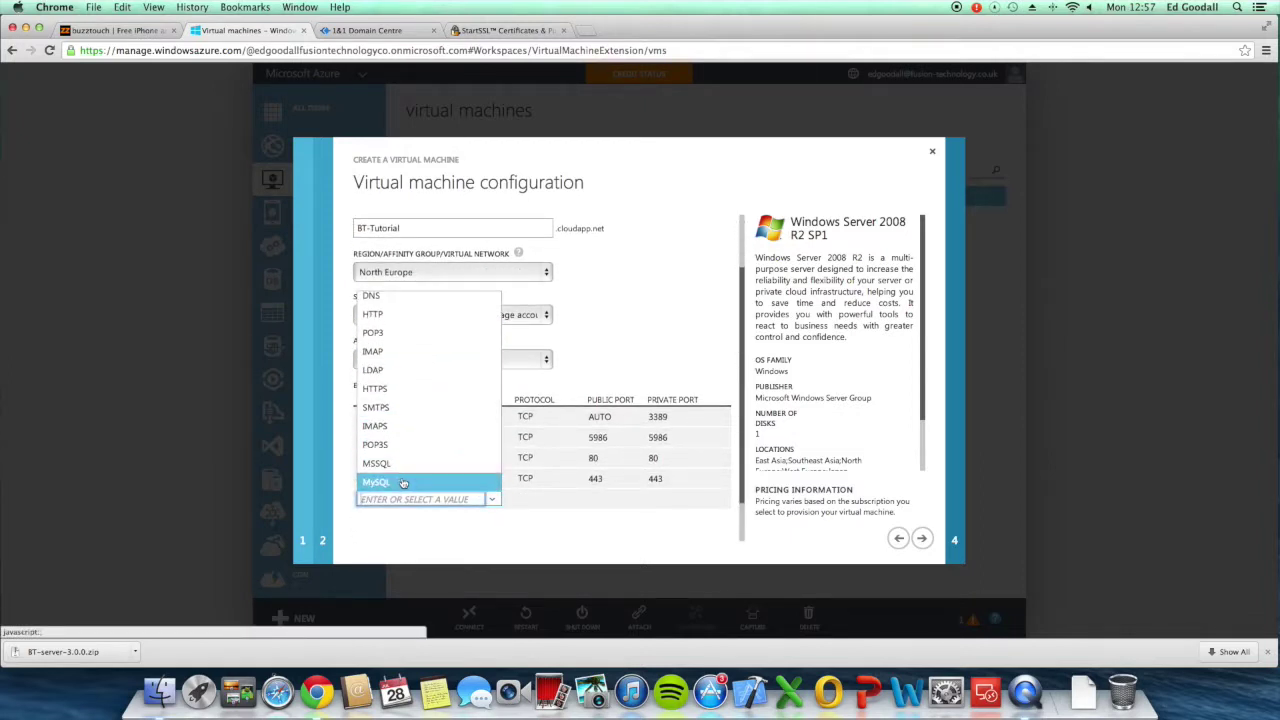
{"action": "left_click", "coordinate": [443, 487]}
{"action": "scroll", "coordinate": [445, 503], "scroll_direction": "down", "scroll_amount": 1}
{"action": "left_click", "coordinate": [440, 482]}
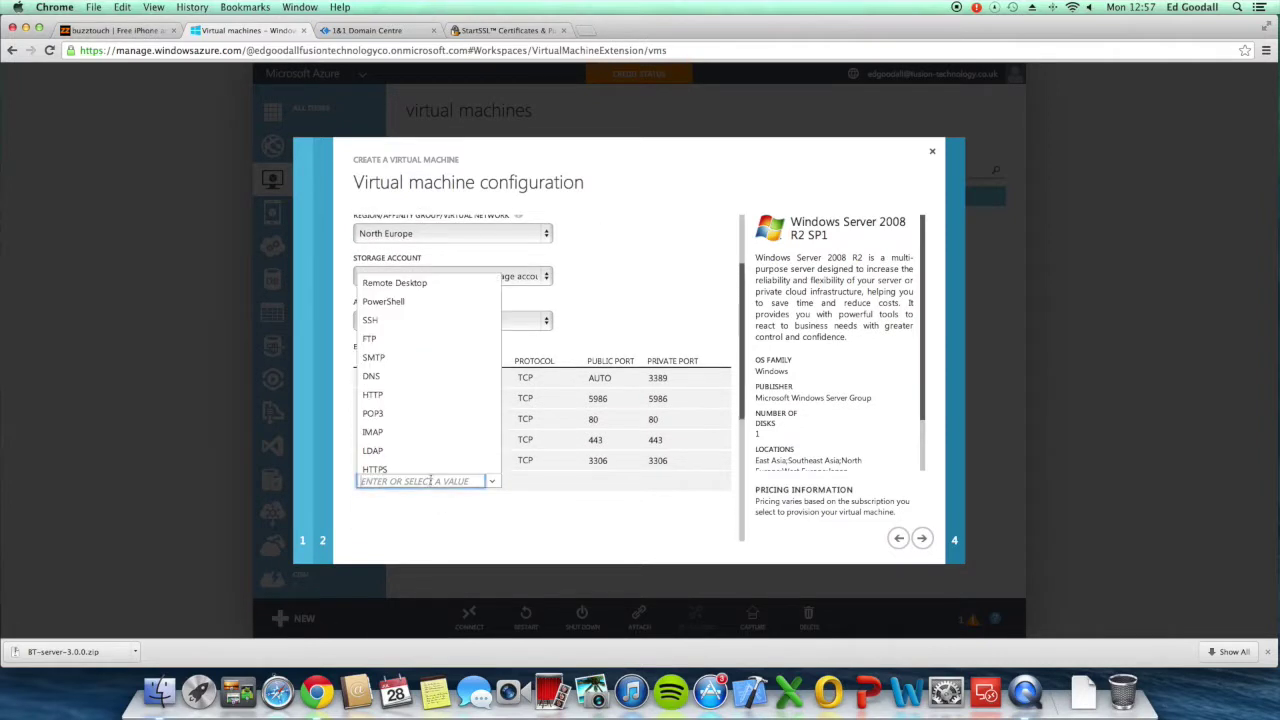
{"action": "left_click", "coordinate": [419, 346]}
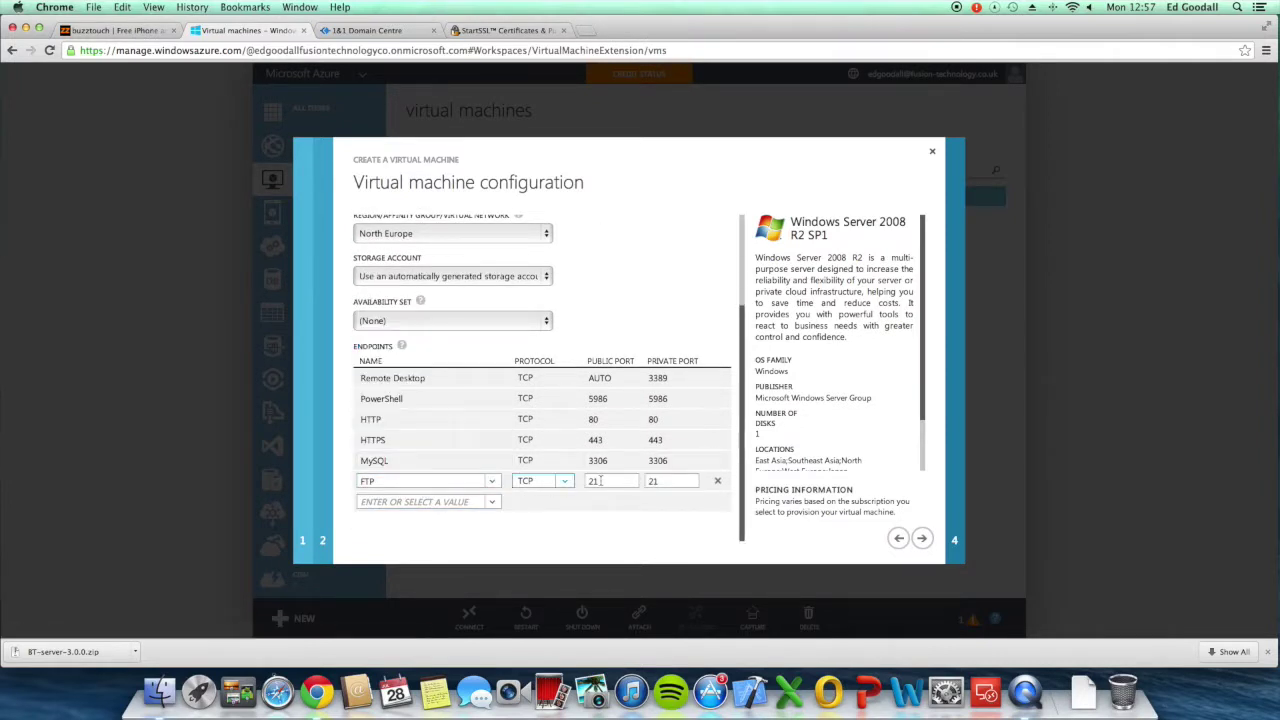
Step: Disable VM Agent installation and create the virtual machine
{"action": "left_click", "coordinate": [921, 538]}
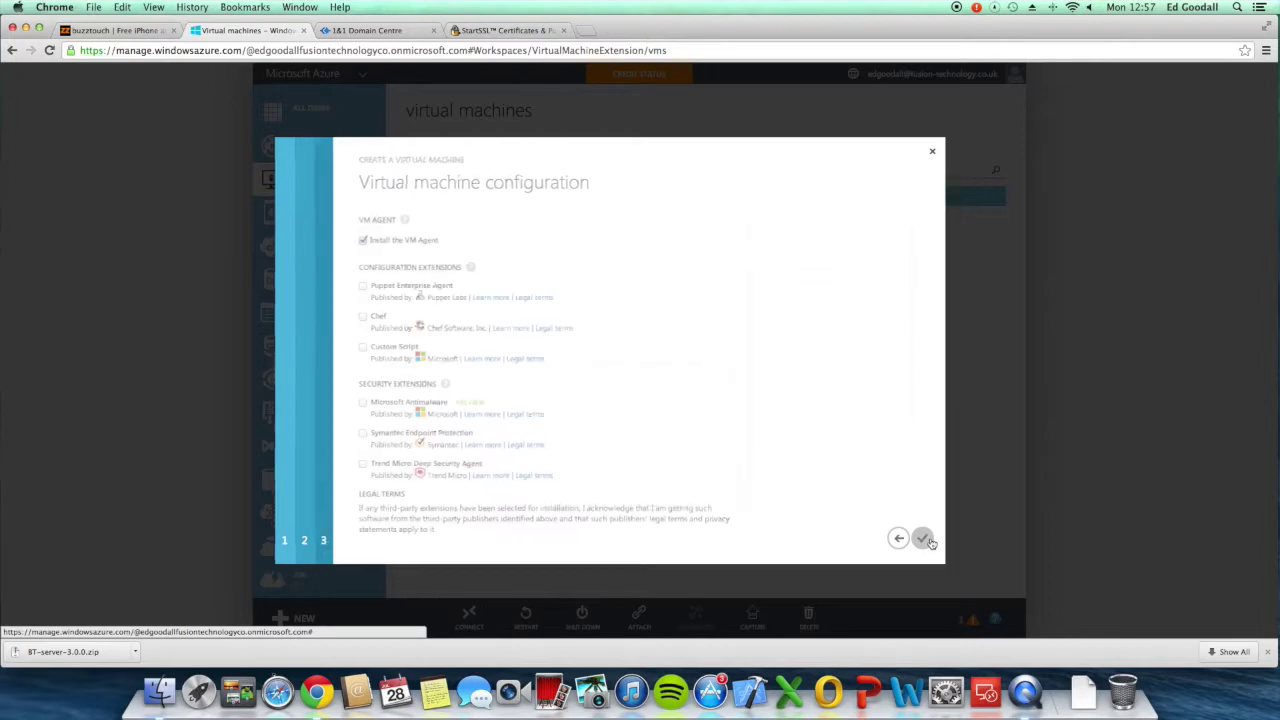
{"action": "left_click", "coordinate": [357, 240]}
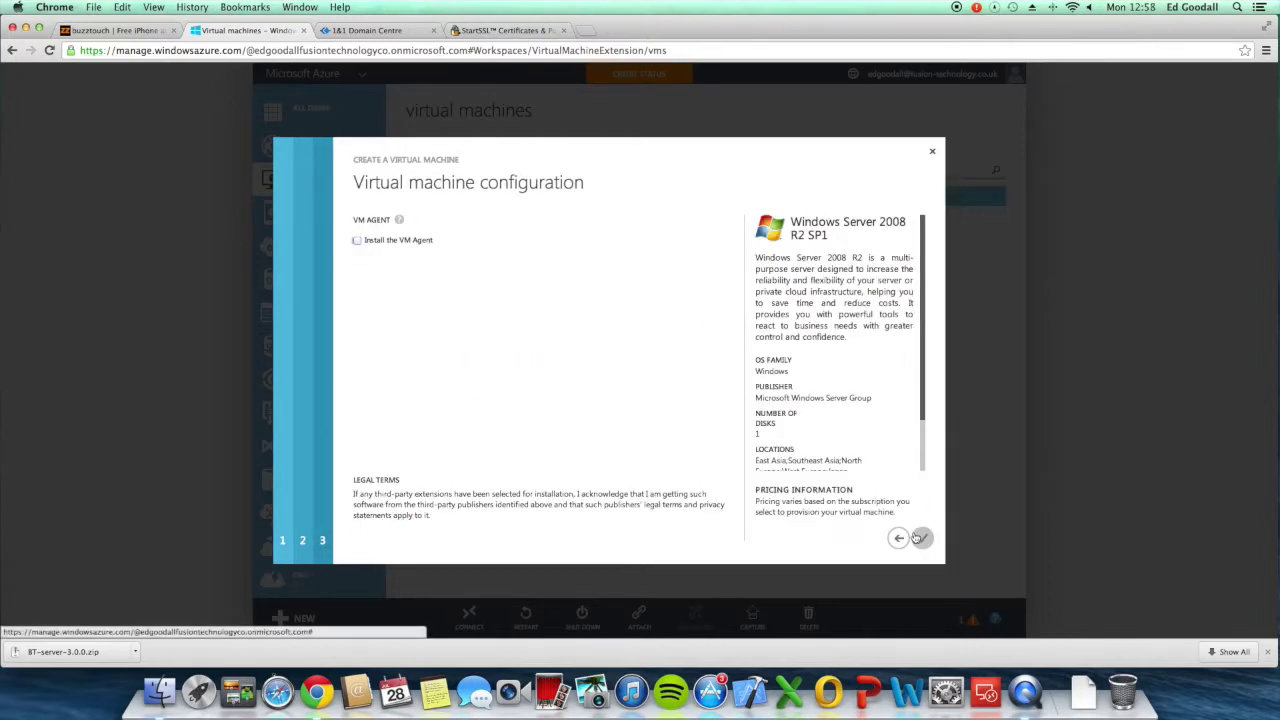
{"action": "left_click", "coordinate": [921, 538]}
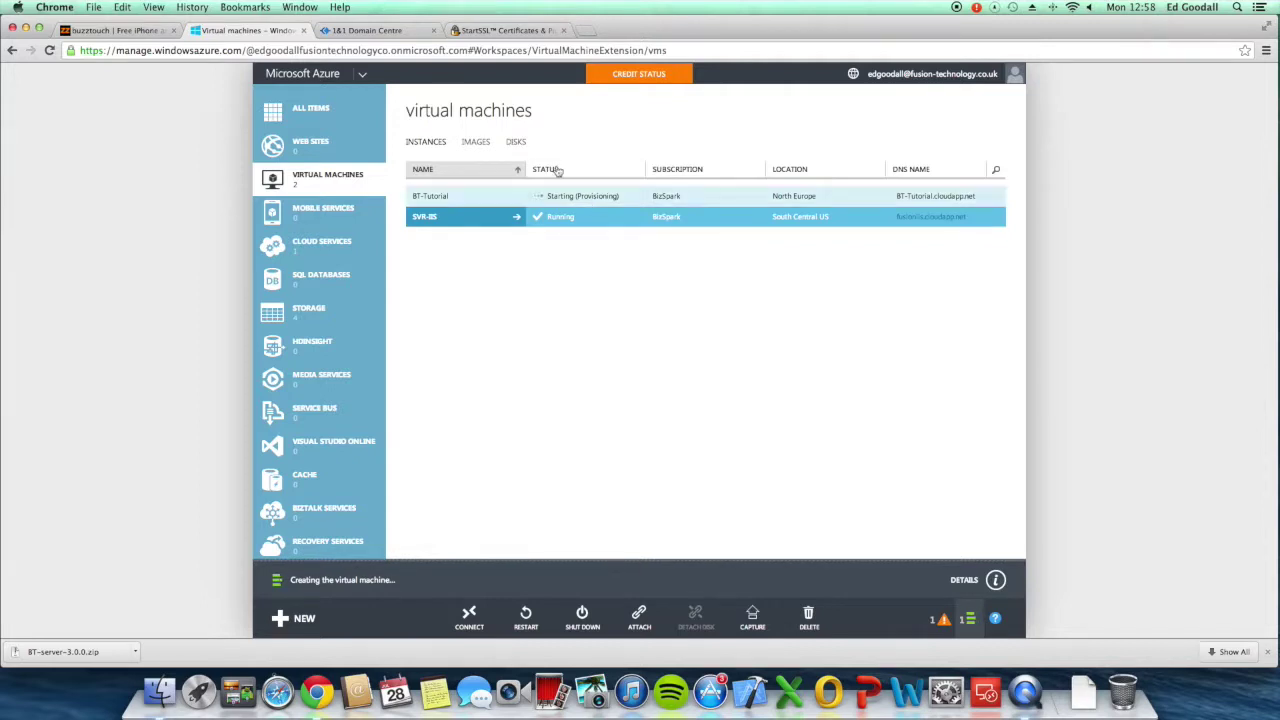
{"action": "left_click", "coordinate": [390, 32]}
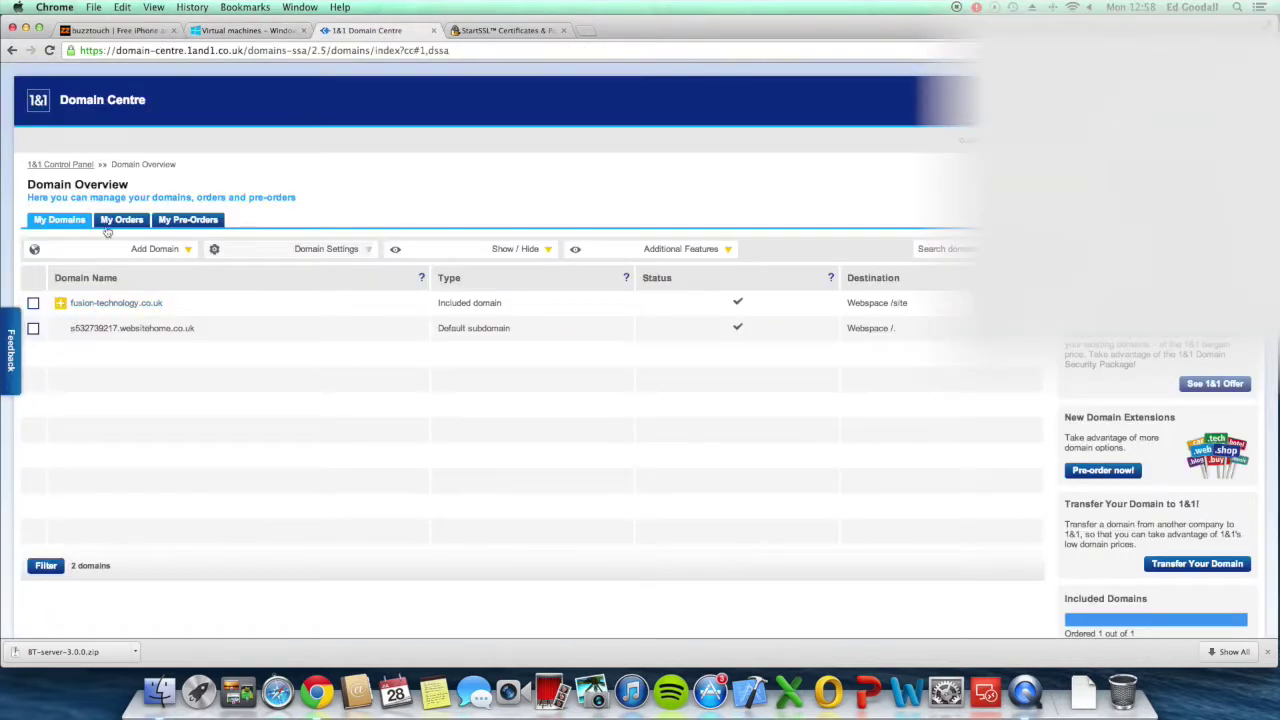
Step: Create the subdomain BTTutorial under fusion-technology.co.uk, removing the rejected hyphen
{"action": "left_click", "coordinate": [60, 303]}
{"action": "left_click", "coordinate": [33, 303]}
{"action": "left_click", "coordinate": [150, 250]}
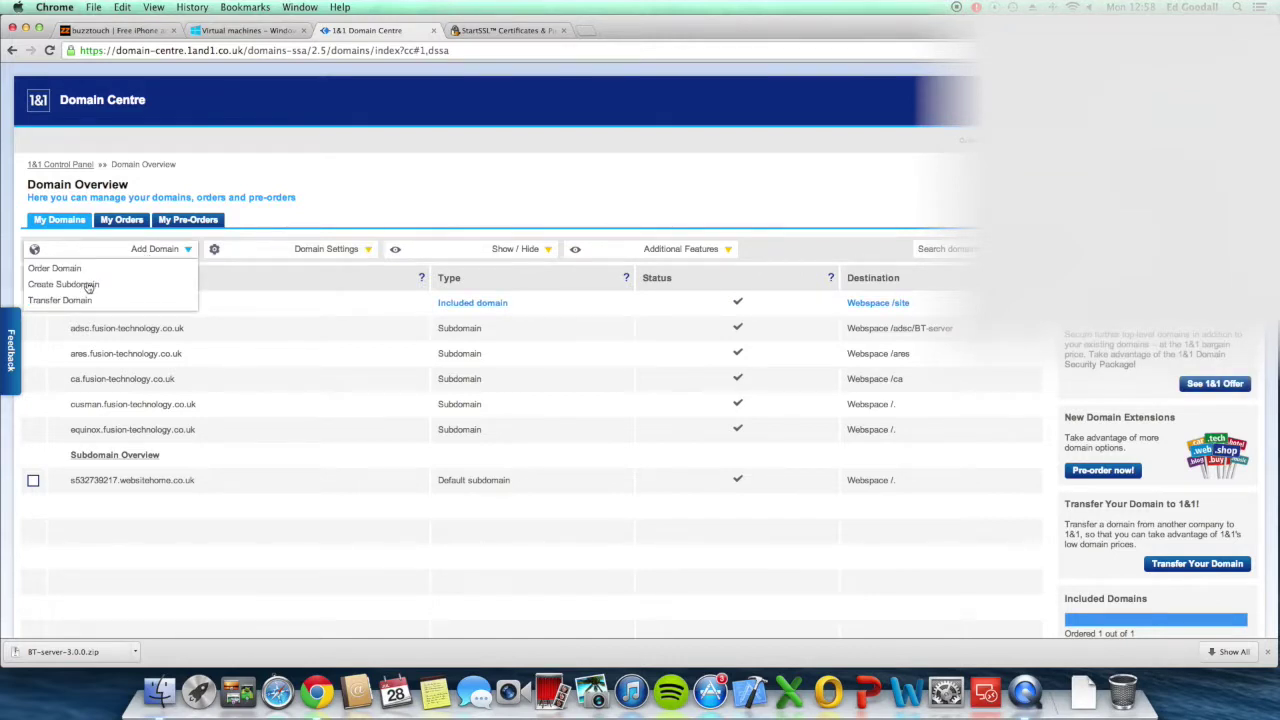
{"action": "left_click", "coordinate": [112, 285]}
{"action": "left_click", "coordinate": [314, 321]}
{"action": "type", "text": "B"}
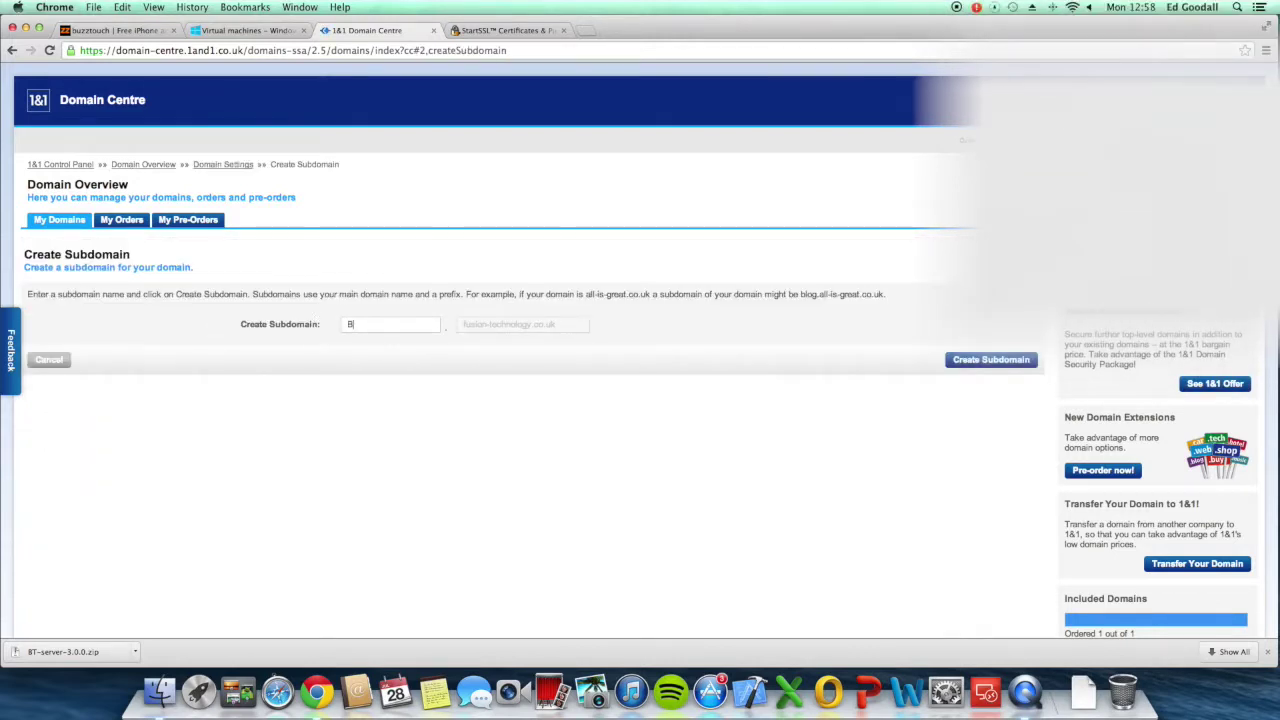
{"action": "type", "text": "T-Tutorial"}
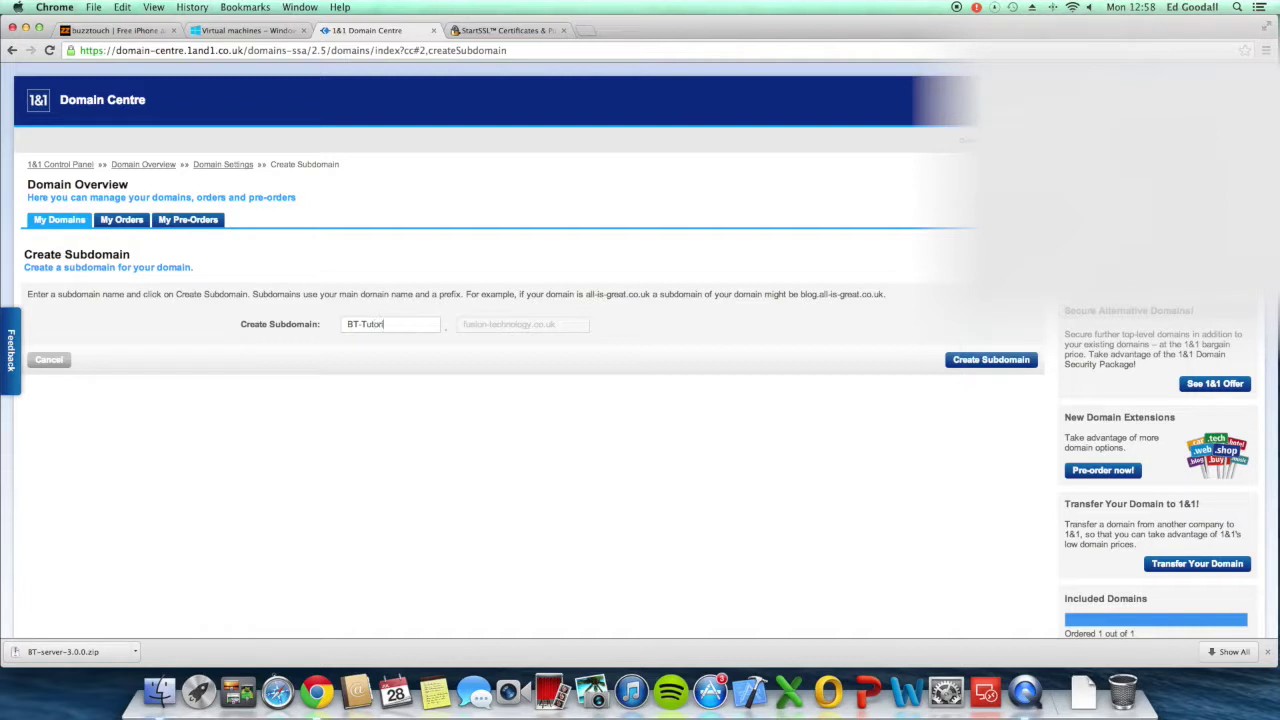
{"action": "left_click", "coordinate": [962, 362]}
{"action": "scroll", "coordinate": [700, 360], "scroll_direction": "down", "scroll_amount": 2}
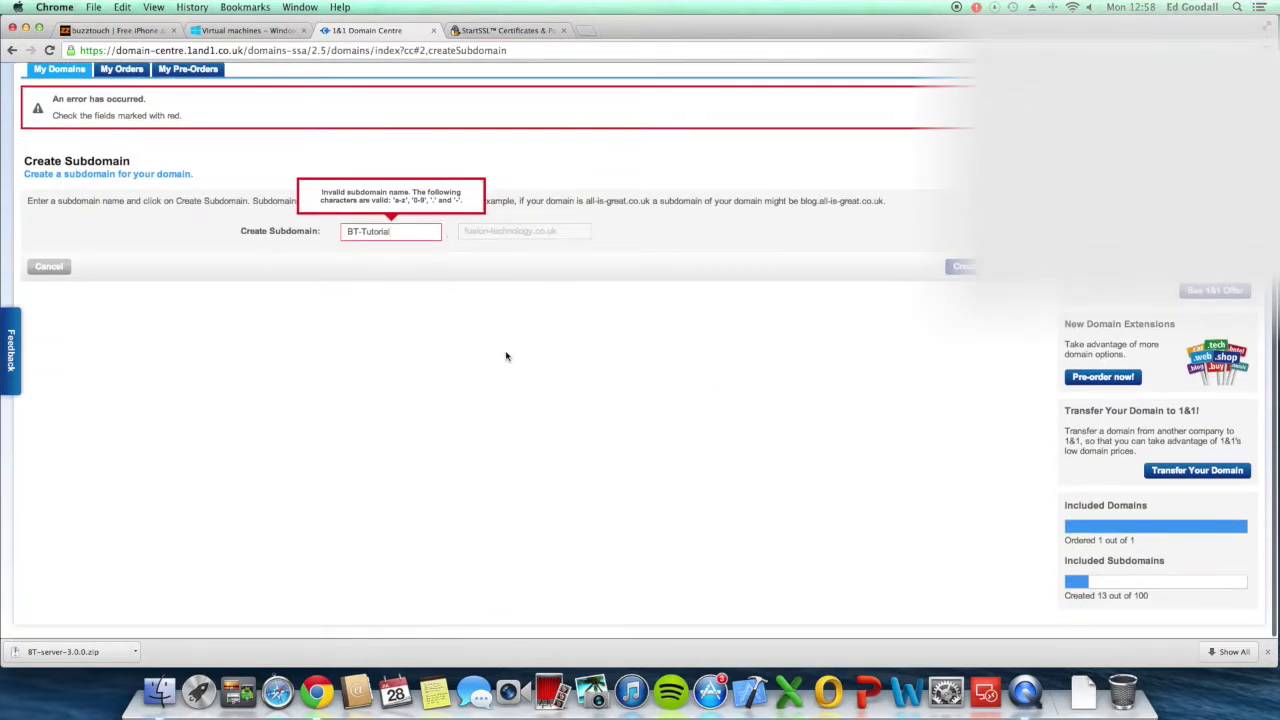
{"action": "left_click", "coordinate": [363, 234]}
{"action": "key", "text": "BackSpace"}
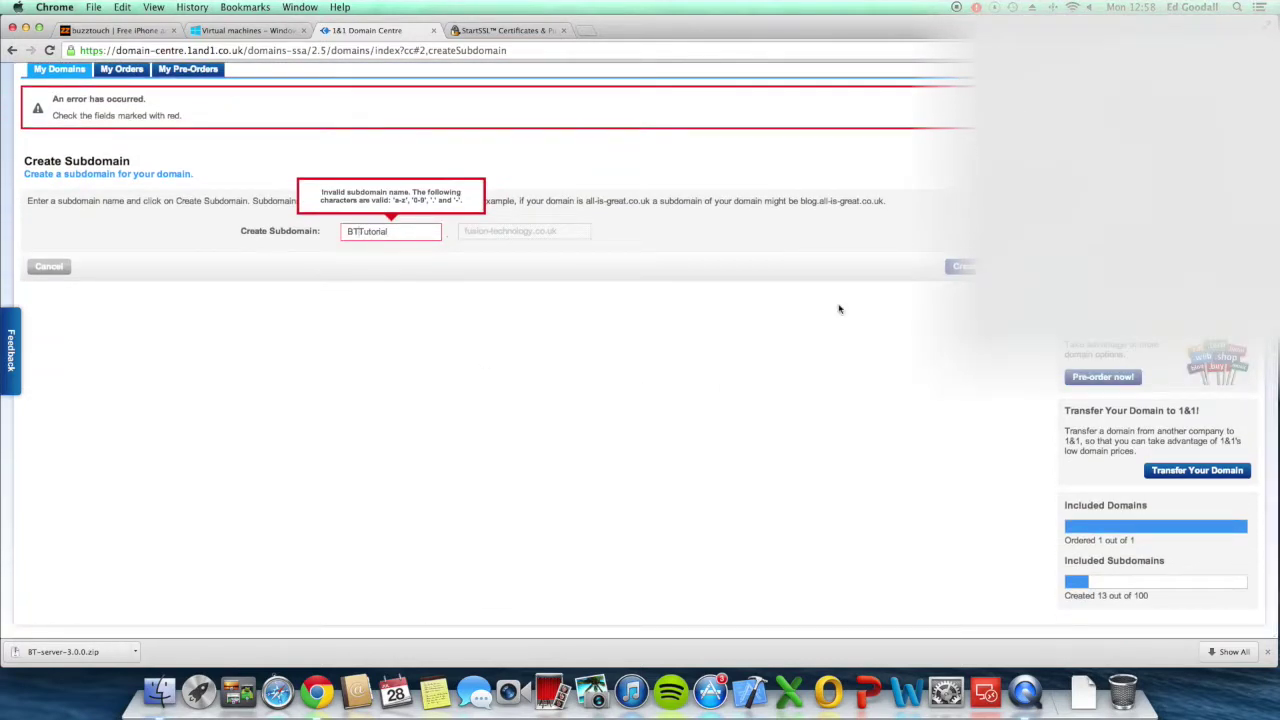
{"action": "left_click", "coordinate": [962, 266]}
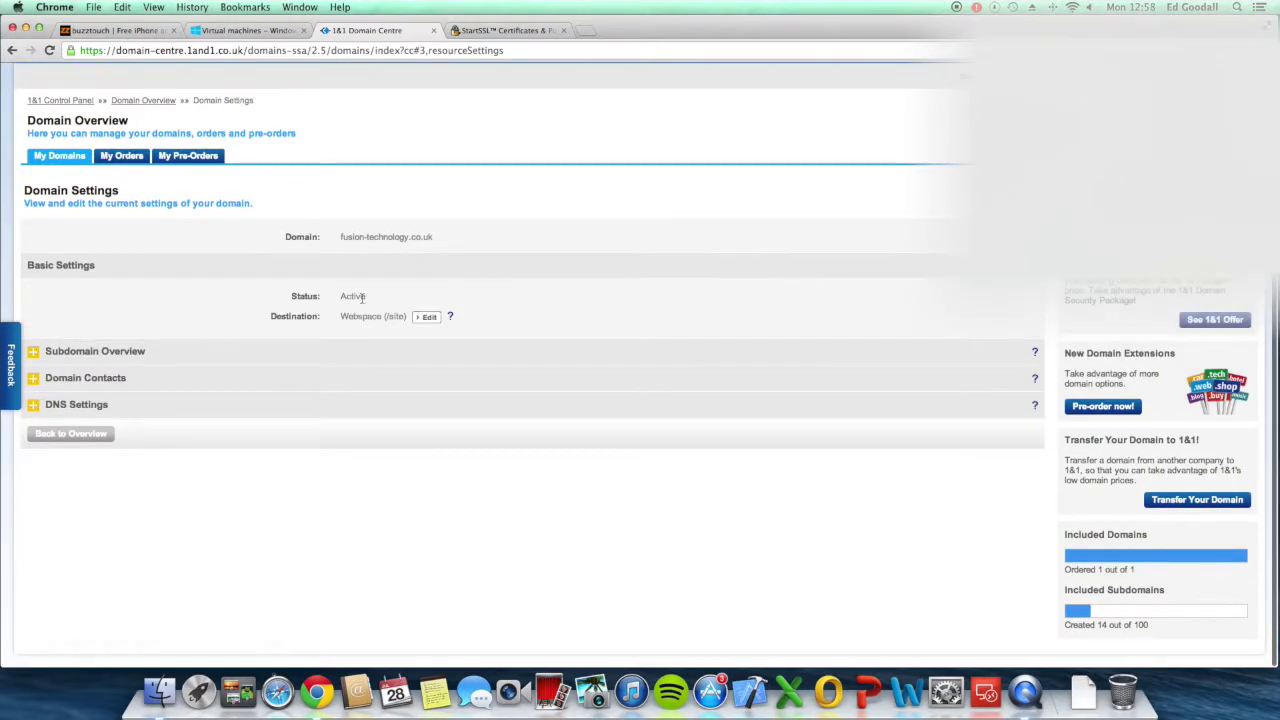
Step: Open the settings page for bttutorial.fusion-technology.co.uk from the Subdomain Overview
{"action": "left_click", "coordinate": [86, 352]}
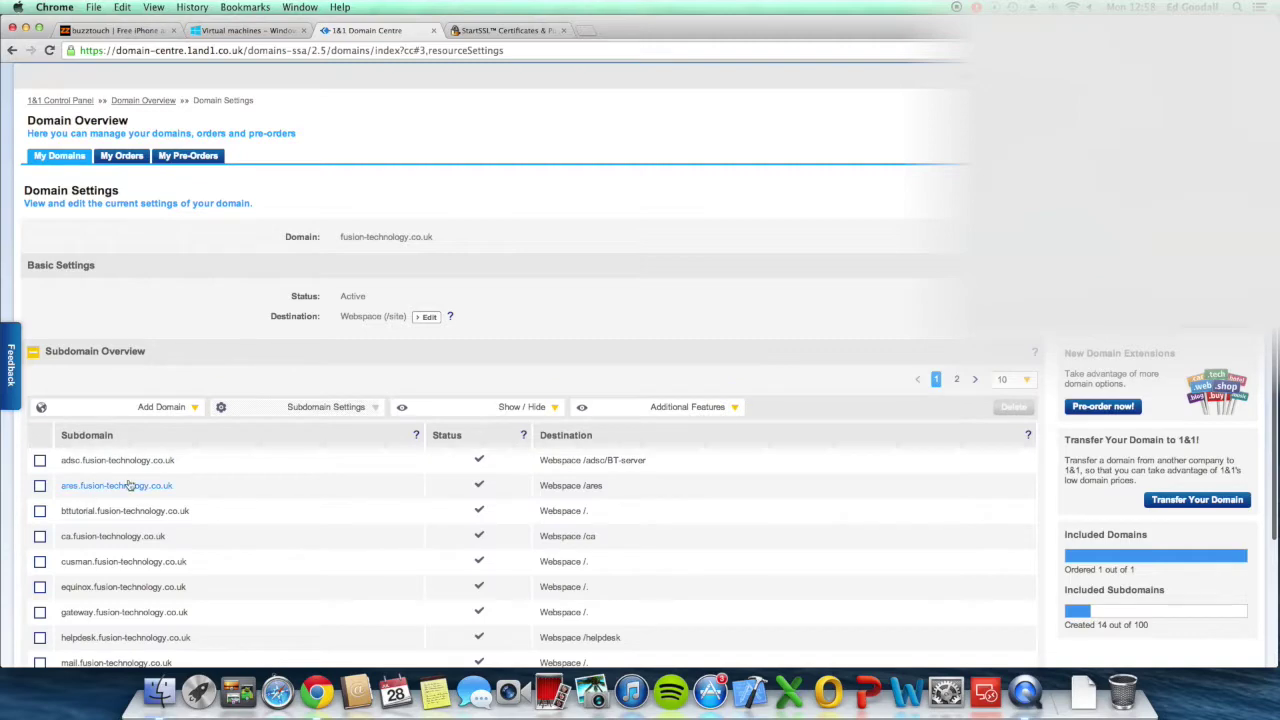
{"action": "scroll", "coordinate": [128, 480], "scroll_direction": "down", "scroll_amount": 3}
{"action": "left_click", "coordinate": [104, 411]}
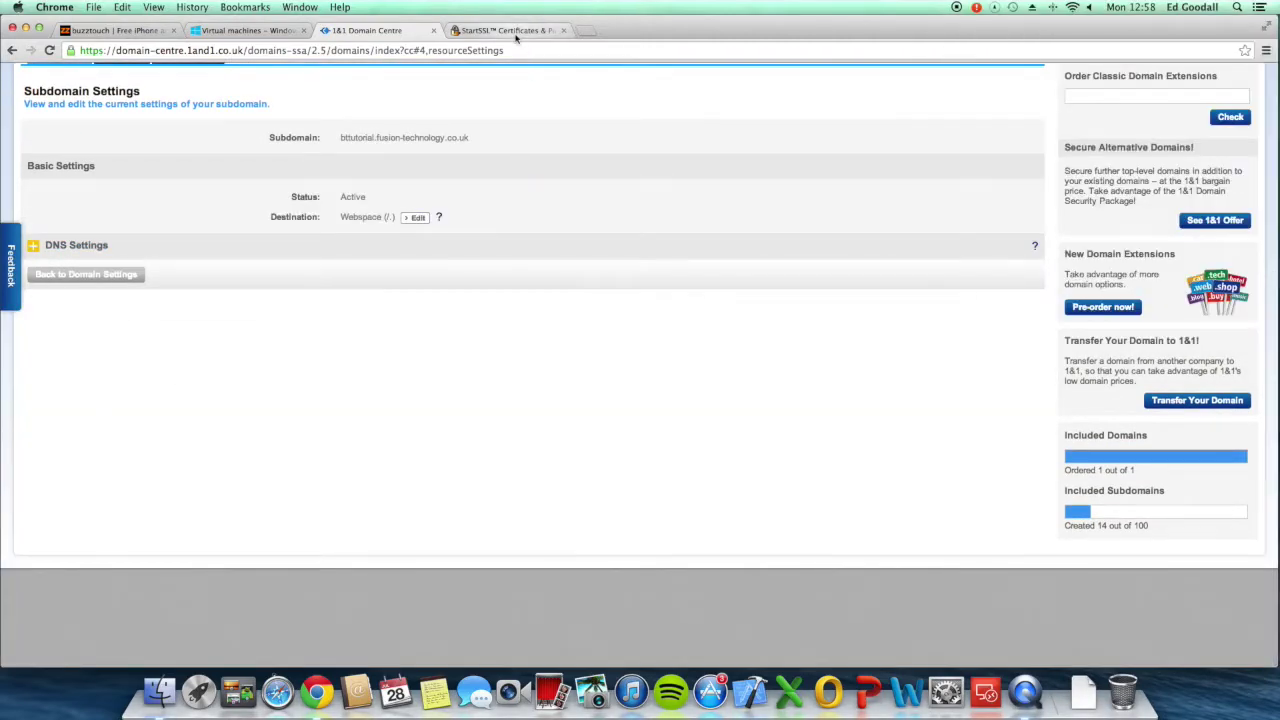
Step: Authenticate to StartSSL and open the Control Panel
{"action": "left_click", "coordinate": [518, 31]}
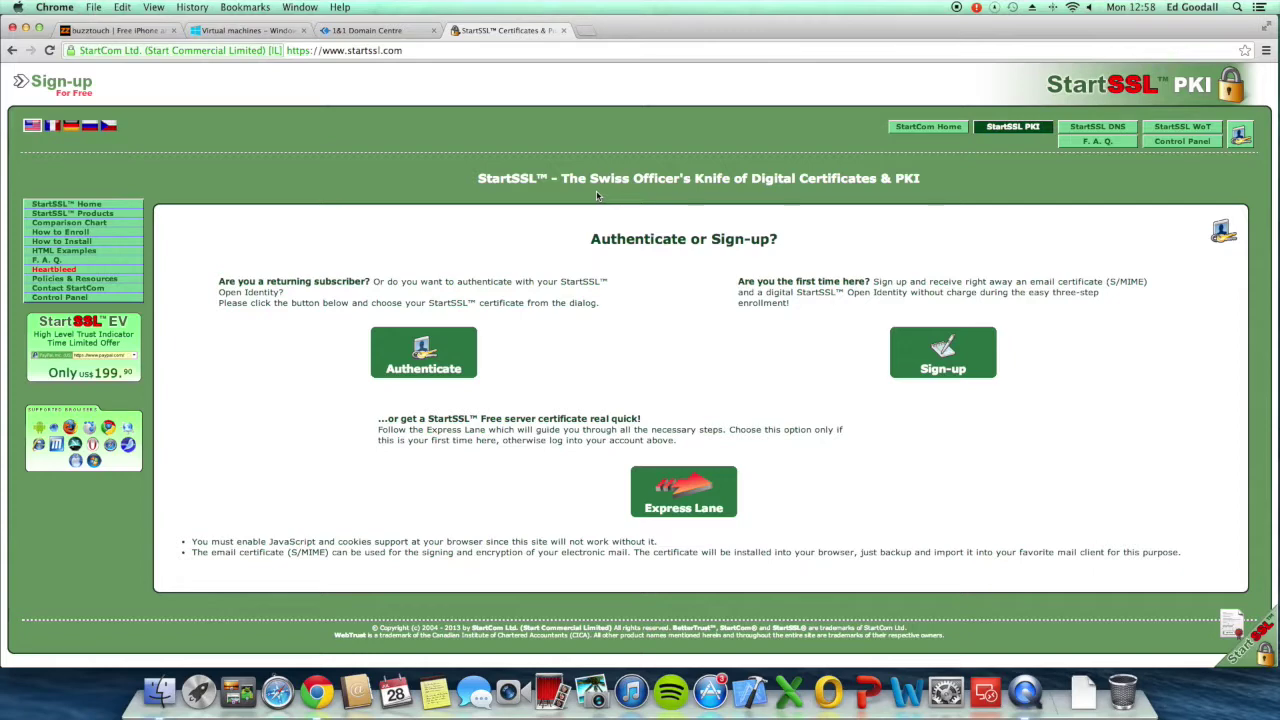
{"action": "left_click", "coordinate": [125, 32]}
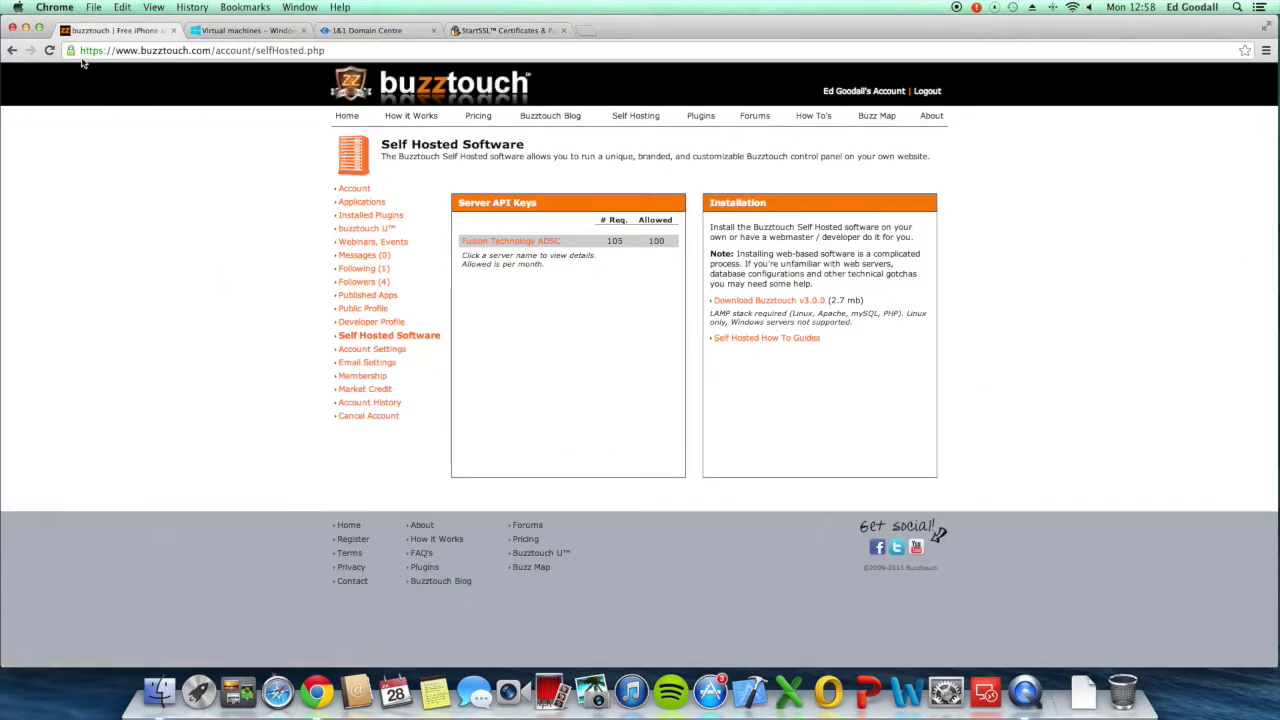
{"action": "left_click", "coordinate": [491, 30]}
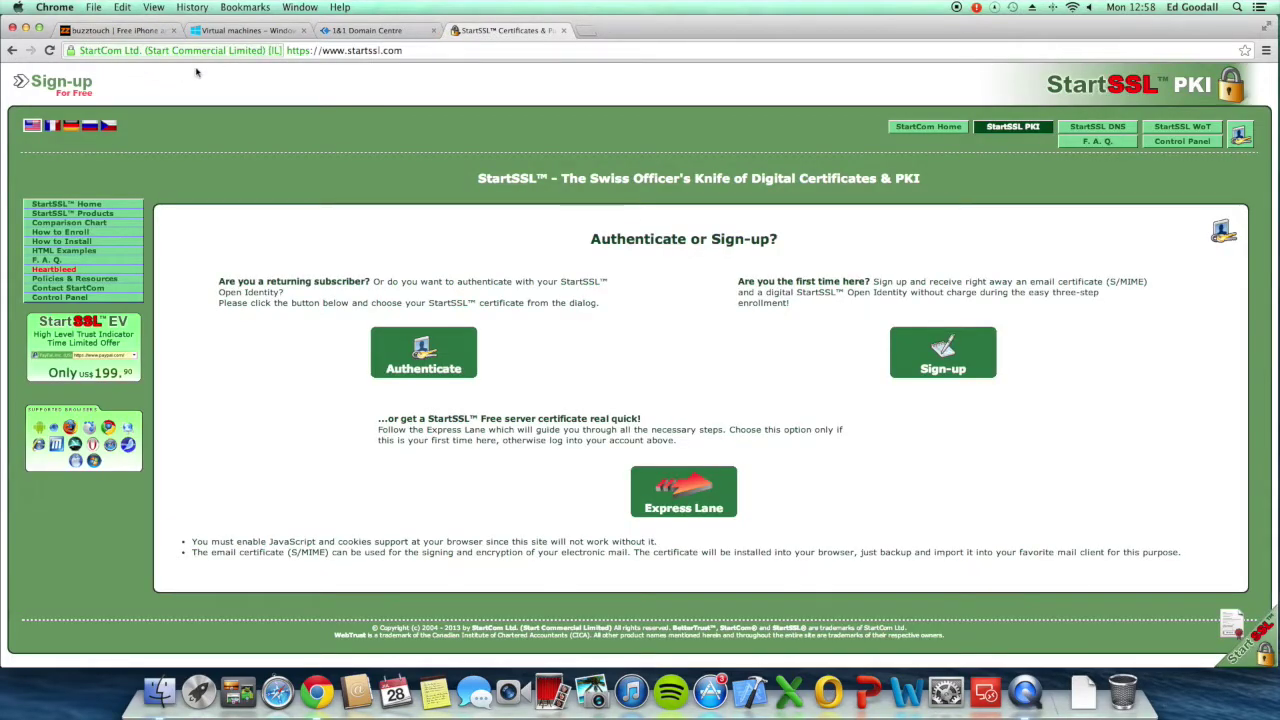
{"action": "right_click", "coordinate": [450, 358]}
{"action": "left_click", "coordinate": [413, 362]}
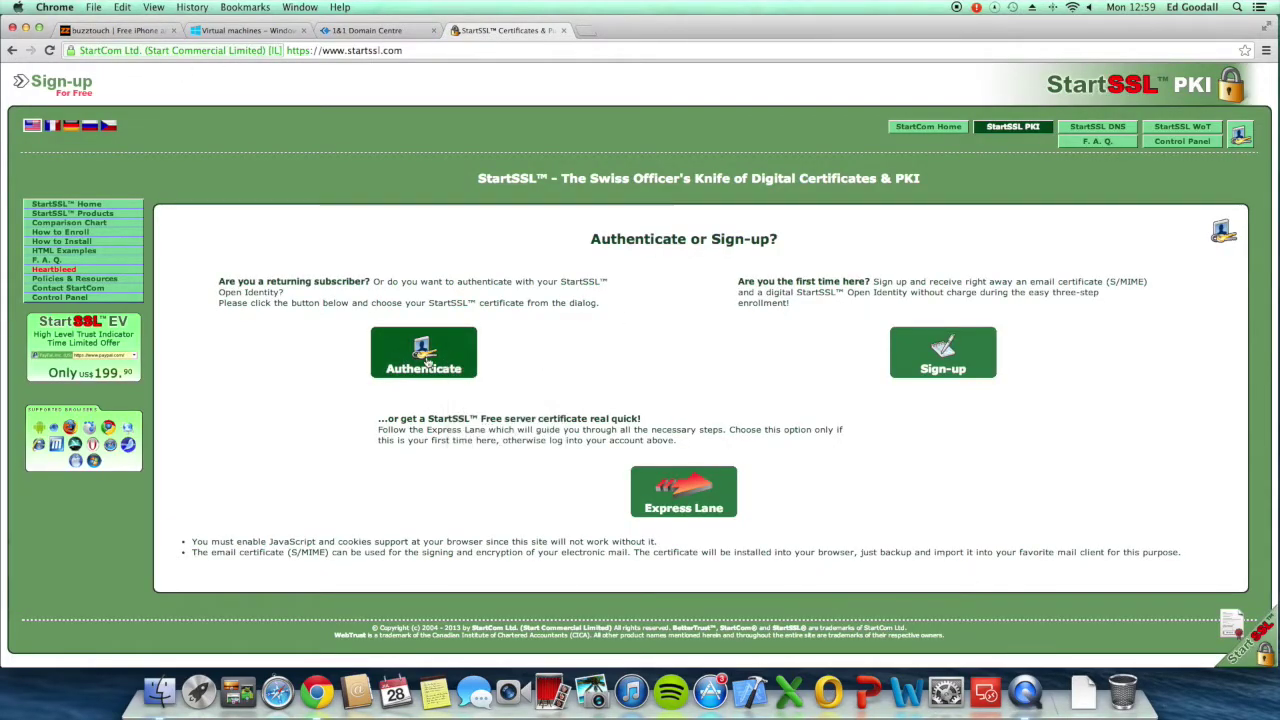
{"action": "left_click", "coordinate": [426, 362]}
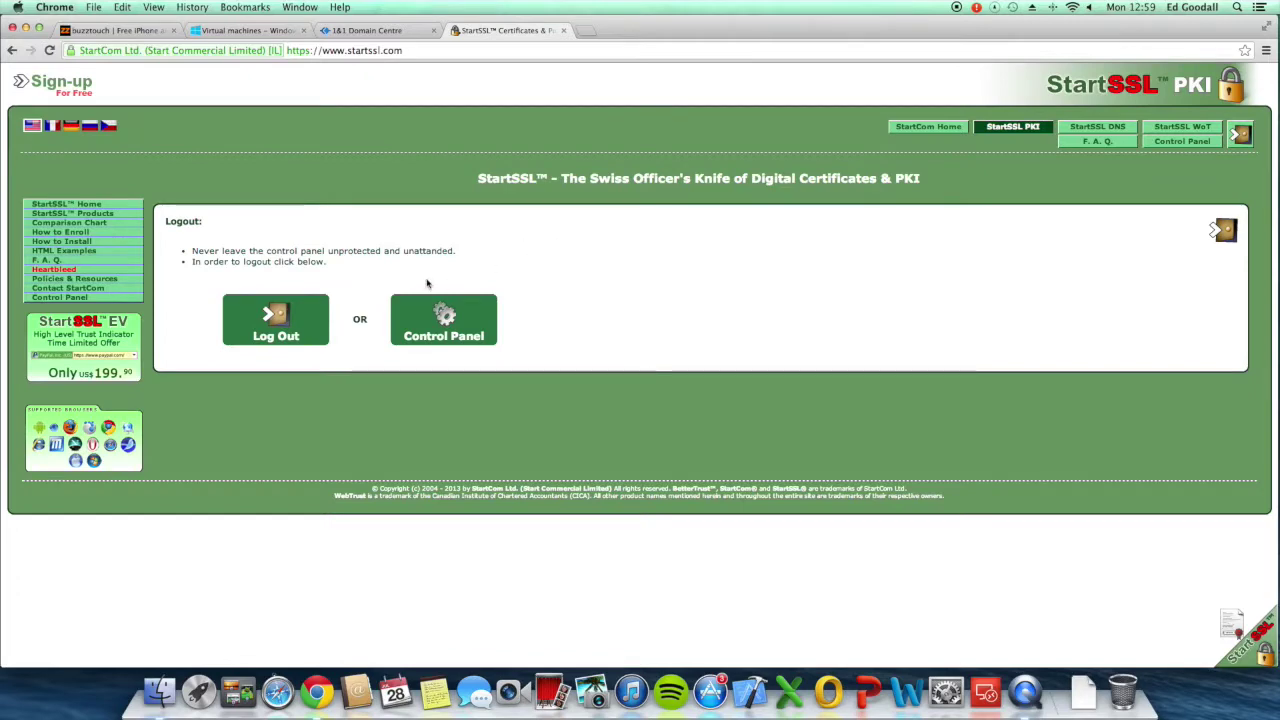
{"action": "left_click", "coordinate": [451, 332]}
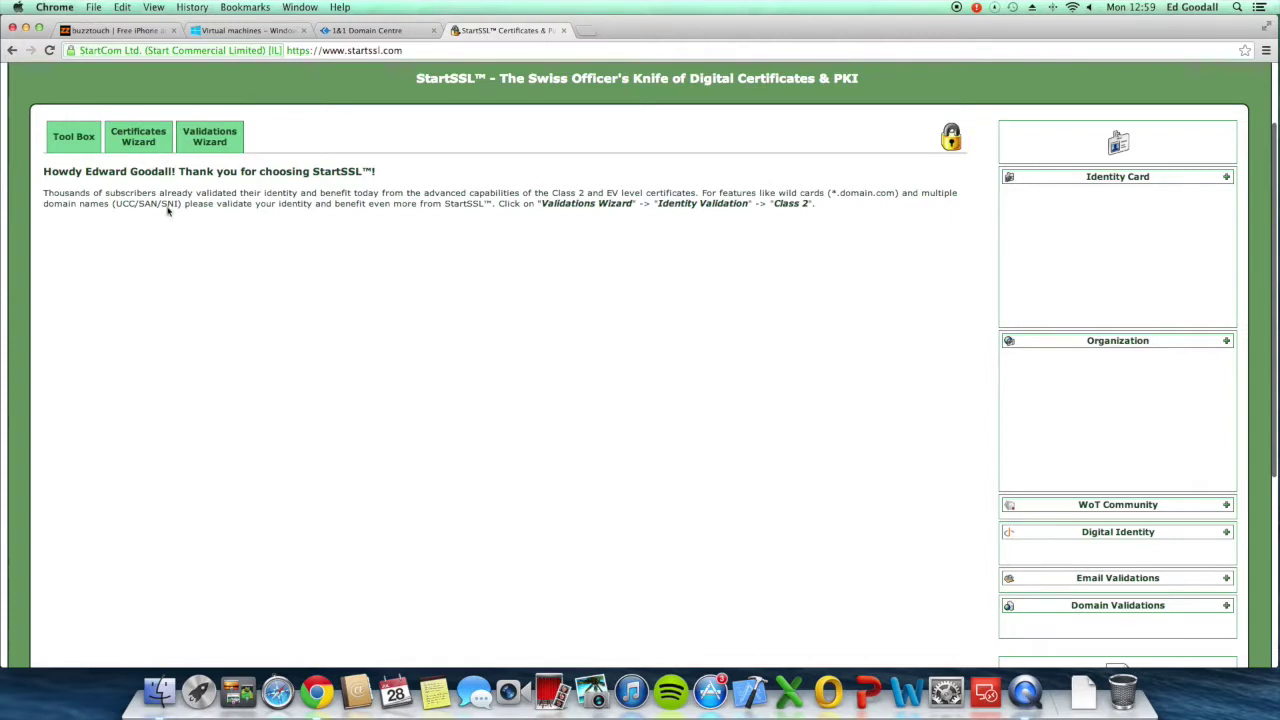
Step: Start a Web Server SSL/TLS Certificate in the Certificates Wizard, skipping private key generation
{"action": "left_click", "coordinate": [157, 136]}
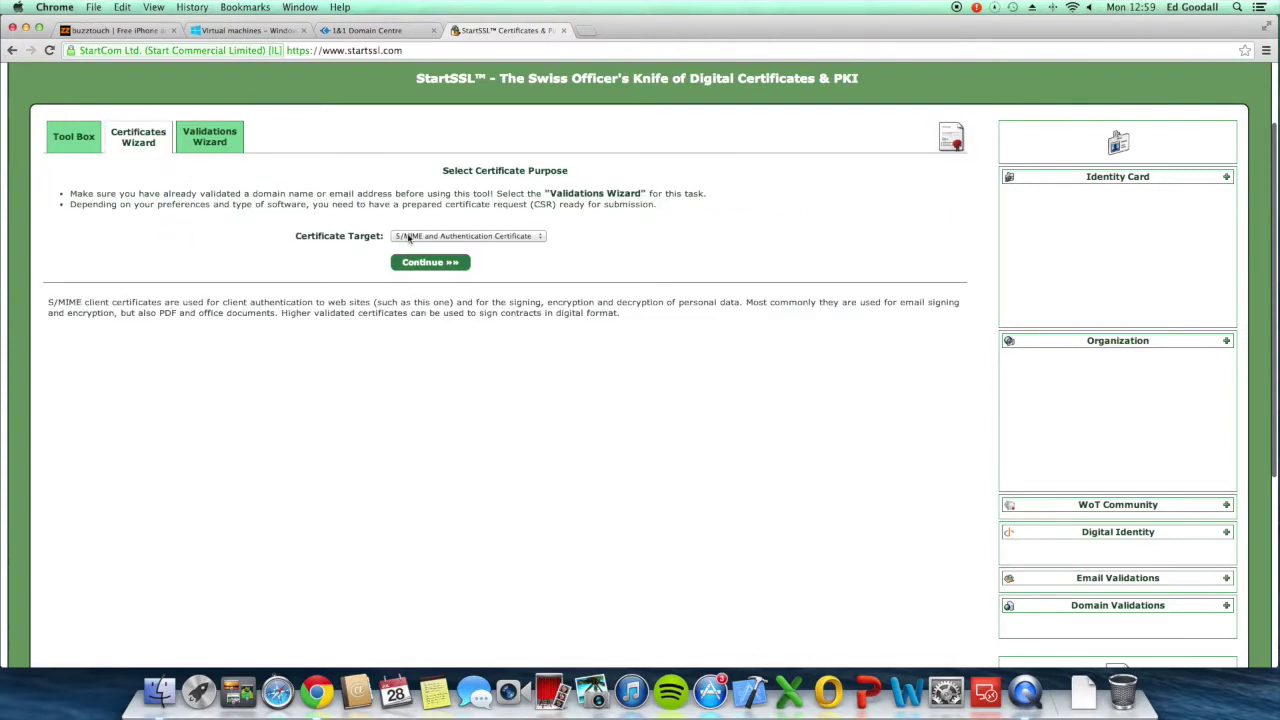
{"action": "left_click", "coordinate": [410, 237]}
{"action": "left_click", "coordinate": [403, 245]}
{"action": "left_click", "coordinate": [430, 261]}
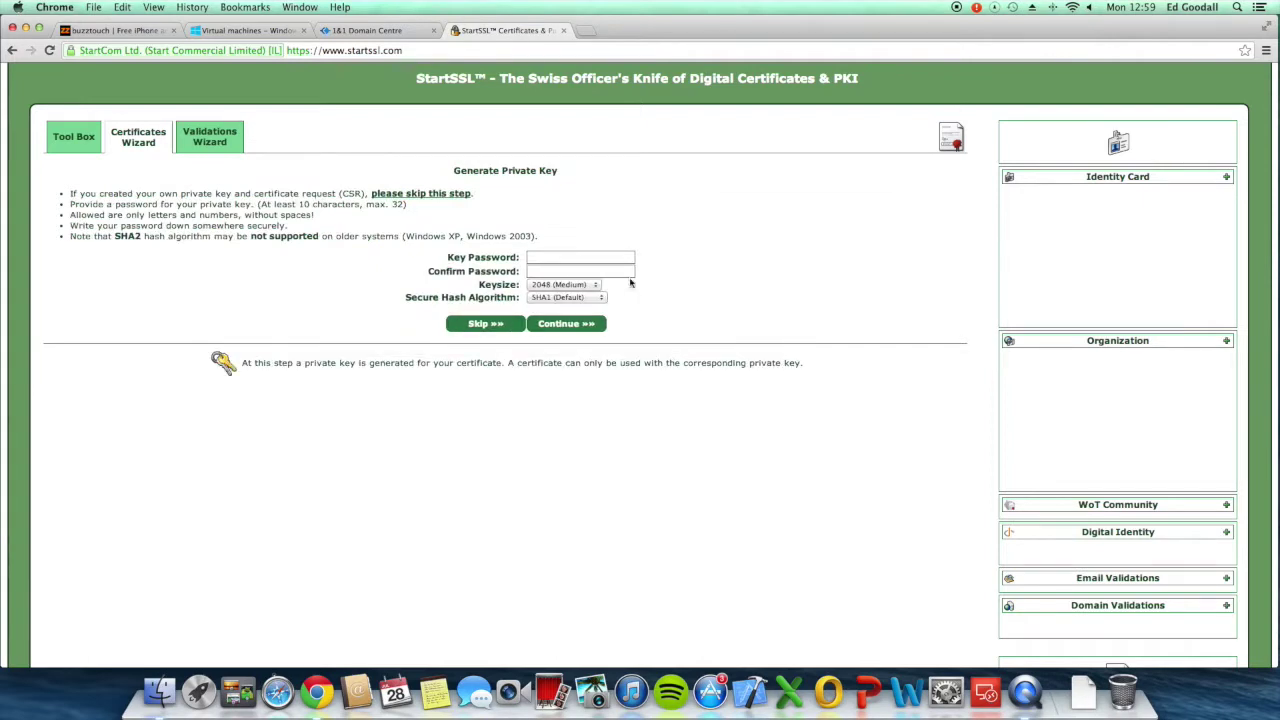
{"action": "left_click", "coordinate": [500, 326]}
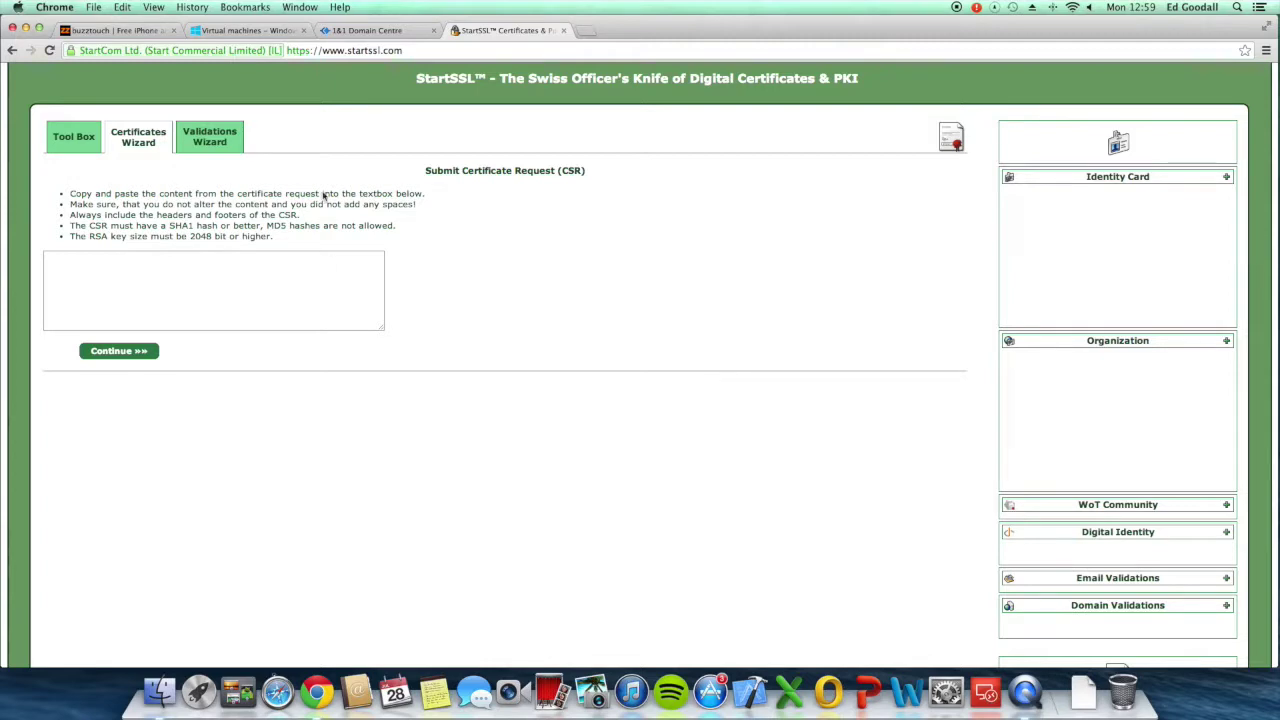
{"action": "left_click", "coordinate": [245, 30]}
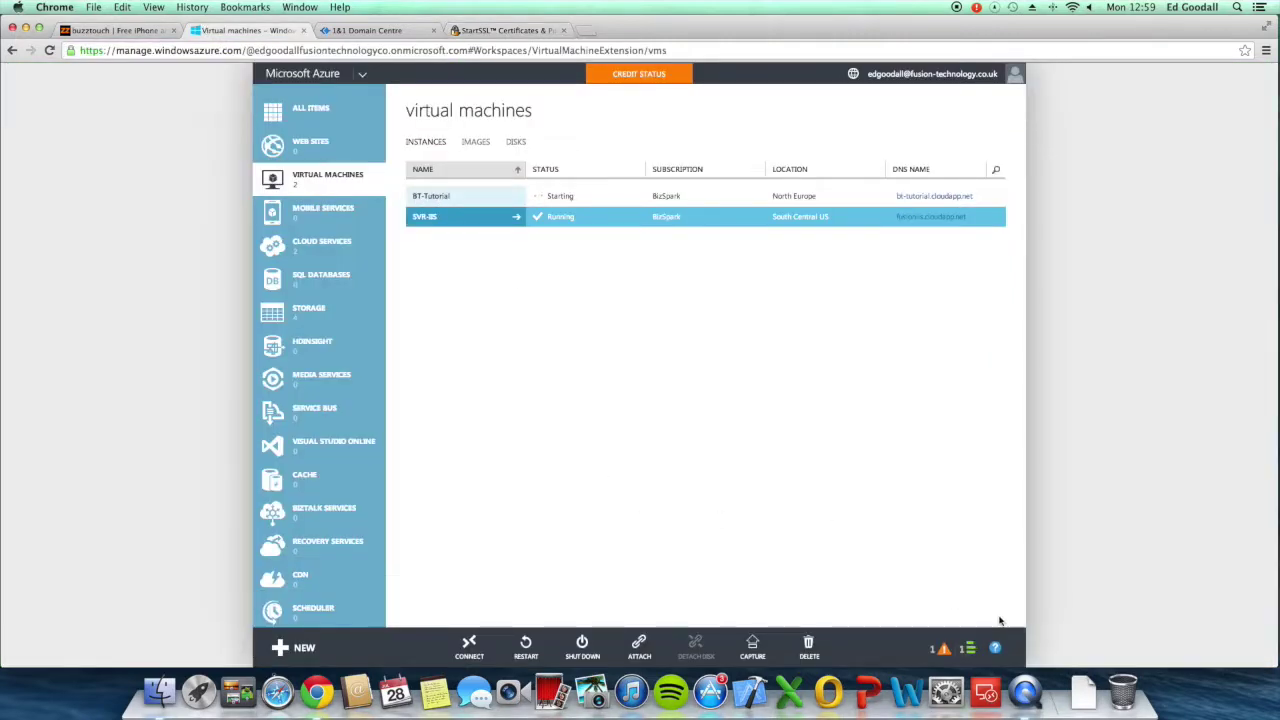
Step: Connect to the BT-Tutorial VM and open its downloaded BT-Tutorial.rdp file
{"action": "left_click", "coordinate": [968, 648]}
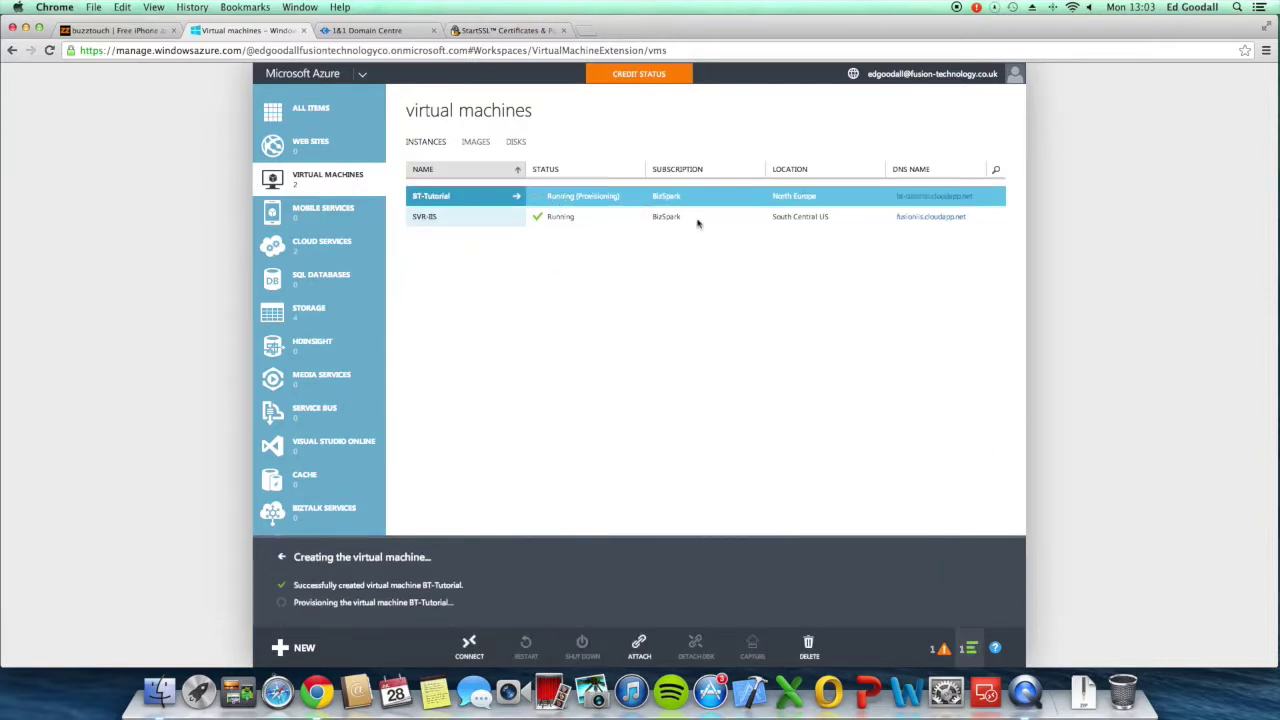
{"action": "left_click", "coordinate": [469, 645]}
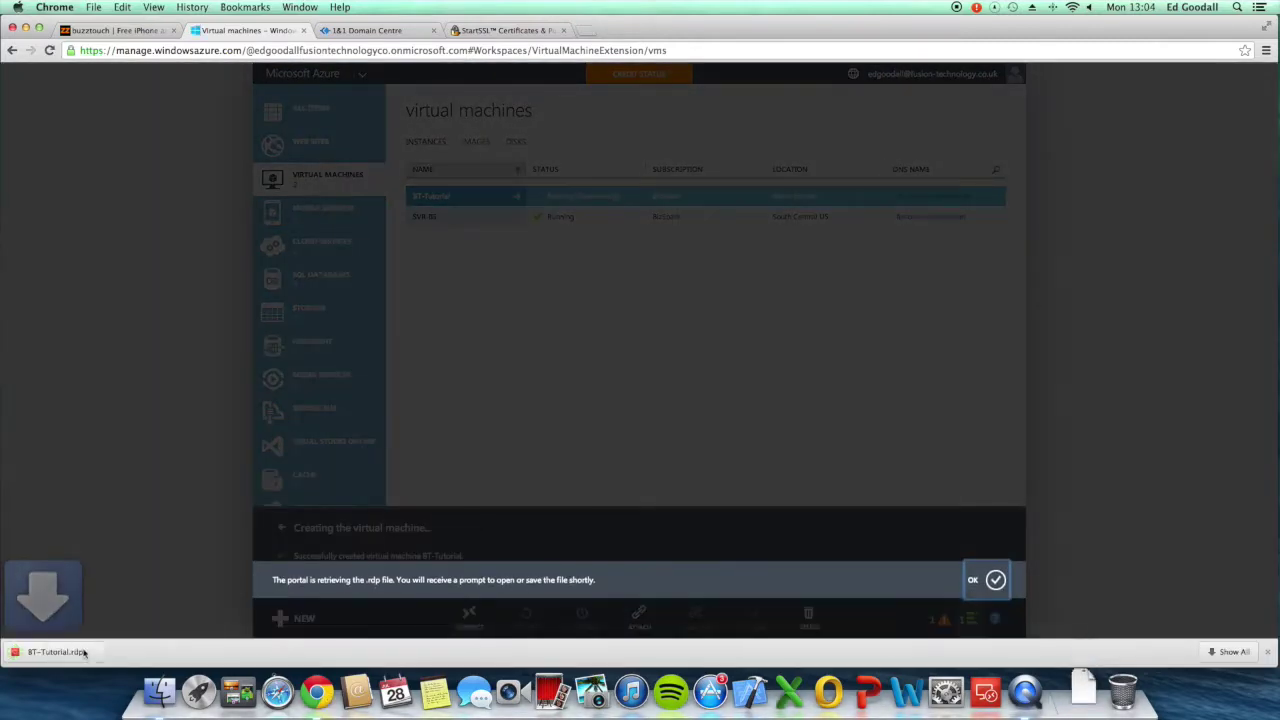
{"action": "left_click", "coordinate": [70, 655]}
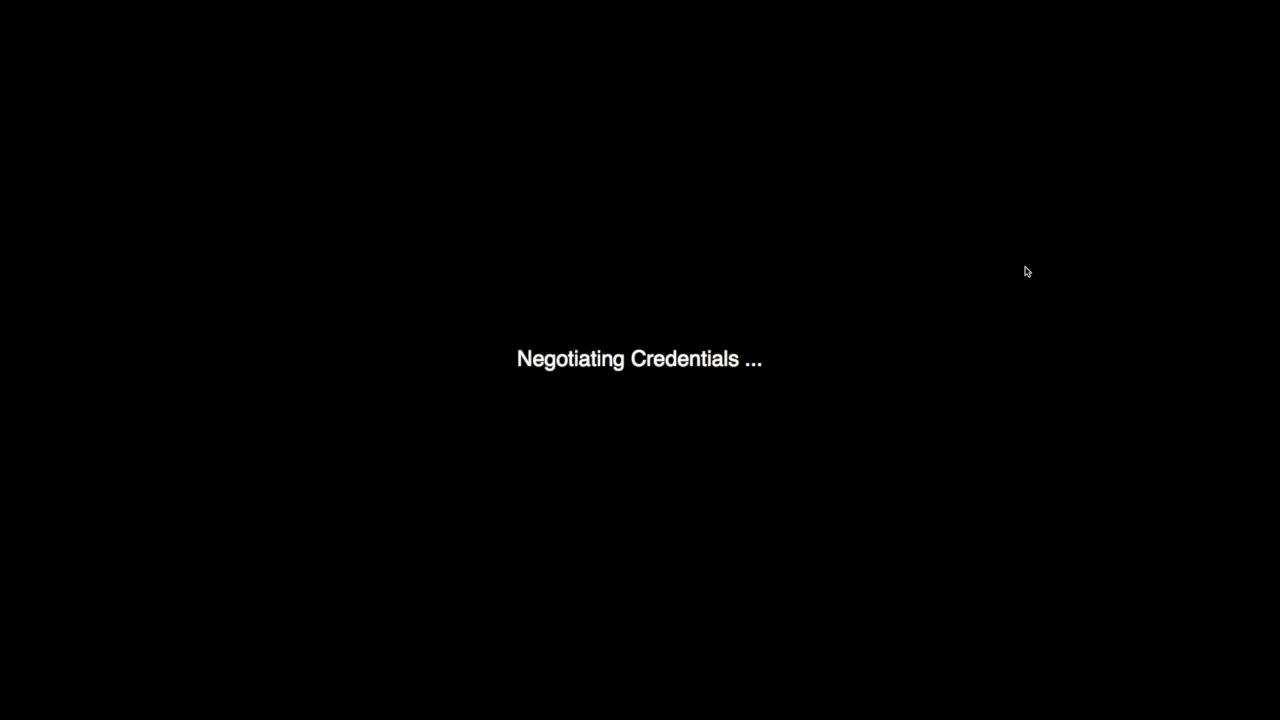
Step: Accept the certificate warning and log on to the server with the account password
{"action": "left_click", "coordinate": [765, 260]}
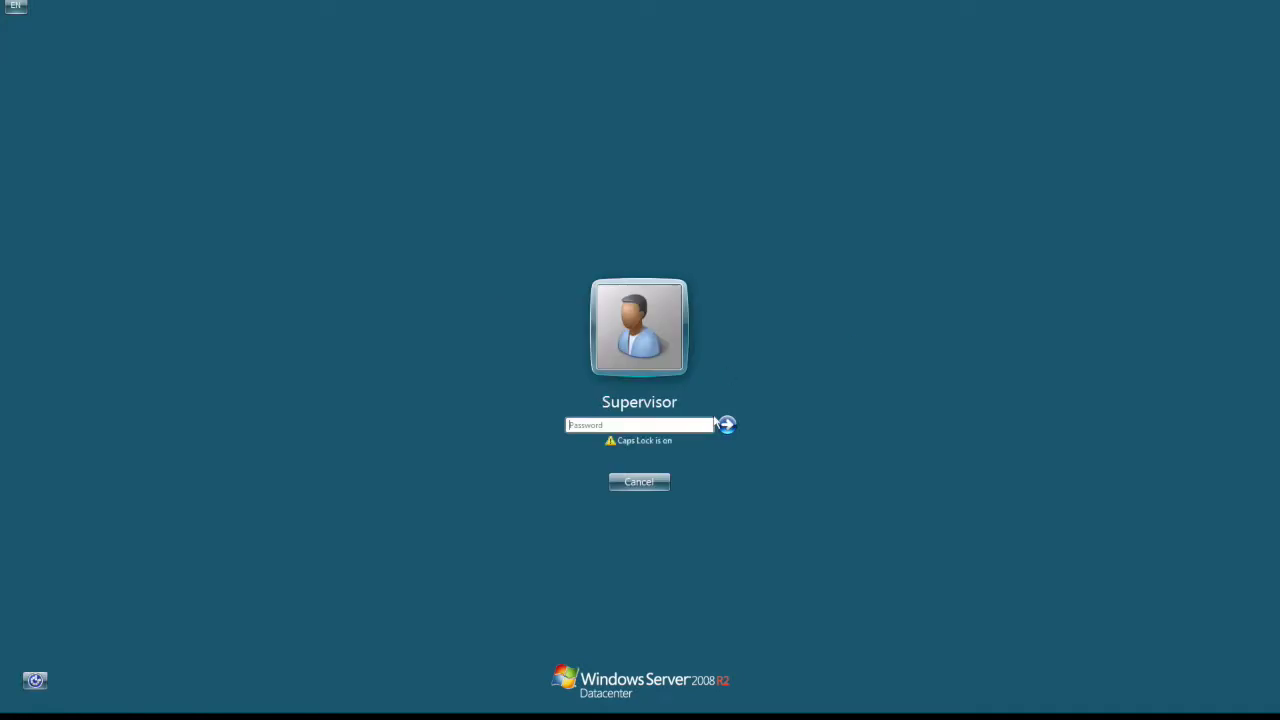
{"action": "type", "text": "******"}
{"action": "left_click", "coordinate": [716, 422]}
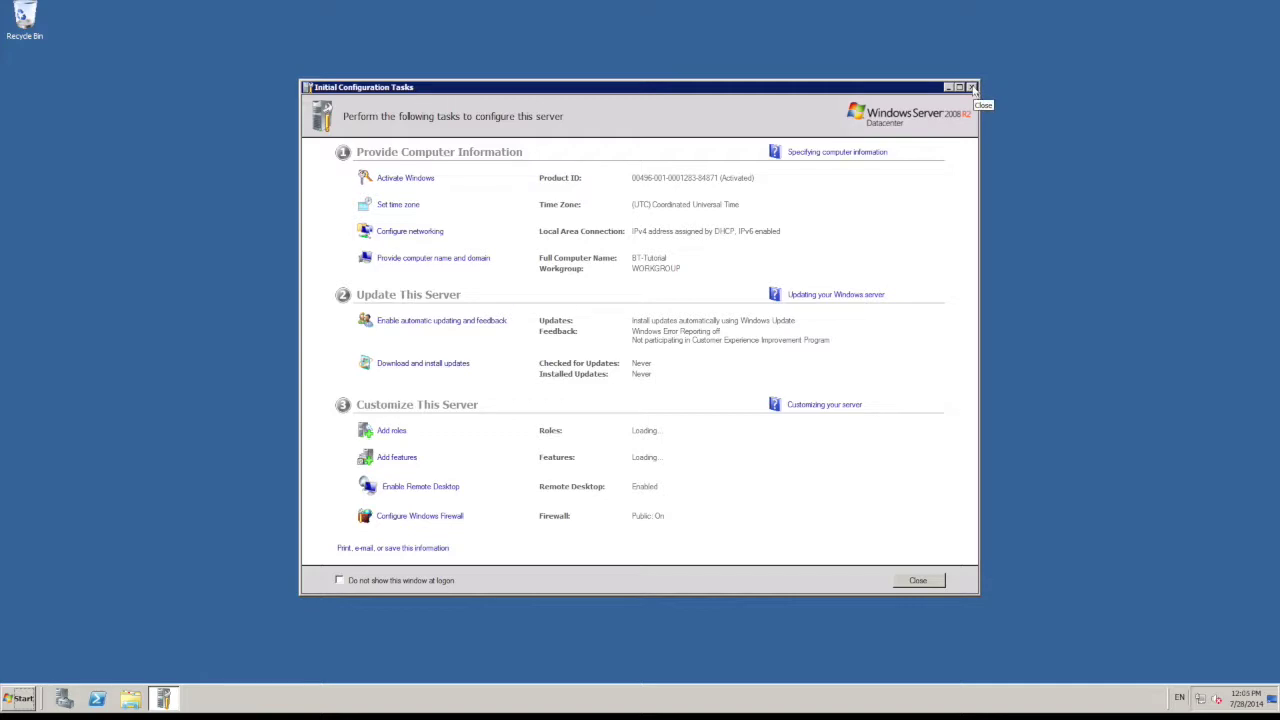
Step: Turn IE Enhanced Security Configuration off for Administrators, leaving it on for Users
{"action": "left_click", "coordinate": [971, 88]}
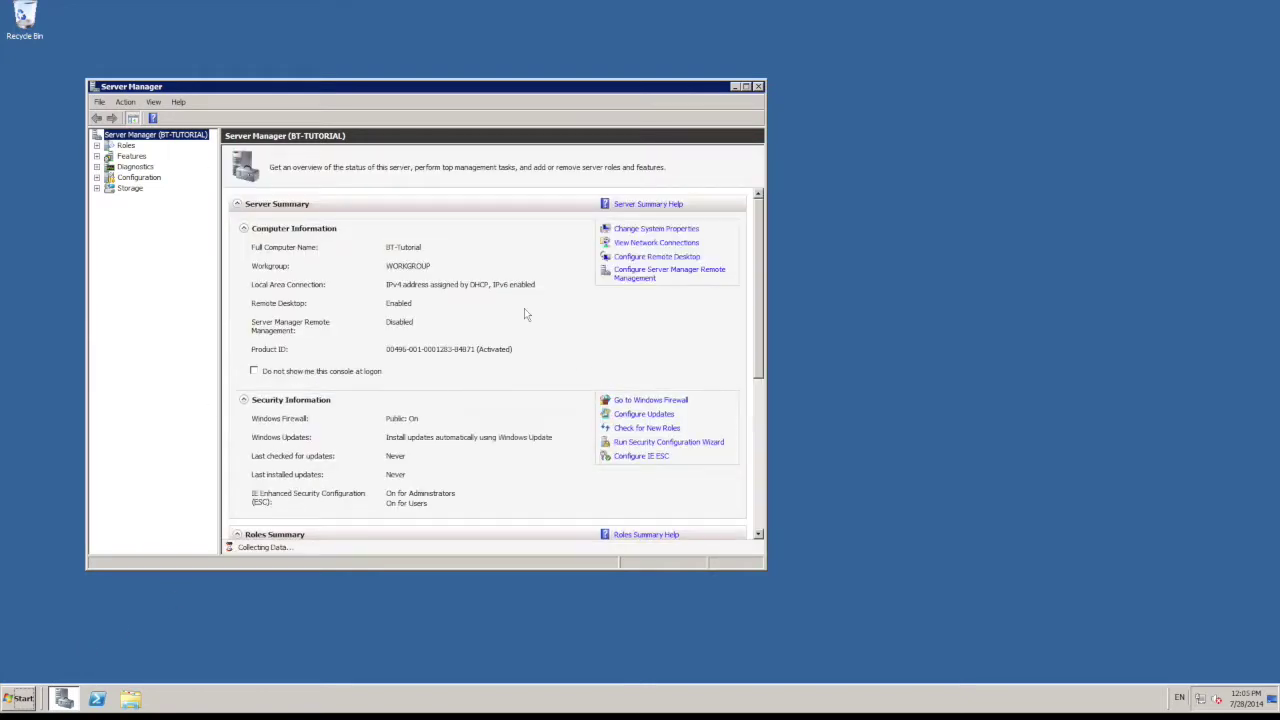
{"action": "left_click", "coordinate": [649, 458]}
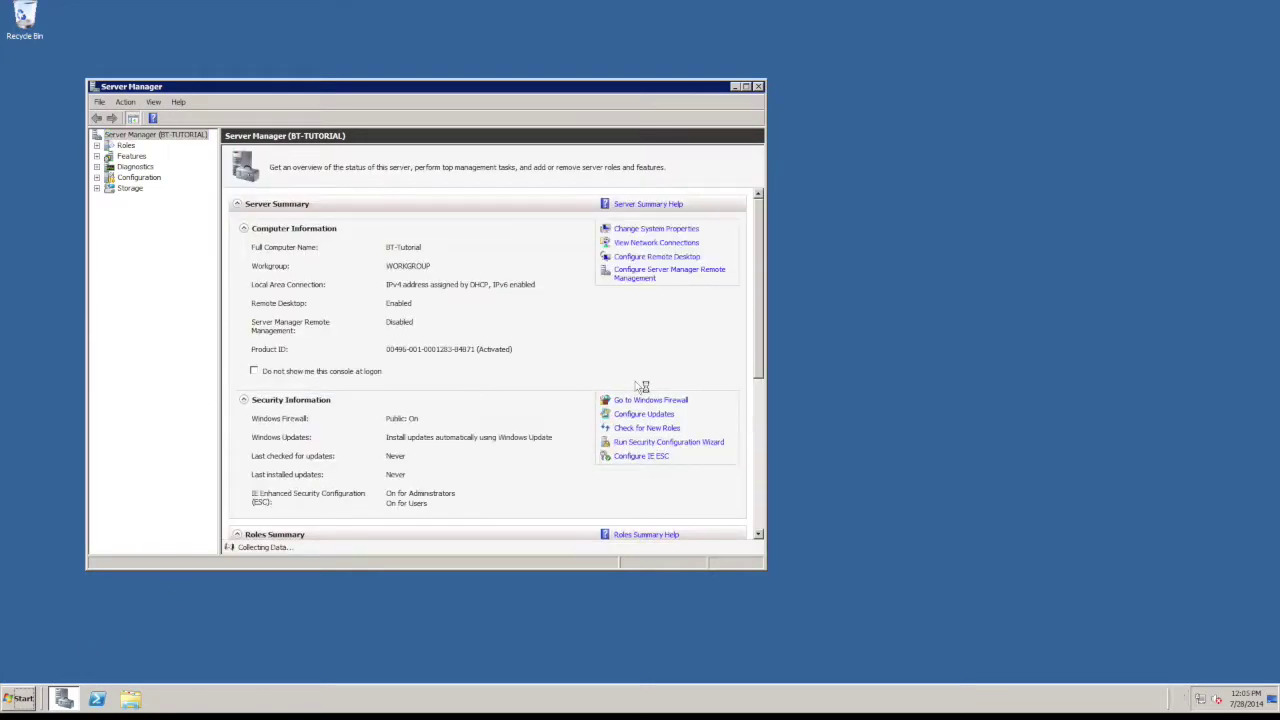
{"action": "left_click", "coordinate": [554, 324]}
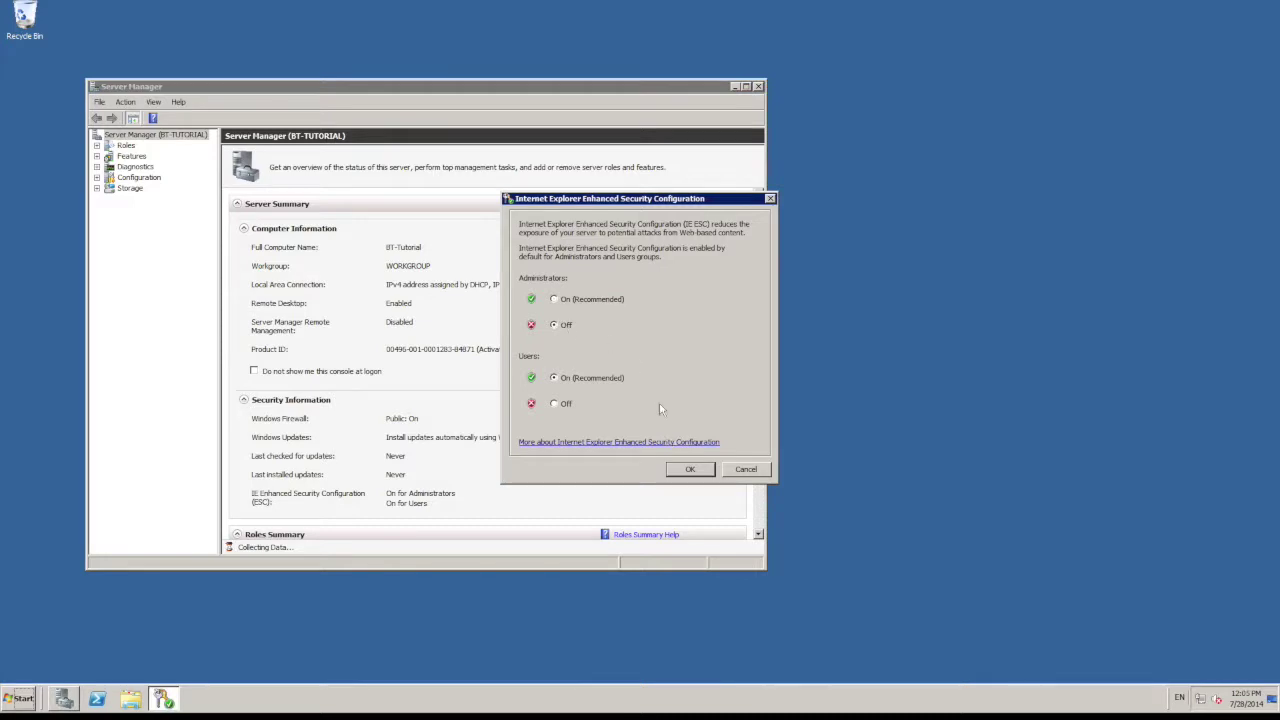
{"action": "left_click", "coordinate": [688, 469]}
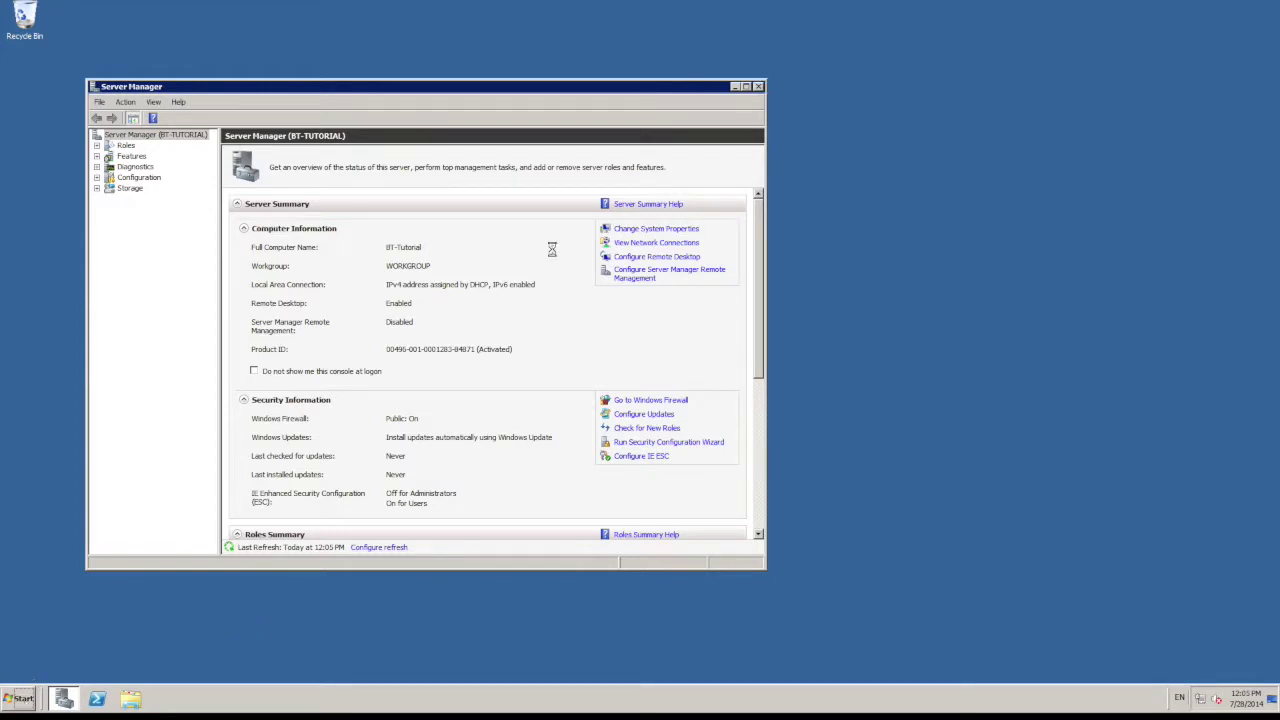
{"action": "left_click", "coordinate": [758, 87]}
Step: Launch Internet Explorer and search for 'microsoft web platform installer'
{"action": "left_click", "coordinate": [18, 705]}
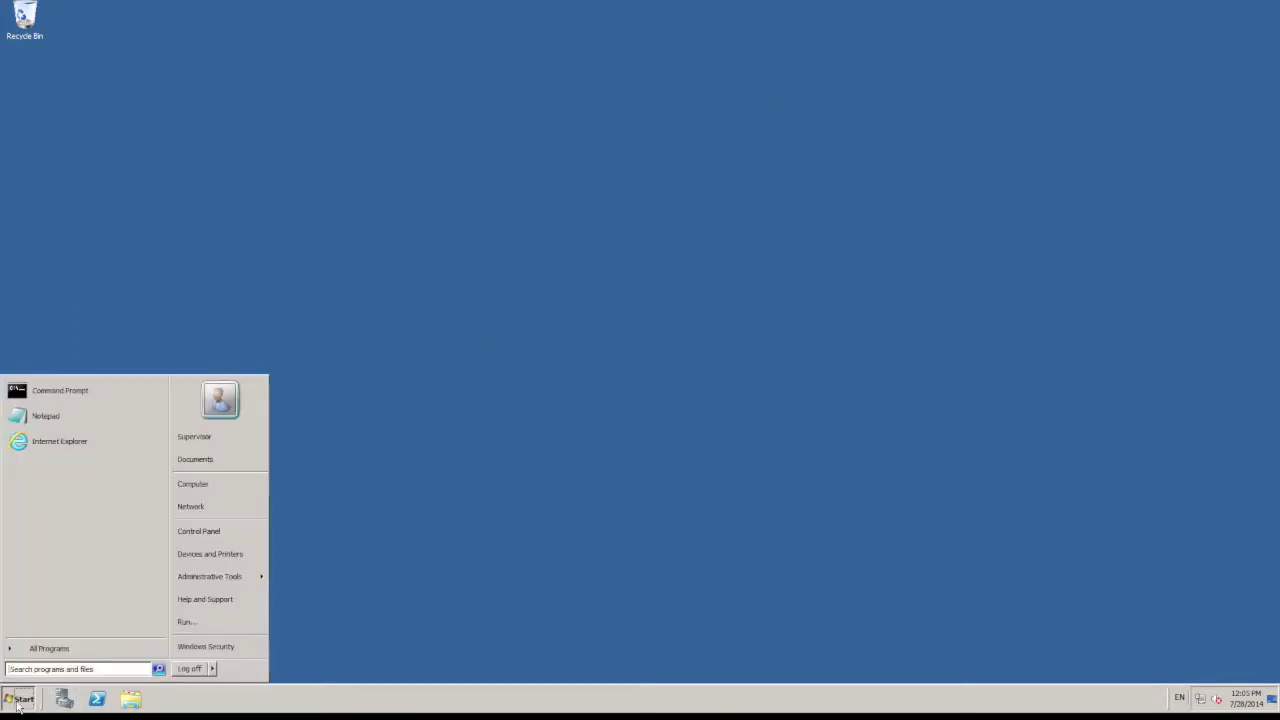
{"action": "left_click", "coordinate": [110, 447]}
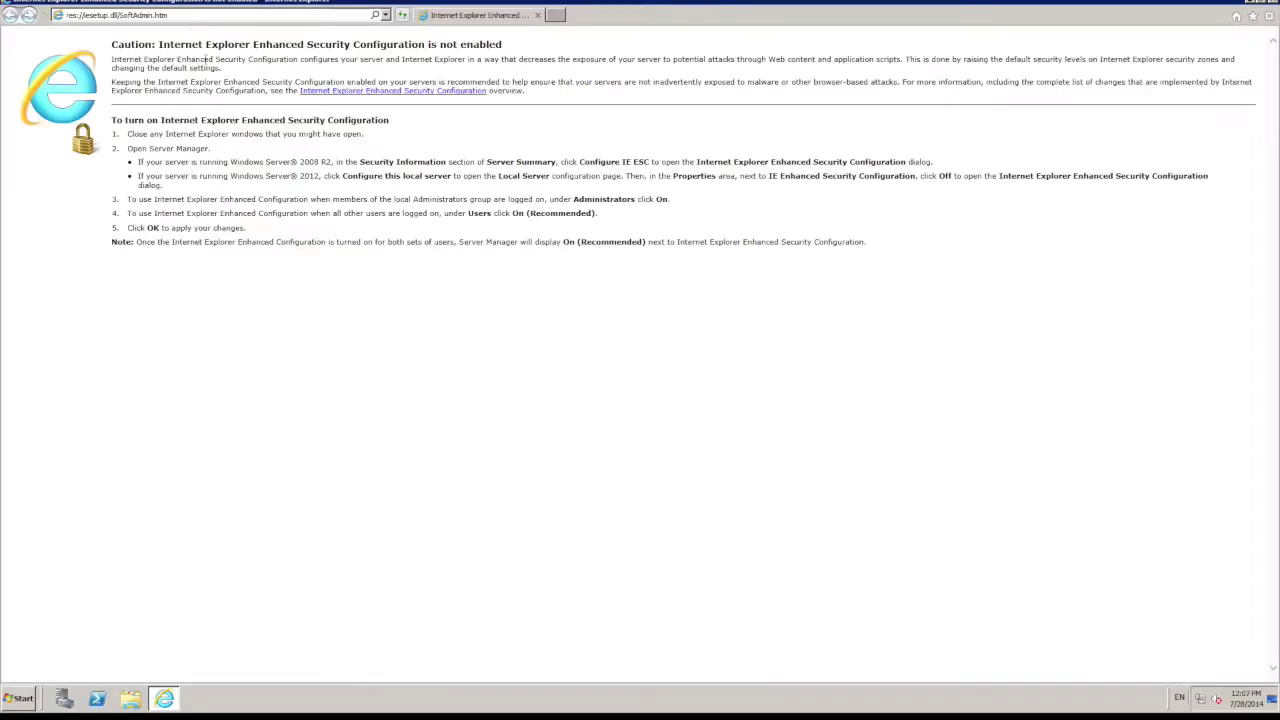
{"action": "left_click", "coordinate": [186, 14]}
{"action": "type", "text": "microsoft we"}
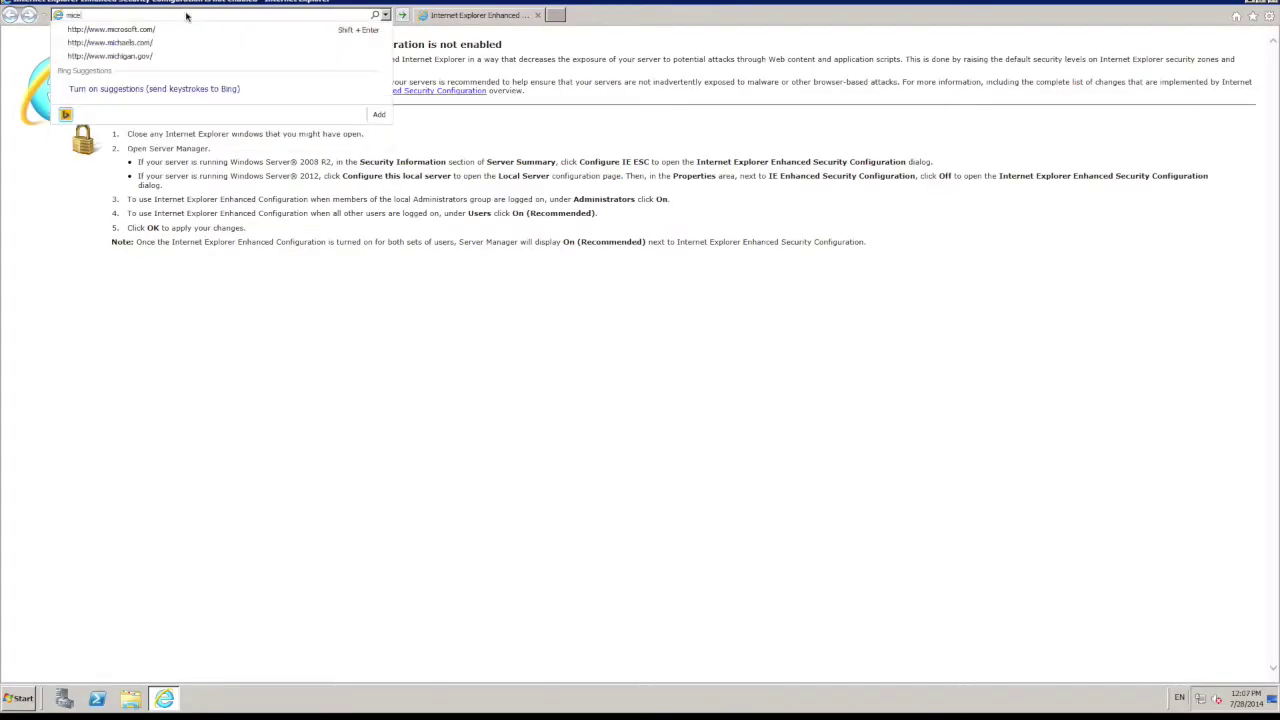
{"action": "type", "text": "b platform installer"}
{"action": "key", "text": "Return"}
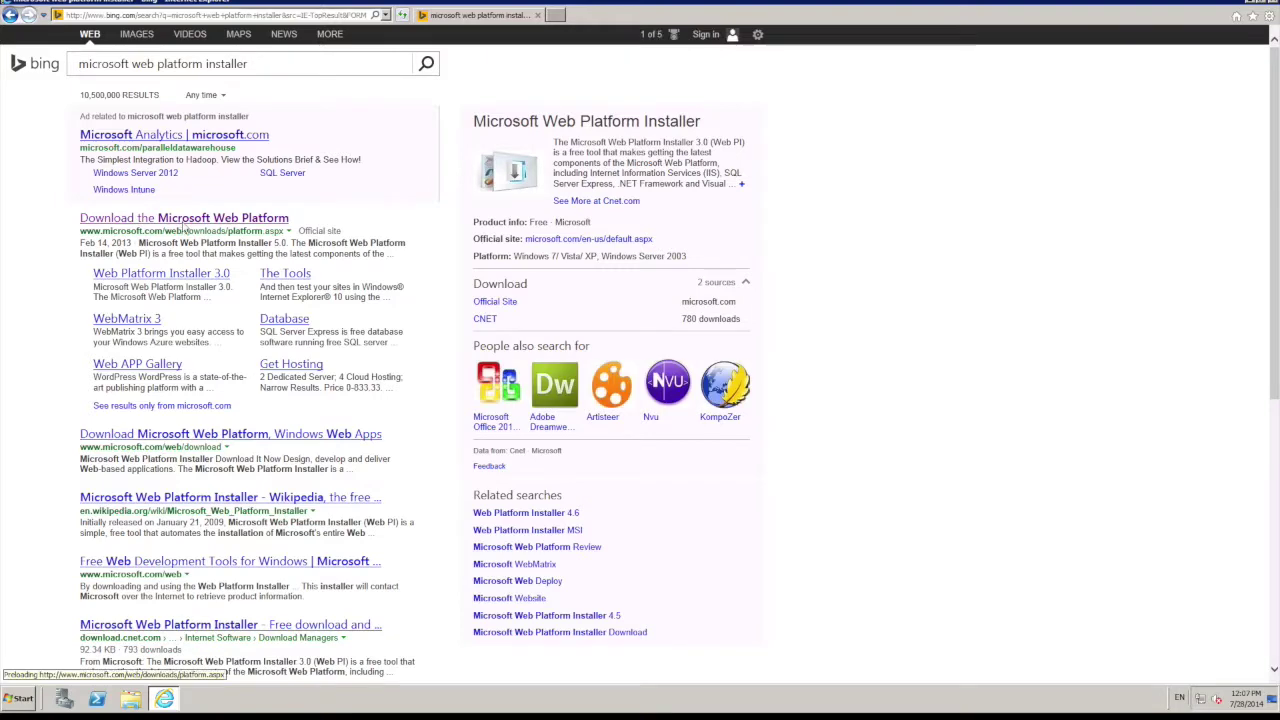
Step: Download and run the Web Platform Installer 5.0 from microsoft.com/web
{"action": "left_click", "coordinate": [184, 226]}
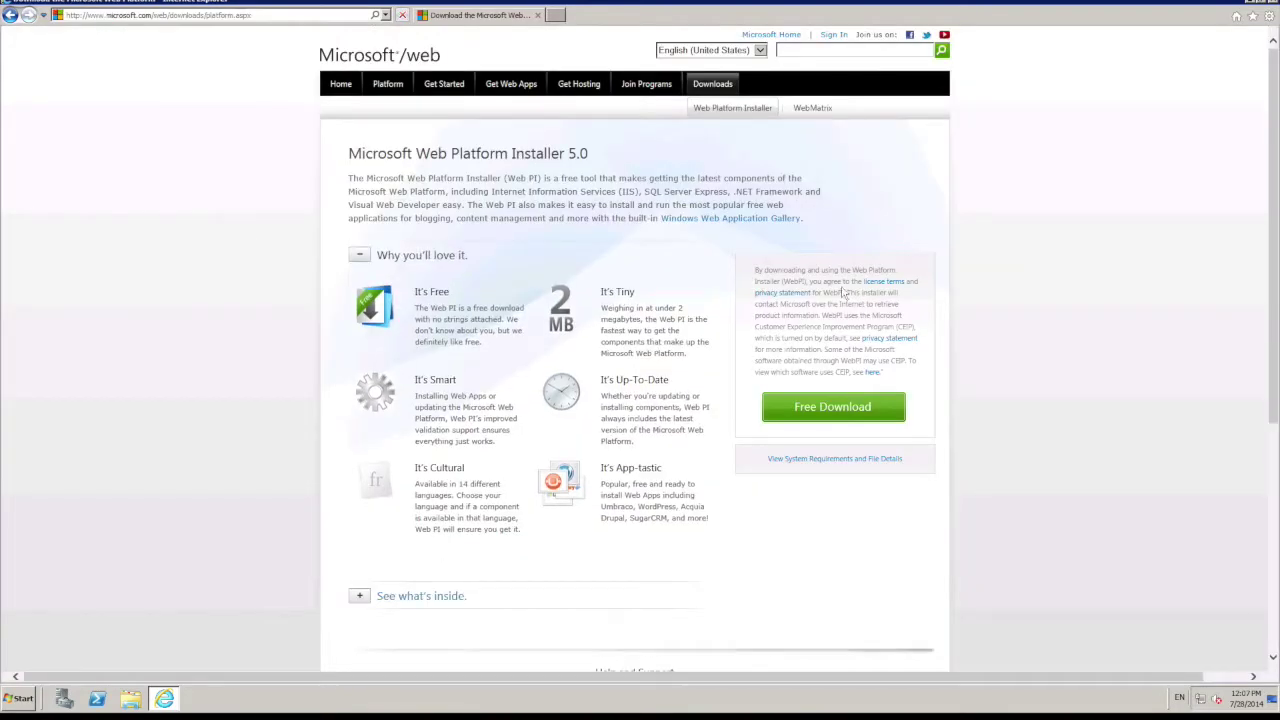
{"action": "left_click", "coordinate": [866, 406]}
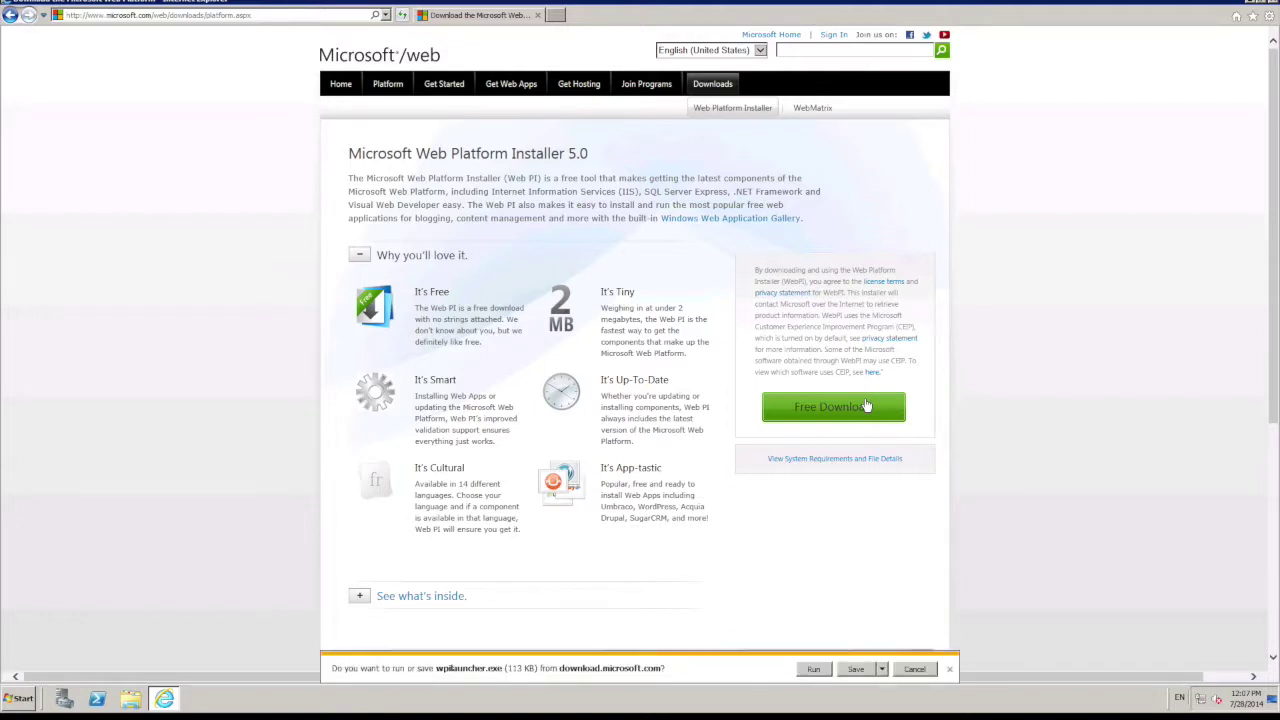
{"action": "left_click", "coordinate": [811, 668]}
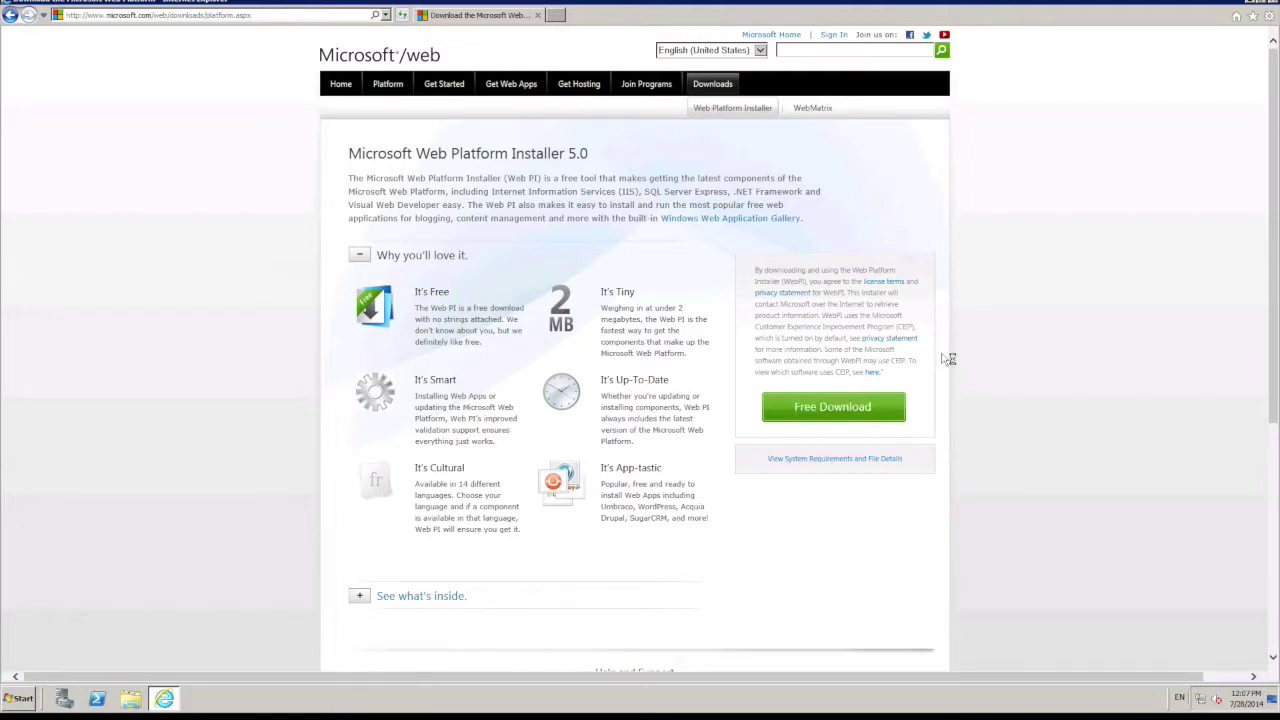
{"action": "left_click", "coordinate": [1274, 6]}
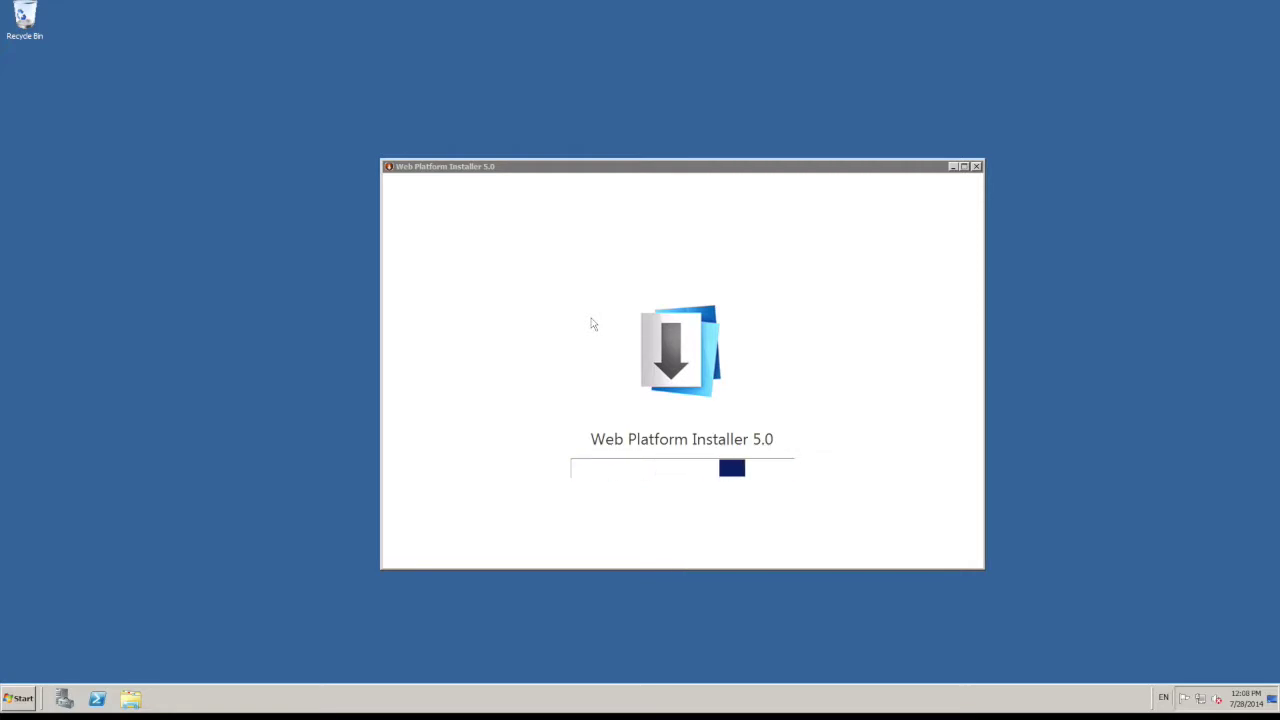
Step: Search the product catalogue for php and add PHP 5.4.24 to the install queue
{"action": "left_click", "coordinate": [483, 191]}
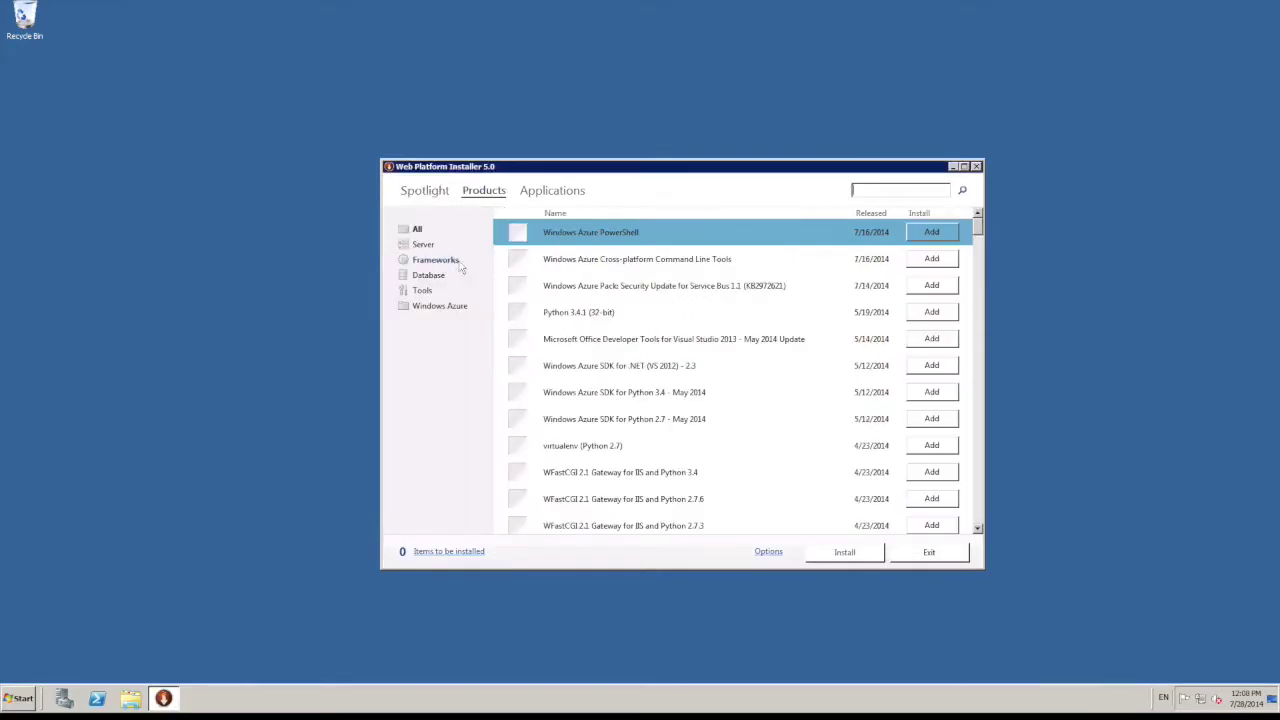
{"action": "type", "text": "php"}
{"action": "key", "text": "Return"}
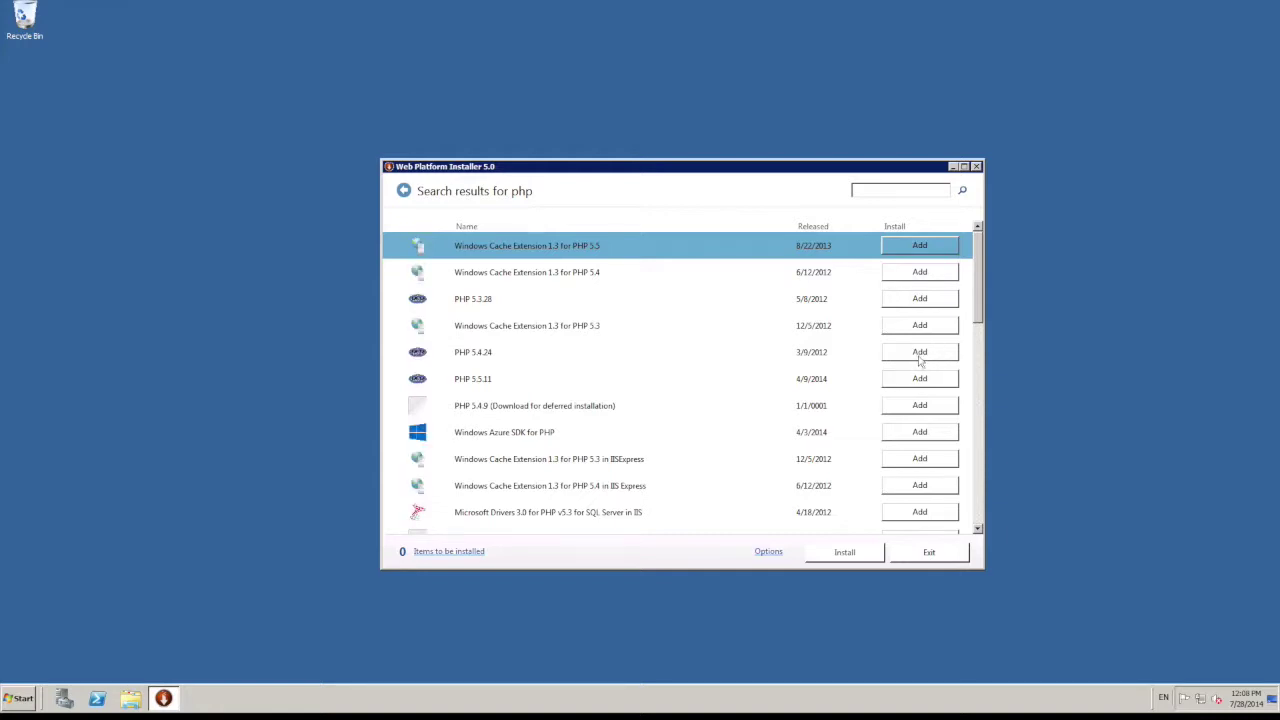
{"action": "left_click", "coordinate": [924, 355]}
{"action": "left_click", "coordinate": [924, 355]}
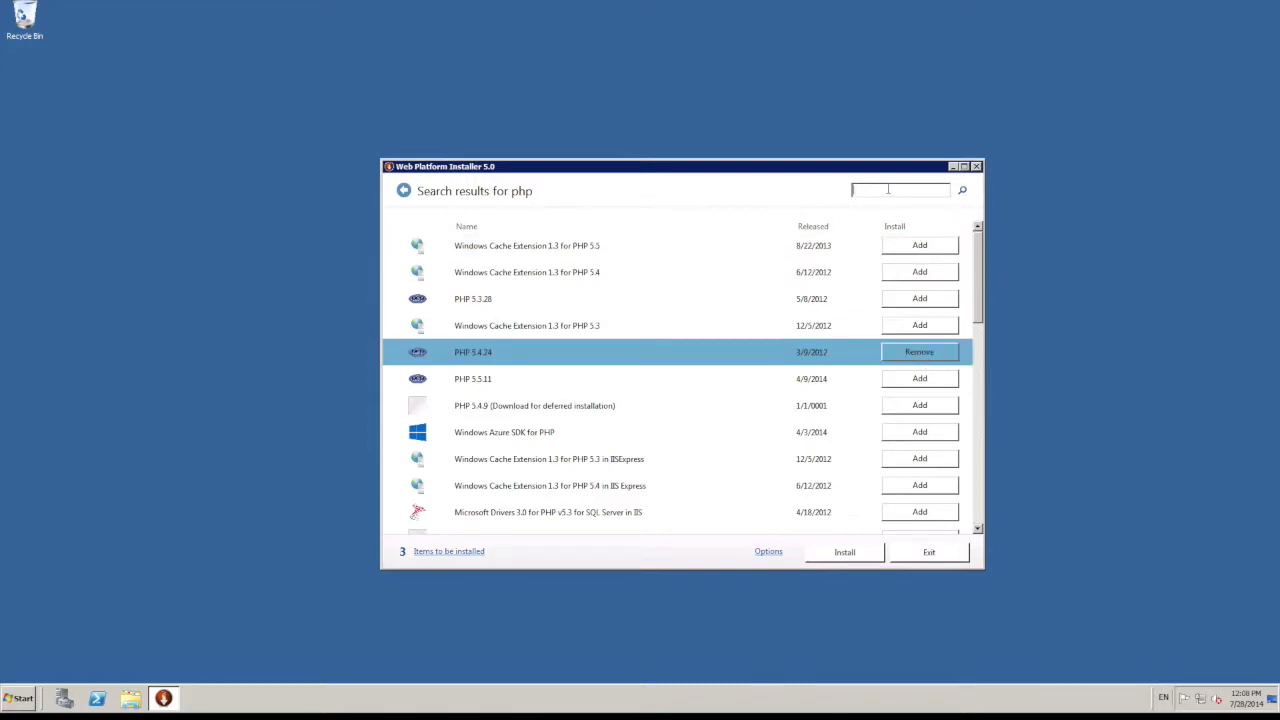
Step: Search for mysql, add MySQL Windows 5.5, and start installing the four queued items
{"action": "type", "text": "mysql"}
{"action": "key", "text": "Return"}
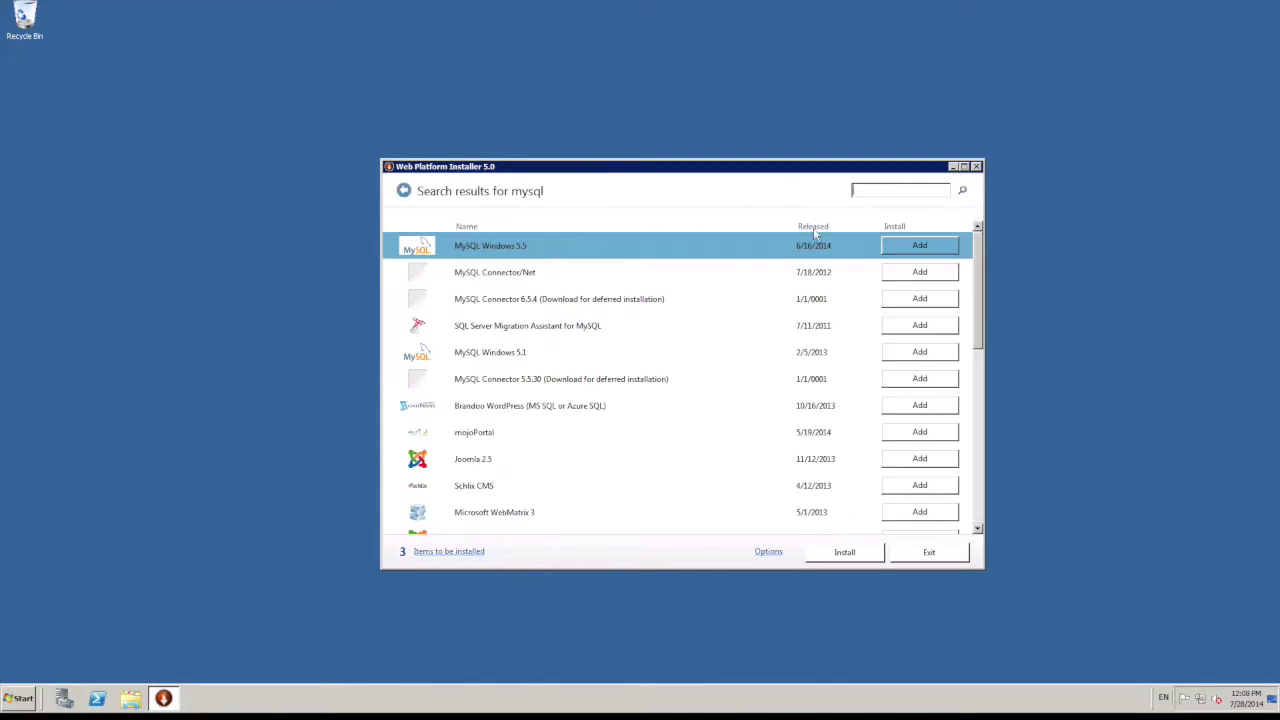
{"action": "left_click", "coordinate": [943, 246]}
{"action": "left_click", "coordinate": [845, 553]}
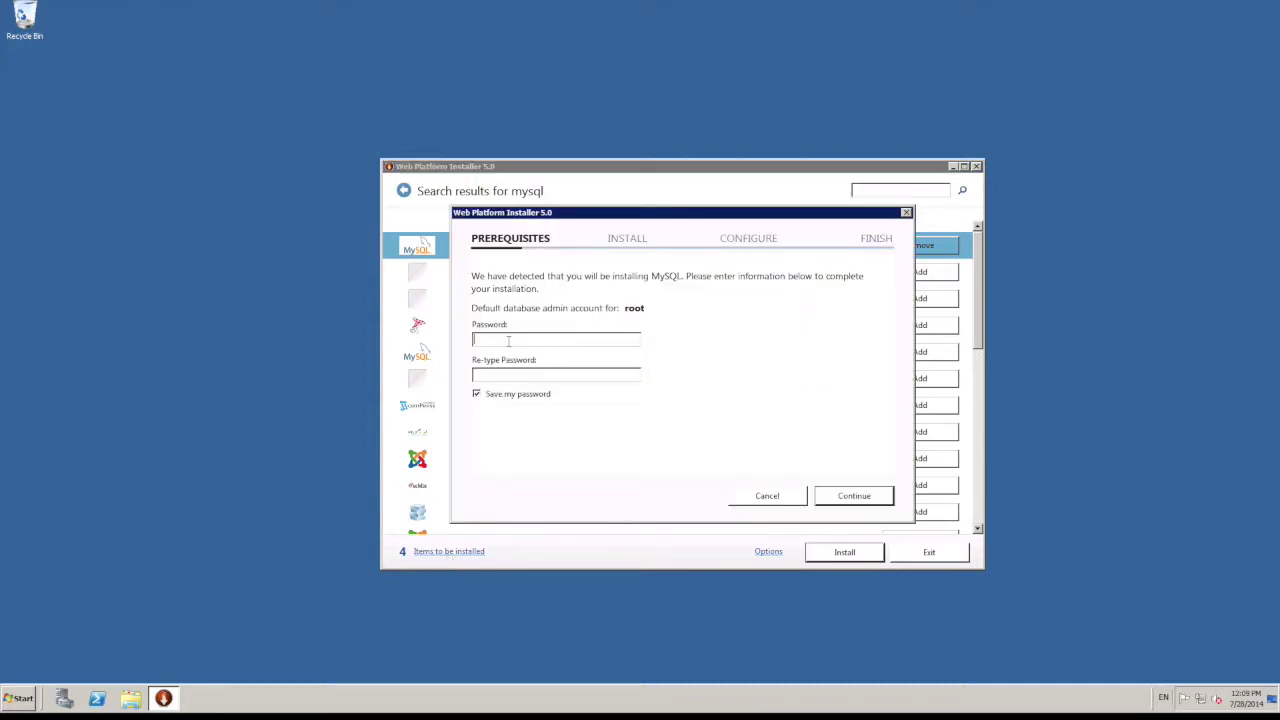
Step: Enter and confirm the MySQL root password, then accept the third-party licence terms
{"action": "type", "text": "**********"}
{"action": "key", "text": "Tab"}
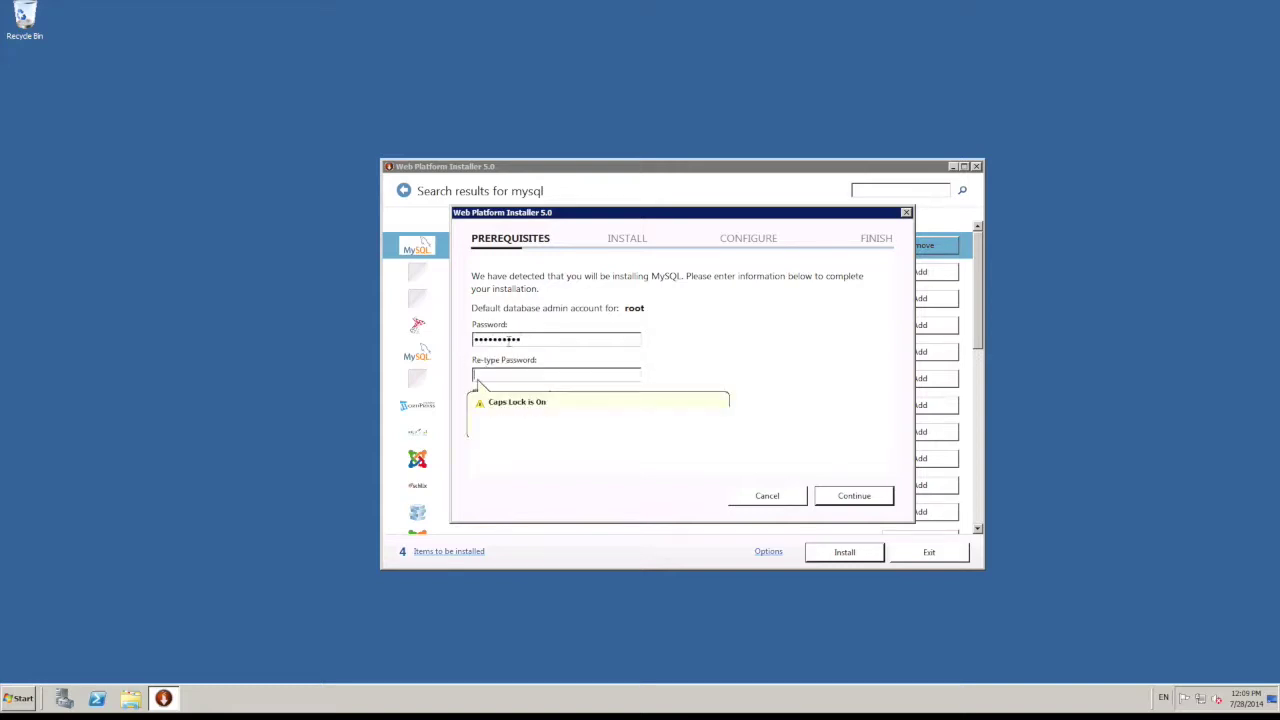
{"action": "type", "text": "**********"}
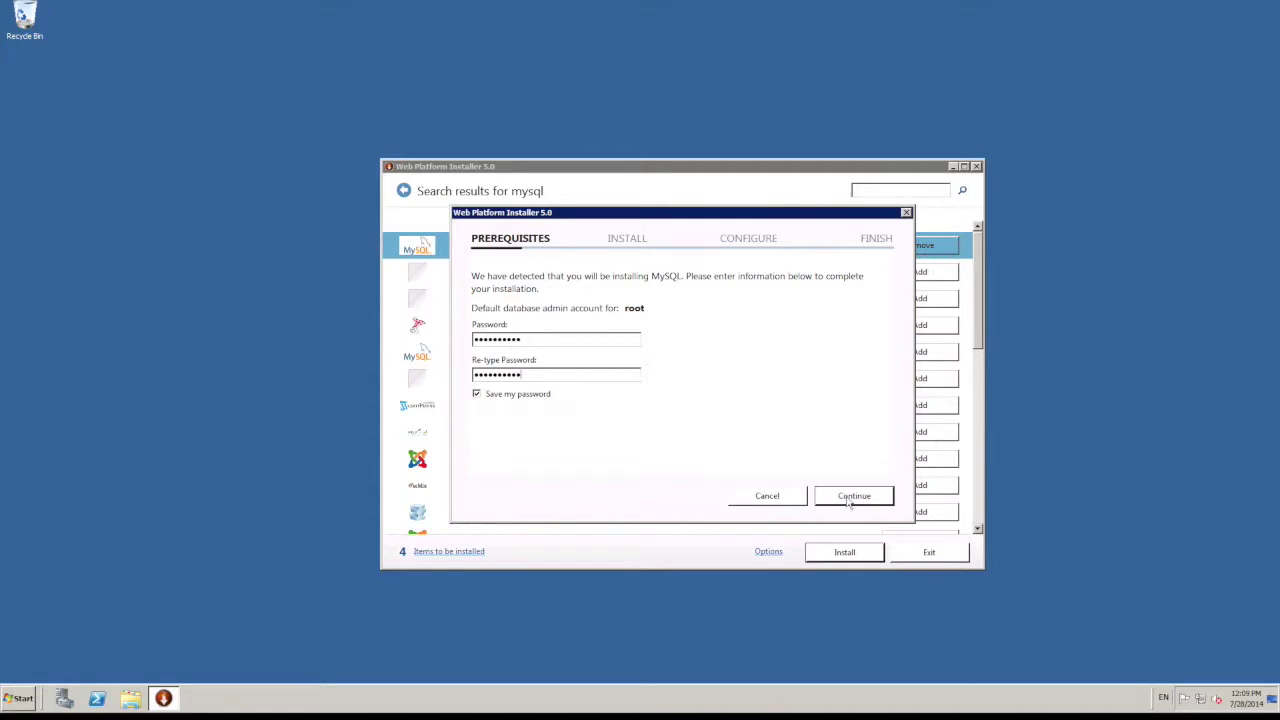
{"action": "left_click", "coordinate": [850, 497]}
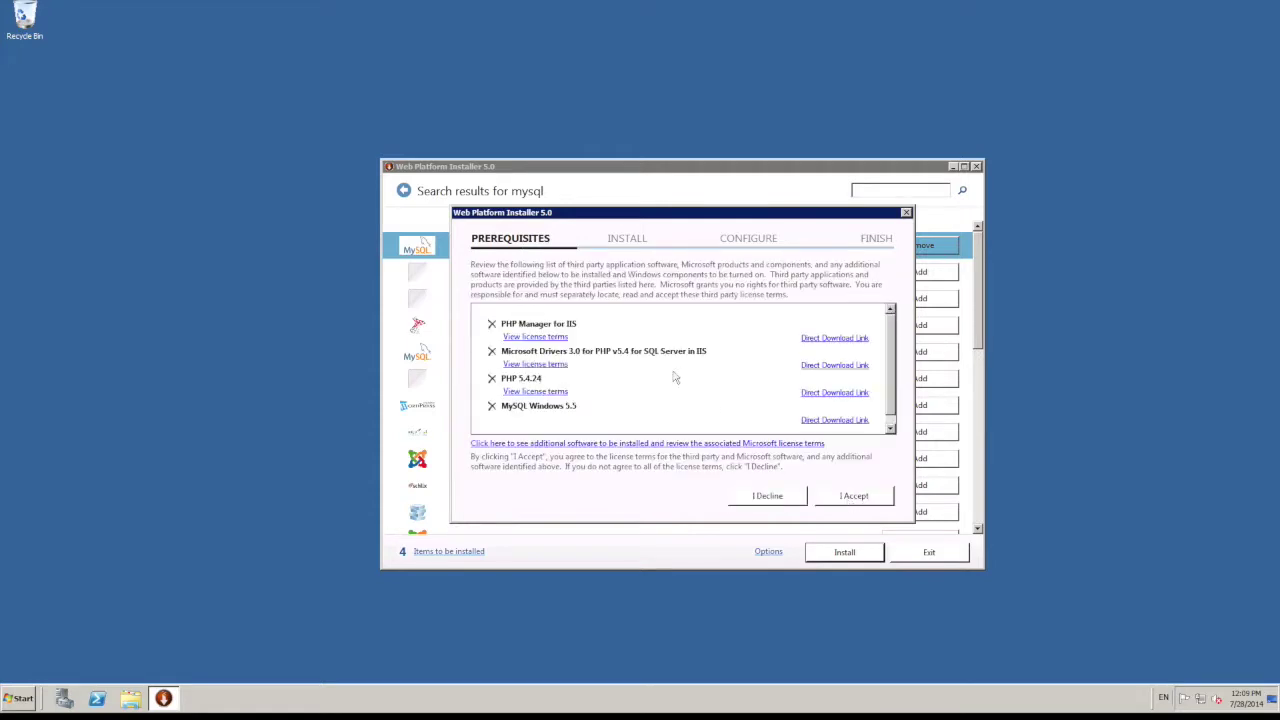
{"action": "left_click", "coordinate": [866, 500]}
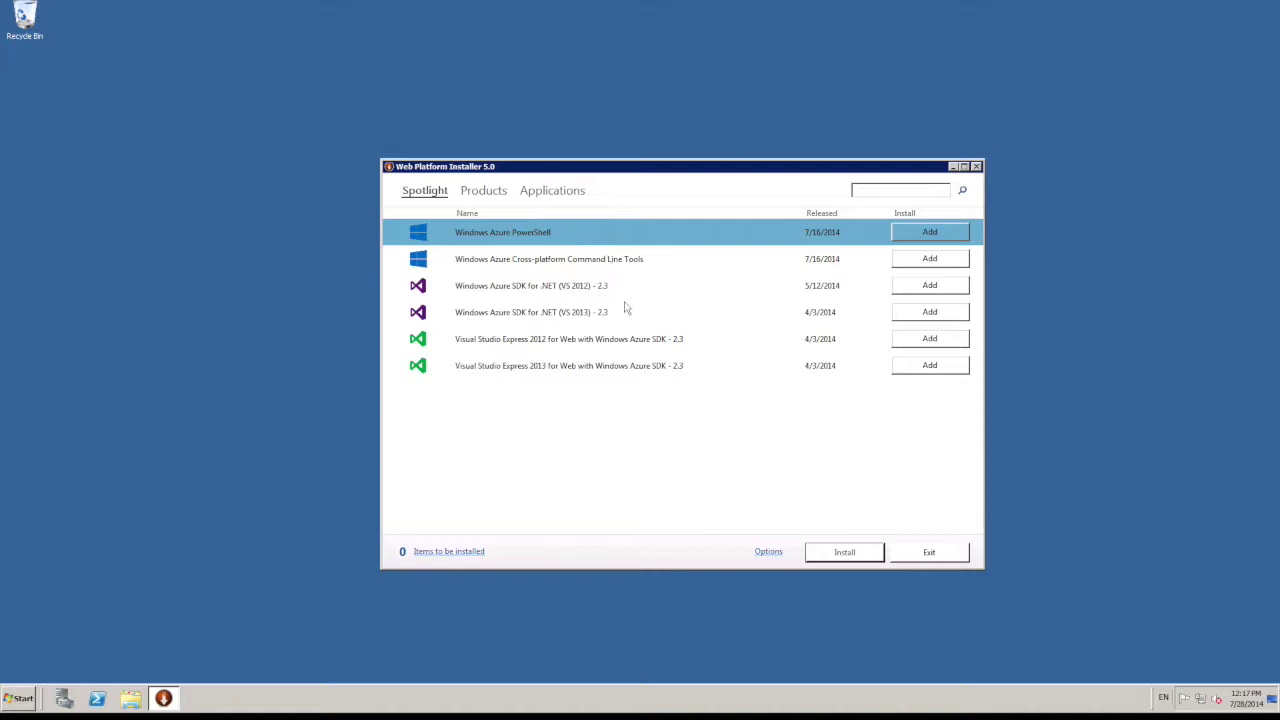
Step: Close Web Platform Installer and launch IIS Manager maximised, showing the Default Web Site home
{"action": "left_click", "coordinate": [929, 552]}
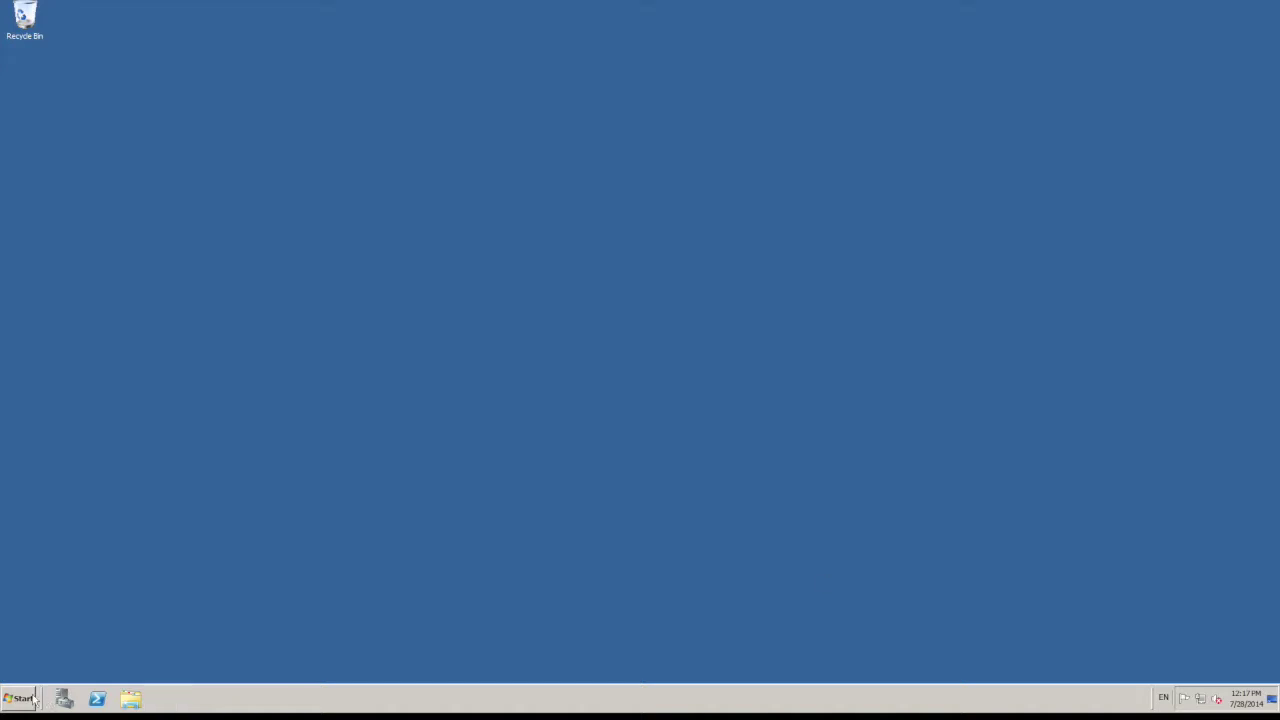
{"action": "left_click", "coordinate": [35, 698]}
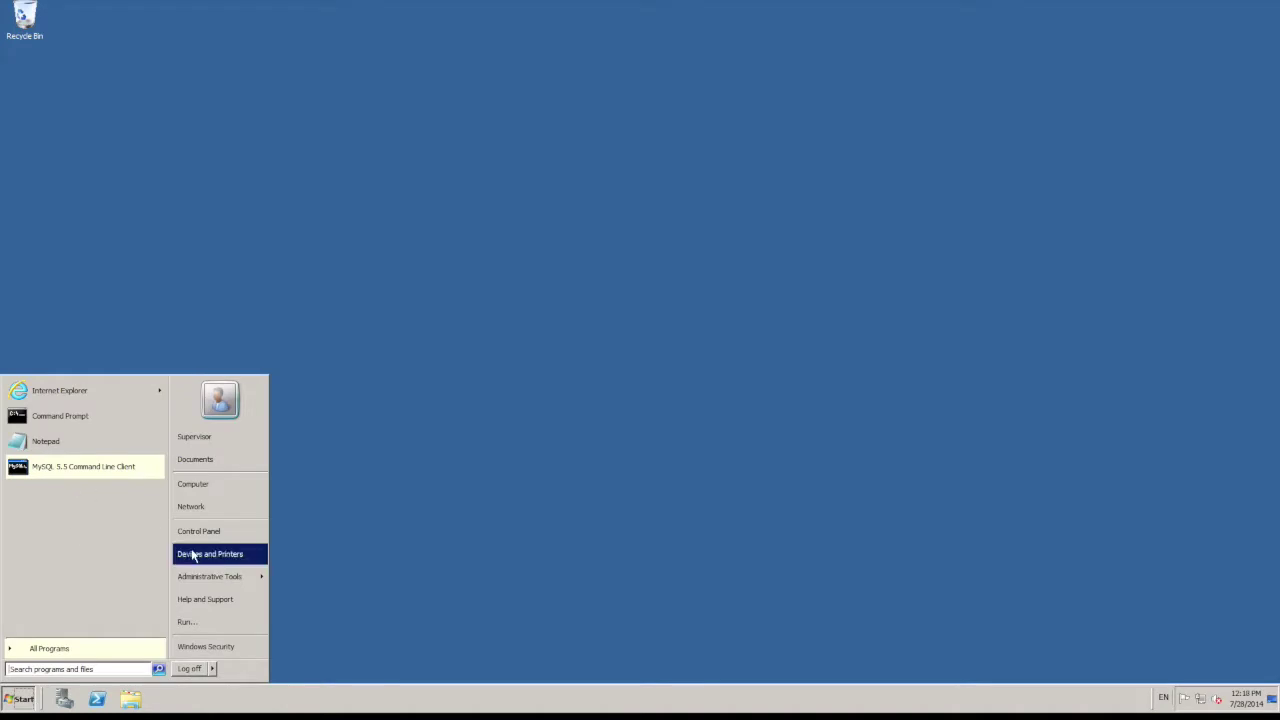
{"action": "mouse_move", "coordinate": [199, 580]}
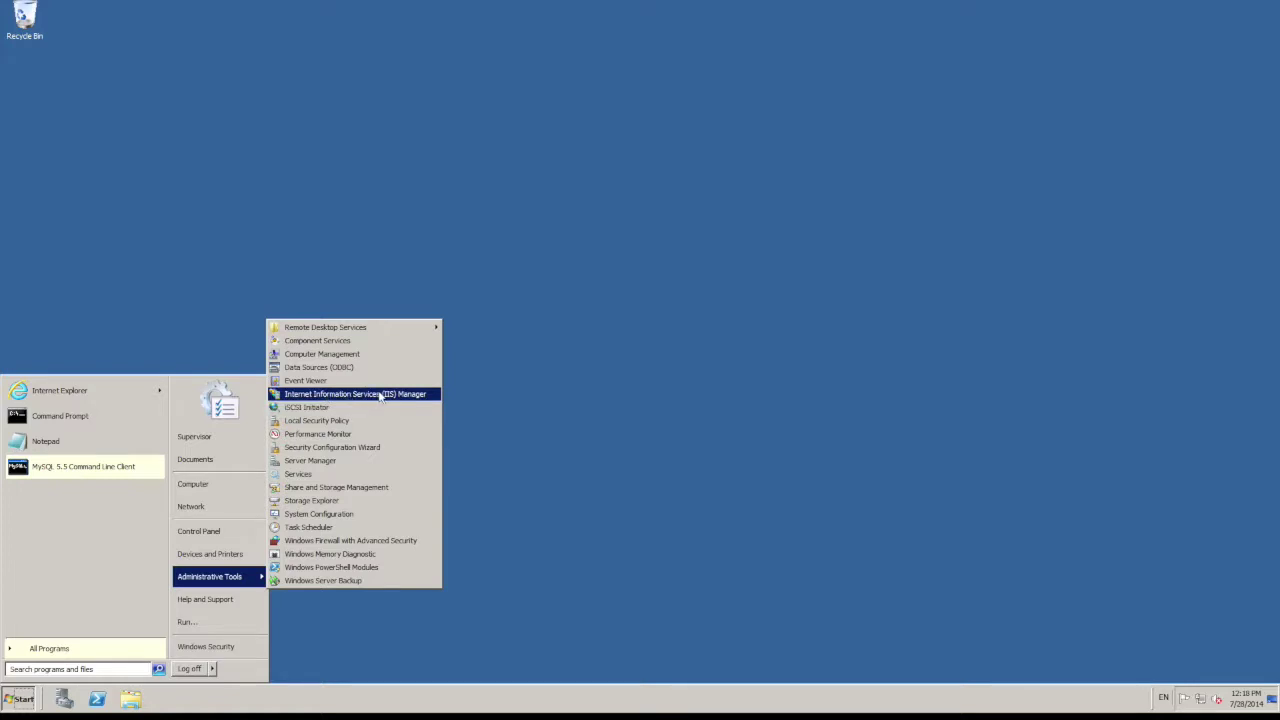
{"action": "left_click", "coordinate": [357, 396]}
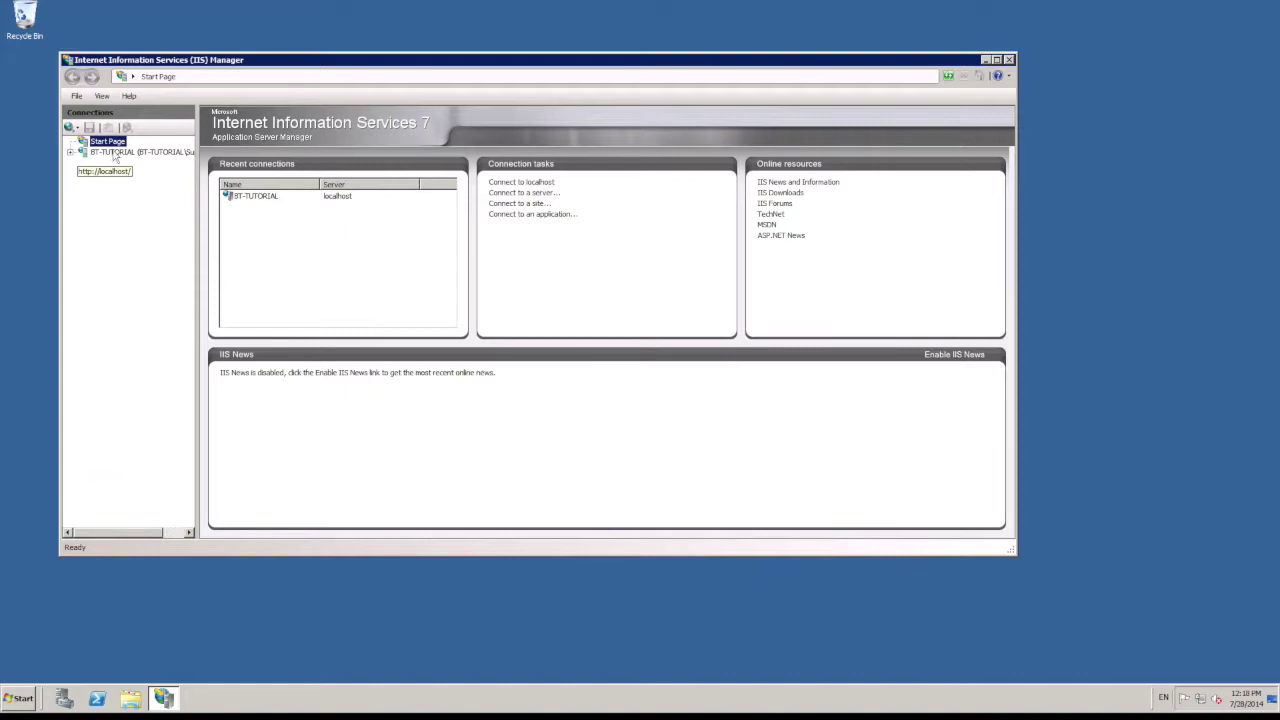
{"action": "left_click", "coordinate": [996, 60]}
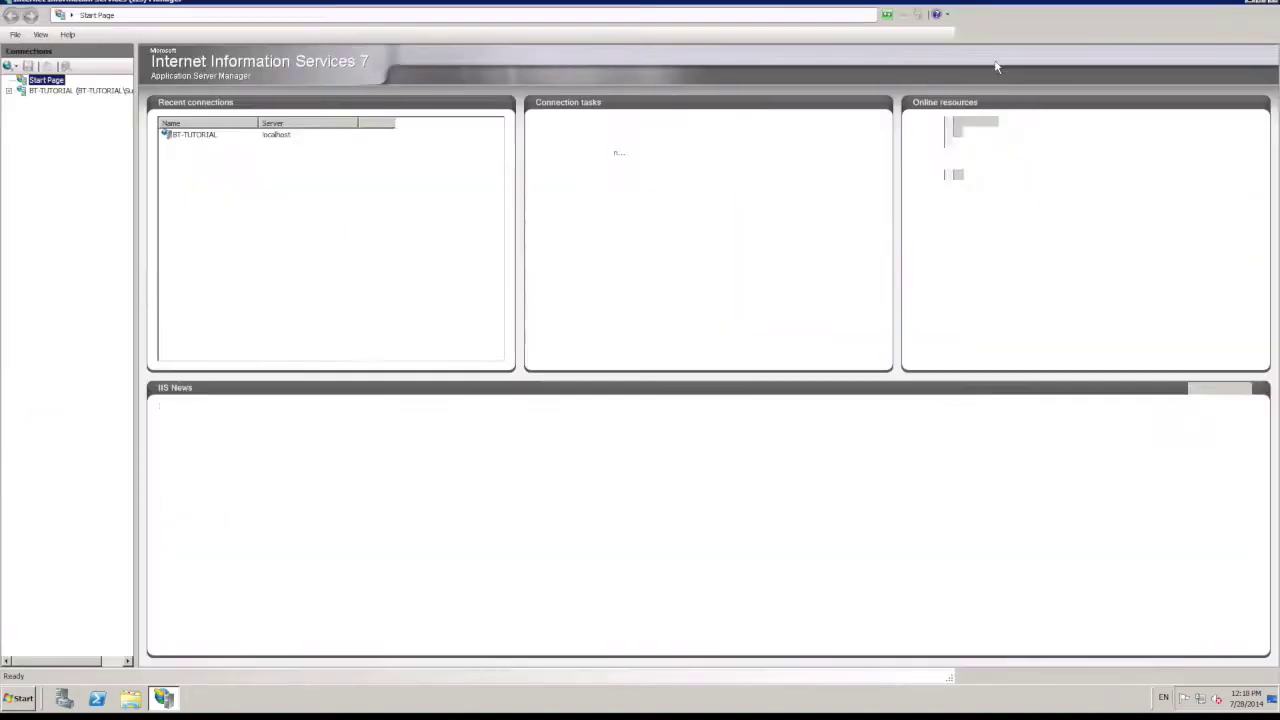
{"action": "left_click", "coordinate": [9, 91]}
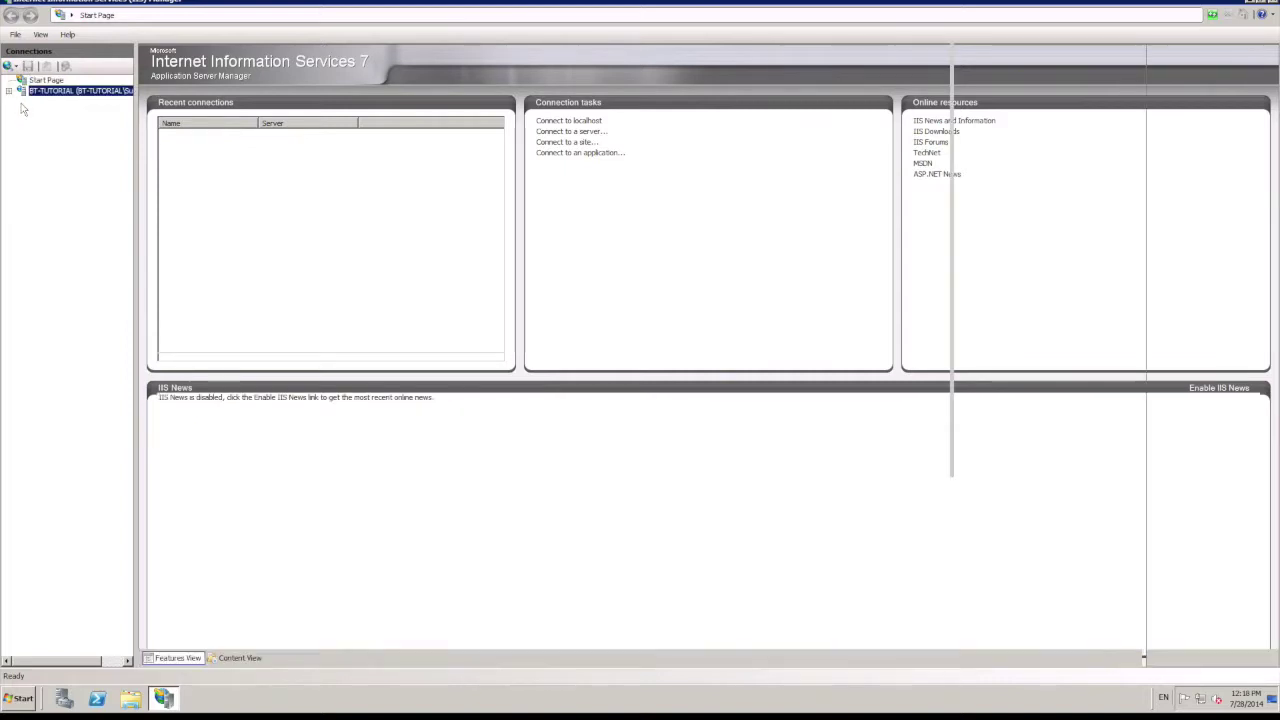
{"action": "left_click", "coordinate": [21, 112]}
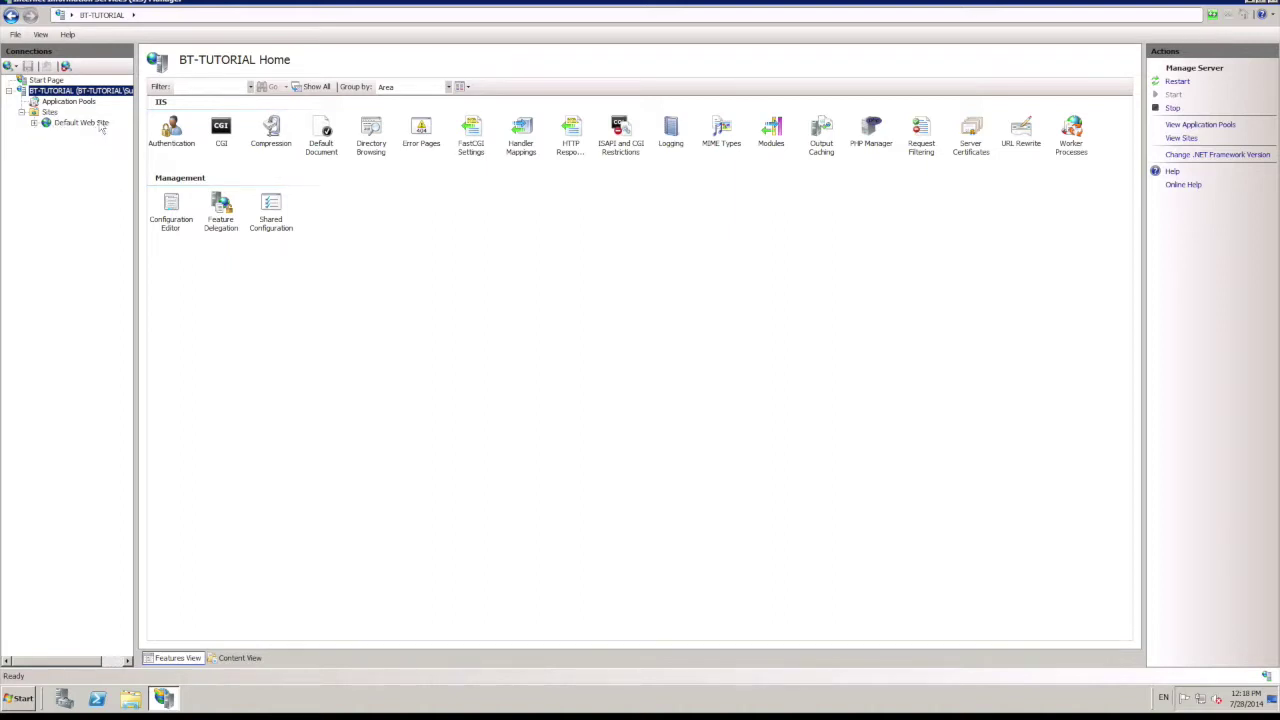
{"action": "left_click", "coordinate": [63, 124]}
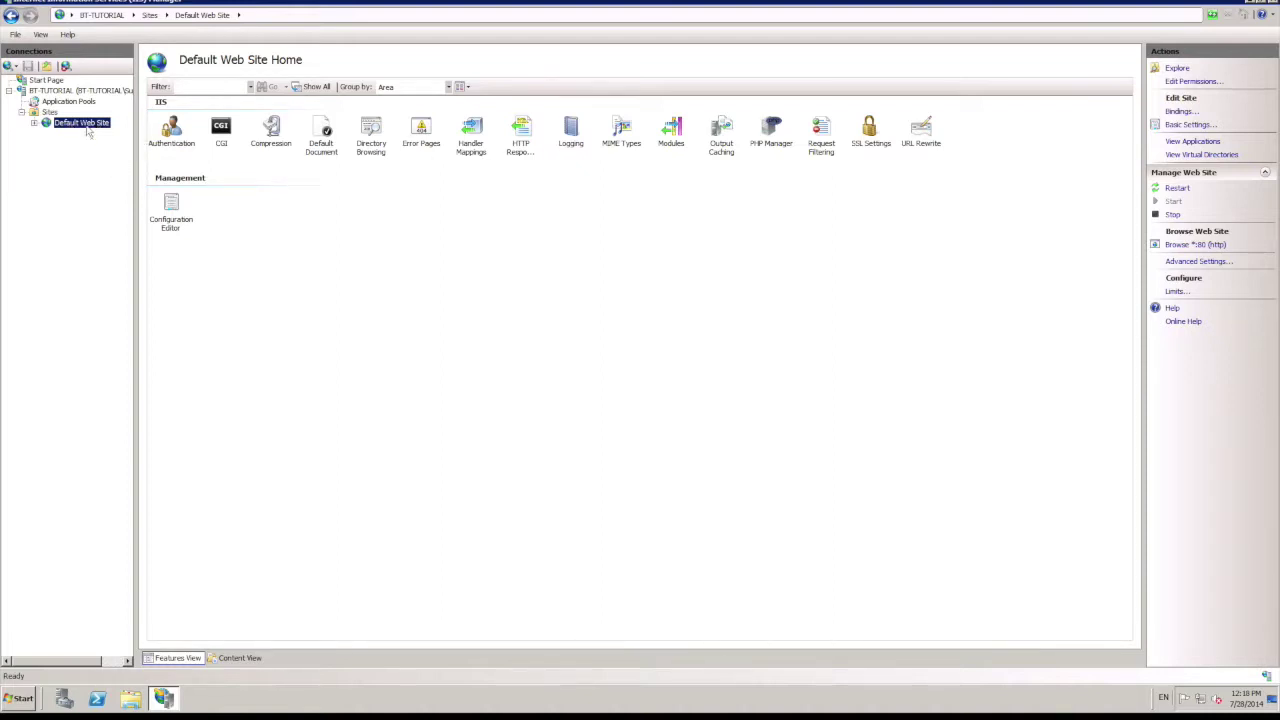
Step: Change Default Web Site's http binding from port 80 to port 81 and show the Sites list
{"action": "right_click", "coordinate": [87, 124]}
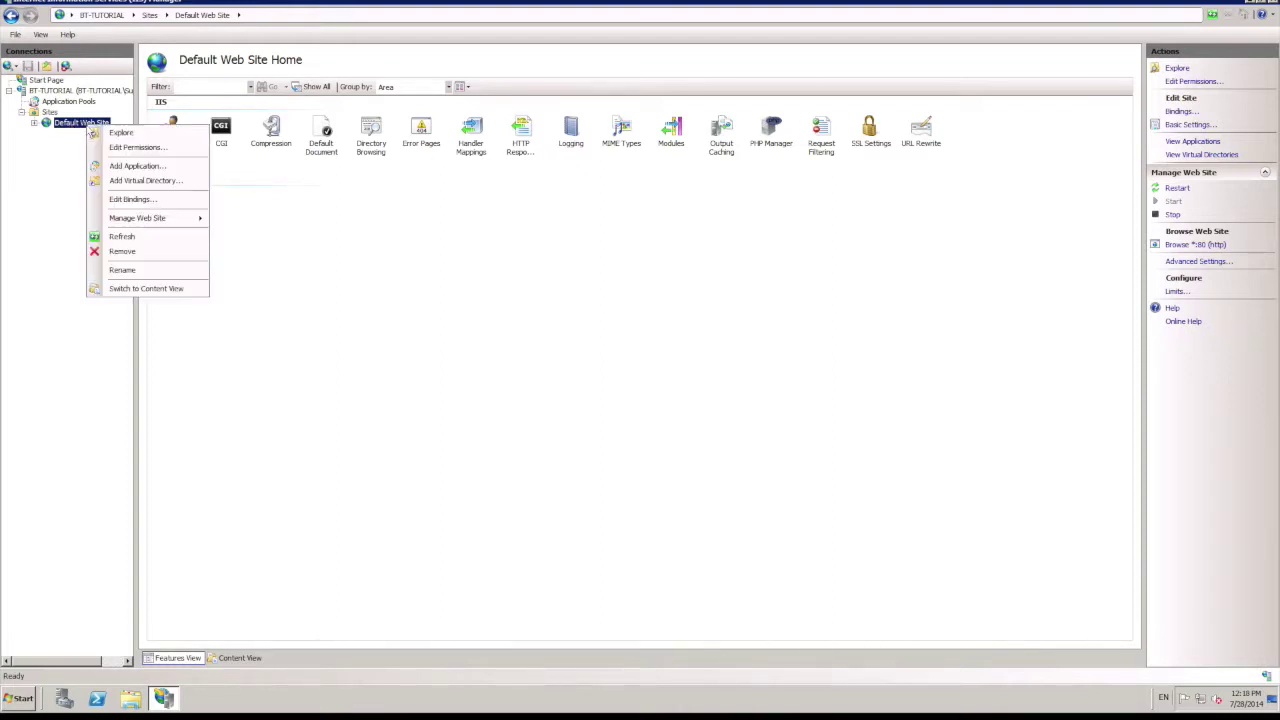
{"action": "left_click", "coordinate": [132, 199]}
{"action": "left_click", "coordinate": [620, 305]}
{"action": "left_click", "coordinate": [760, 312]}
{"action": "left_click", "coordinate": [736, 305]}
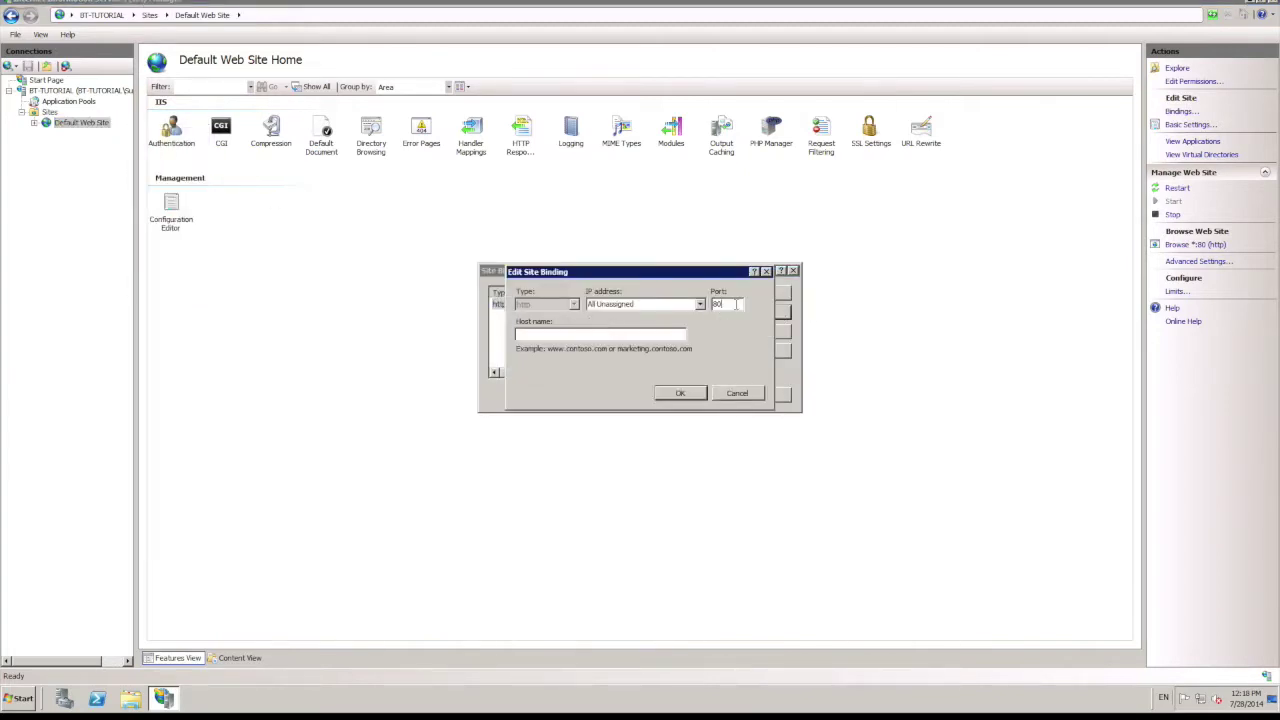
{"action": "left_click", "coordinate": [684, 393]}
{"action": "left_click", "coordinate": [762, 396]}
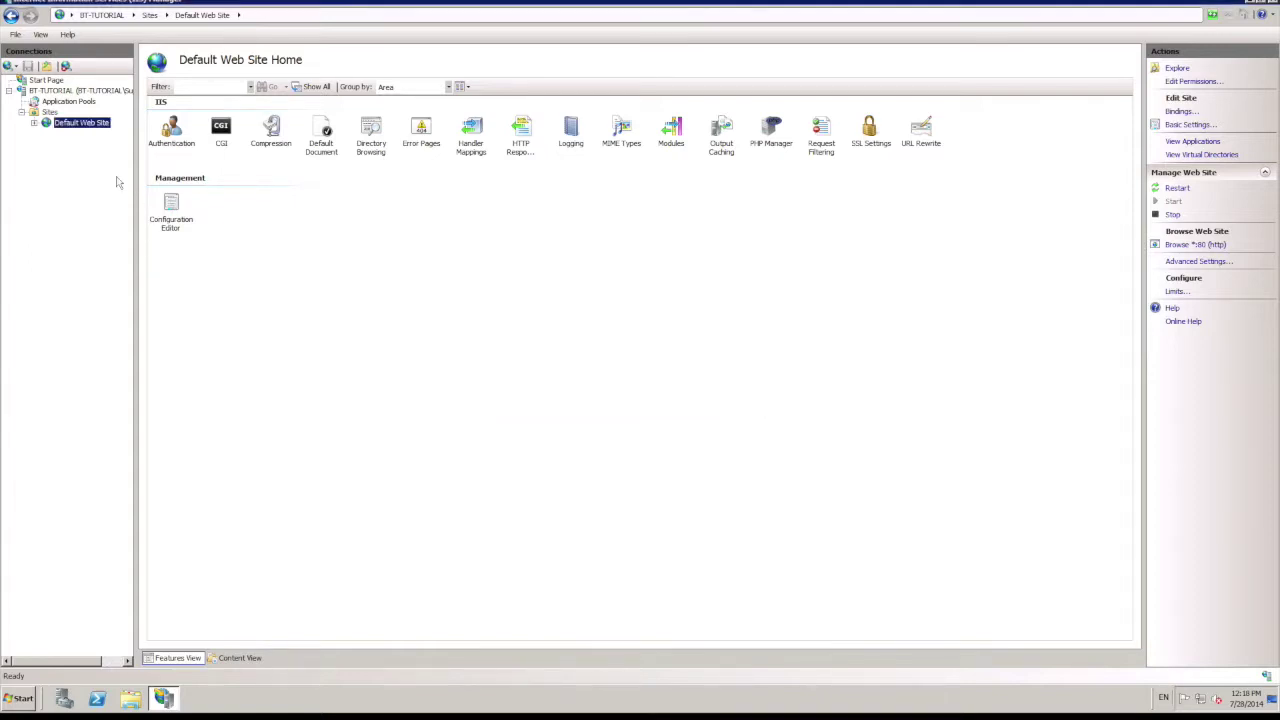
{"action": "left_click", "coordinate": [50, 112]}
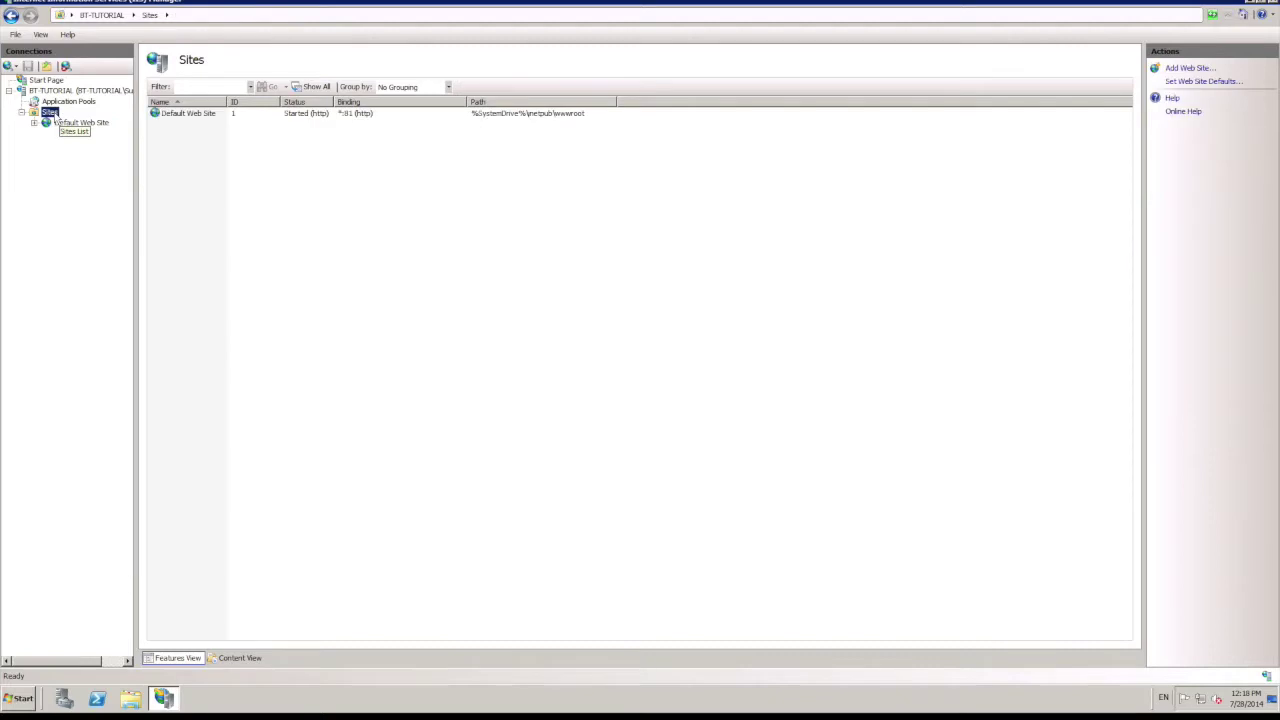
Step: Start adding a new web site named BT Tutorial and browse to C:\inetpub
{"action": "right_click", "coordinate": [53, 112]}
{"action": "left_click", "coordinate": [78, 118]}
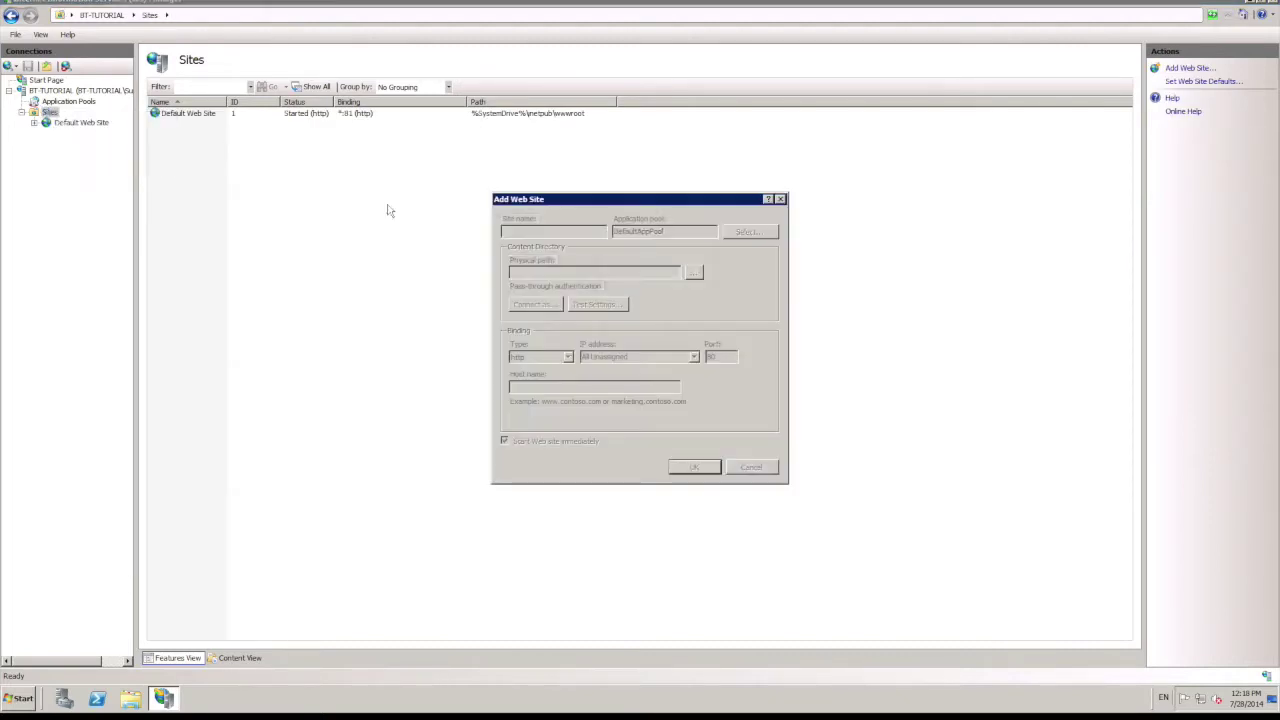
{"action": "type", "text": "BT Tutorial"}
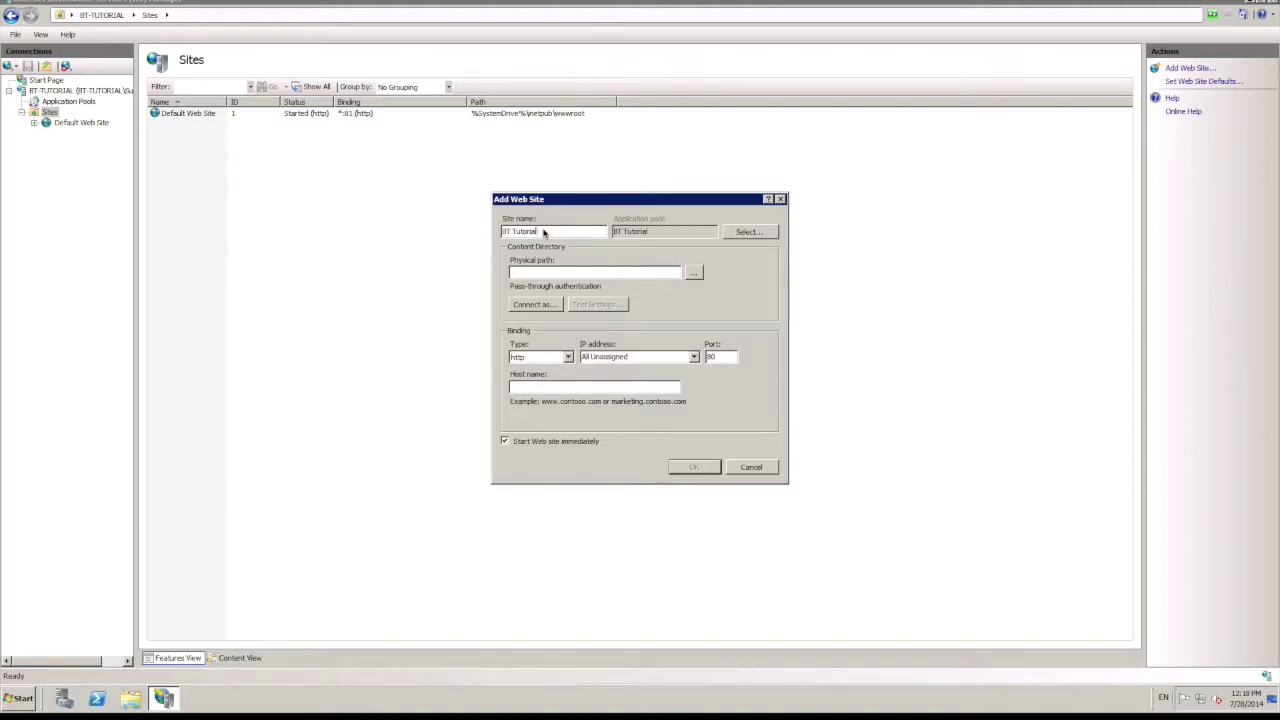
{"action": "left_click", "coordinate": [694, 275]}
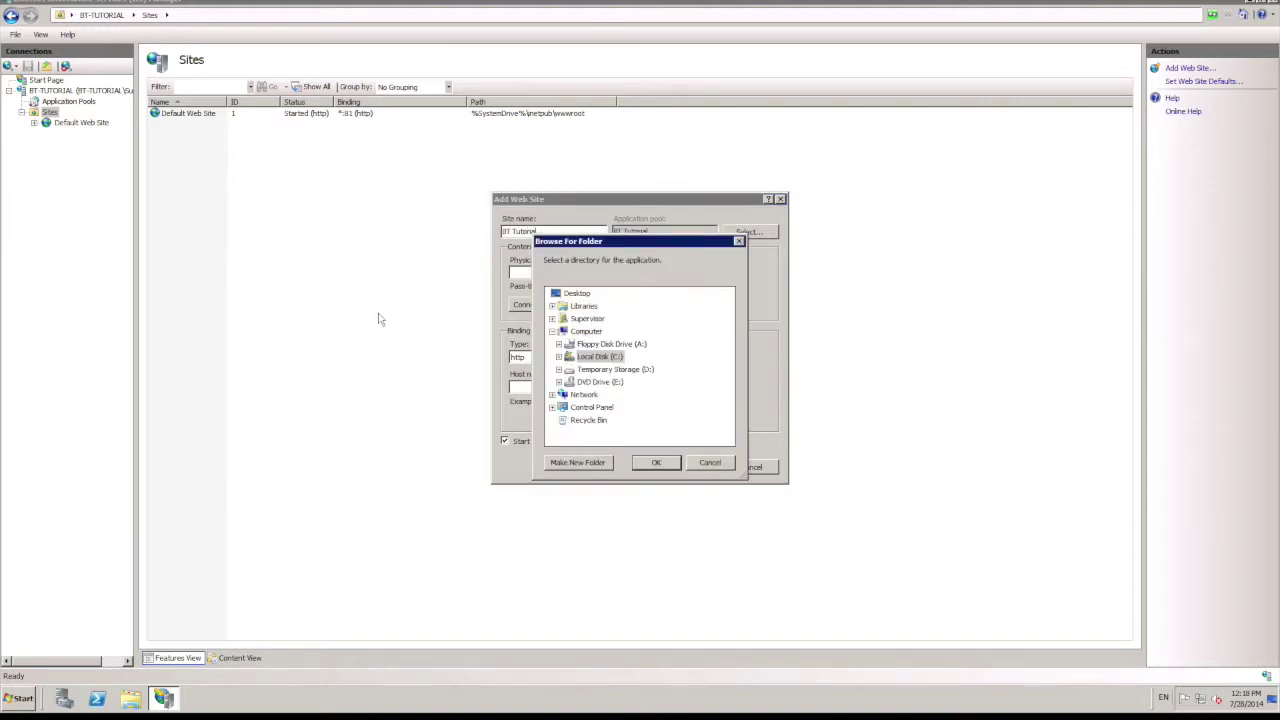
{"action": "double_click", "coordinate": [569, 357]}
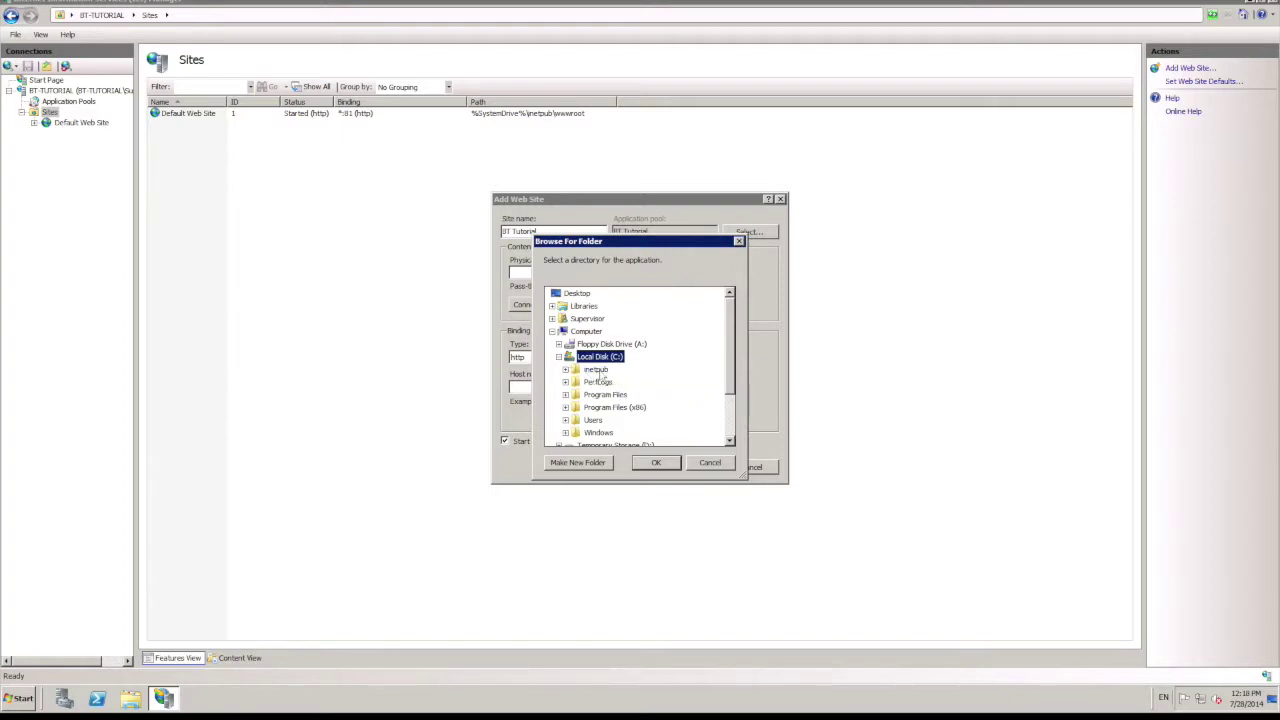
{"action": "left_click", "coordinate": [565, 370]}
{"action": "left_click", "coordinate": [605, 370]}
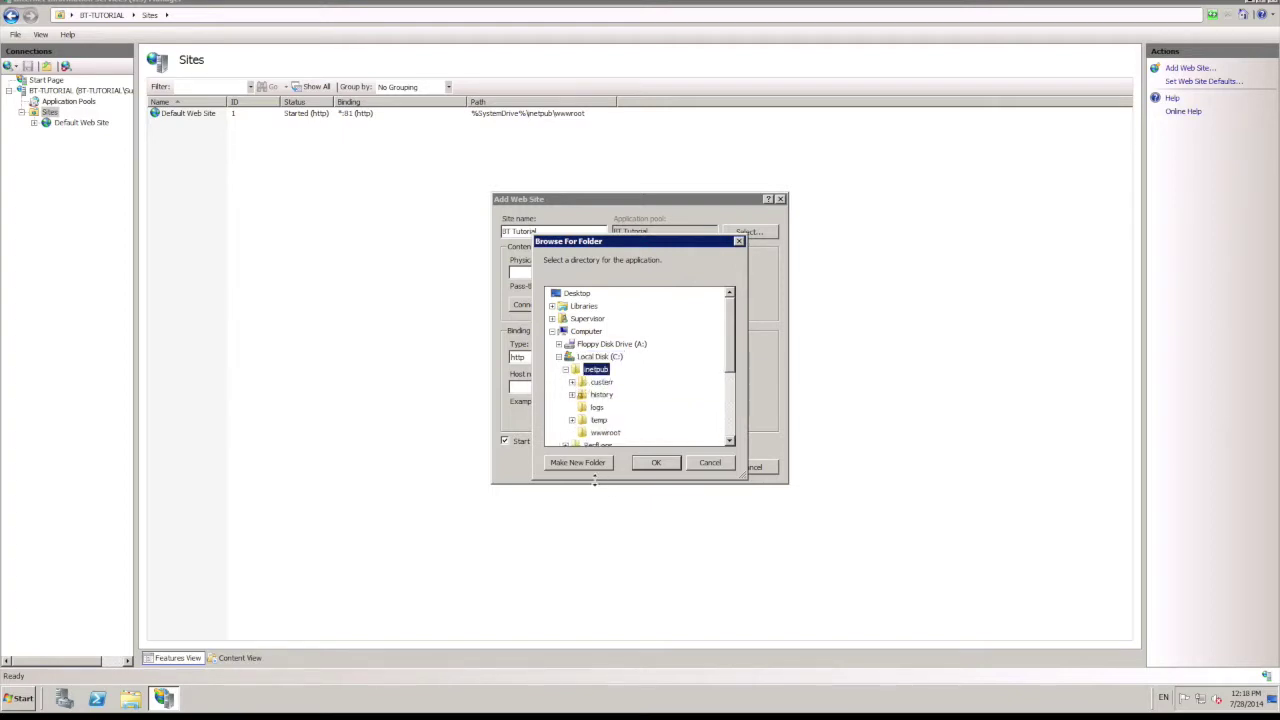
Step: Create the C:\inetpub\BT Tutorial folder as the path, set host bttutorial.fusion-technology.co.uk, and confirm
{"action": "left_click", "coordinate": [604, 465]}
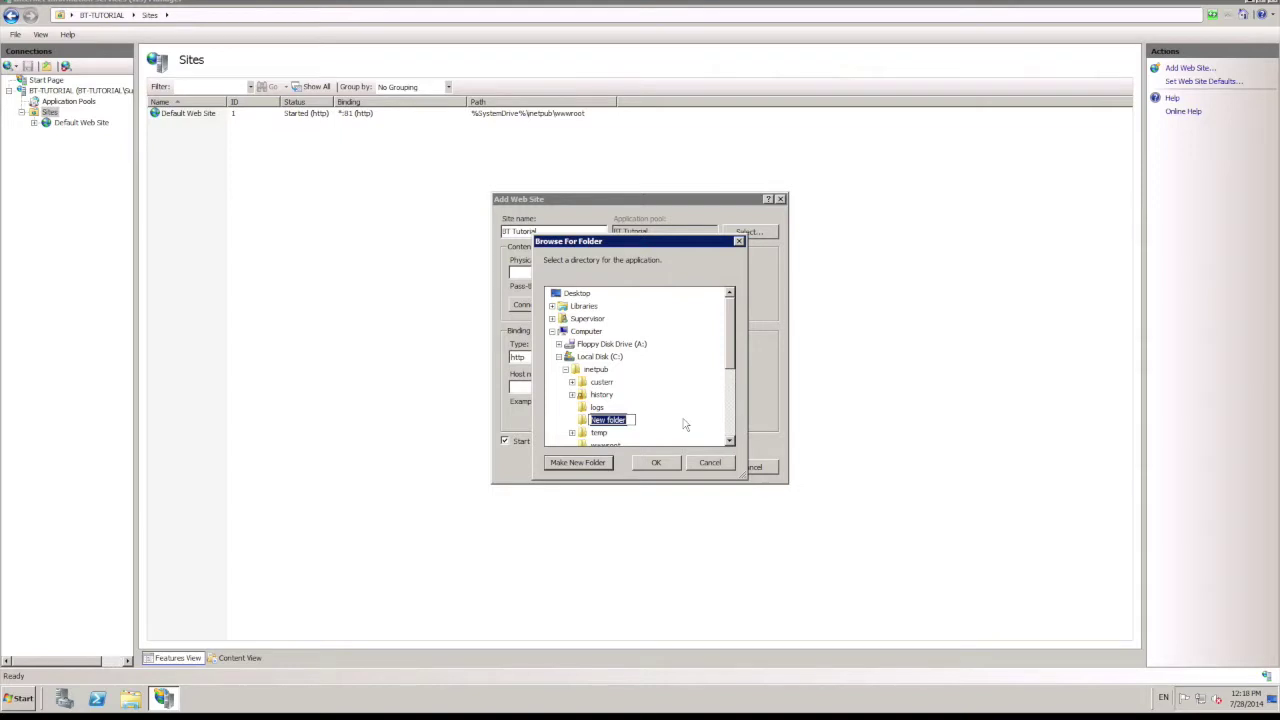
{"action": "type", "text": "BT Tutorial"}
{"action": "key", "text": "Return"}
{"action": "left_click", "coordinate": [662, 463]}
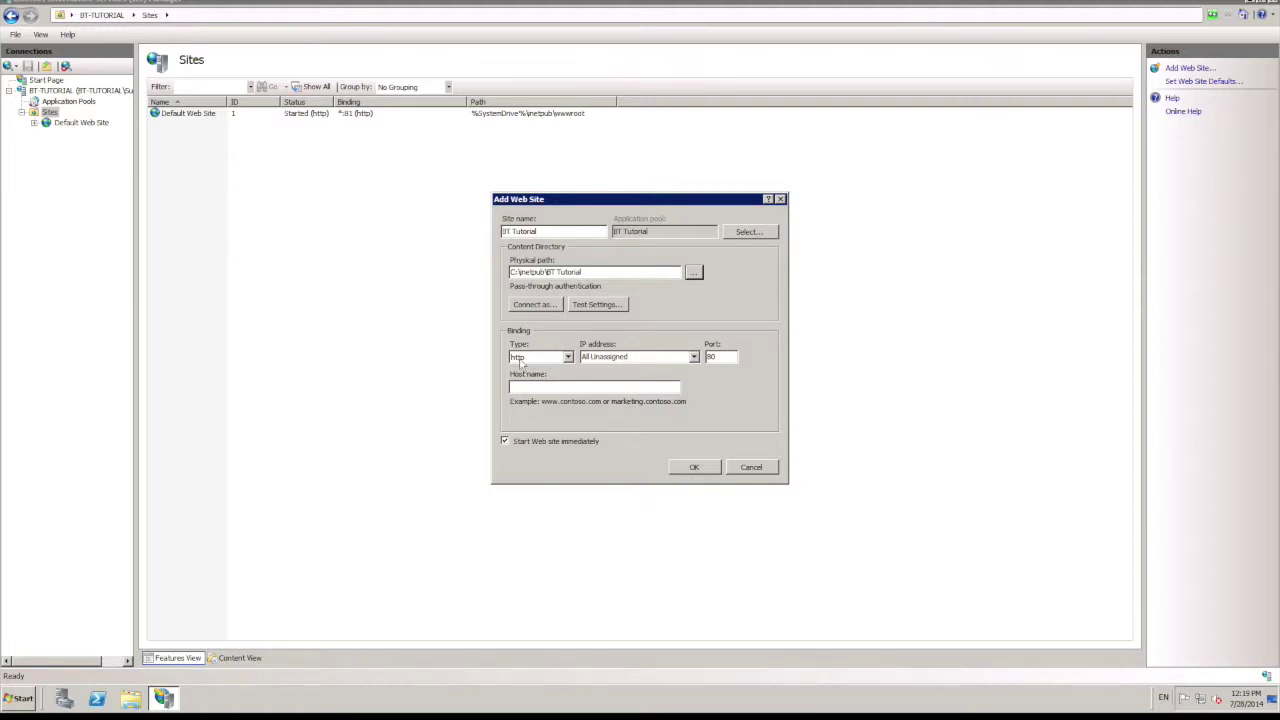
{"action": "left_click", "coordinate": [572, 388]}
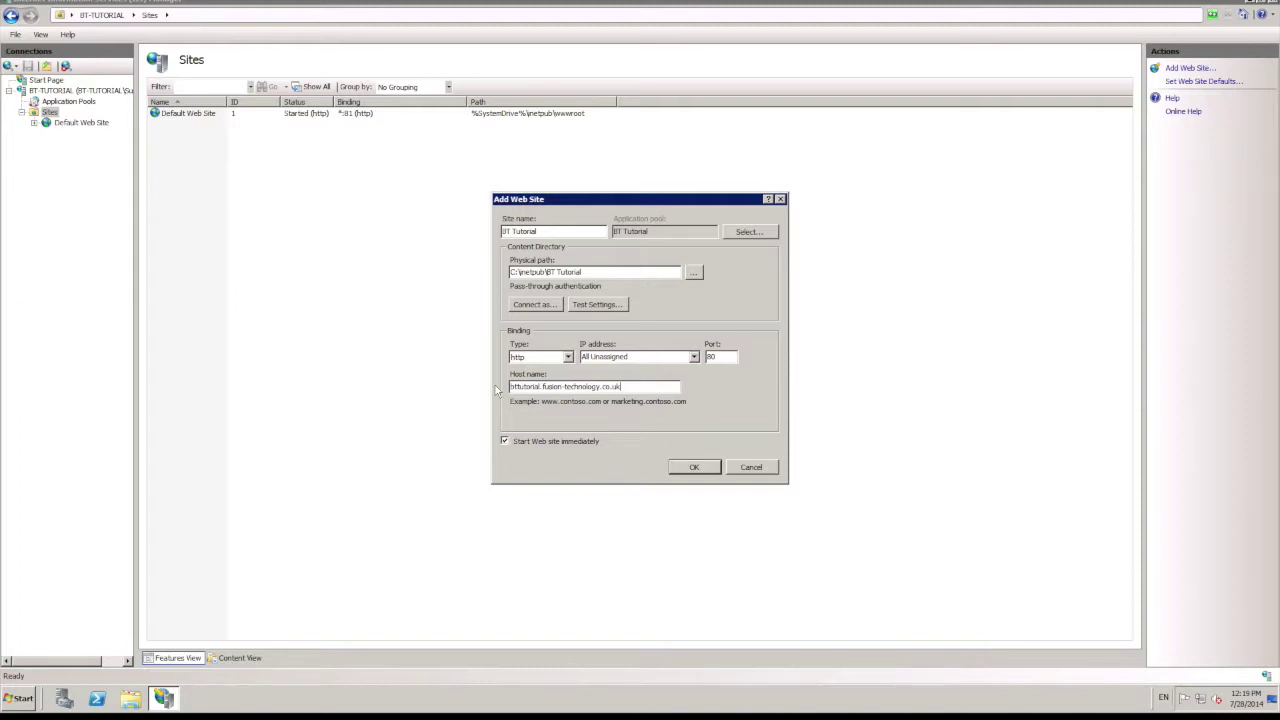
{"action": "left_click", "coordinate": [695, 466]}
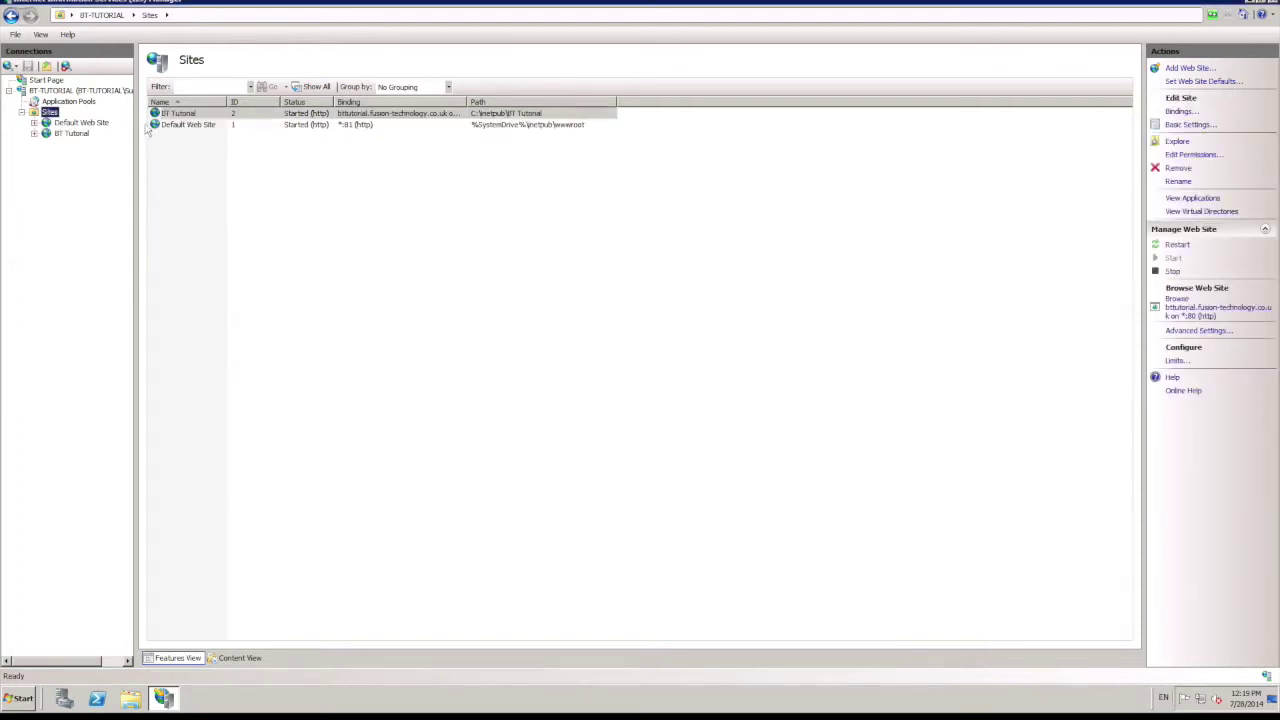
Step: Try adding an https binding to BT Tutorial, cancel it, then show the BT-TUTORIAL server home
{"action": "left_click", "coordinate": [72, 134]}
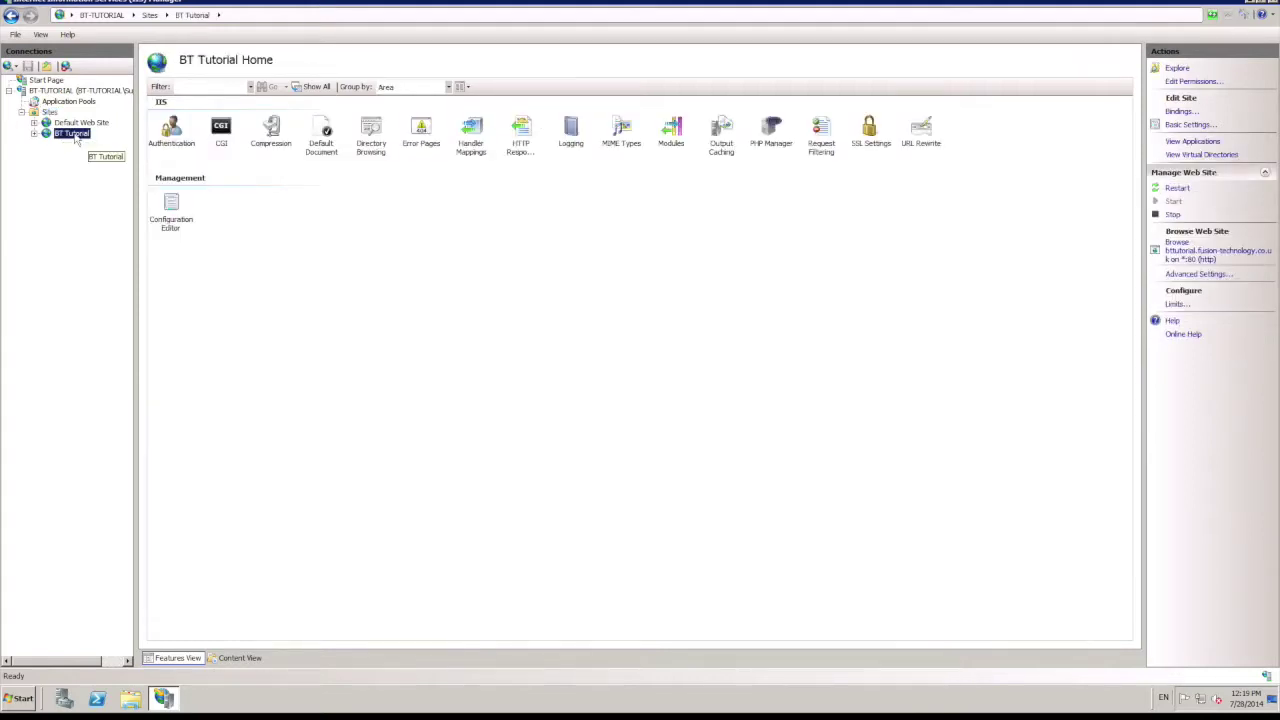
{"action": "right_click", "coordinate": [75, 139]}
{"action": "left_click", "coordinate": [112, 211]}
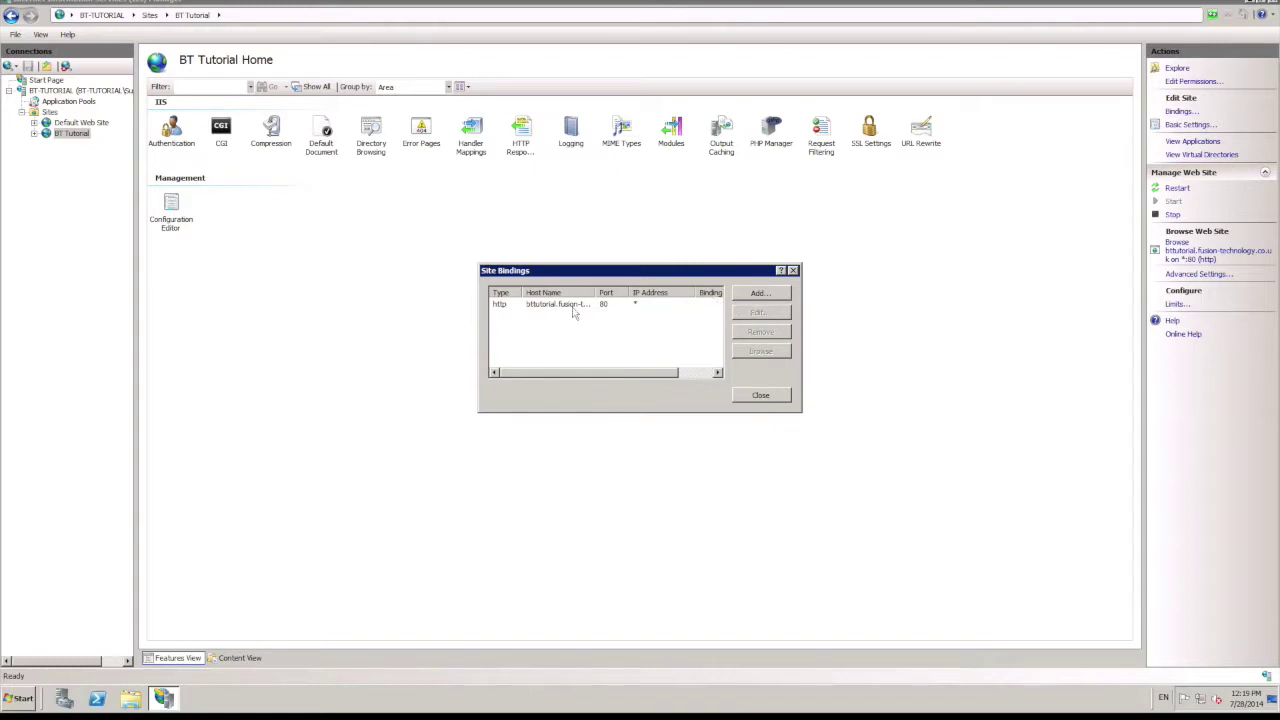
{"action": "left_click", "coordinate": [746, 296]}
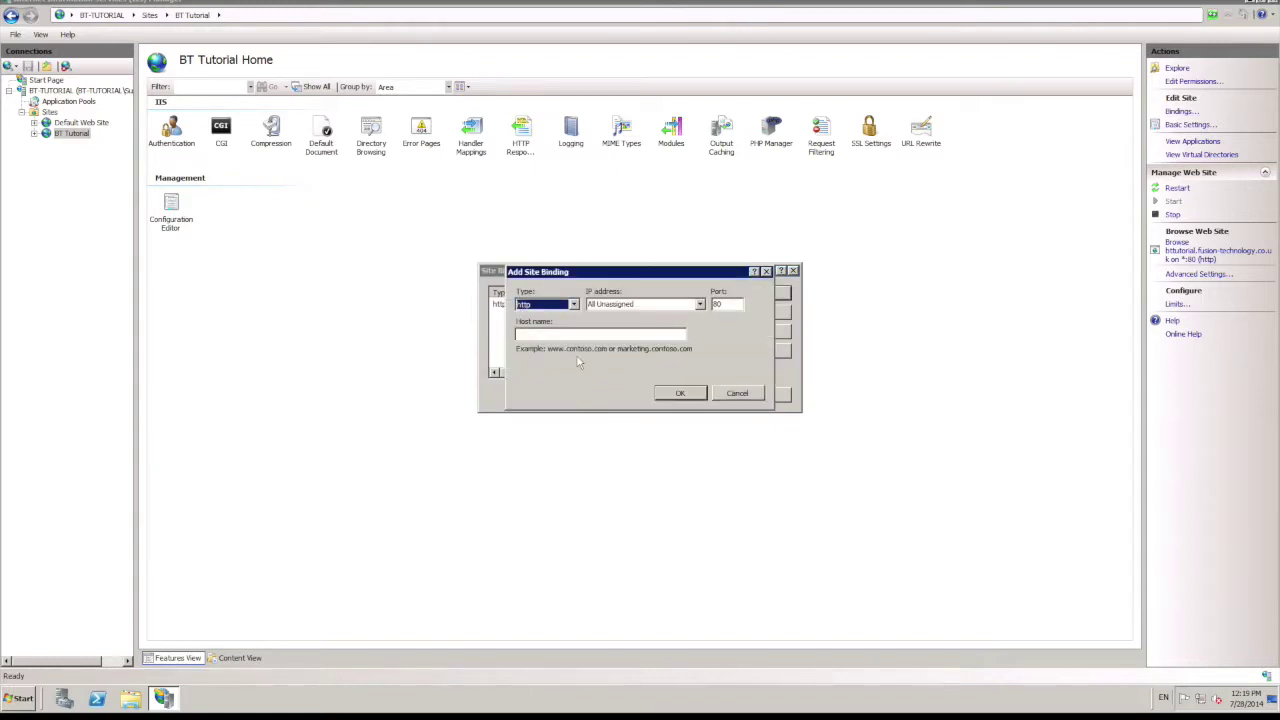
{"action": "left_click", "coordinate": [560, 304]}
{"action": "left_click", "coordinate": [556, 331]}
{"action": "left_click", "coordinate": [556, 364]}
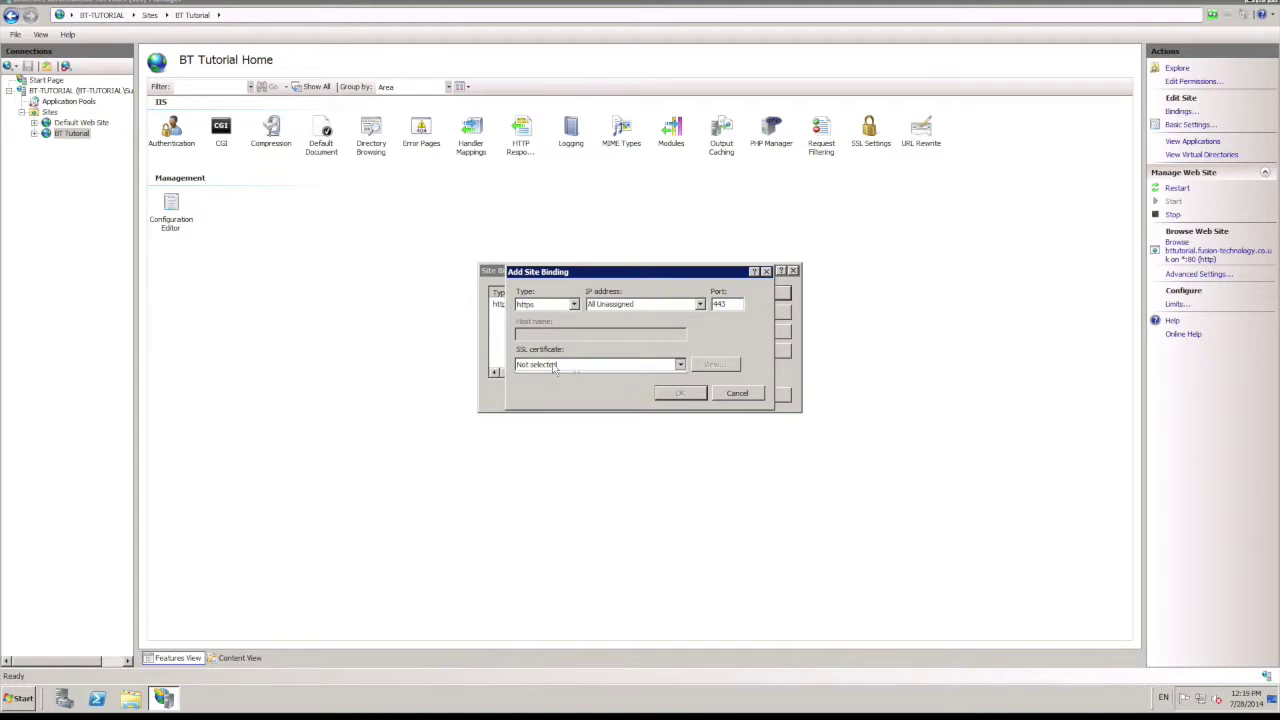
{"action": "left_click", "coordinate": [585, 374]}
{"action": "left_click", "coordinate": [738, 393]}
{"action": "left_click", "coordinate": [760, 396]}
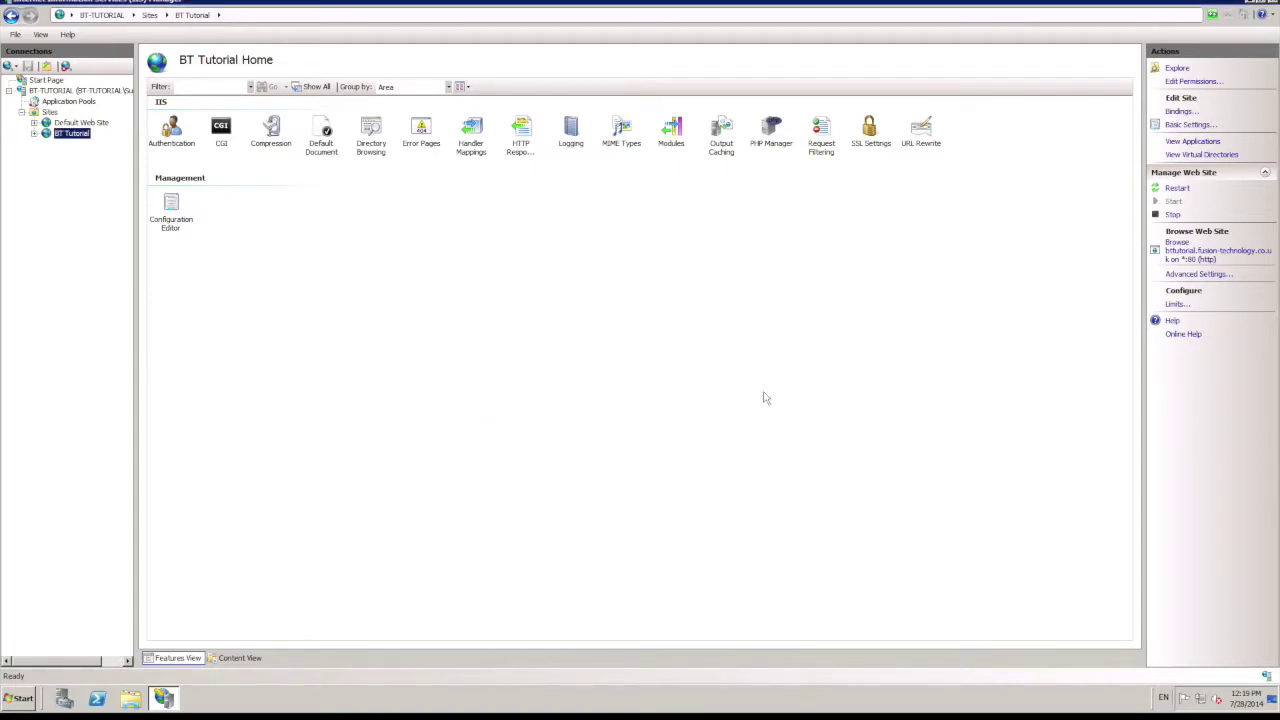
{"action": "left_click", "coordinate": [68, 91]}
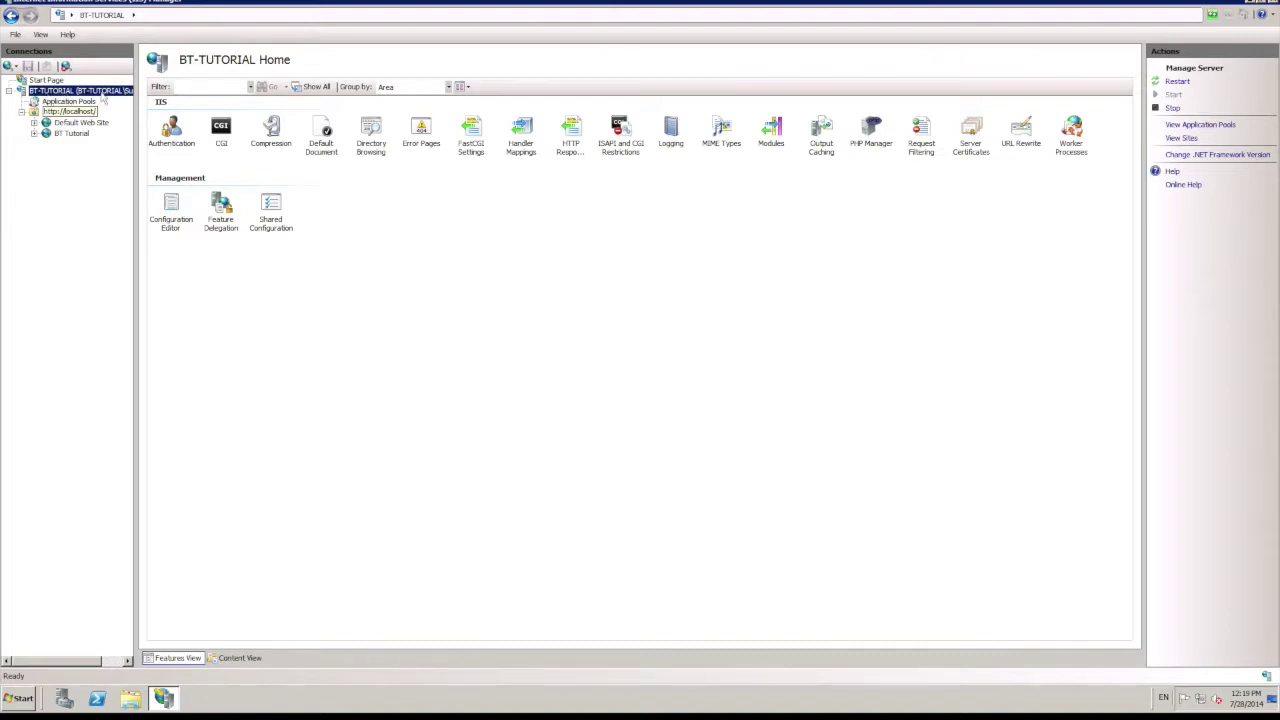
Step: Fill a certificate request for bttutorial.fusion-technology.co.uk: Fusion Technology, App Development, Trowbridge, Wiltshire, GB
{"action": "double_click", "coordinate": [973, 150]}
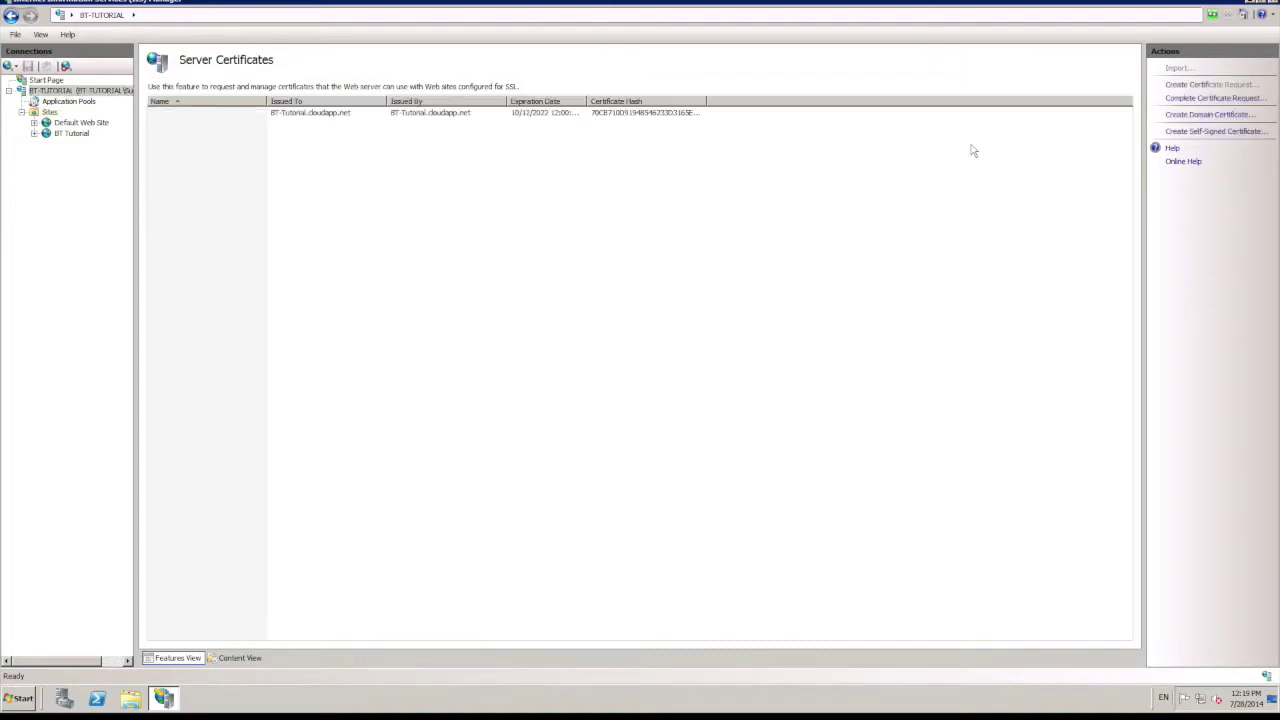
{"action": "left_click", "coordinate": [1211, 86]}
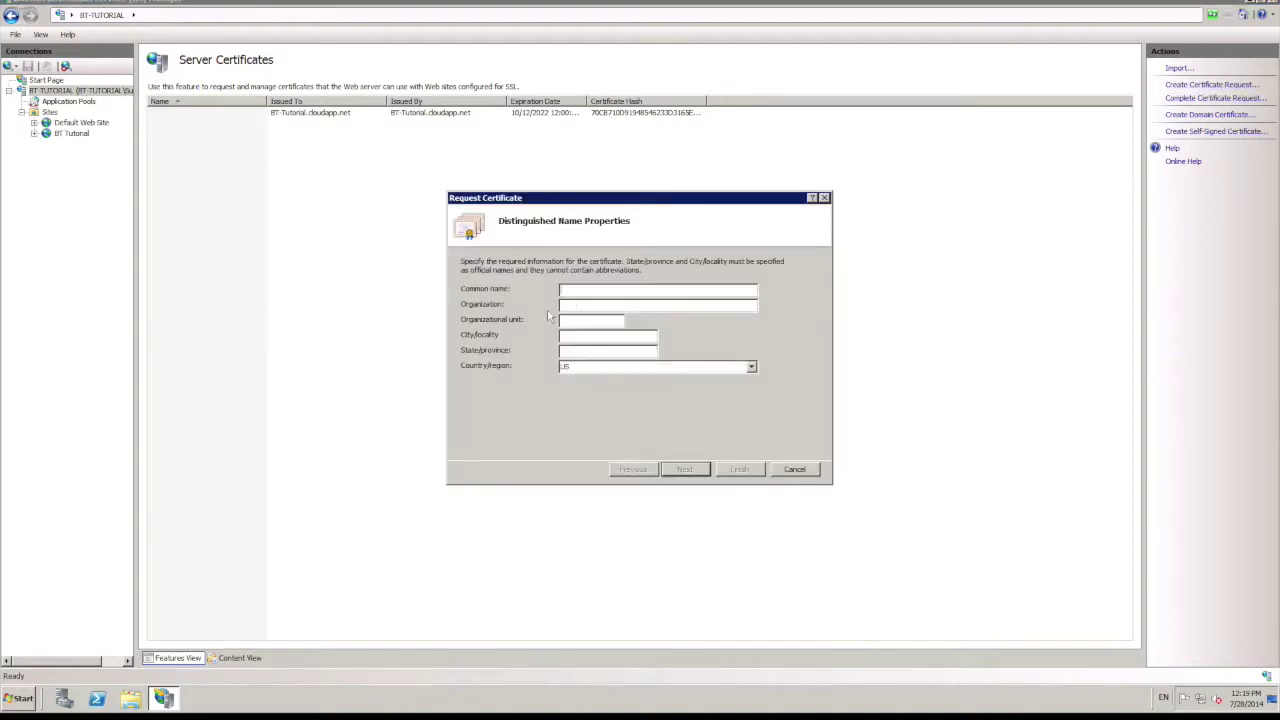
{"action": "type", "text": "bt"}
{"action": "left_click", "coordinate": [692, 304]}
{"action": "type", "text": "Fusion Technol"}
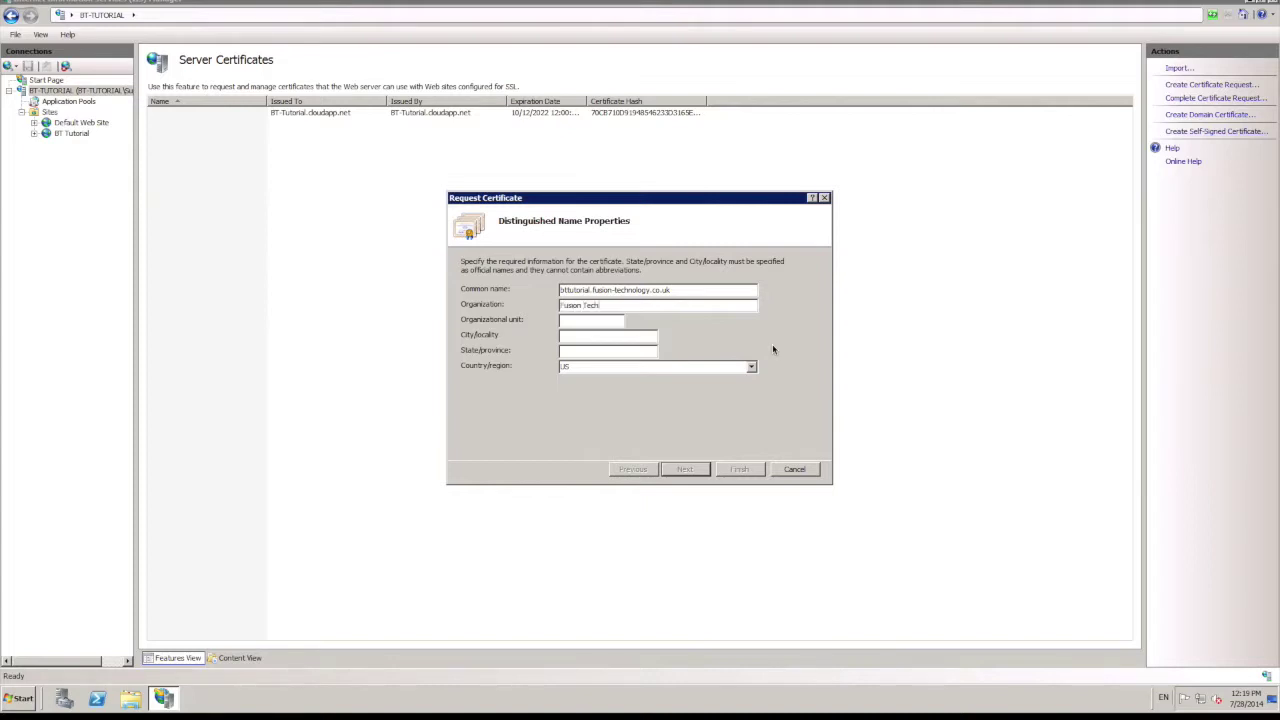
{"action": "type", "text": "ogy"}
{"action": "type", "text": "App Development"}
{"action": "type", "text": "Trowbridge"}
{"action": "key", "text": "Tab"}
{"action": "type", "text": "Wiltshire"}
{"action": "type", "text": "gb"}
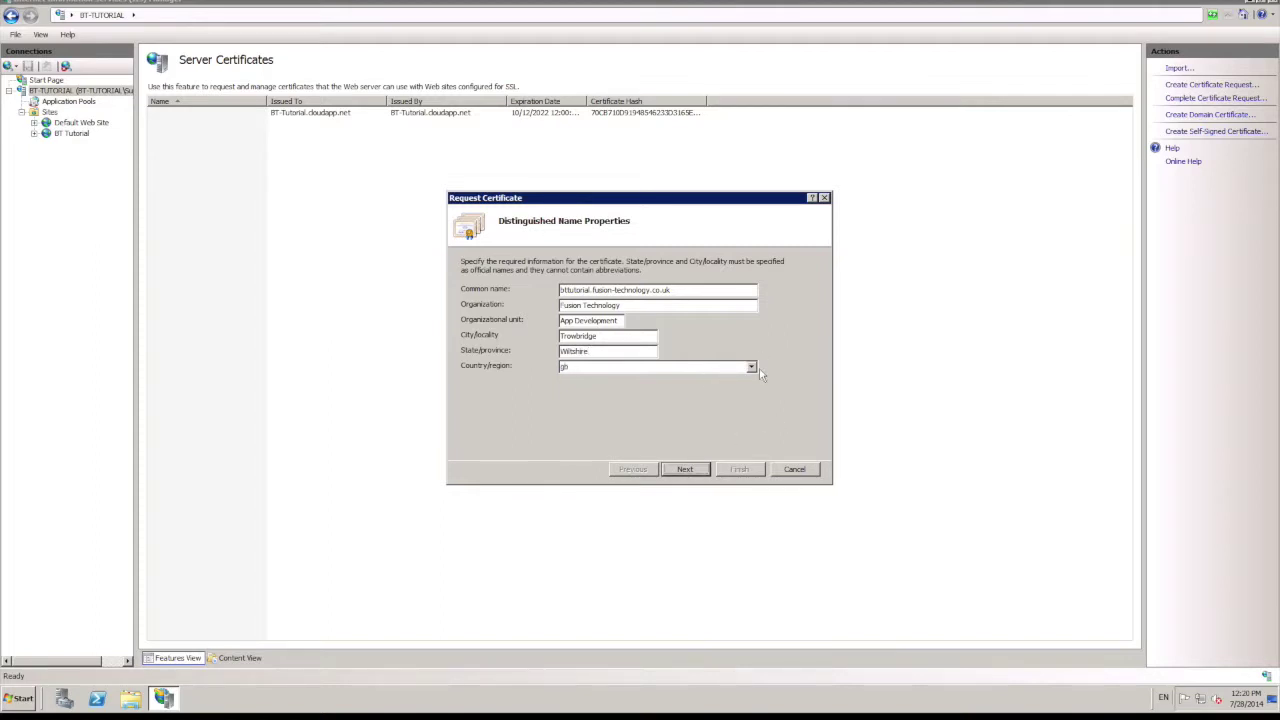
{"action": "left_click", "coordinate": [752, 367]}
{"action": "left_click", "coordinate": [682, 379]}
{"action": "left_click", "coordinate": [682, 470]}
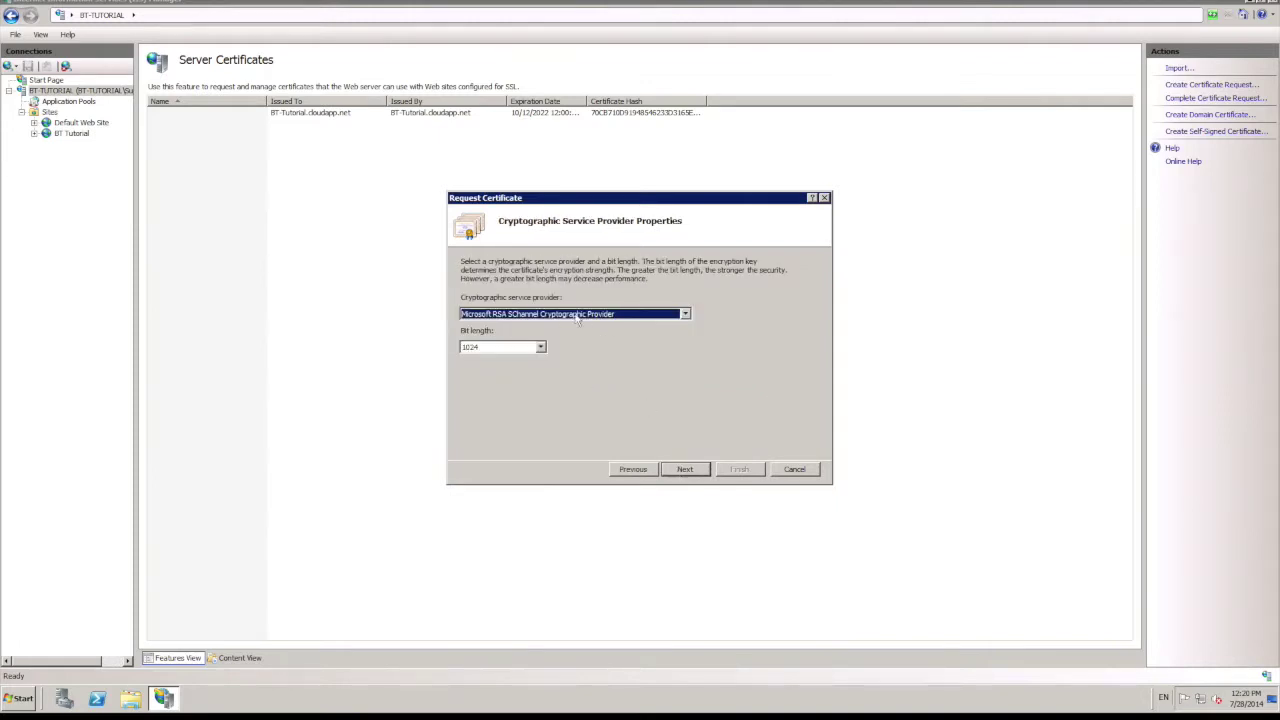
Step: Set the key bit length to 2048 and save the certificate request as C:\Request.txt
{"action": "left_click", "coordinate": [505, 347]}
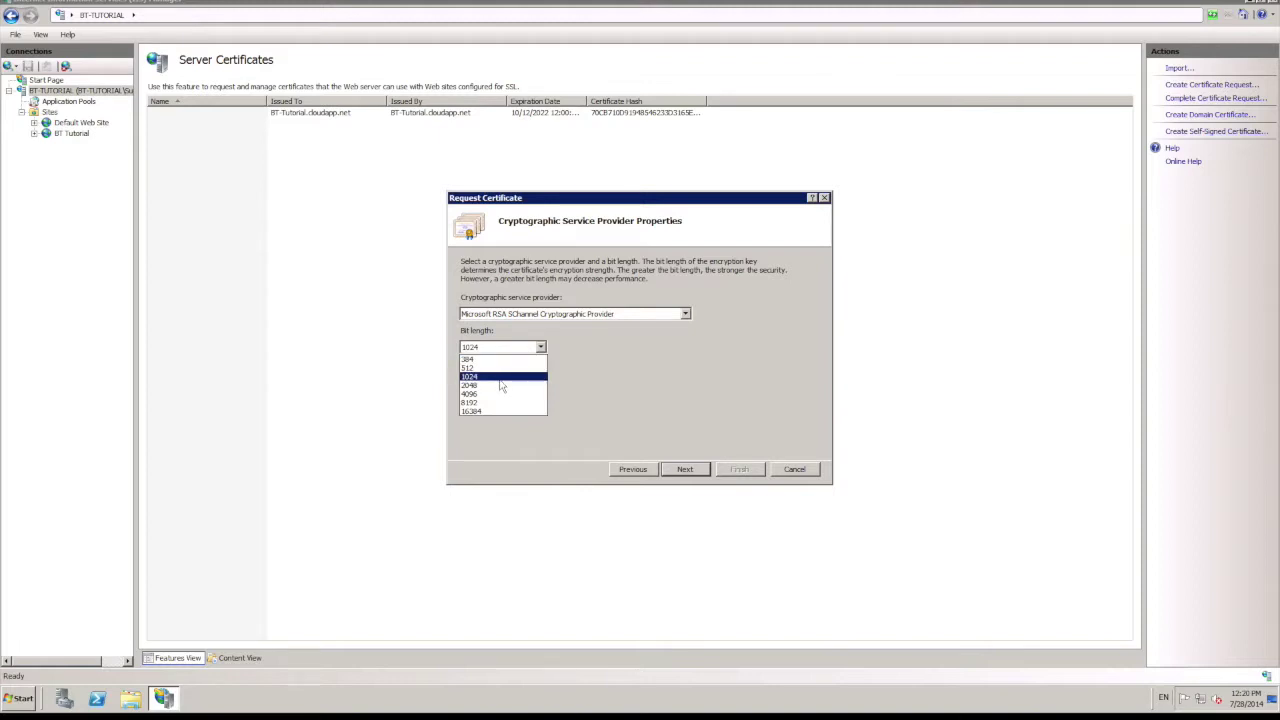
{"action": "left_click", "coordinate": [501, 386]}
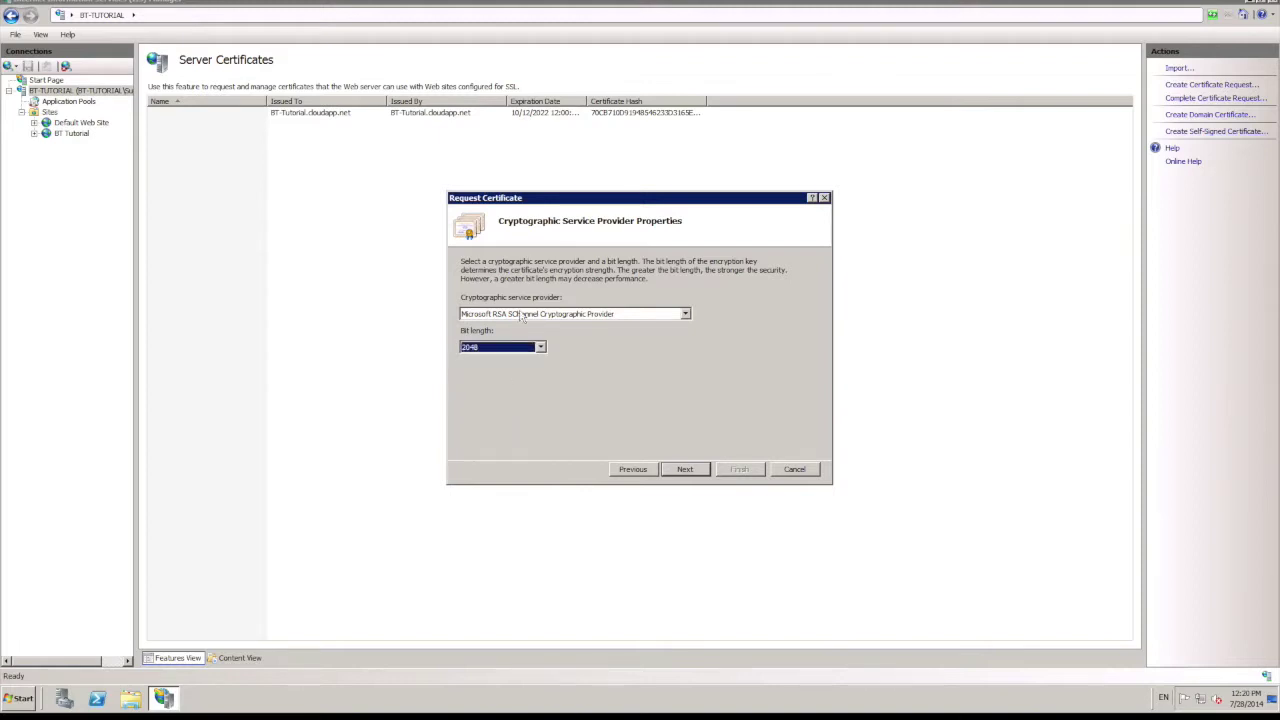
{"action": "left_click", "coordinate": [666, 472]}
{"action": "left_click", "coordinate": [703, 304]}
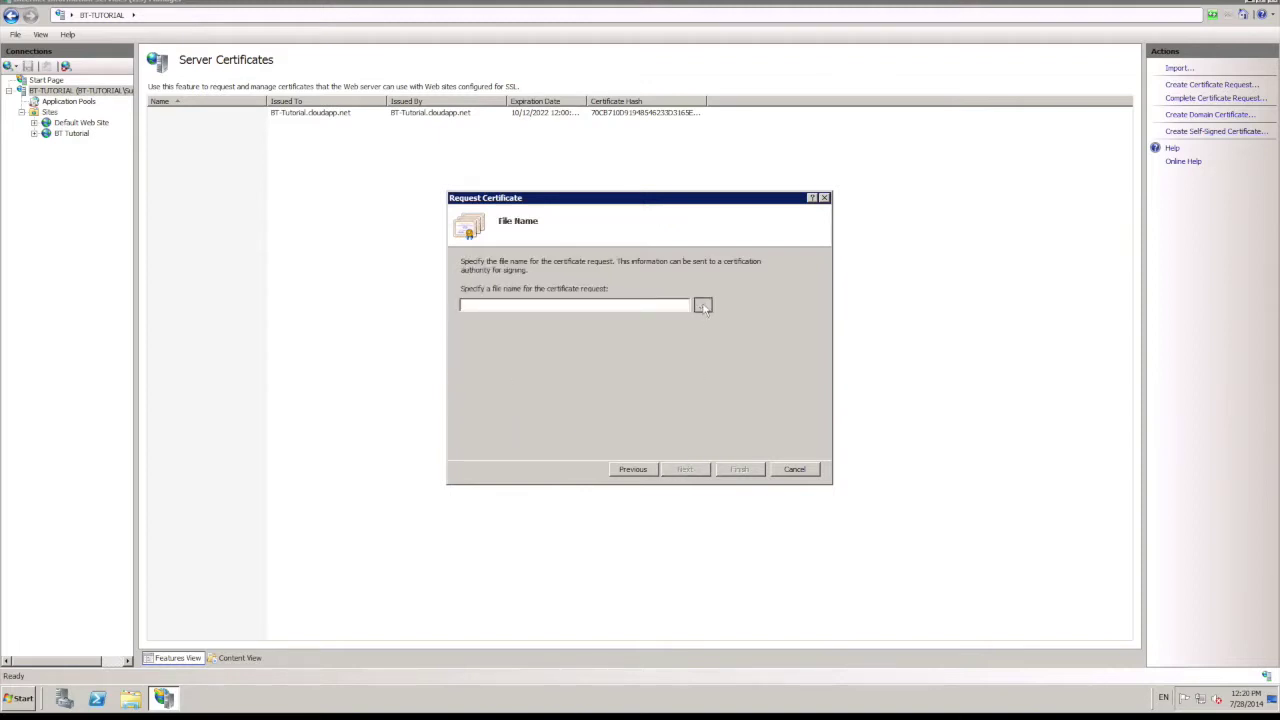
{"action": "left_click", "coordinate": [482, 416]}
{"action": "left_click", "coordinate": [648, 316]}
{"action": "double_click", "coordinate": [648, 316]}
{"action": "type", "text": "Re"}
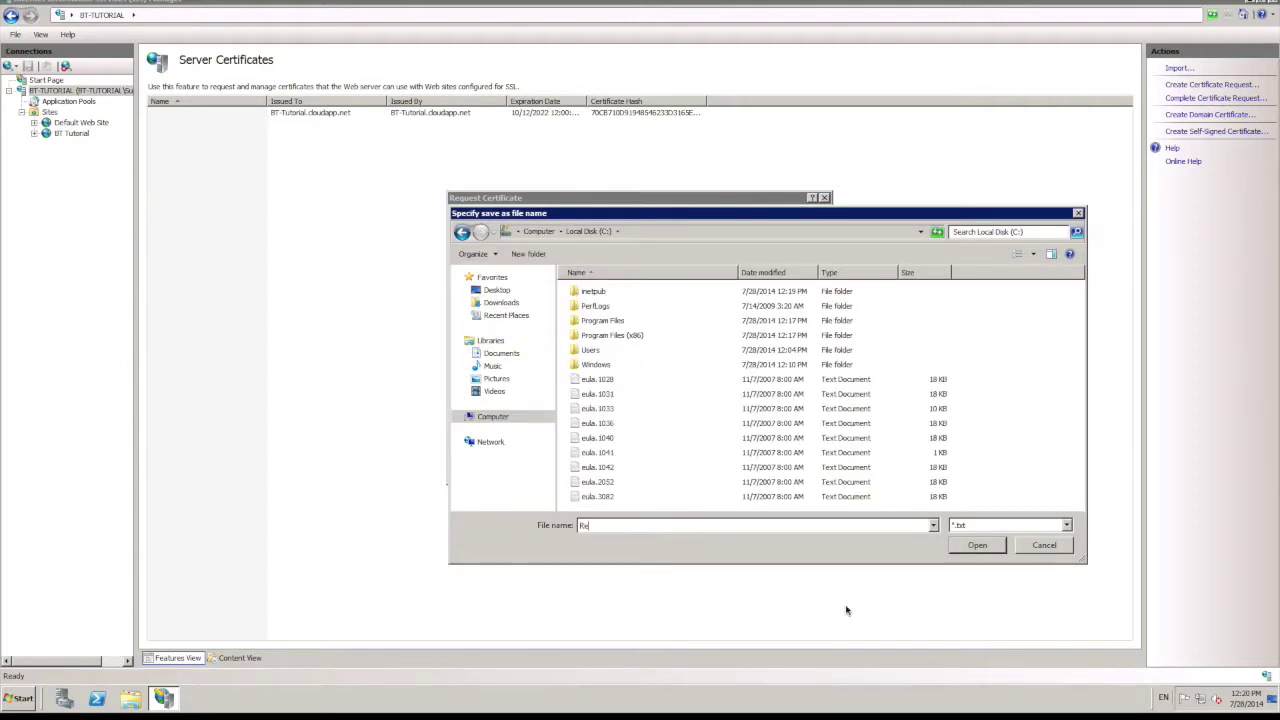
{"action": "type", "text": "quest.txt"}
{"action": "key", "text": "Return"}
{"action": "left_click", "coordinate": [743, 470]}
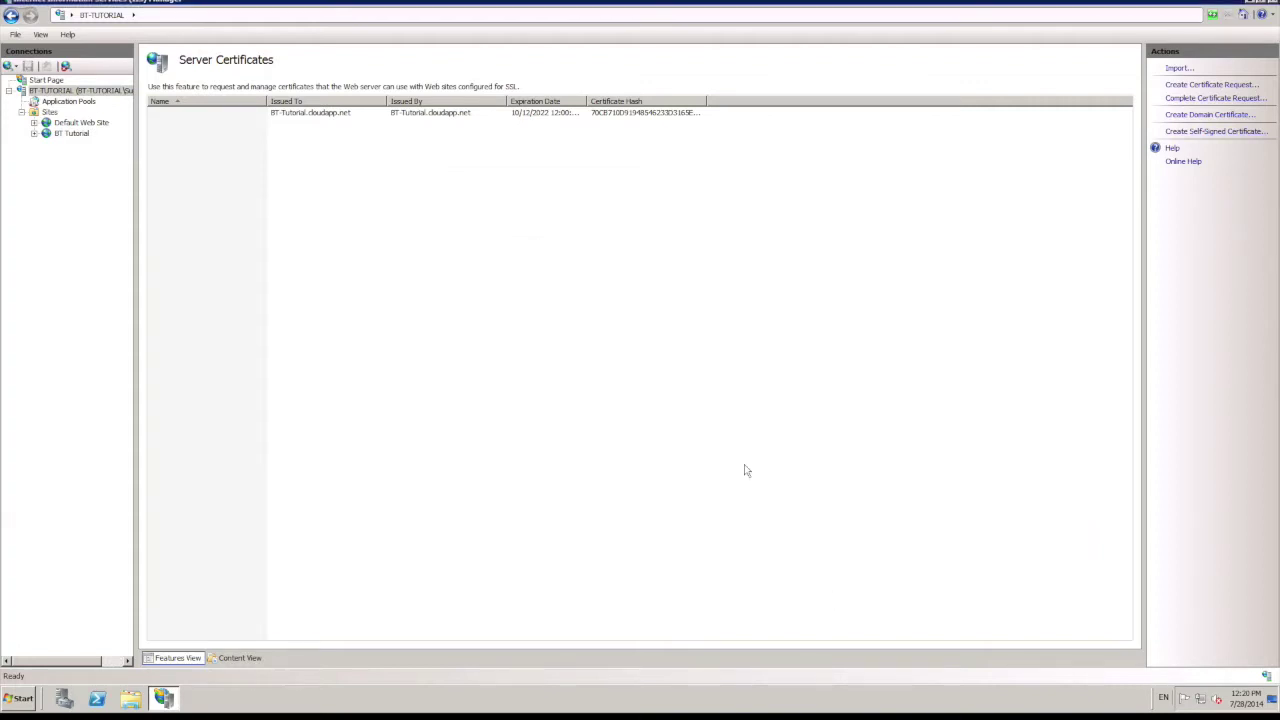
Step: Open C:\Request.txt in Notepad and copy the entire certificate request text
{"action": "left_click", "coordinate": [135, 700]}
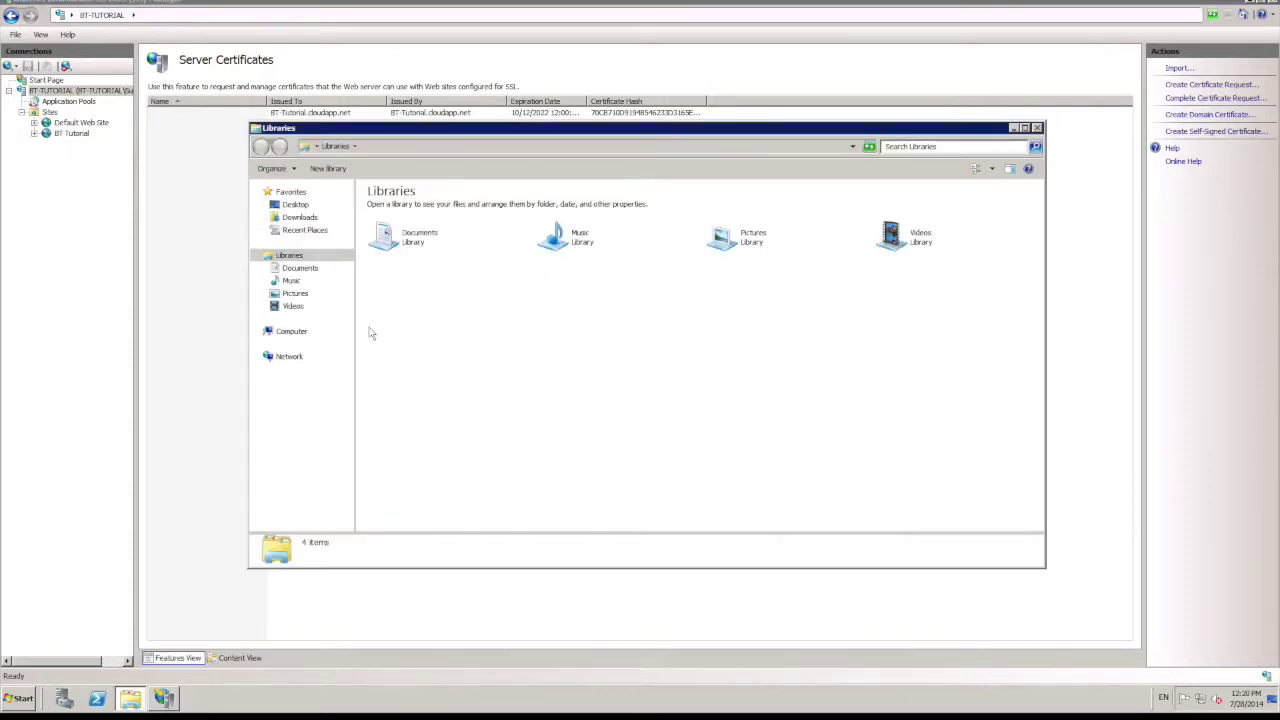
{"action": "left_click", "coordinate": [290, 331]}
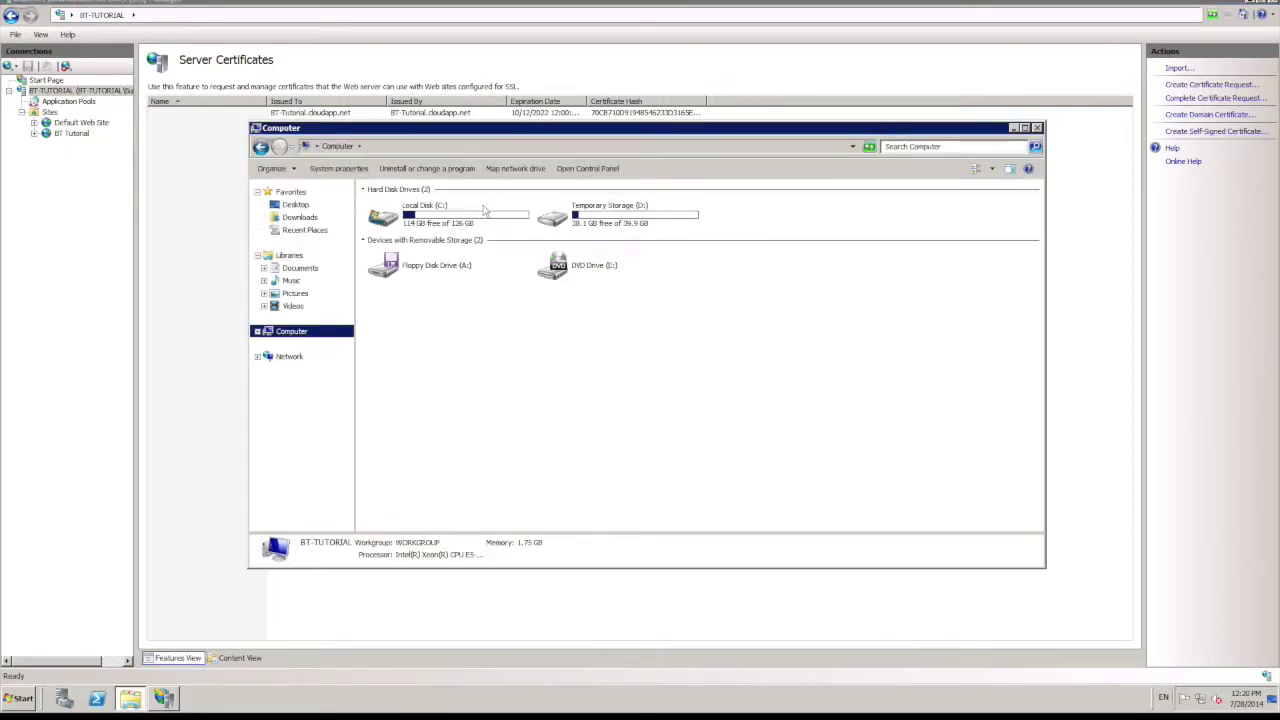
{"action": "double_click", "coordinate": [440, 214]}
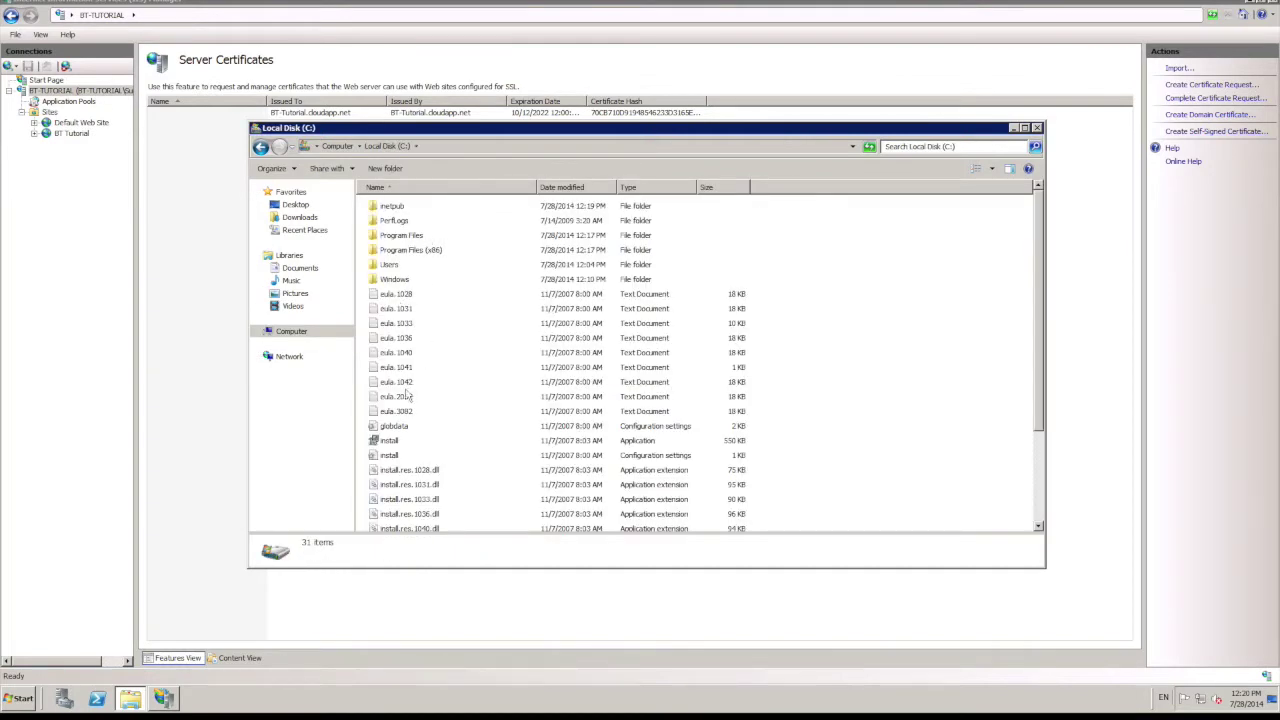
{"action": "left_click_drag", "start_coordinate": [1040, 374], "coordinate": [1039, 474]}
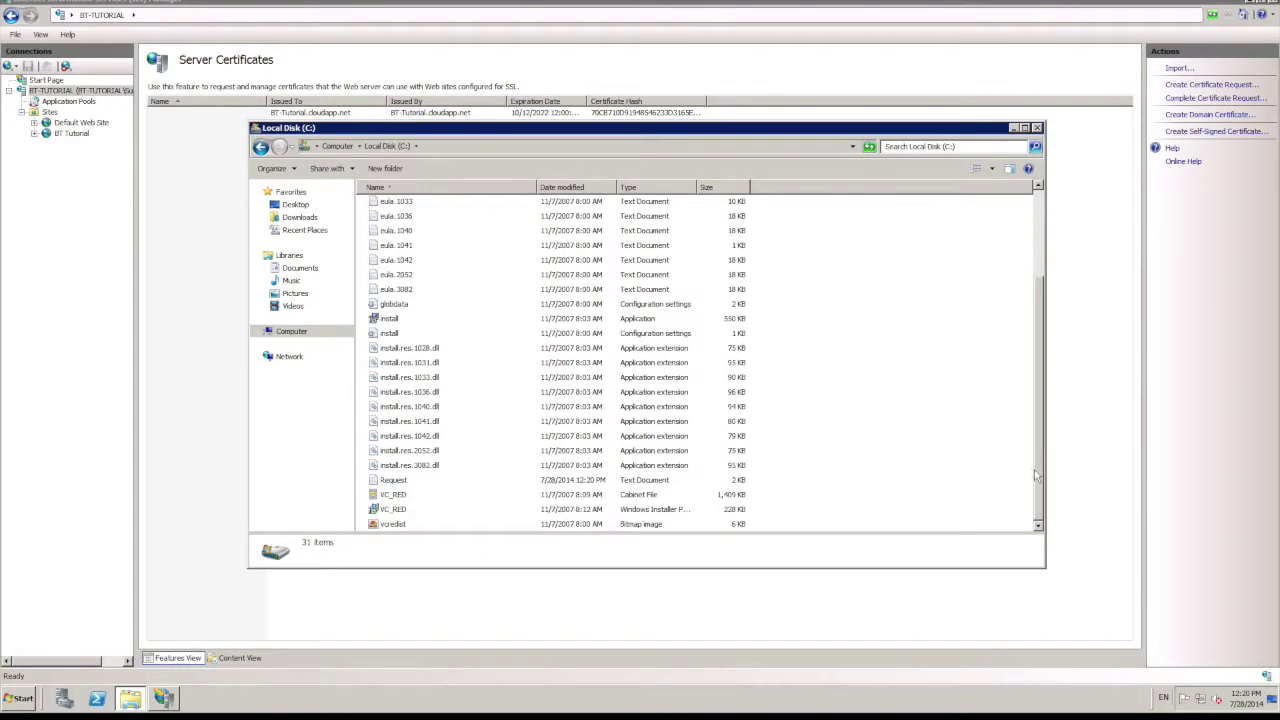
{"action": "double_click", "coordinate": [402, 484]}
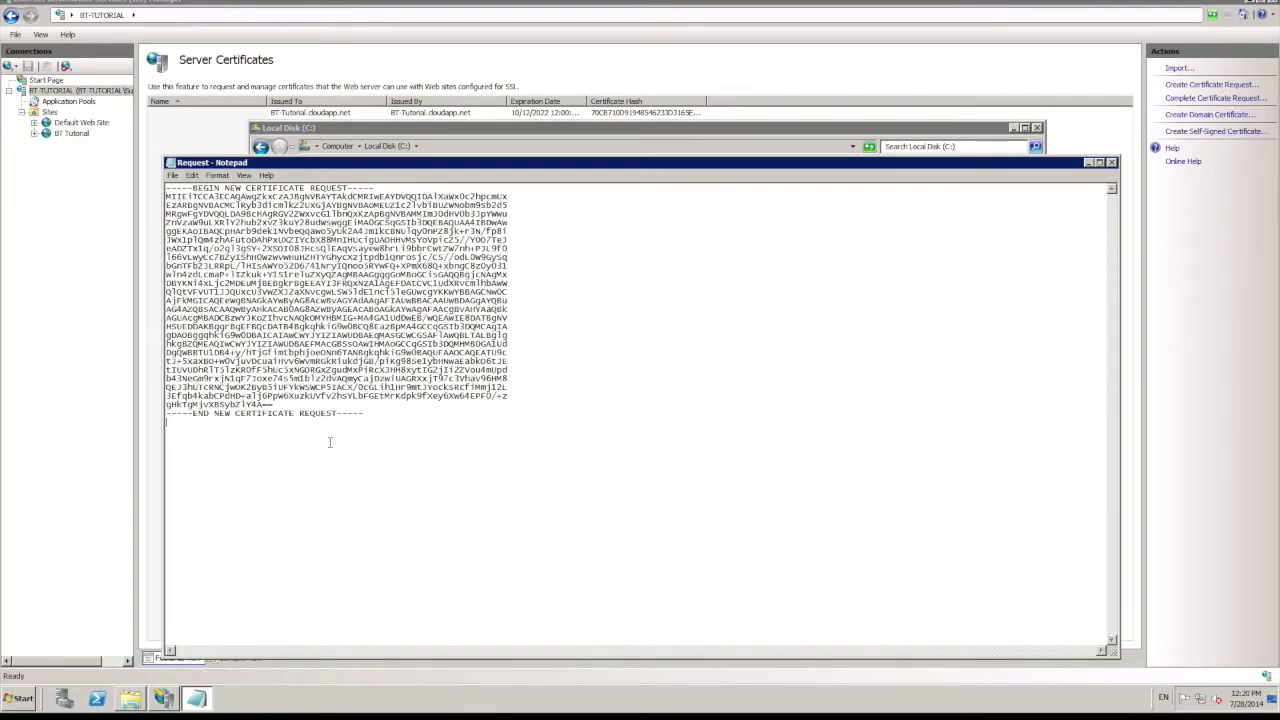
{"action": "key", "text": "ctrl+a"}
{"action": "key", "text": "ctrl+Left"}
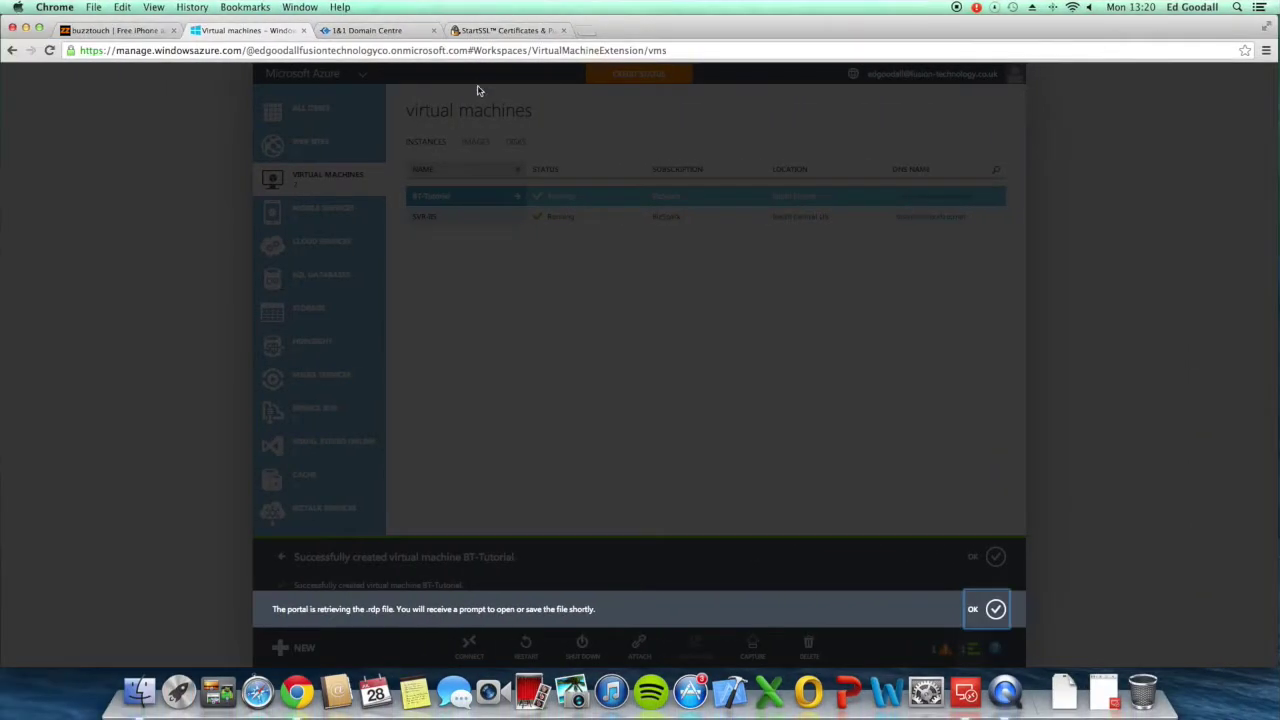
Step: Paste the certificate request into StartSSL and submit it
{"action": "left_click", "coordinate": [505, 31]}
{"action": "left_click", "coordinate": [242, 315]}
{"action": "key", "text": "super+v"}
{"action": "left_click", "coordinate": [140, 351]}
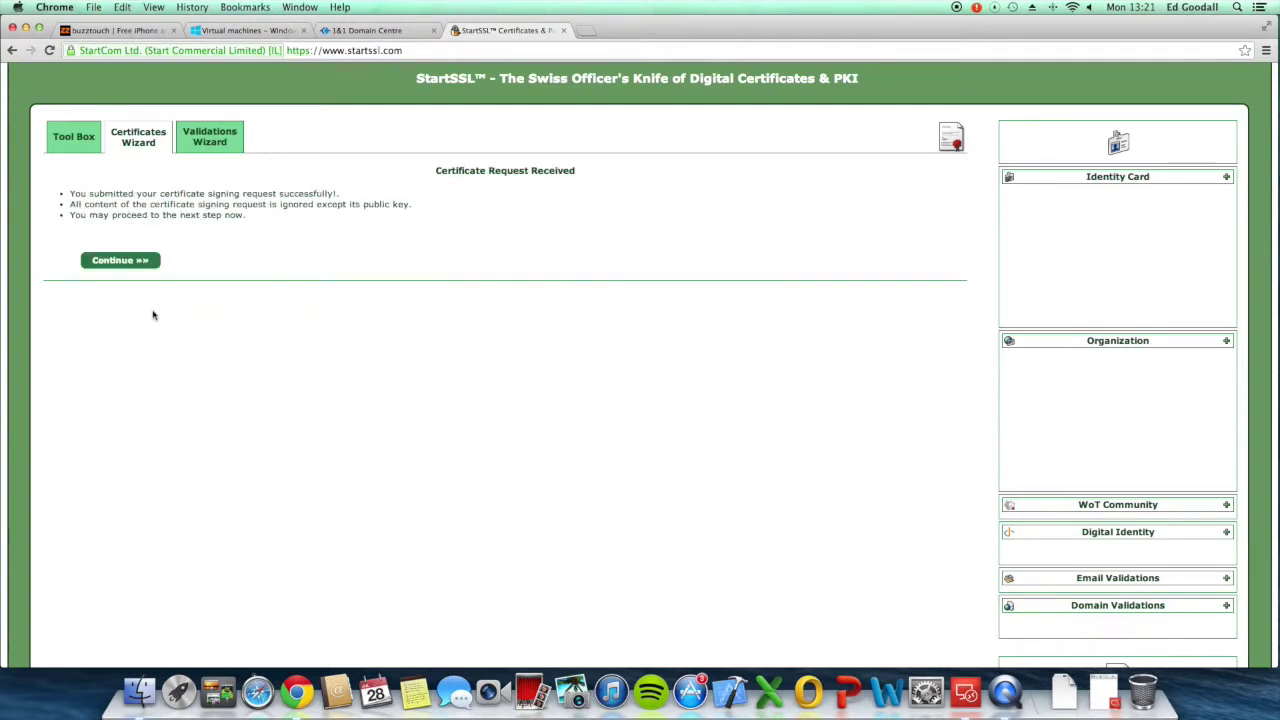
{"action": "left_click", "coordinate": [124, 259]}
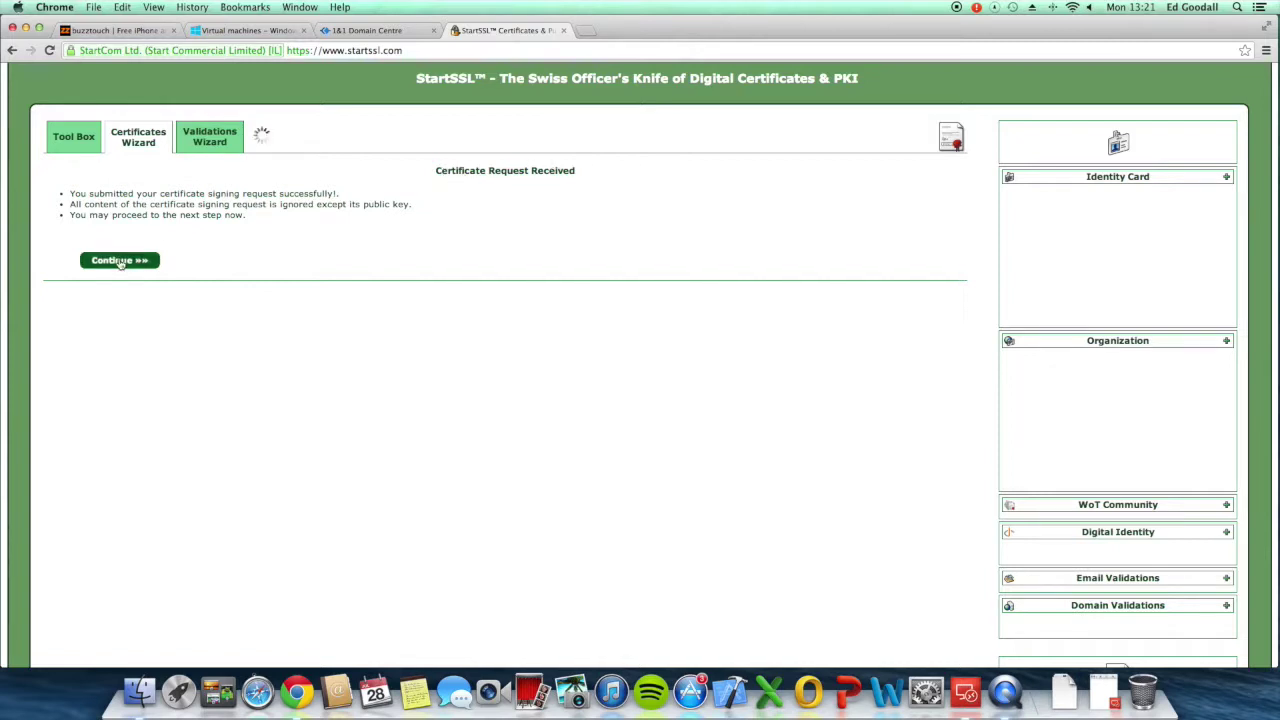
Step: Keep domain fusion-technology.co.uk, enter sub-domain bttutorial, and confirm certificate processing
{"action": "left_click", "coordinate": [333, 226]}
{"action": "left_click", "coordinate": [340, 226]}
{"action": "left_click", "coordinate": [356, 252]}
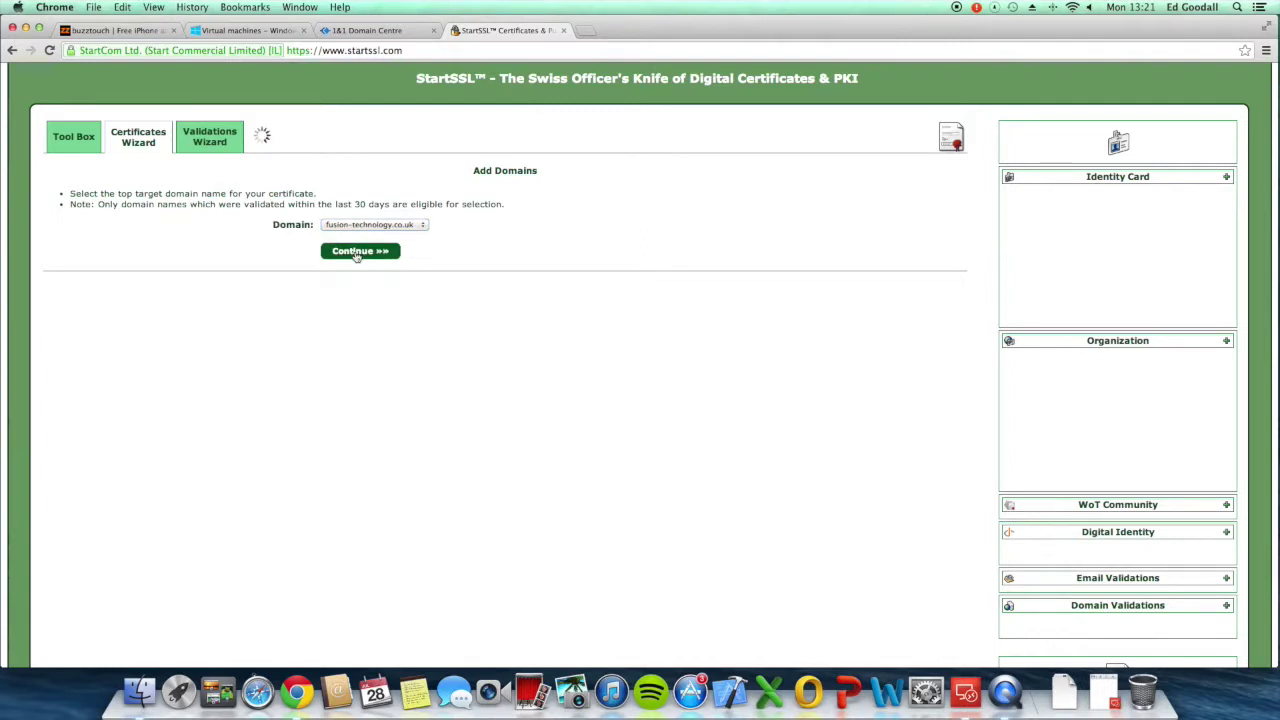
{"action": "left_click", "coordinate": [240, 247]}
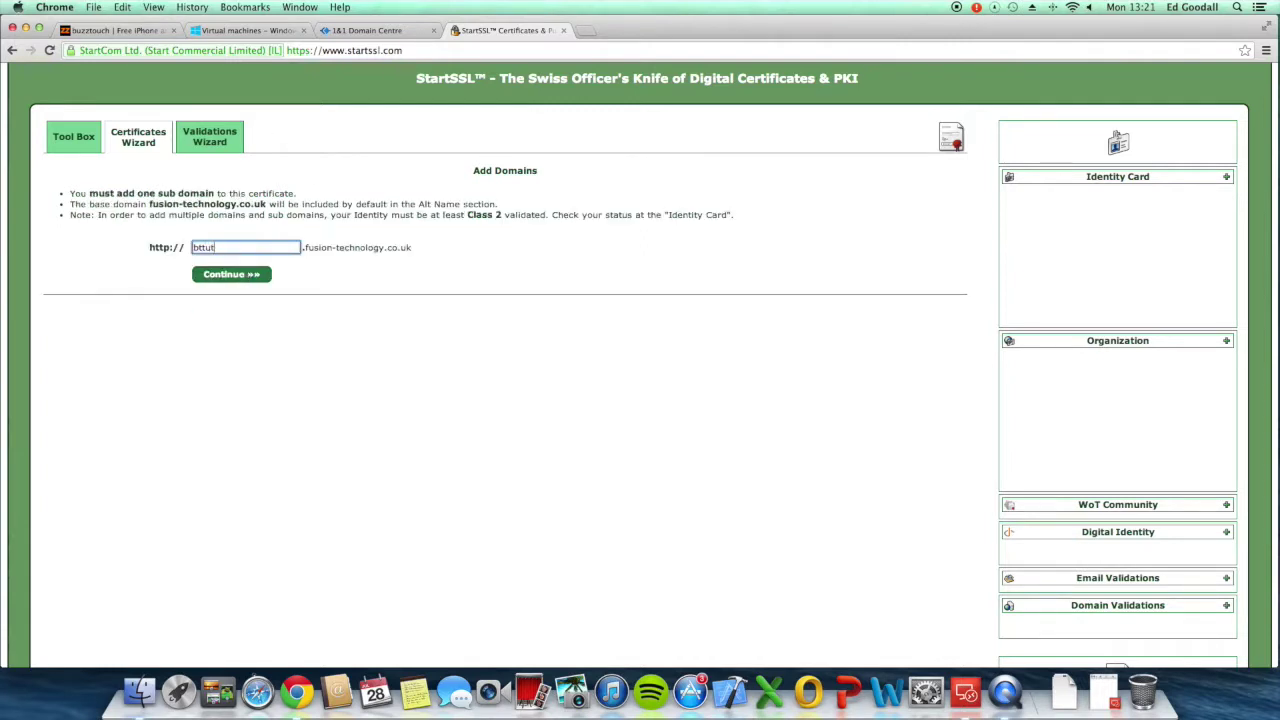
{"action": "left_click", "coordinate": [242, 275]}
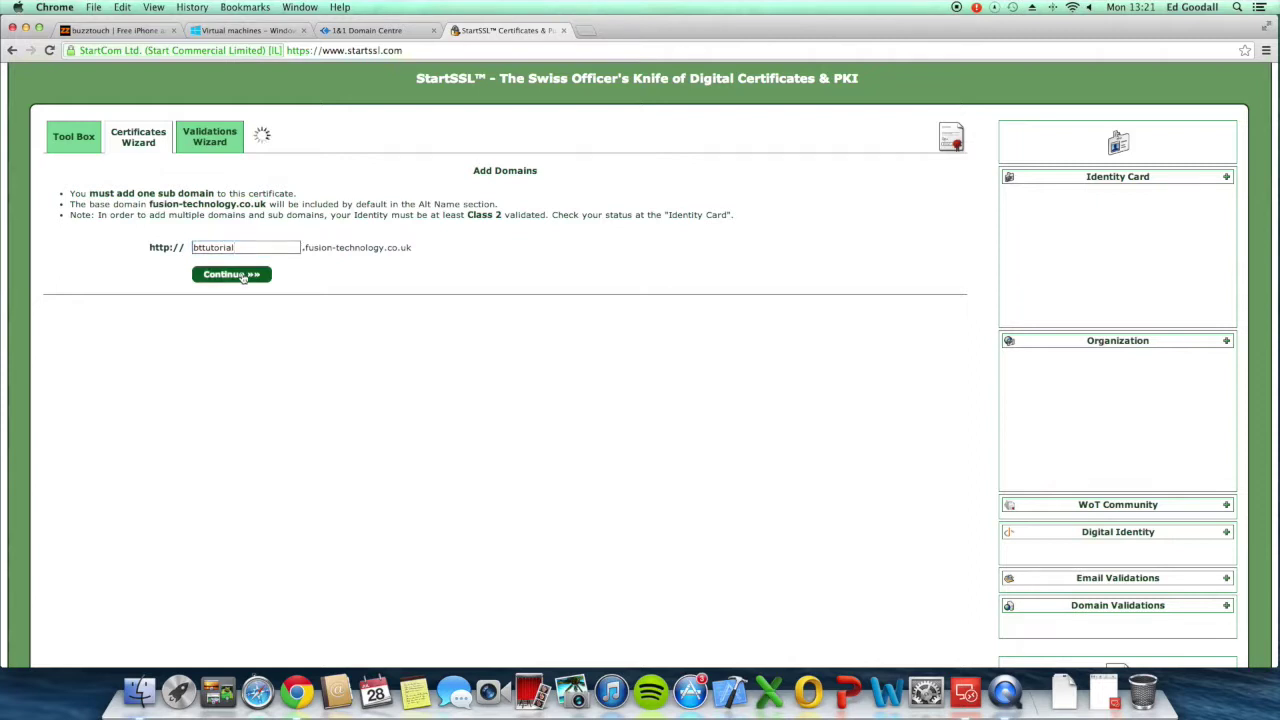
{"action": "left_click", "coordinate": [130, 284]}
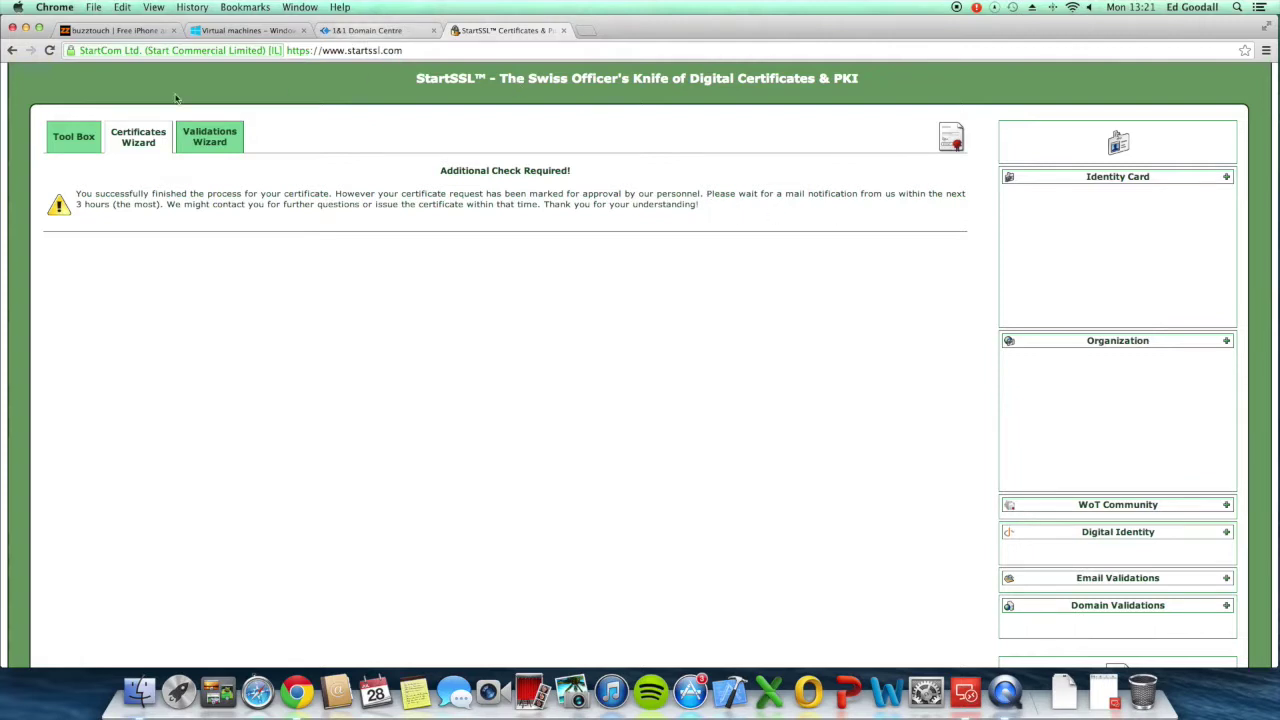
{"action": "left_click", "coordinate": [93, 140]}
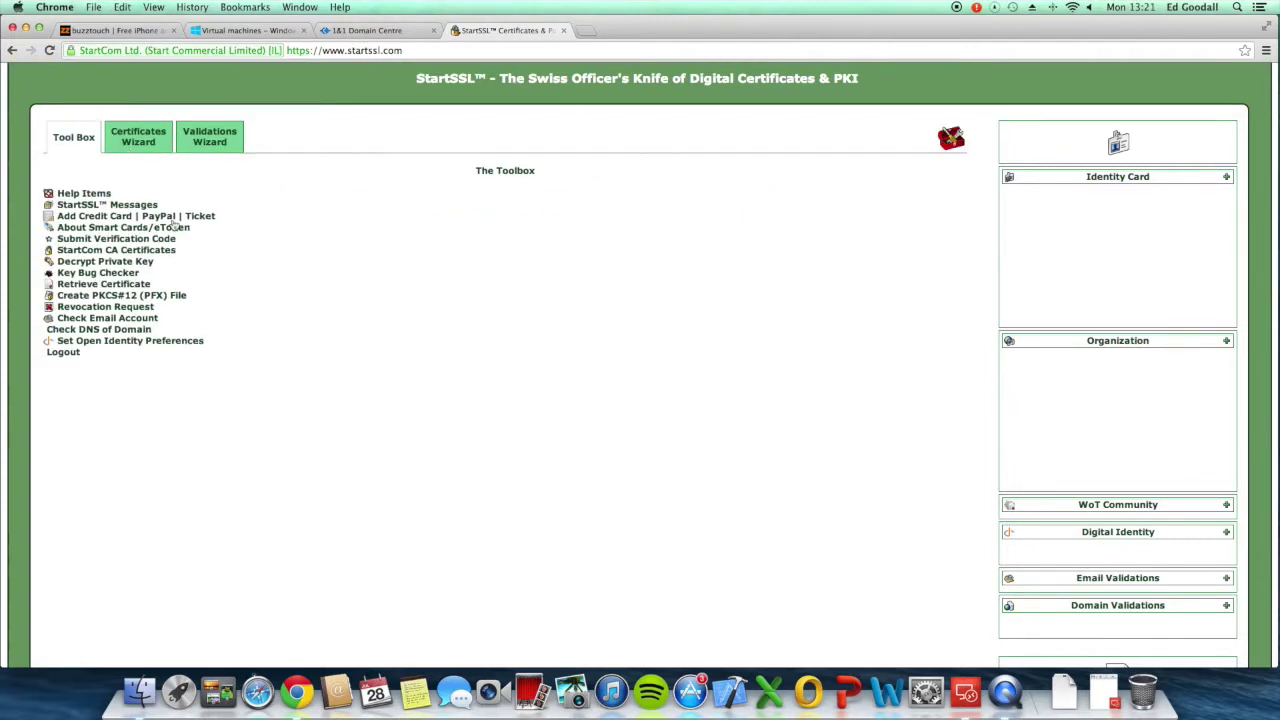
Step: Open StartSSL's Retrieve Certificate tool, view the issued certificates, and return to the Toolbox
{"action": "left_click", "coordinate": [112, 285]}
{"action": "left_click", "coordinate": [583, 272]}
{"action": "left_click", "coordinate": [521, 392]}
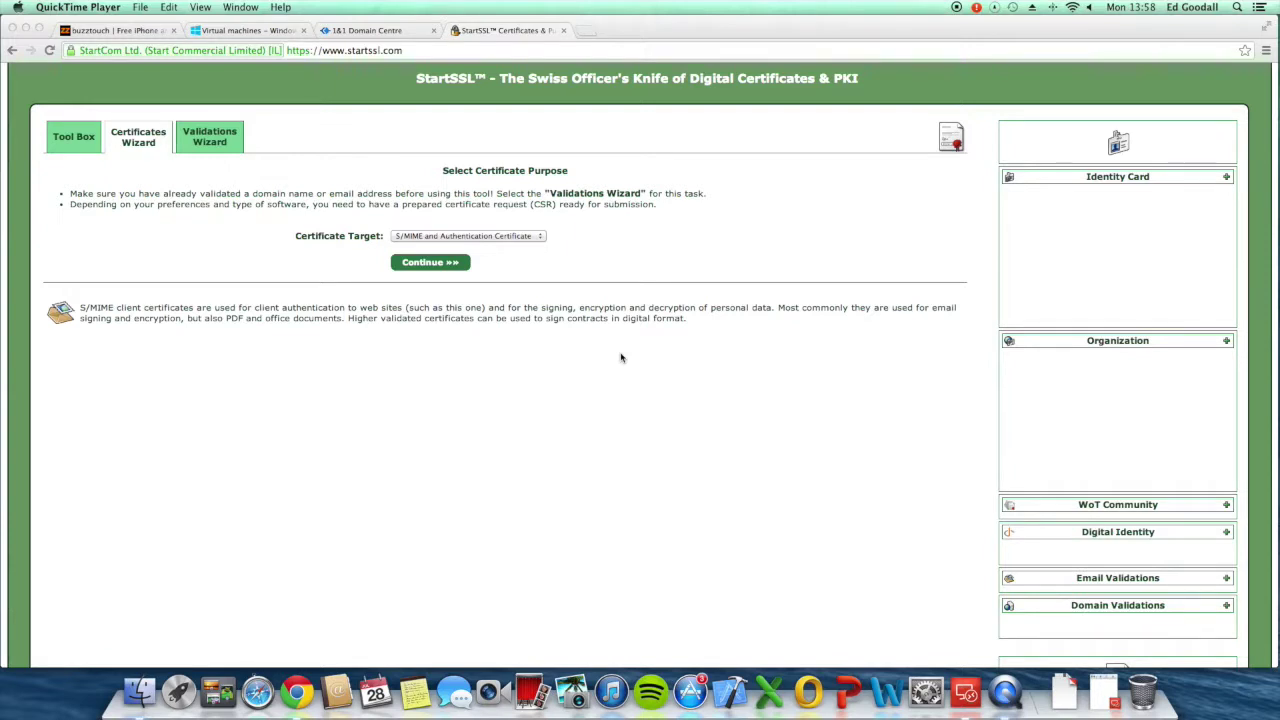
{"action": "left_click", "coordinate": [78, 180]}
{"action": "left_click", "coordinate": [76, 134]}
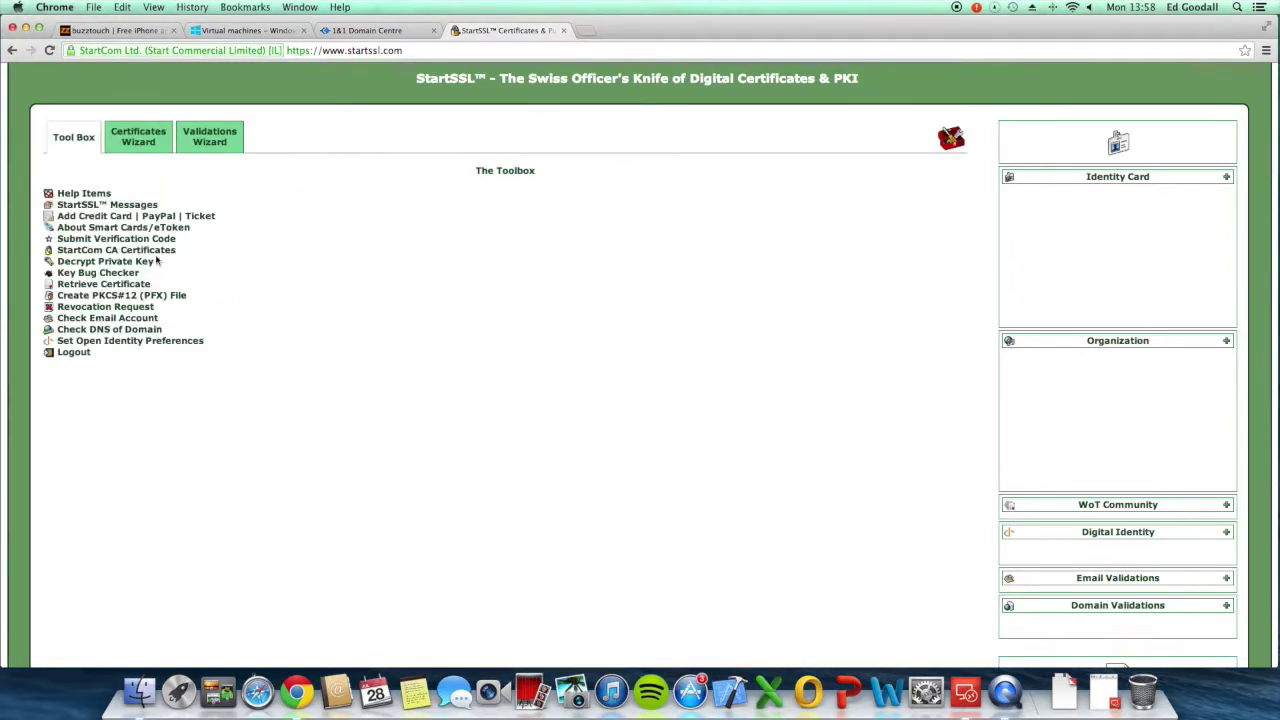
Step: Retrieve the bttutorial.fusion-technology.co.uk certificate and copy its full text
{"action": "left_click", "coordinate": [132, 285]}
{"action": "left_click", "coordinate": [566, 266]}
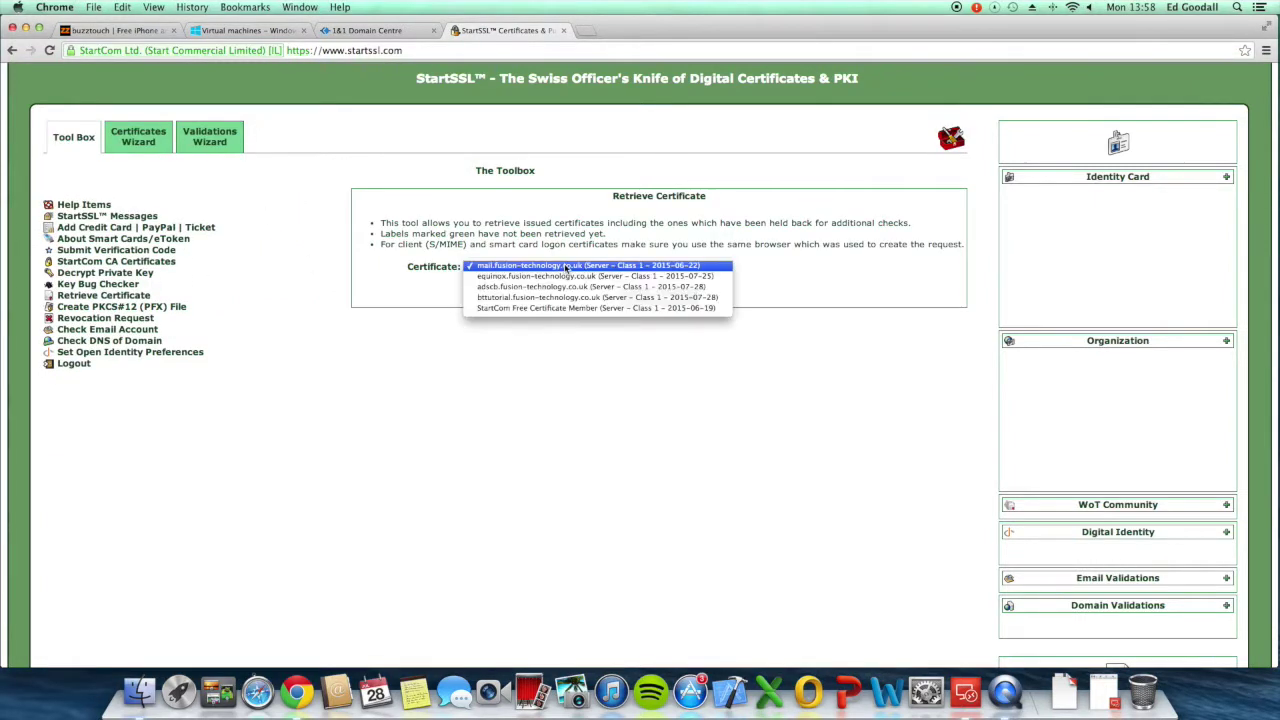
{"action": "left_click", "coordinate": [503, 298]}
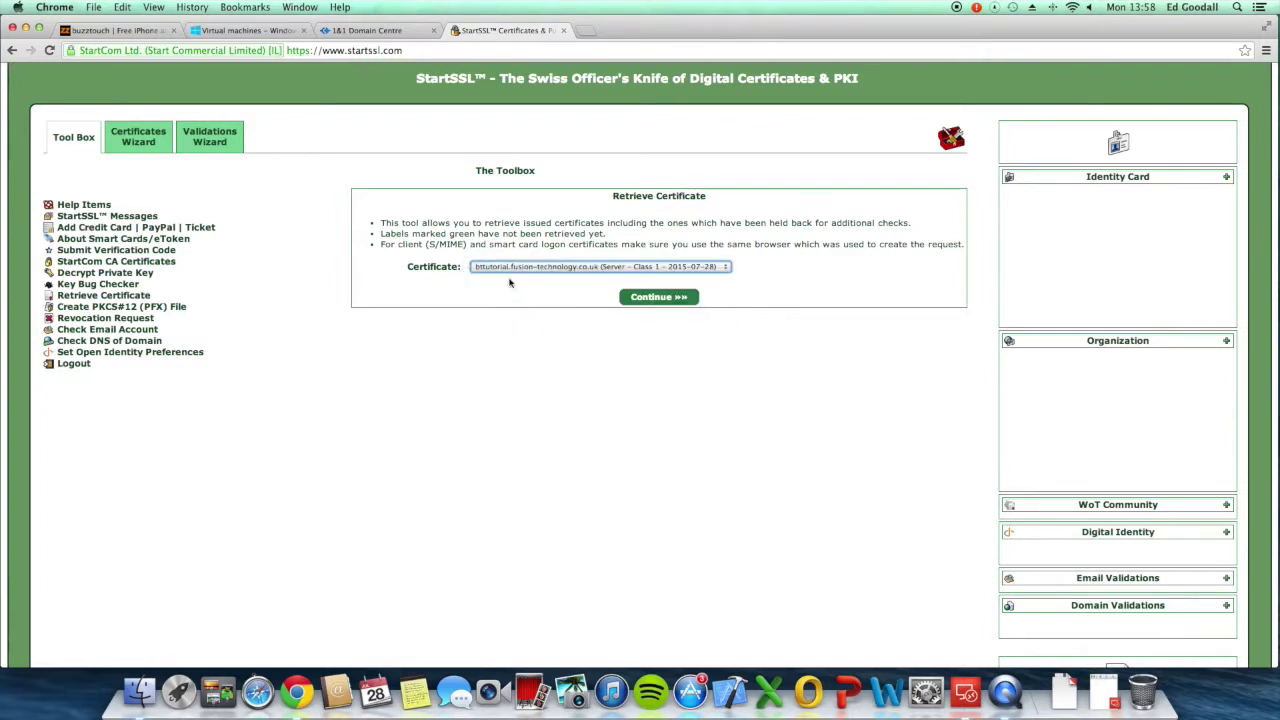
{"action": "left_click", "coordinate": [654, 300]}
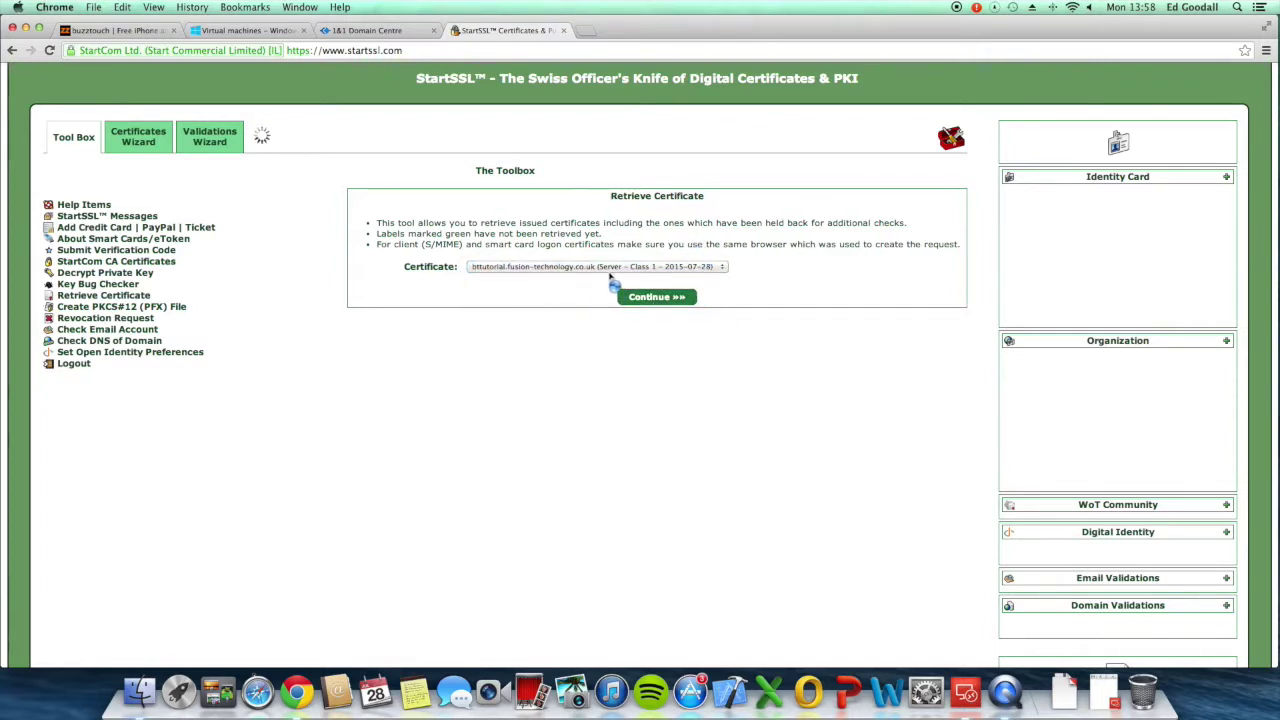
{"action": "left_click", "coordinate": [628, 292]}
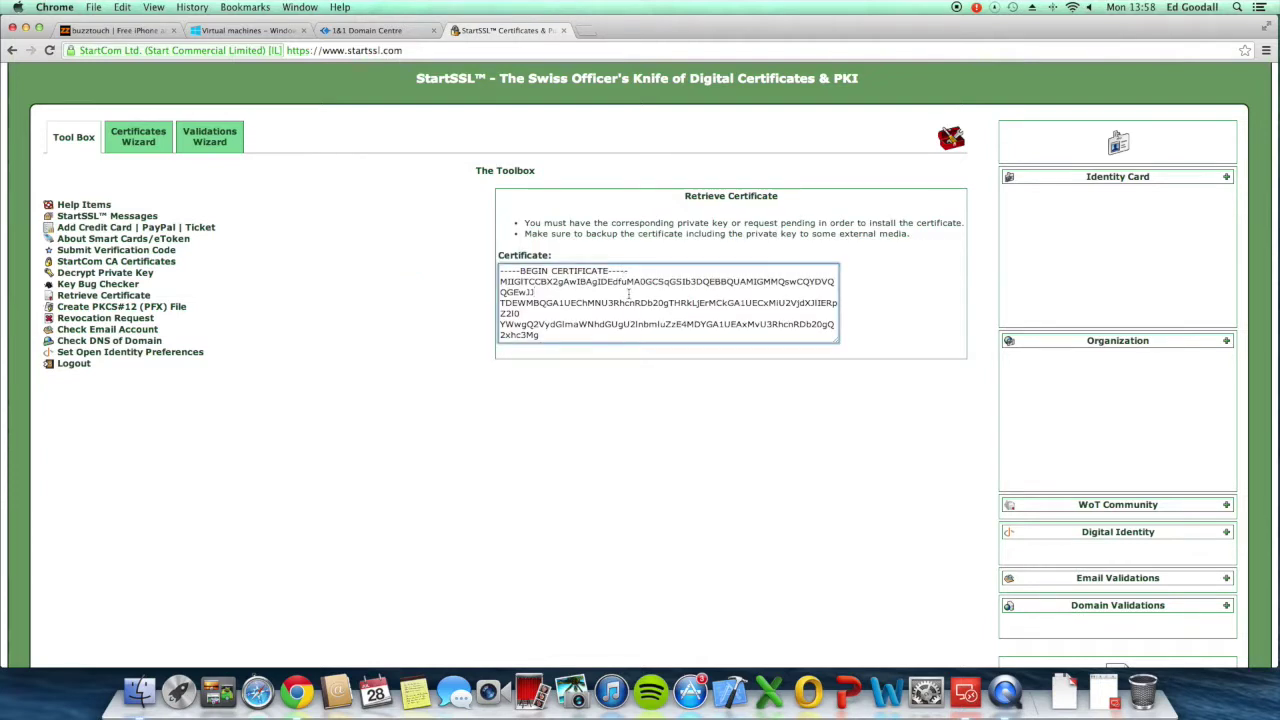
{"action": "key", "text": "super+a"}
{"action": "key", "text": "ctrl+Right"}
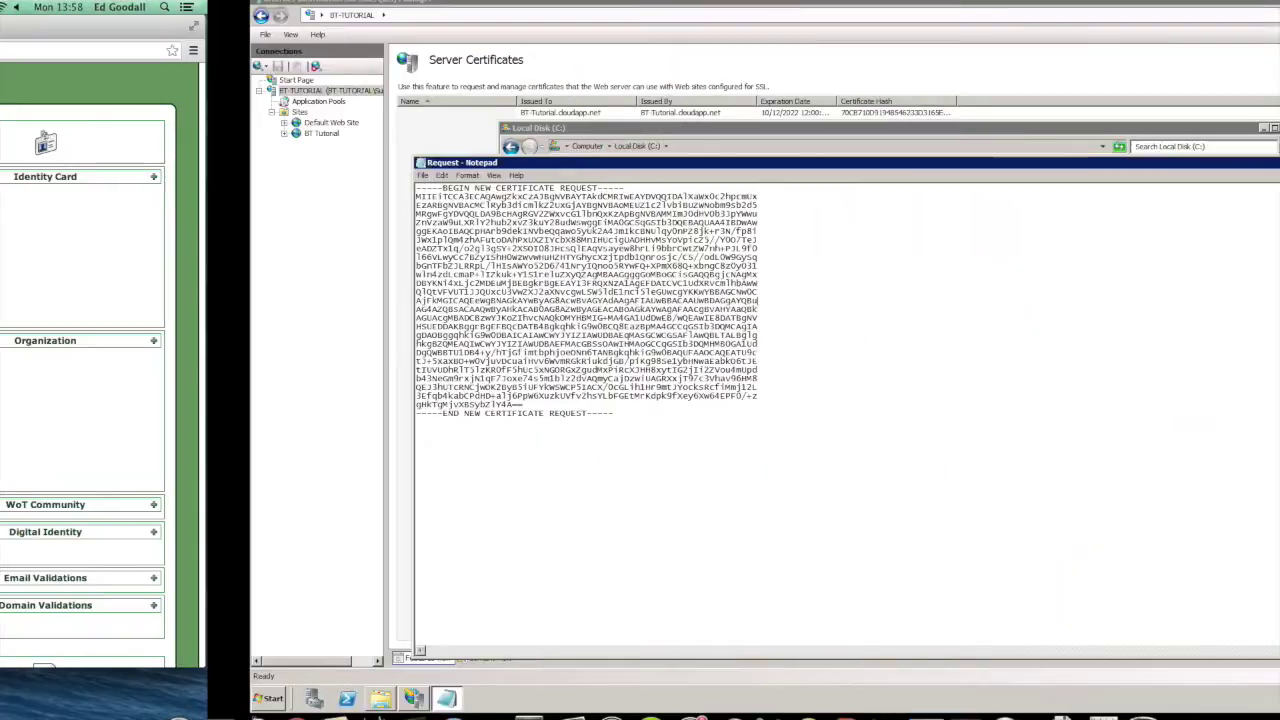
Step: Replace the request text with the issued certificate, save as C:\Certificate.cer, then close Notepad and Explorer
{"action": "key", "text": "ctrl+a"}
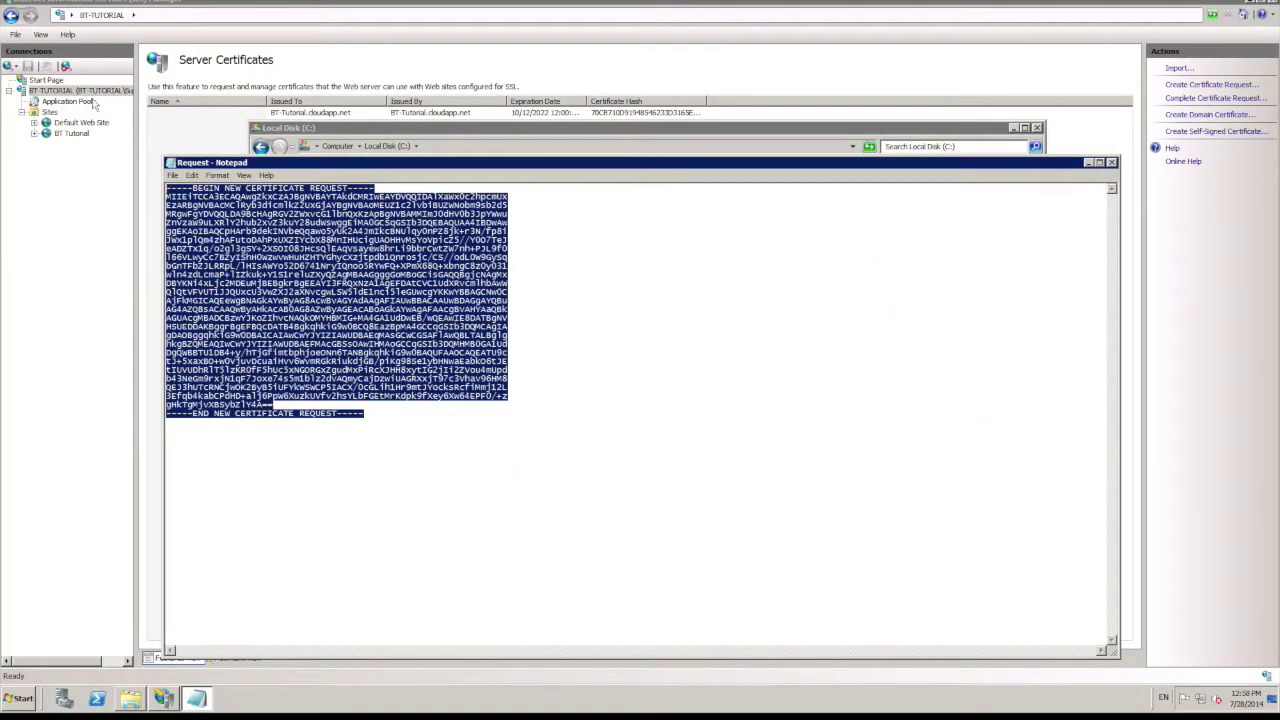
{"action": "key", "text": "ctrl+v"}
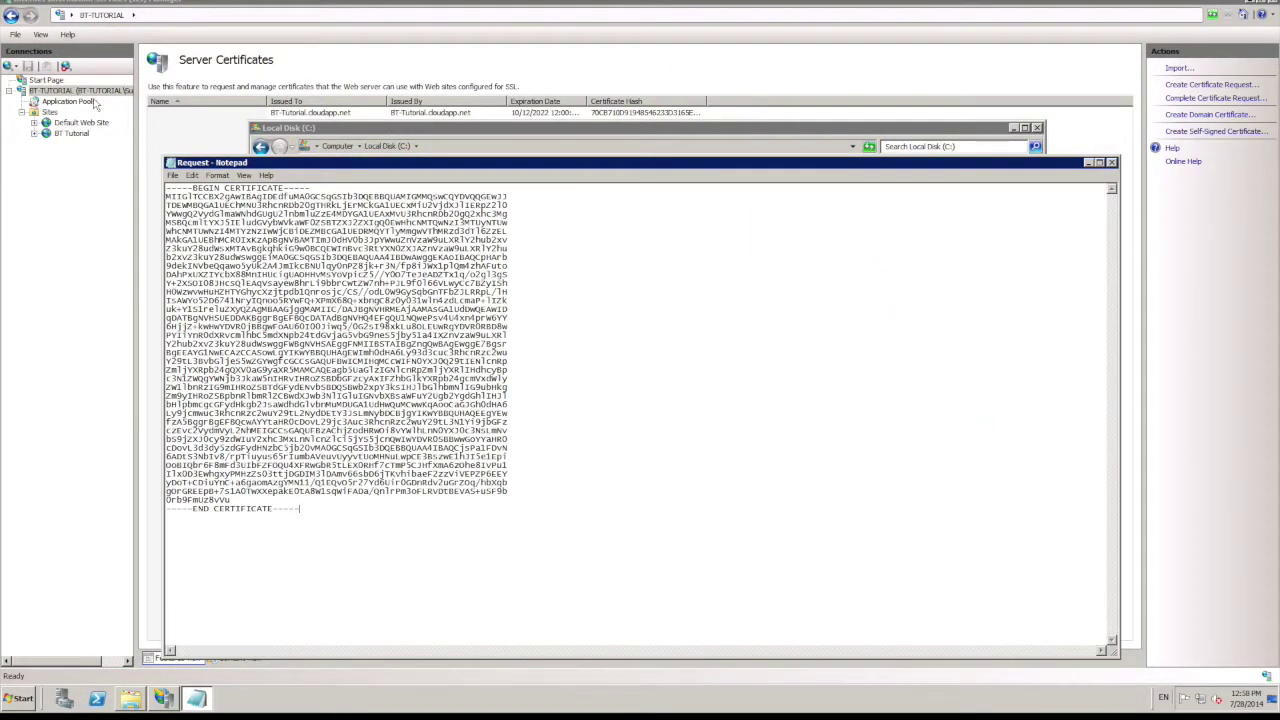
{"action": "left_click", "coordinate": [173, 175]}
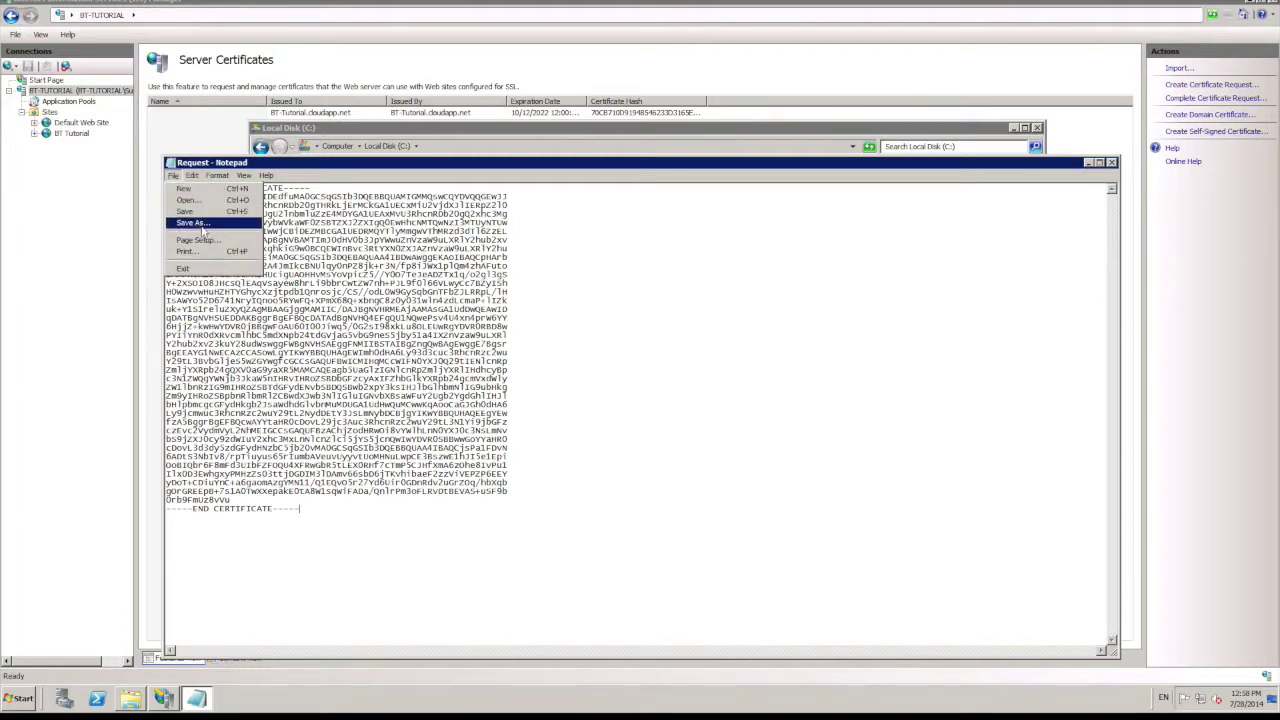
{"action": "left_click", "coordinate": [200, 223]}
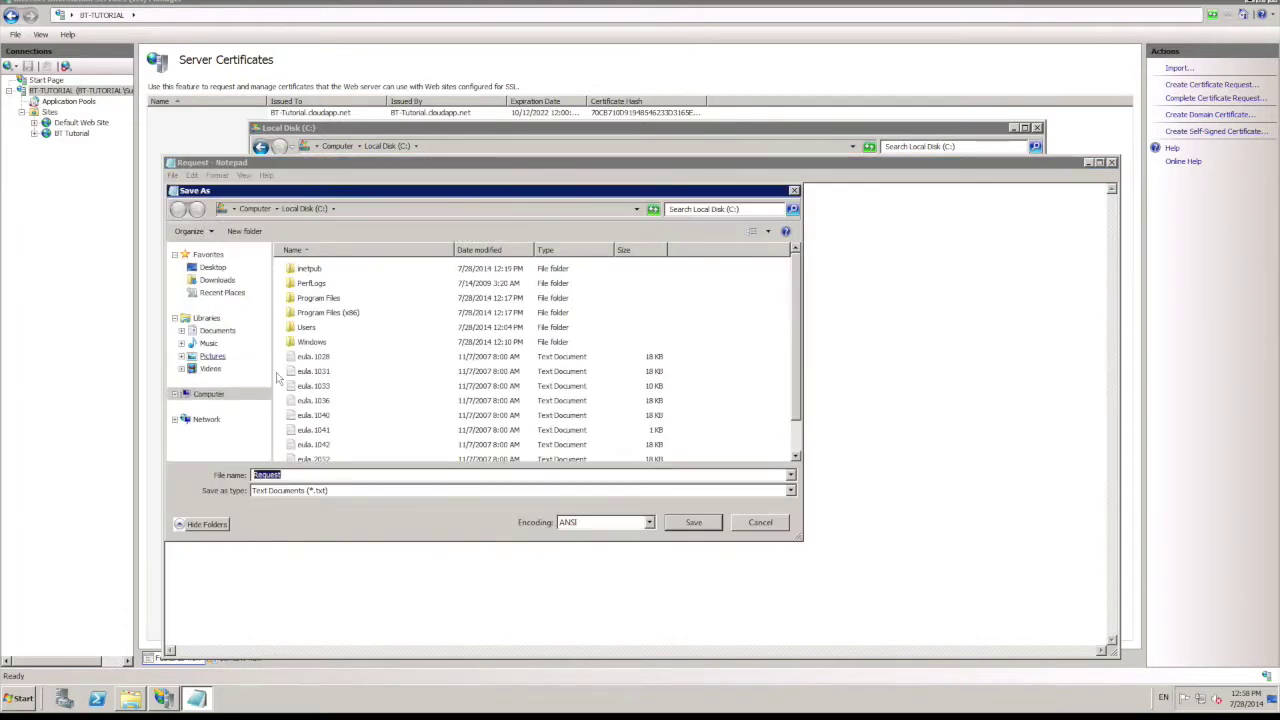
{"action": "left_click", "coordinate": [310, 490]}
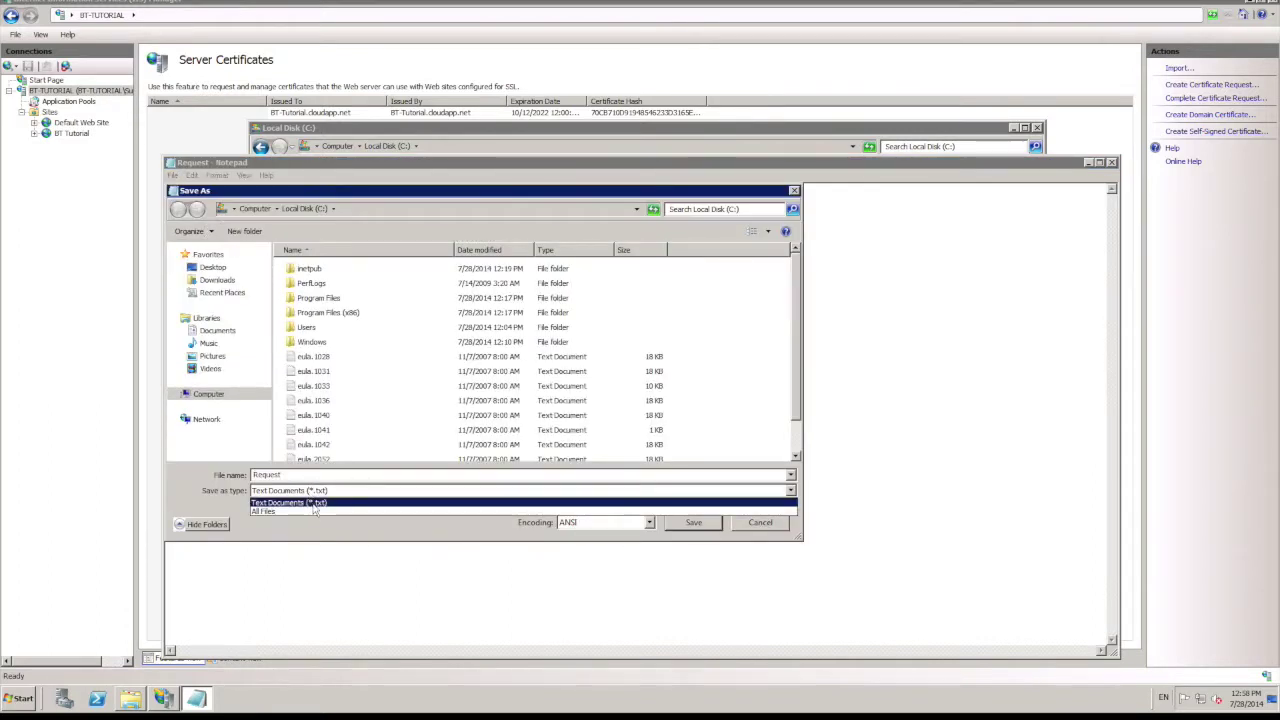
{"action": "left_click", "coordinate": [301, 510]}
{"action": "double_click", "coordinate": [290, 475]}
{"action": "type", "text": "Certificate.cer"}
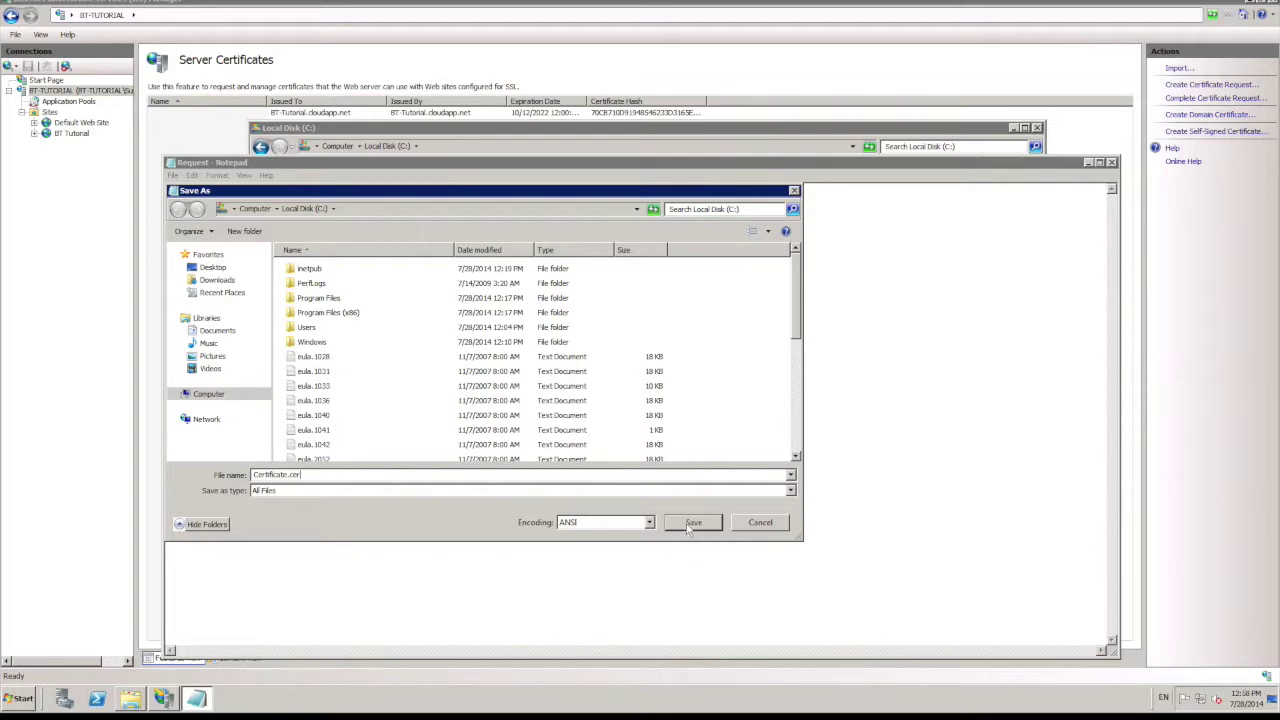
{"action": "left_click", "coordinate": [691, 523]}
{"action": "left_click", "coordinate": [1111, 163]}
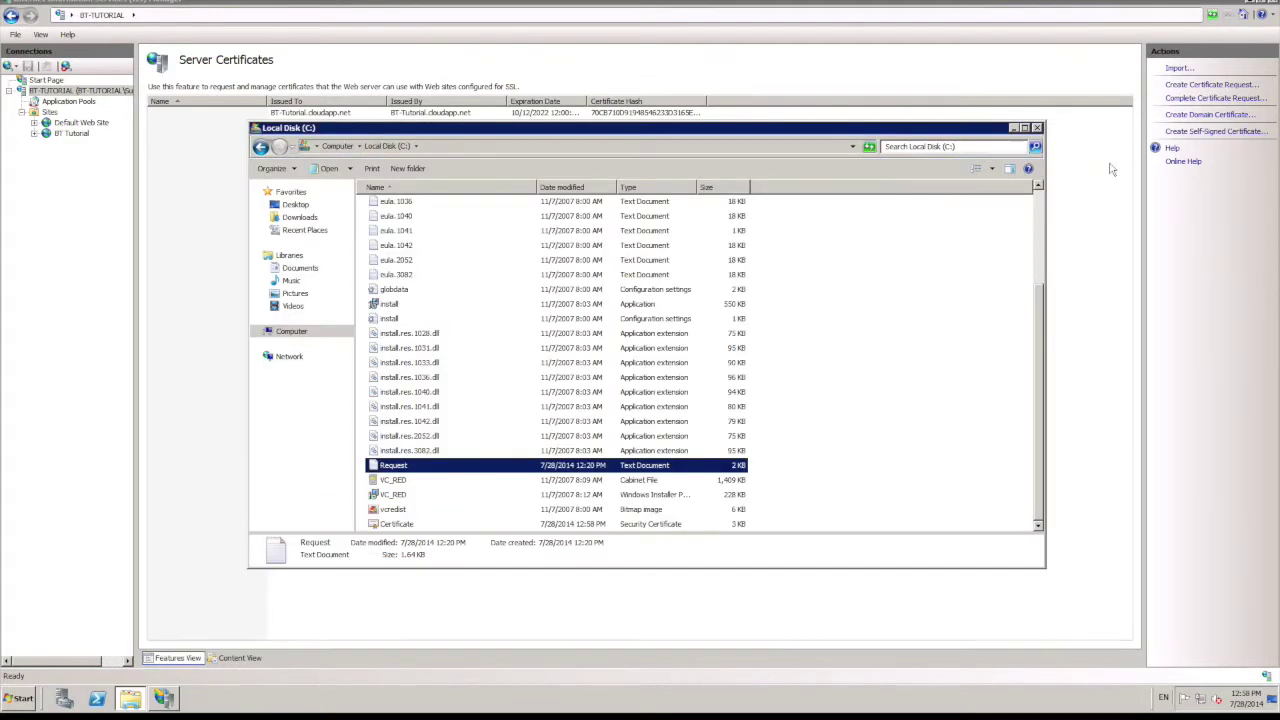
{"action": "left_click", "coordinate": [1039, 128]}
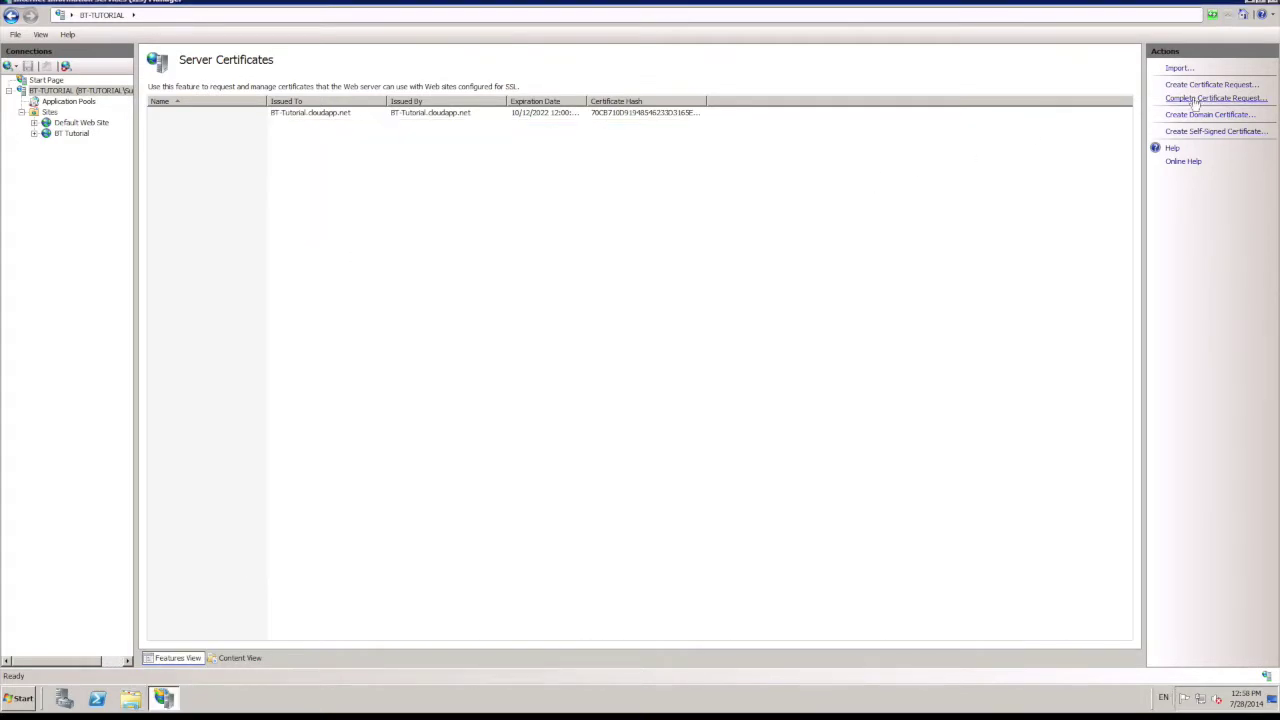
Step: Complete the certificate request from C:\Certificate.cer with friendly name 'BT Tutorial Certificate'
{"action": "left_click", "coordinate": [1215, 98]}
{"action": "left_click", "coordinate": [706, 306]}
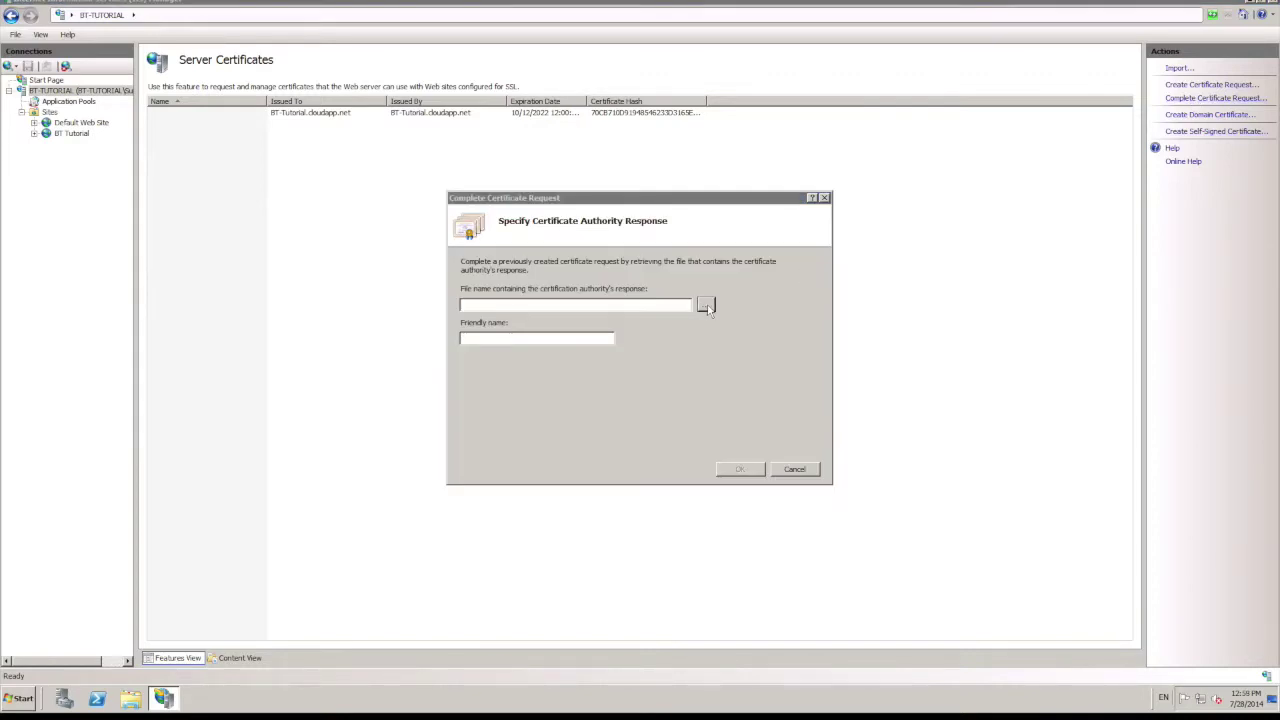
{"action": "left_click", "coordinate": [490, 417]}
{"action": "double_click", "coordinate": [634, 312]}
{"action": "double_click", "coordinate": [598, 381]}
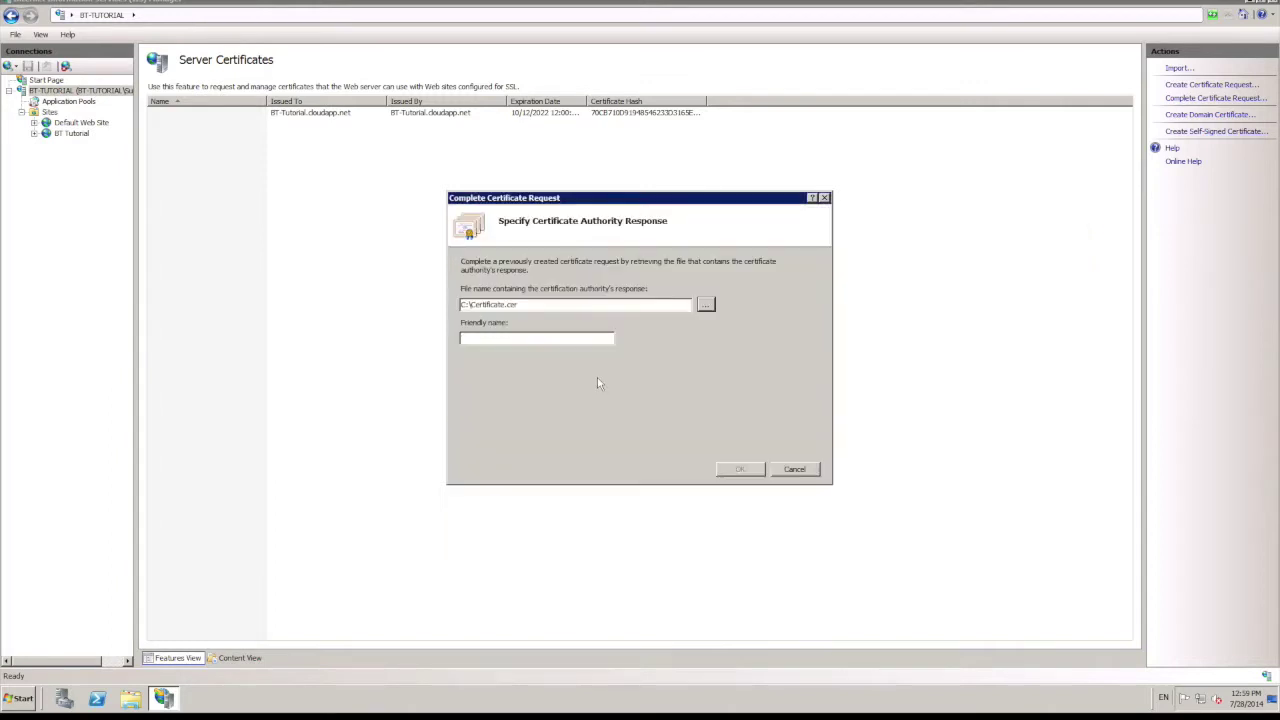
{"action": "left_click", "coordinate": [556, 336]}
{"action": "type", "text": "BT Tutorial Certificate"}
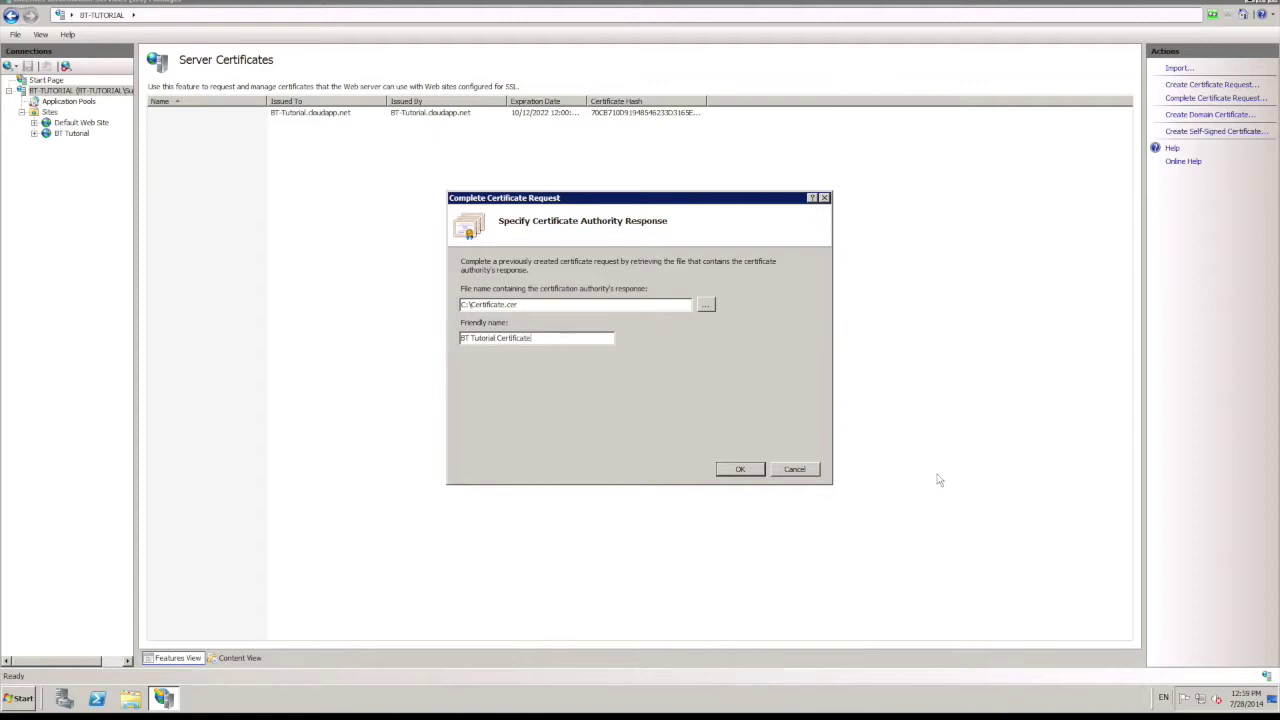
{"action": "left_click", "coordinate": [736, 474]}
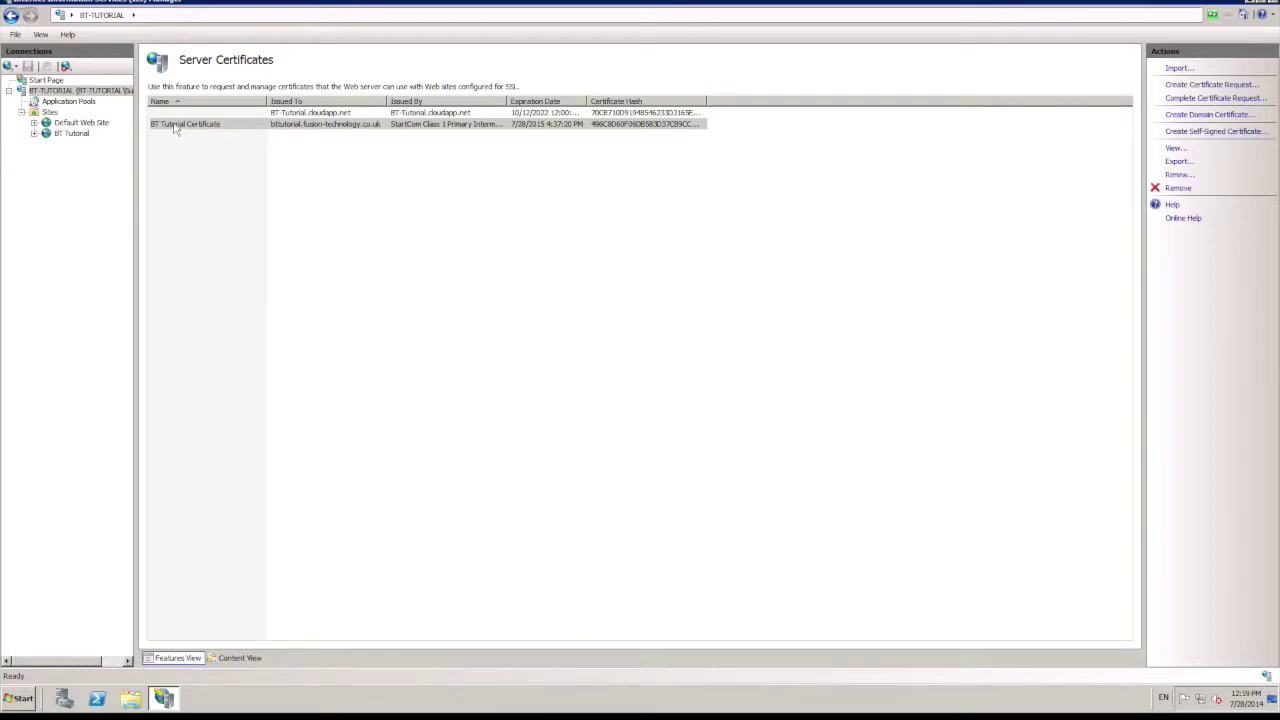
{"action": "left_click", "coordinate": [342, 192]}
{"action": "left_click", "coordinate": [62, 142]}
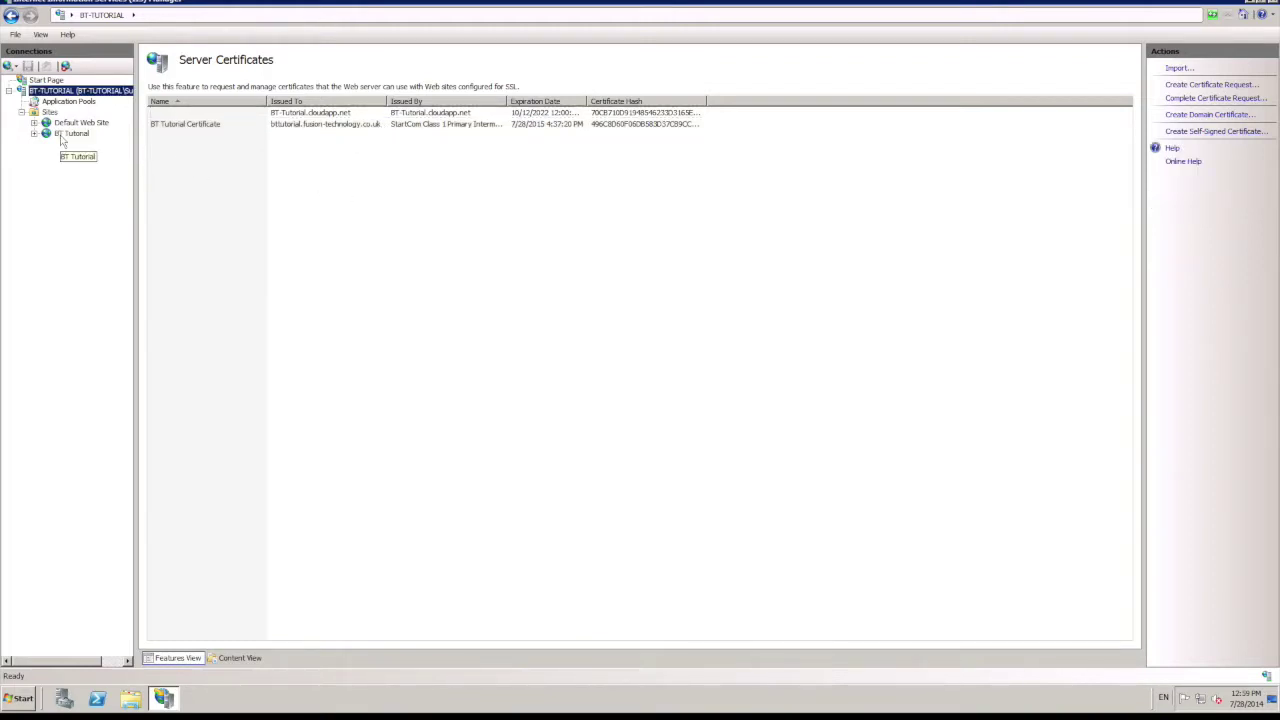
Step: Add an https port 443 binding using BT Tutorial Certificate to the BT Tutorial site, then close IIS Manager
{"action": "right_click", "coordinate": [62, 142]}
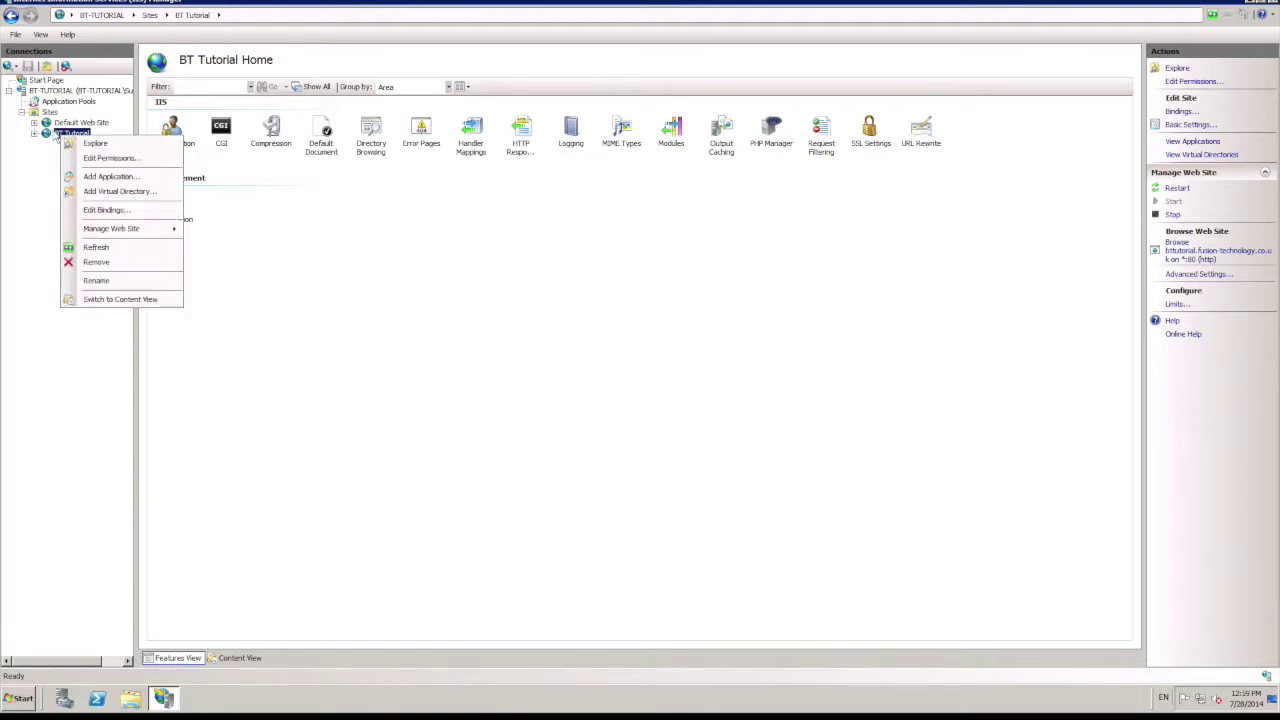
{"action": "left_click", "coordinate": [114, 211]}
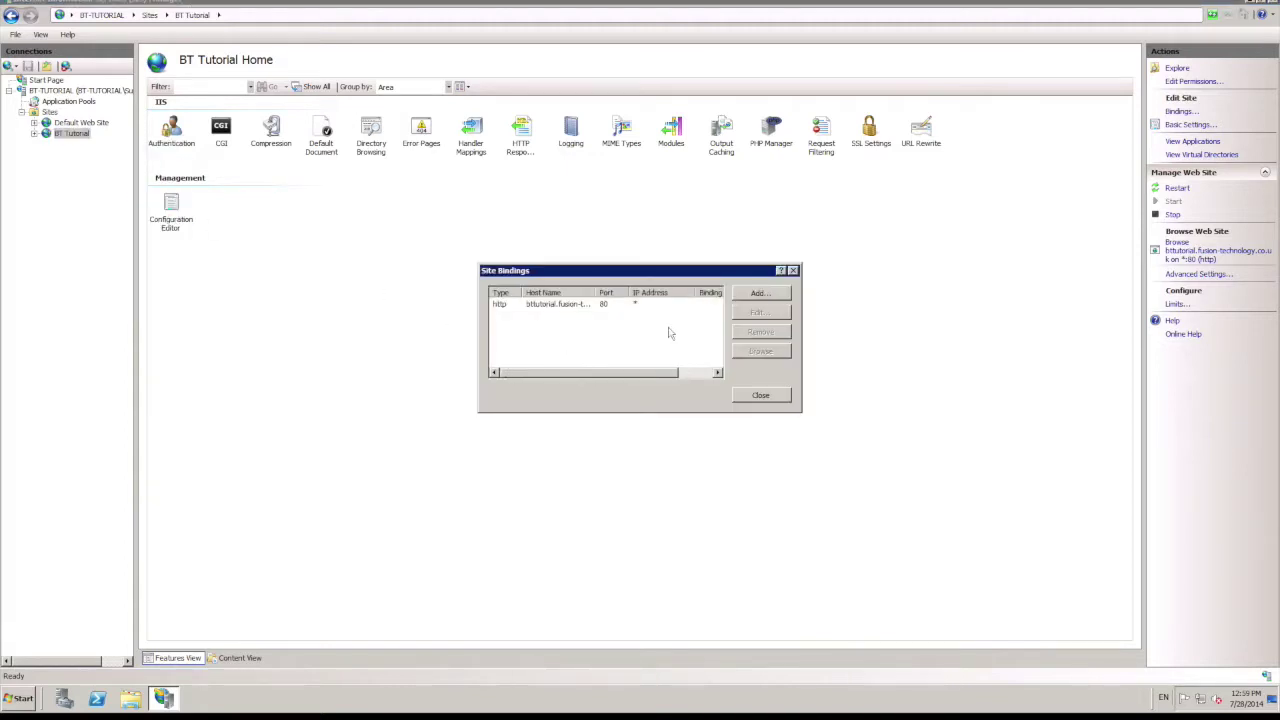
{"action": "left_click", "coordinate": [760, 293]}
{"action": "left_click", "coordinate": [546, 309]}
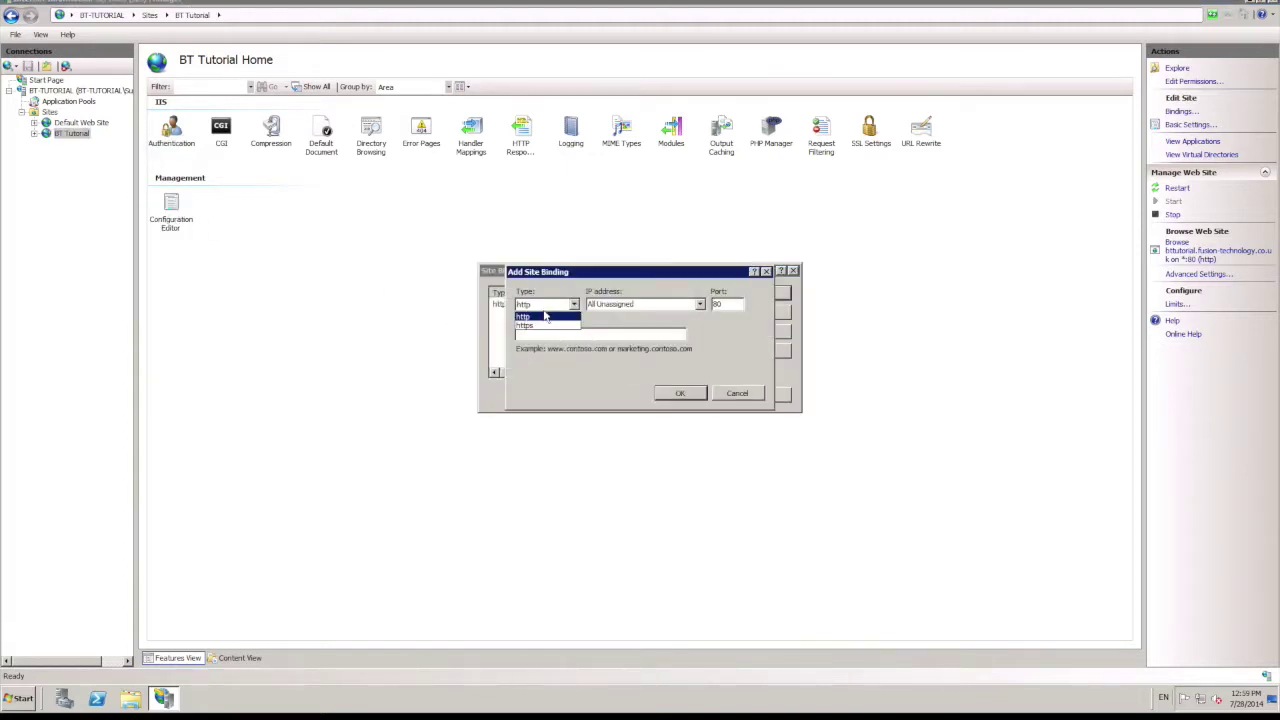
{"action": "left_click", "coordinate": [540, 326]}
{"action": "left_click", "coordinate": [549, 366]}
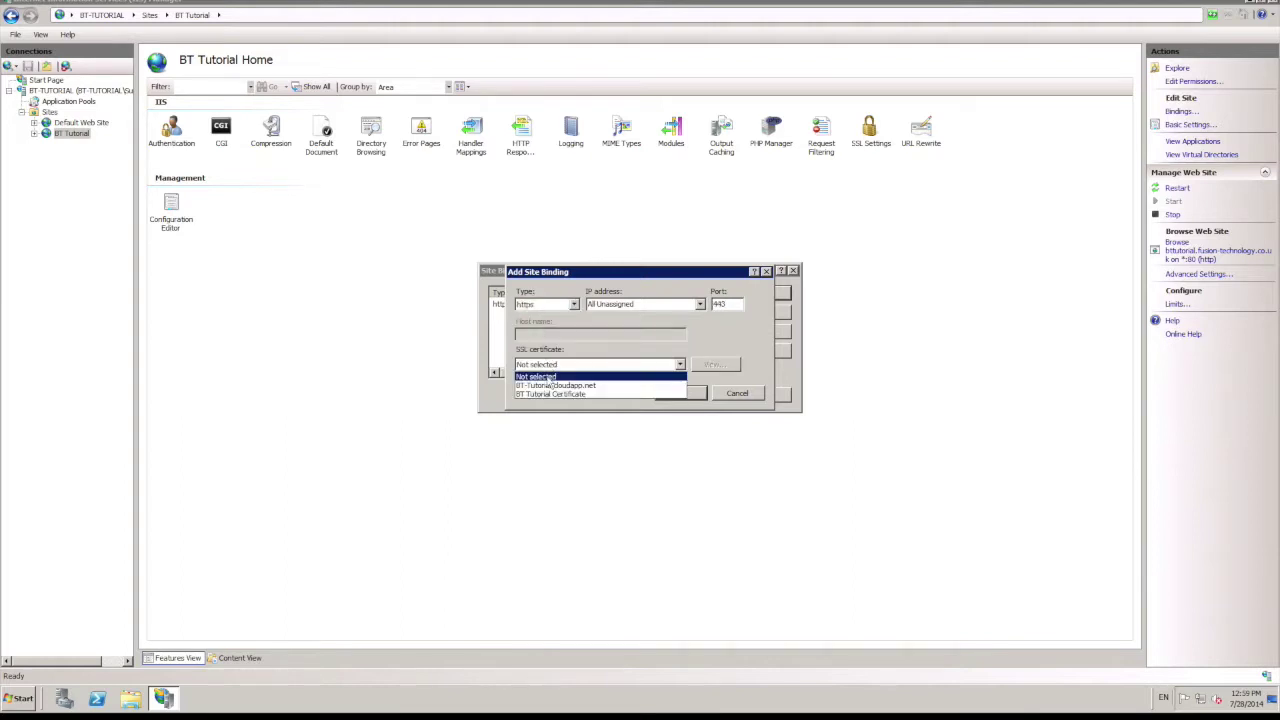
{"action": "left_click", "coordinate": [549, 394]}
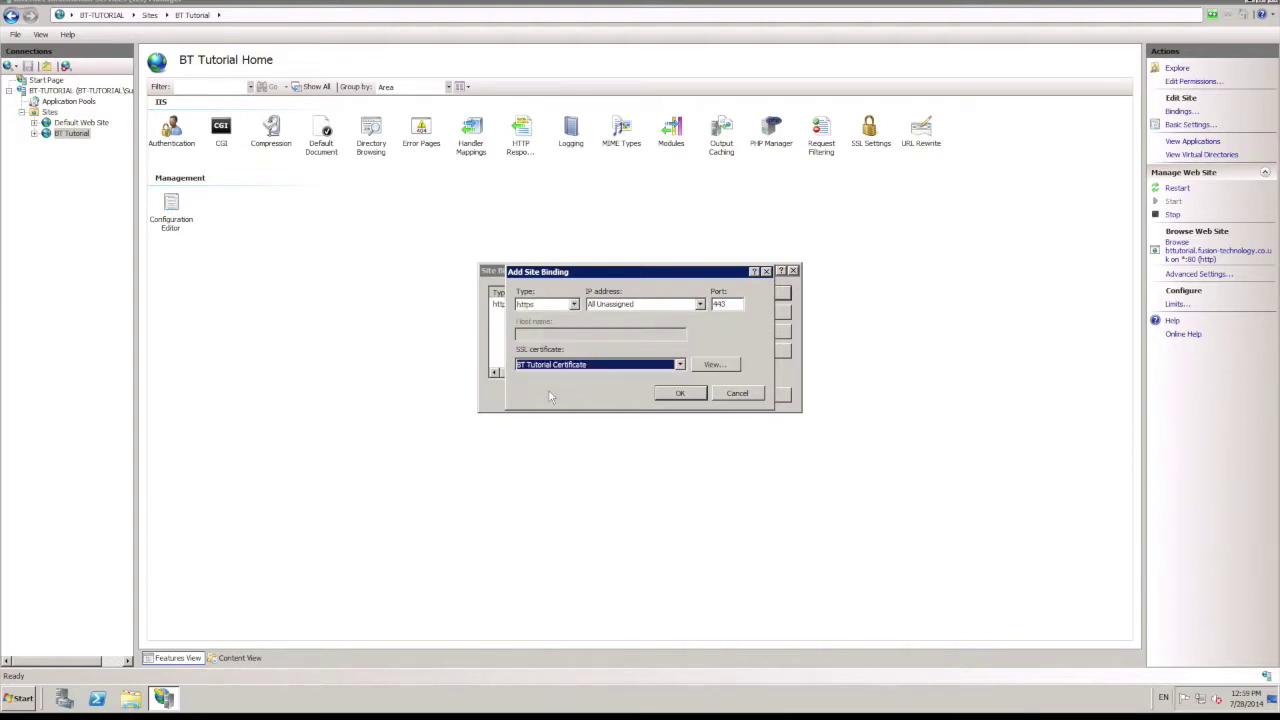
{"action": "left_click", "coordinate": [685, 394]}
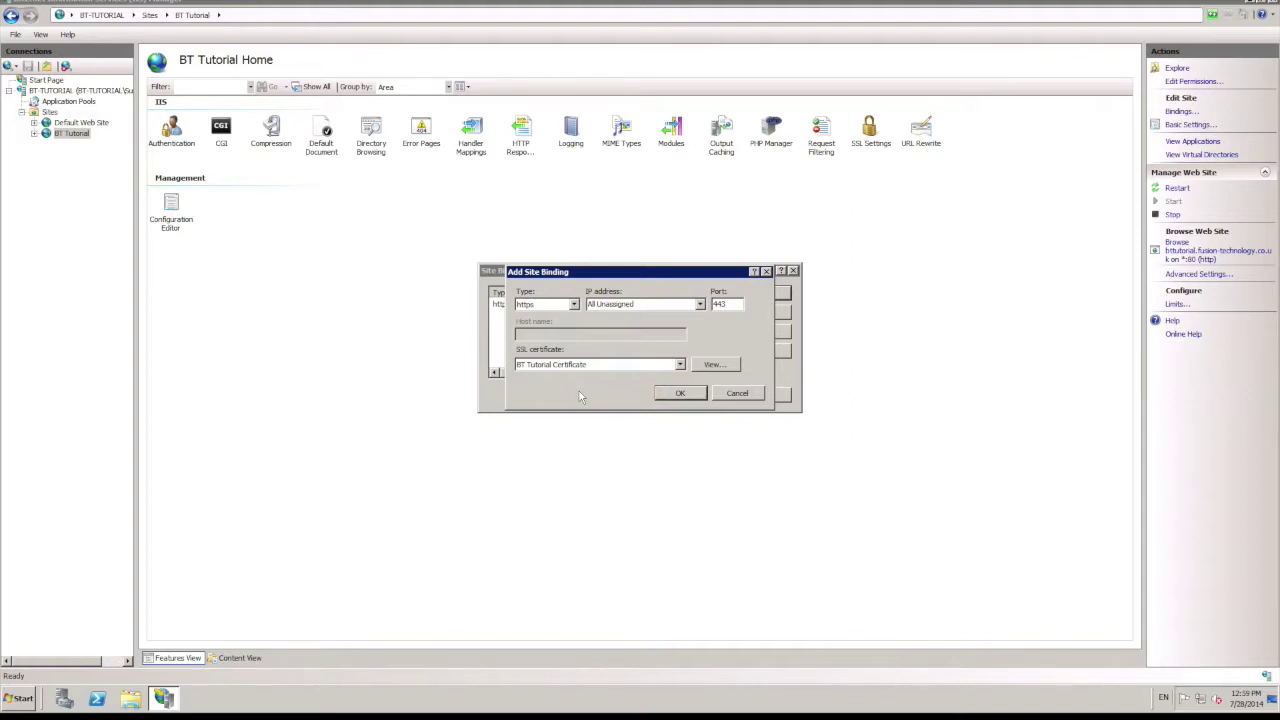
{"action": "key", "text": "Return"}
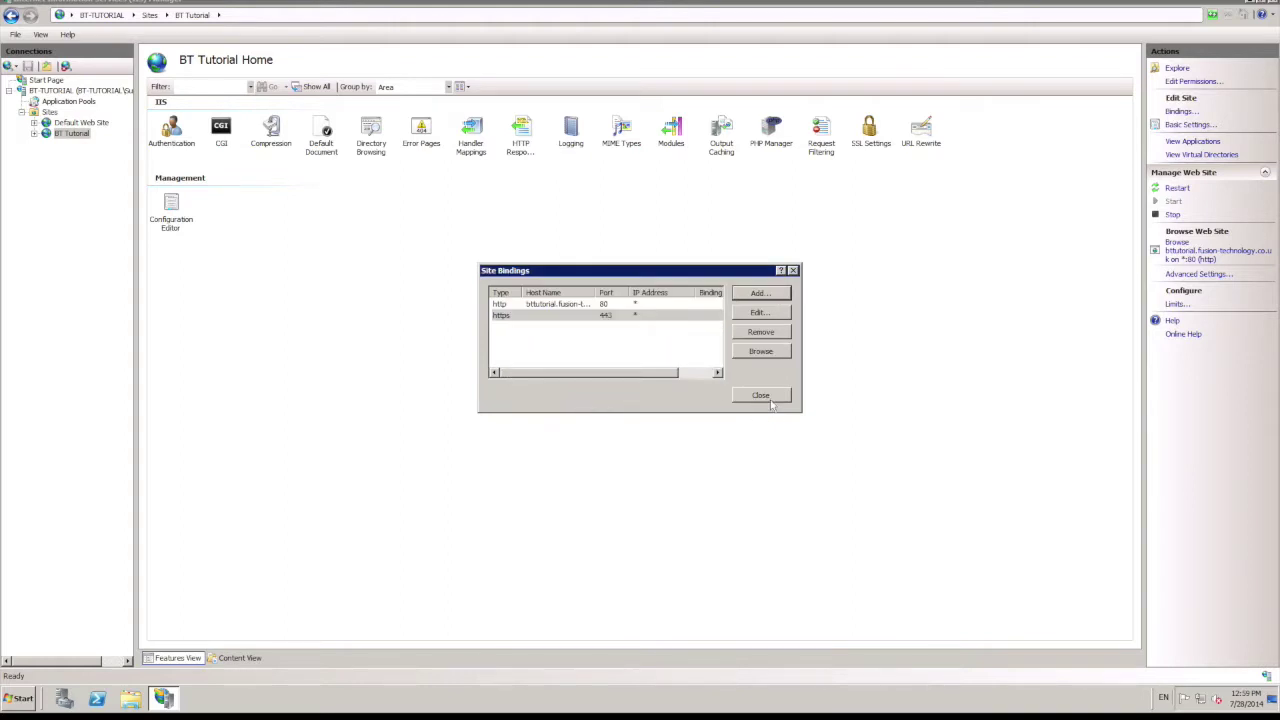
{"action": "left_click", "coordinate": [766, 397]}
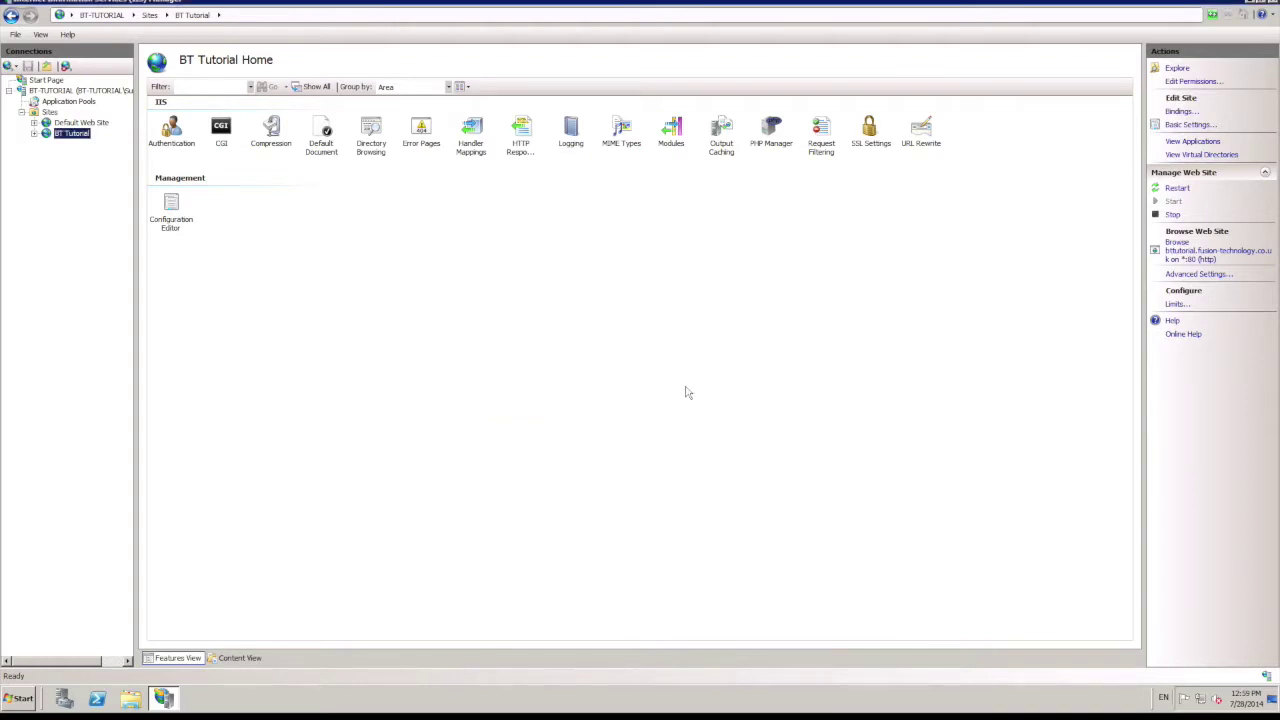
{"action": "left_click", "coordinate": [1271, 6]}
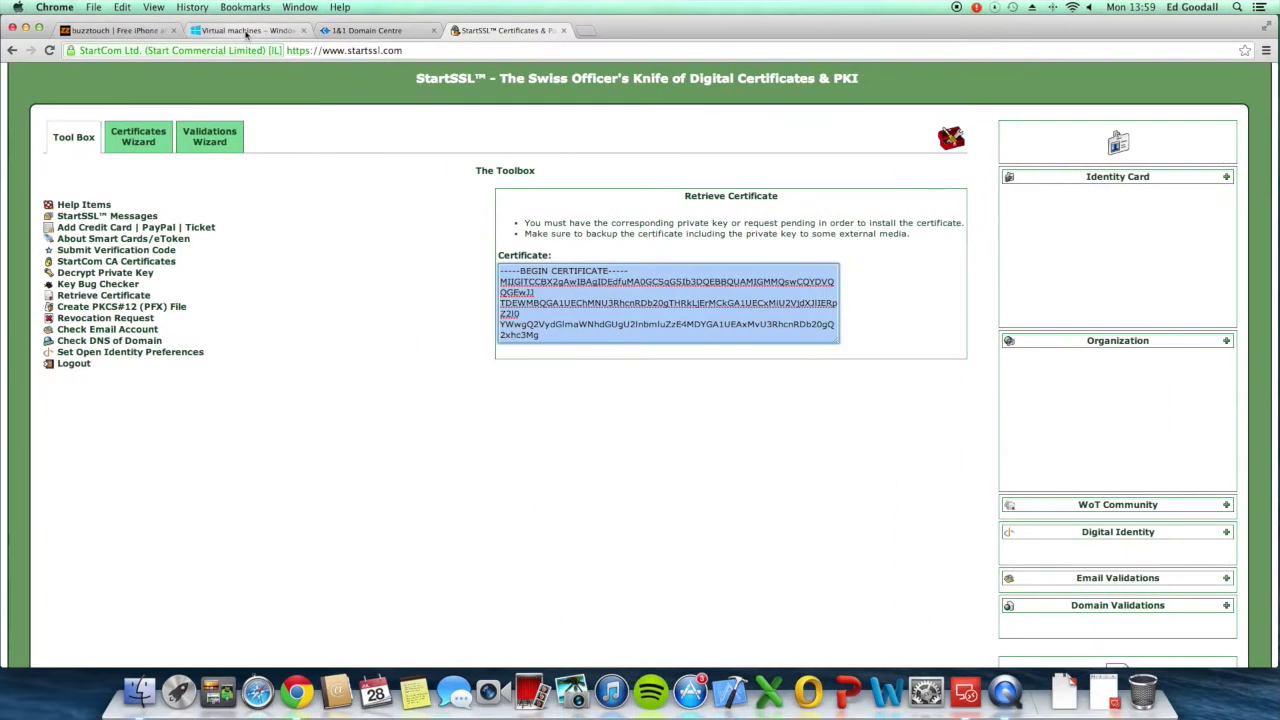
Step: Copy the BT-Tutorial VM's public IP 23.102.5.126 from its Azure dashboard
{"action": "left_click", "coordinate": [248, 30]}
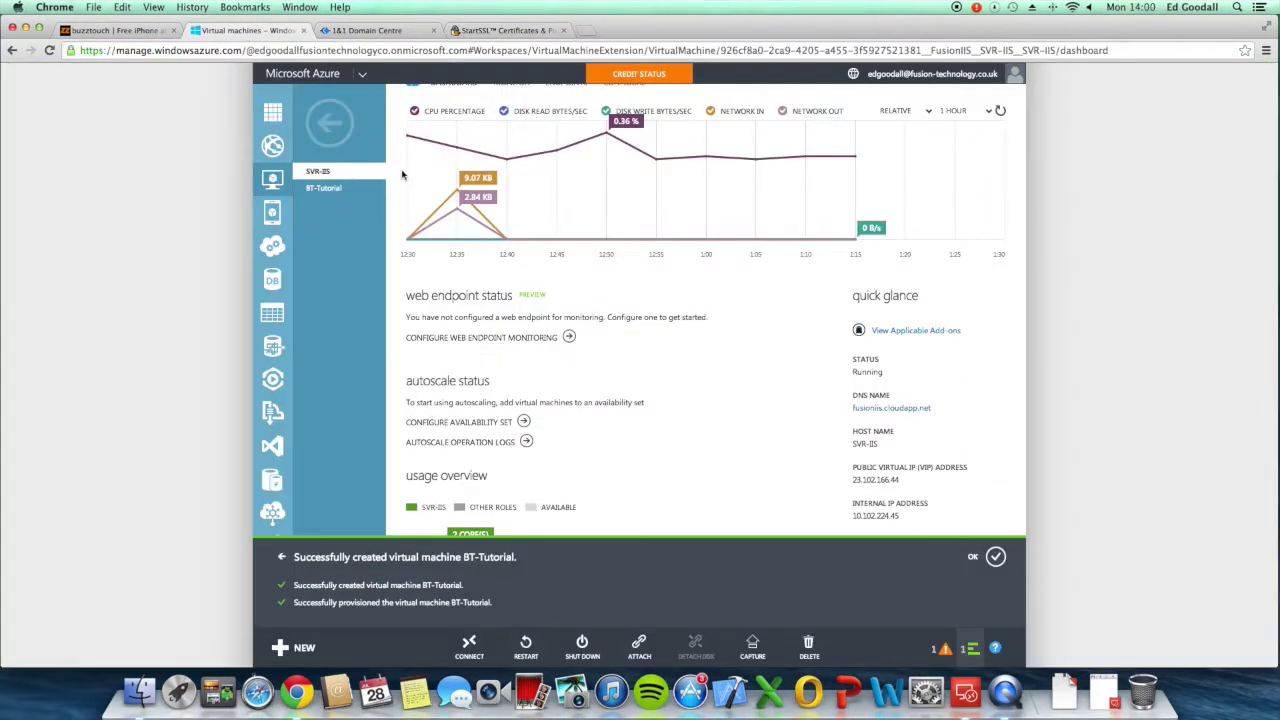
{"action": "left_click", "coordinate": [345, 190]}
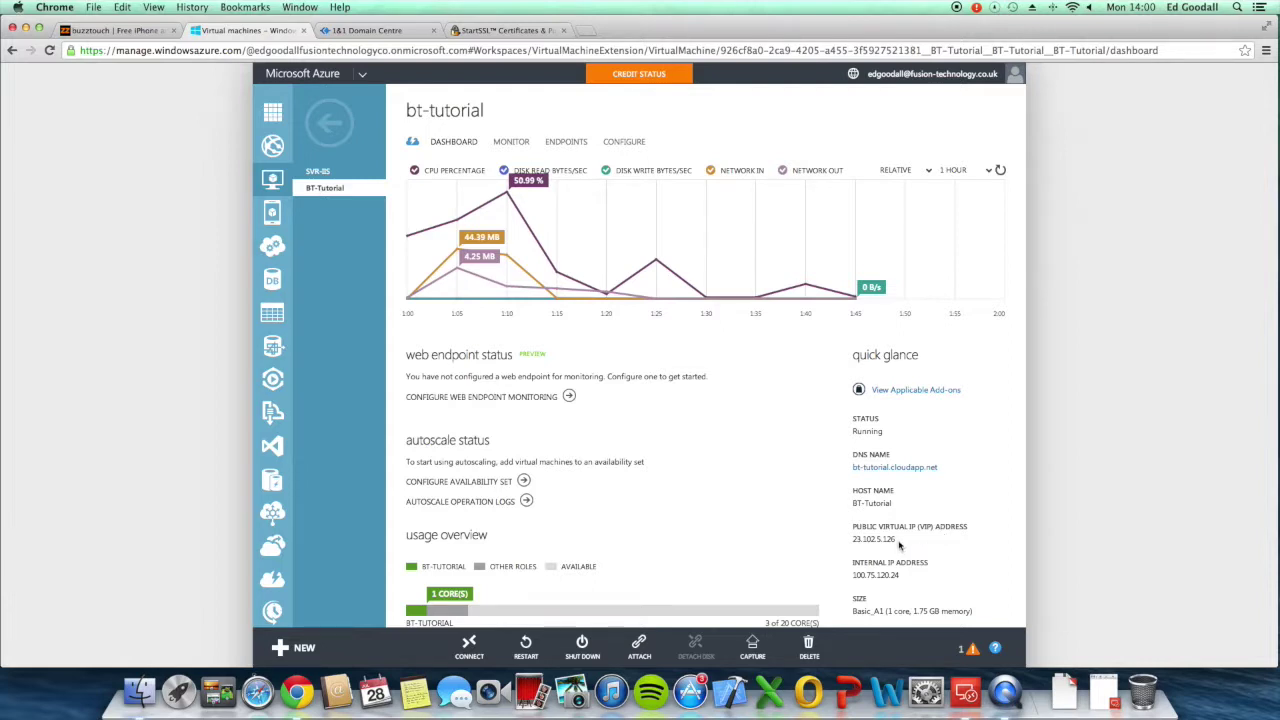
{"action": "left_click_drag", "start_coordinate": [898, 541], "coordinate": [854, 539]}
{"action": "key", "text": "super+c"}
{"action": "left_click", "coordinate": [360, 32]}
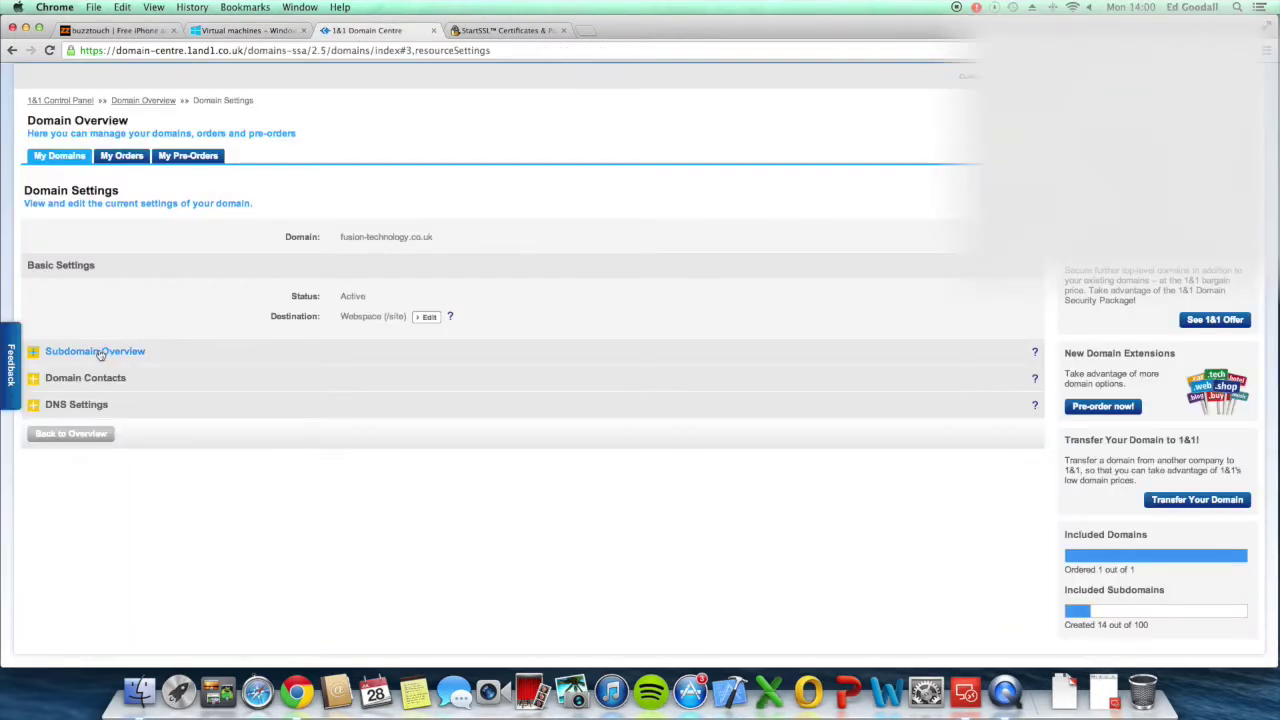
Step: Point the bttutorial subdomain's A record to IP 23.102.5.126 and confirm saving the DNS change
{"action": "left_click", "coordinate": [100, 351]}
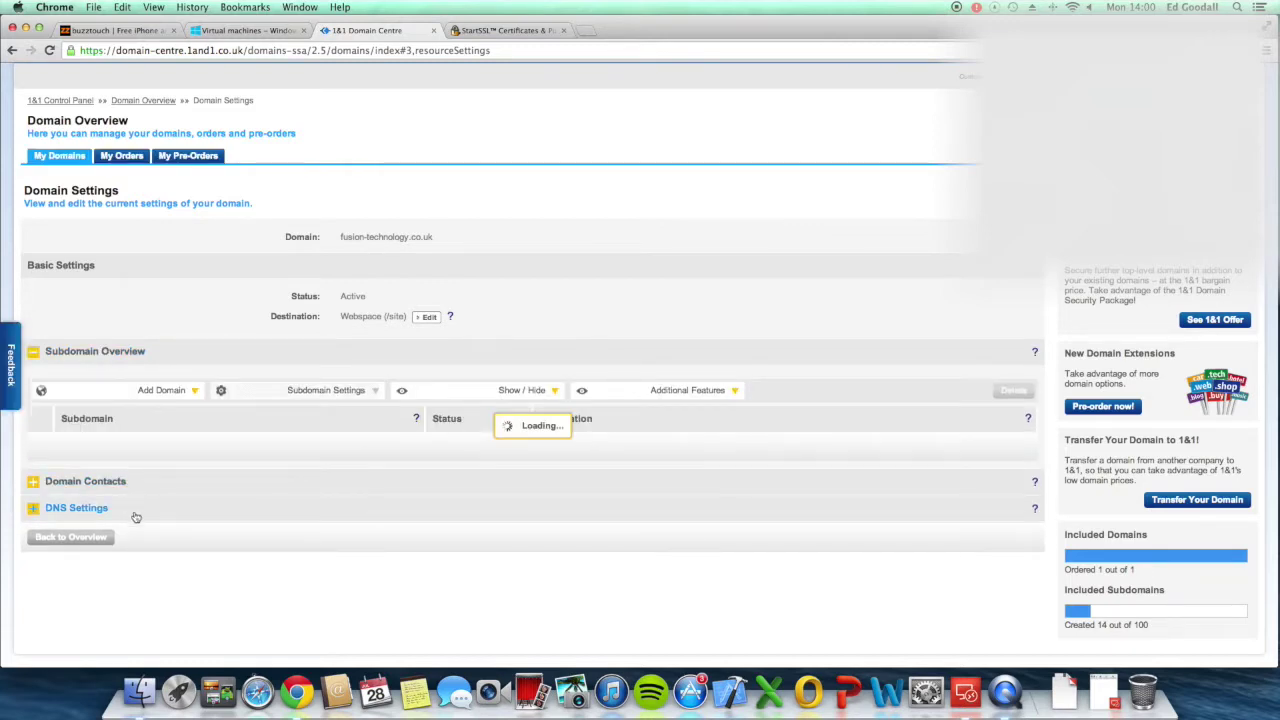
{"action": "left_click", "coordinate": [137, 515]}
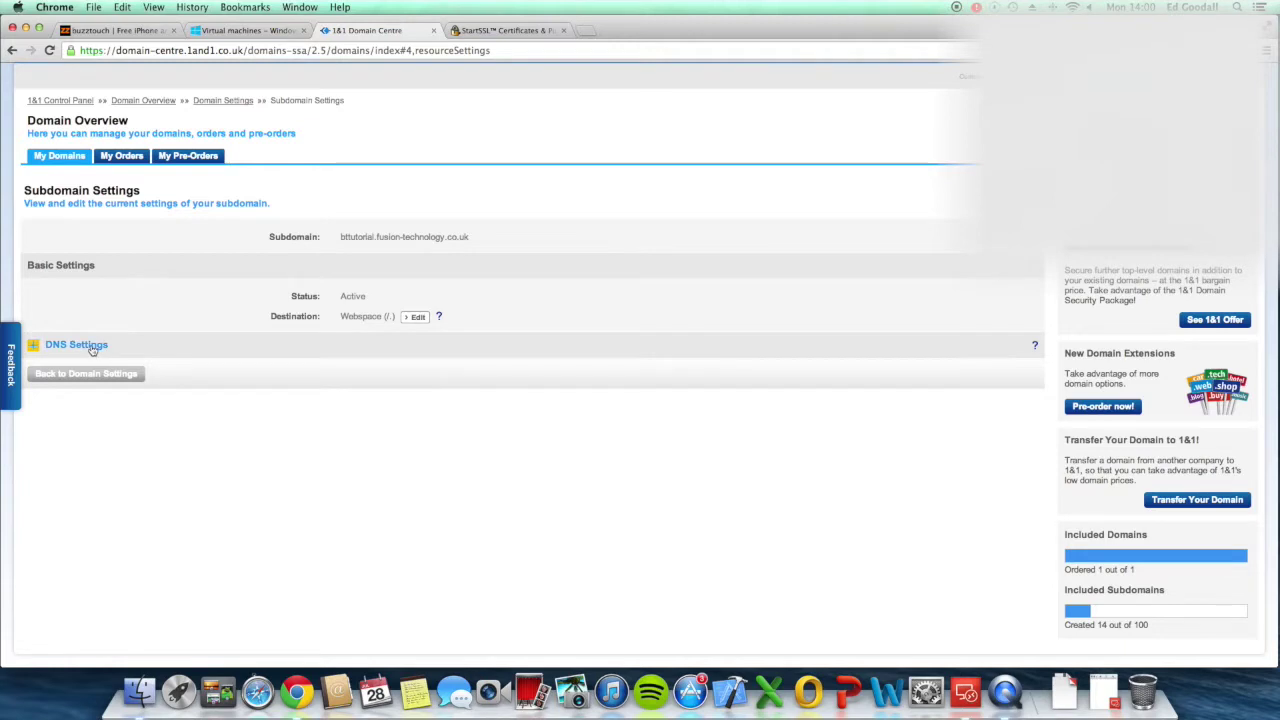
{"action": "left_click", "coordinate": [134, 345]}
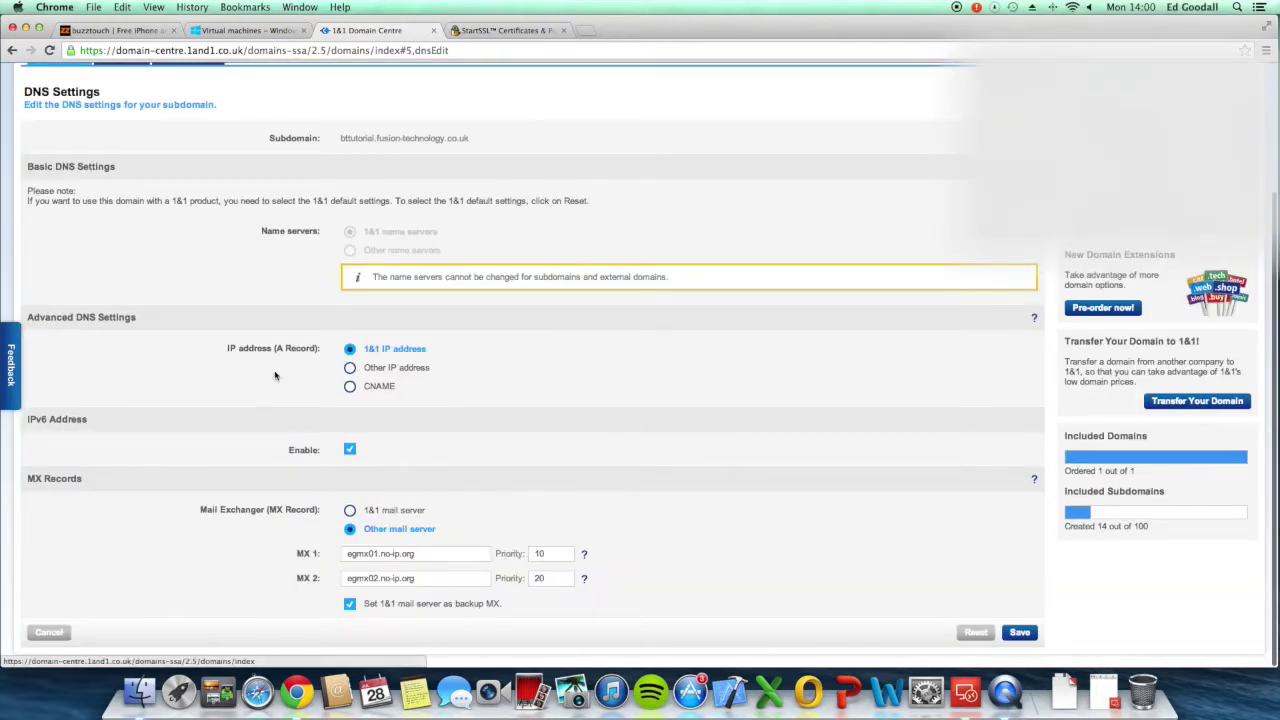
{"action": "left_click", "coordinate": [350, 368]}
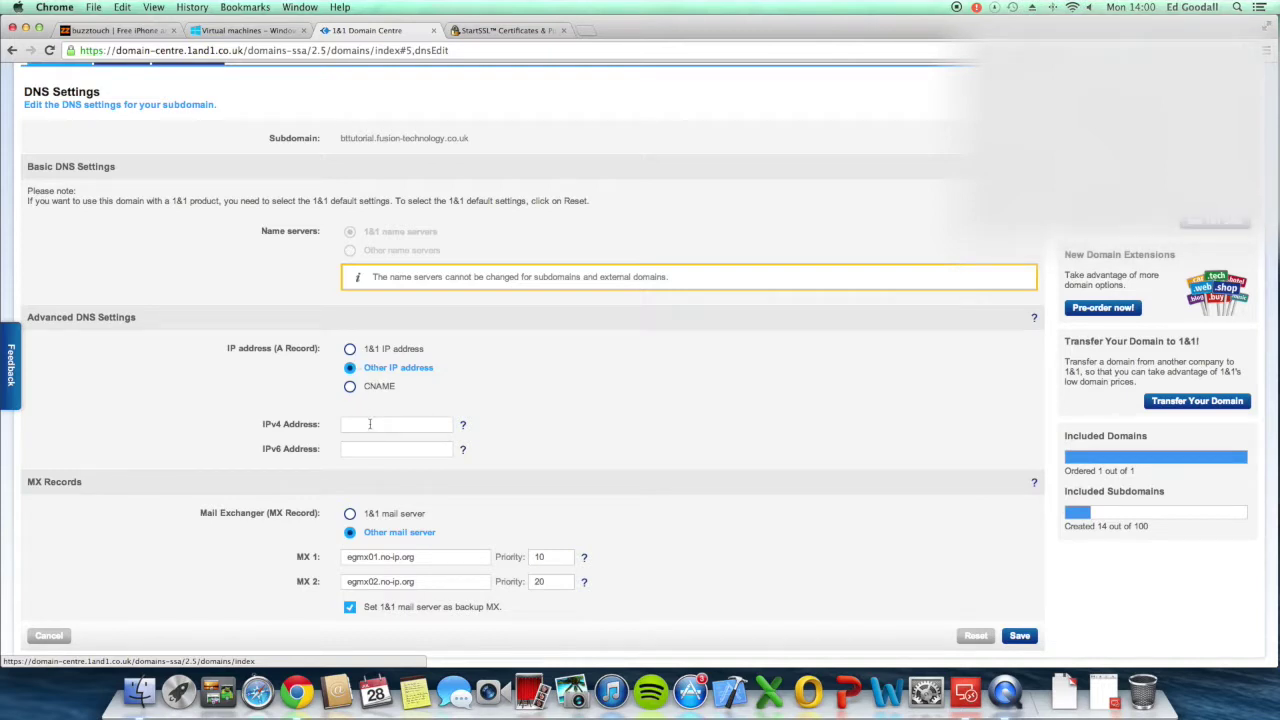
{"action": "key", "text": "super+v"}
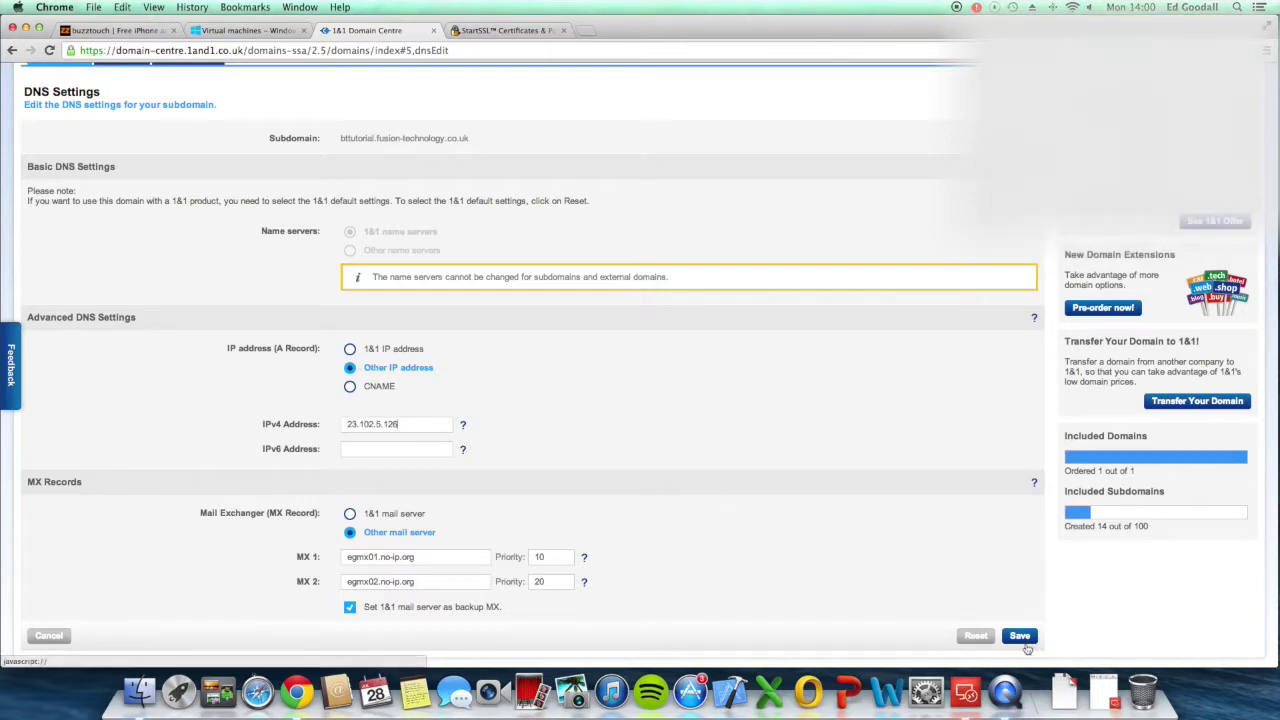
{"action": "left_click", "coordinate": [1022, 638]}
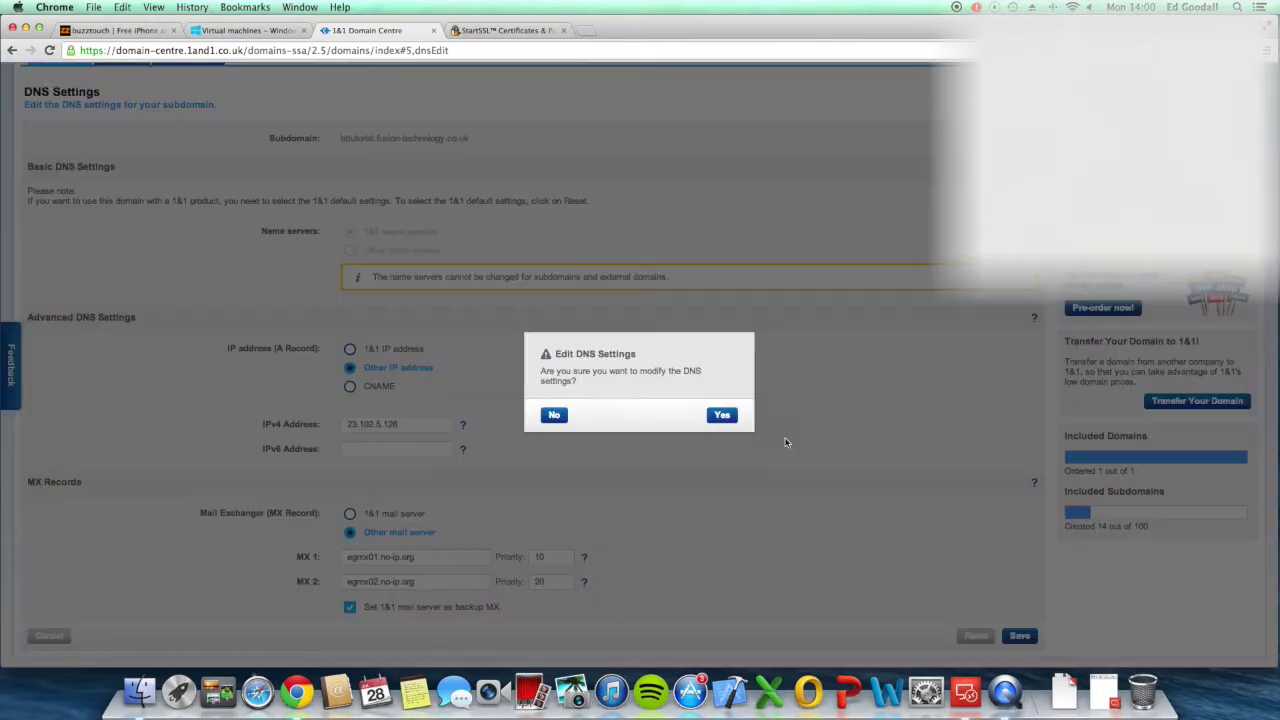
{"action": "left_click", "coordinate": [727, 416]}
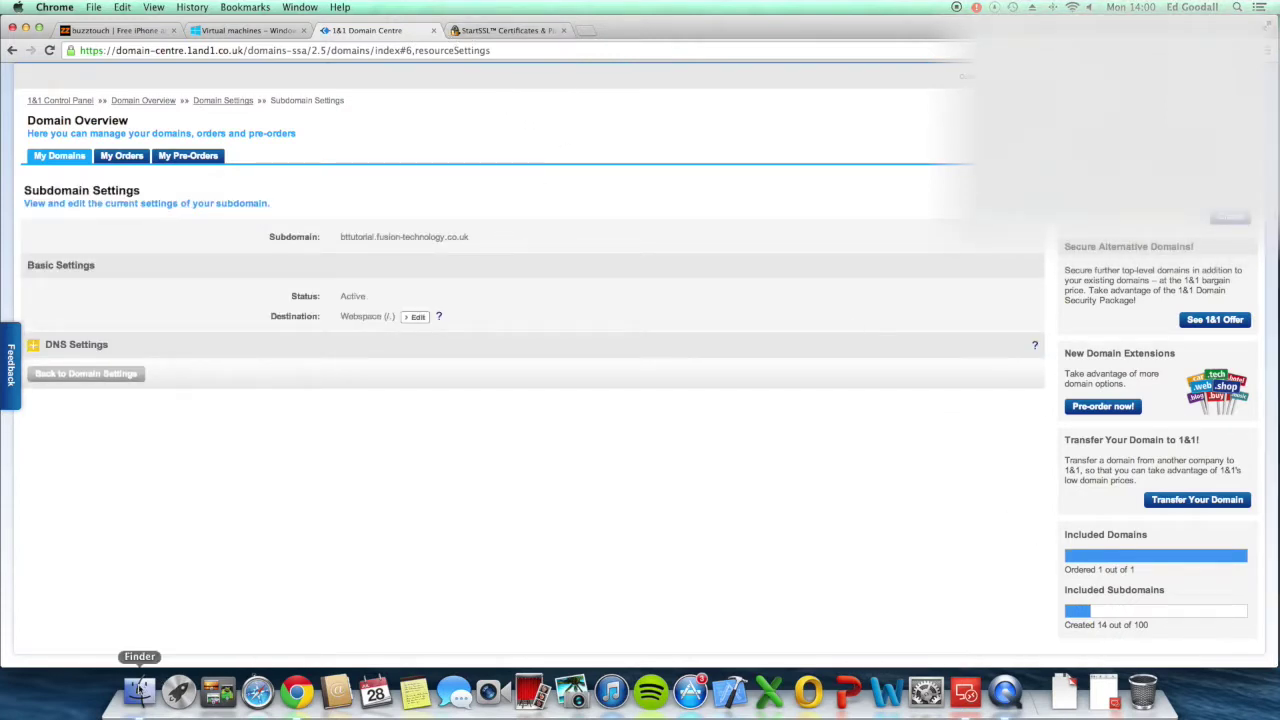
{"action": "left_click", "coordinate": [1065, 690]}
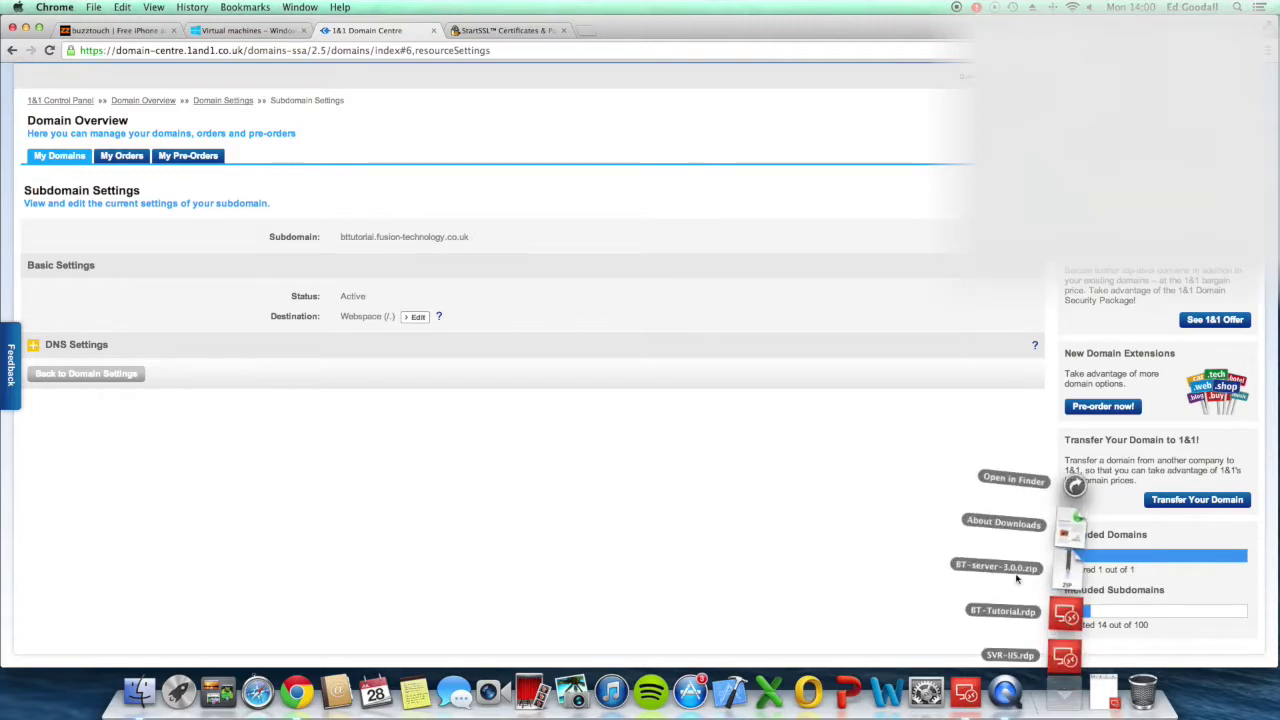
Step: Unzip BT-server-3.0.0.zip into a BT-server folder and close the Downloads window
{"action": "left_click", "coordinate": [1077, 576]}
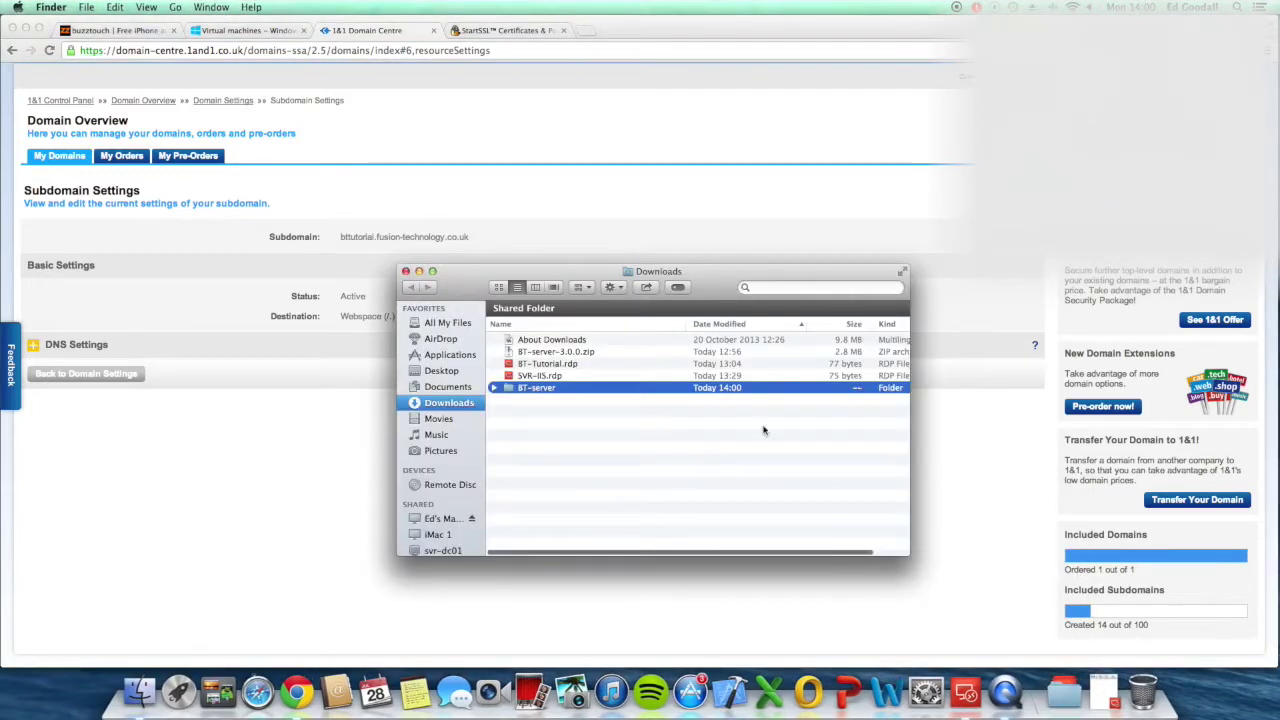
{"action": "left_click", "coordinate": [547, 423]}
{"action": "left_click", "coordinate": [405, 271]}
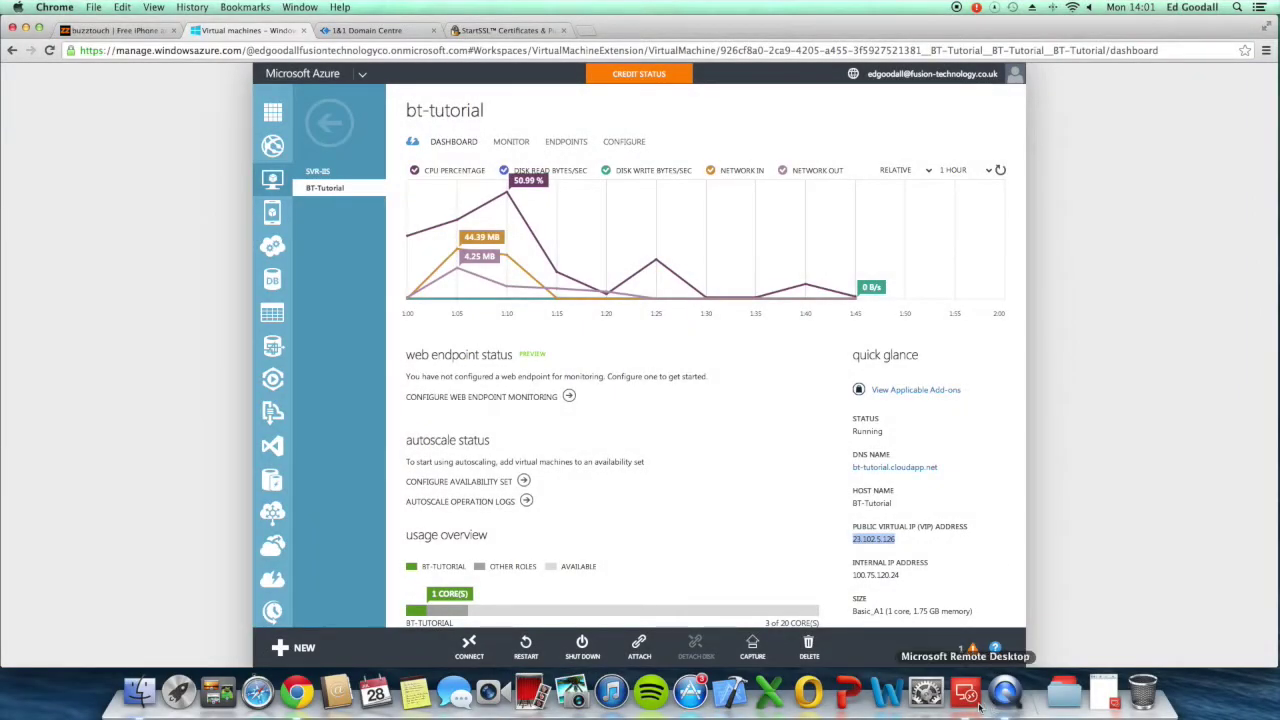
Step: Create a 'BT Tutorial' remote desktop connection to 23.102.5.126 on port 64532
{"action": "left_click", "coordinate": [979, 706]}
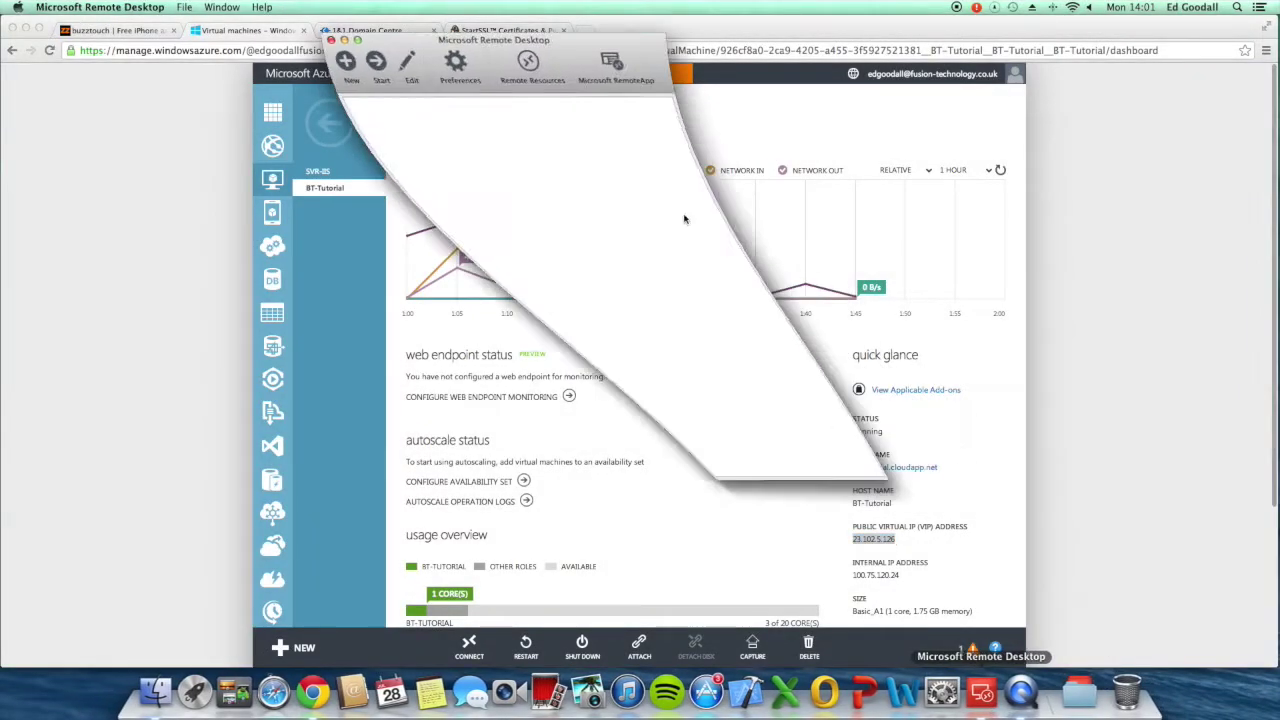
{"action": "left_click", "coordinate": [339, 45]}
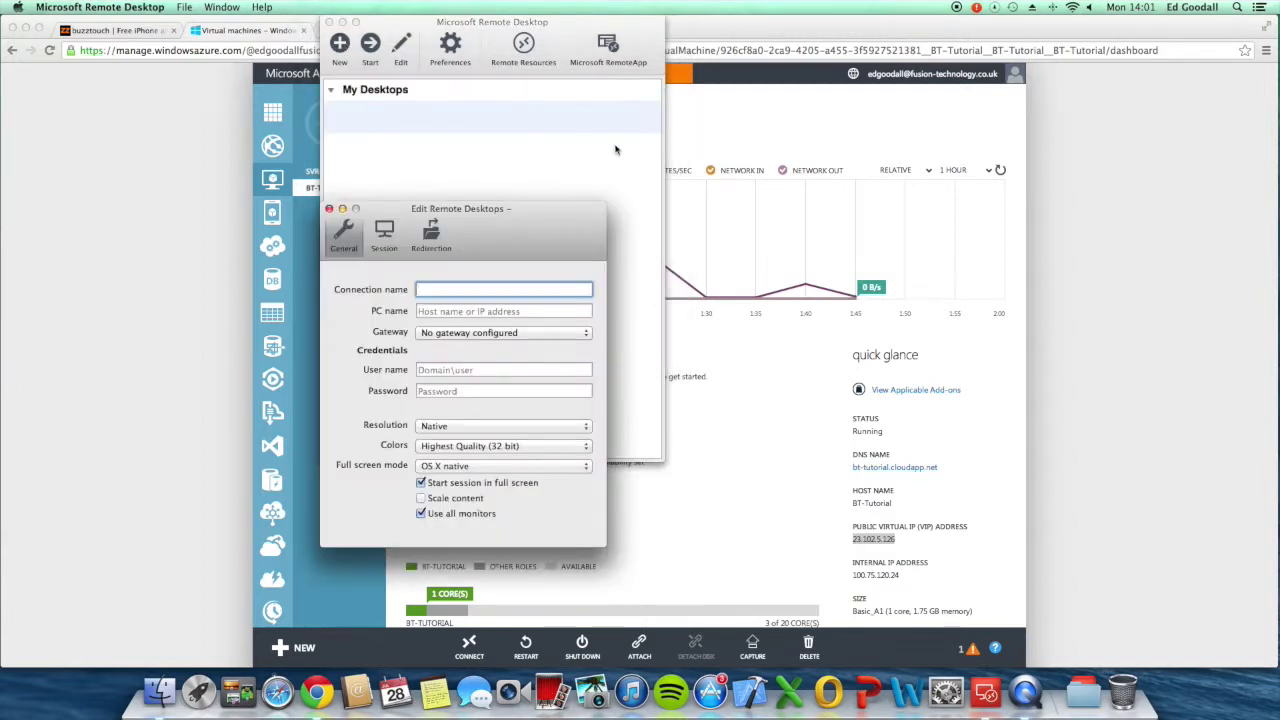
{"action": "type", "text": "BT Tutorial"}
{"action": "key", "text": "Tab"}
{"action": "key", "text": "super+v"}
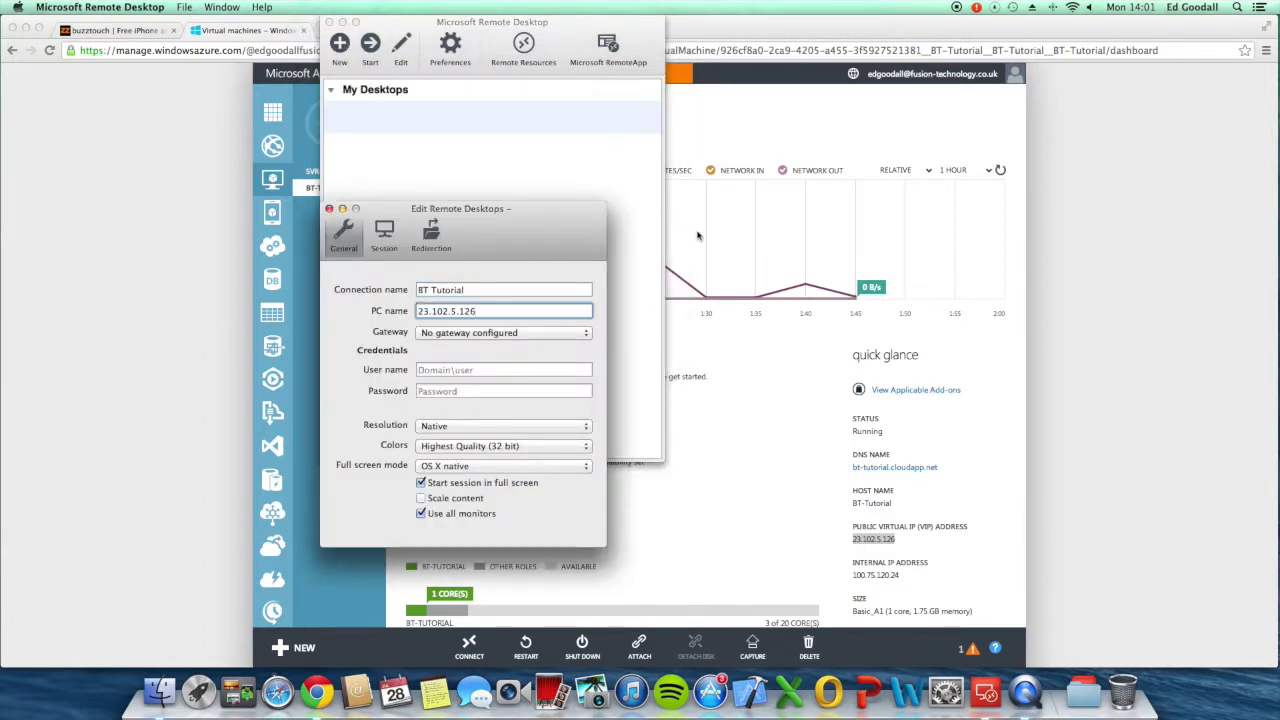
{"action": "left_click", "coordinate": [818, 432]}
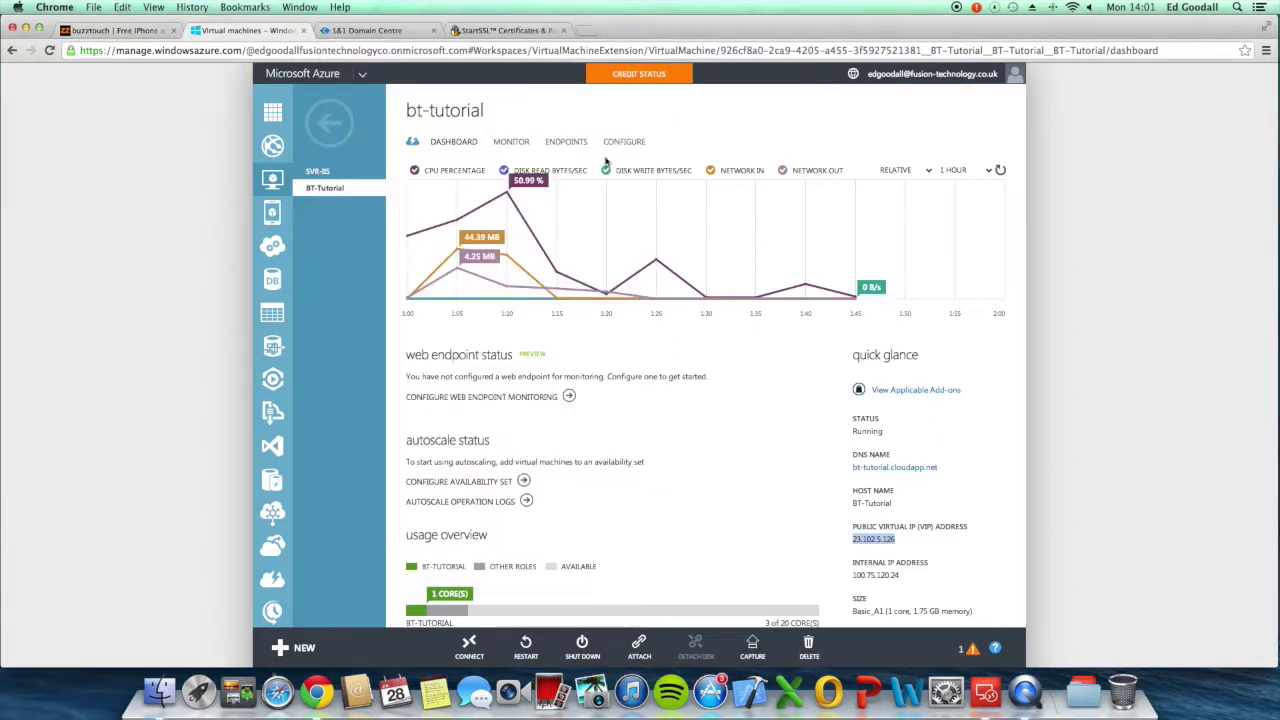
{"action": "left_click", "coordinate": [568, 145]}
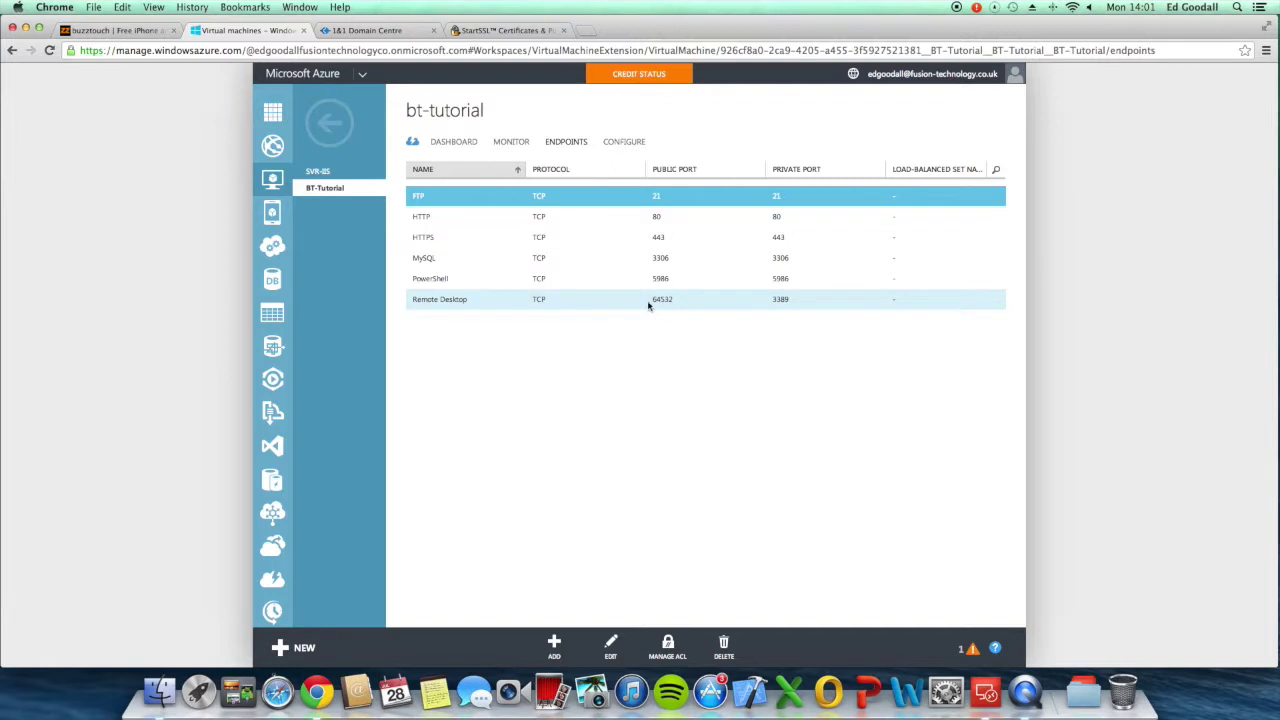
{"action": "left_click", "coordinate": [986, 690]}
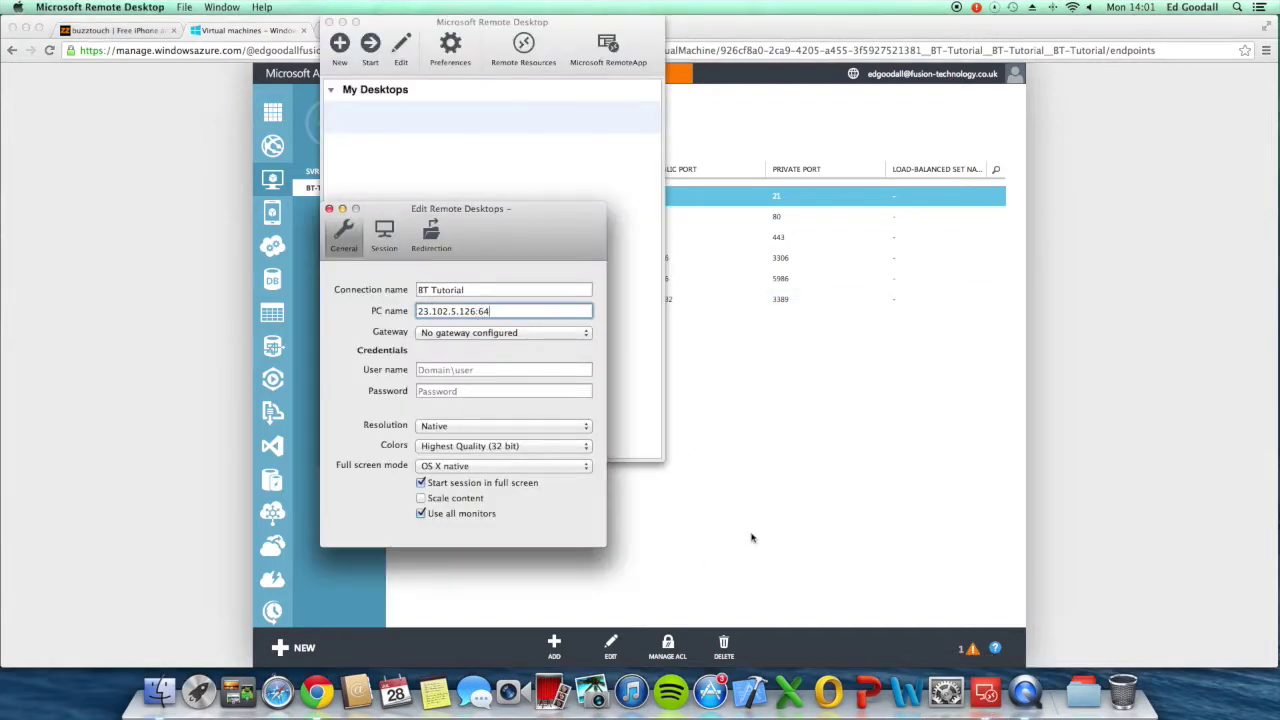
{"action": "type", "text": "2"}
{"action": "left_click", "coordinate": [329, 209]}
Step: Redirect the Mac's Downloads folder into the BT Tutorial connection's sessions
{"action": "left_click", "coordinate": [396, 127]}
{"action": "left_click", "coordinate": [403, 45]}
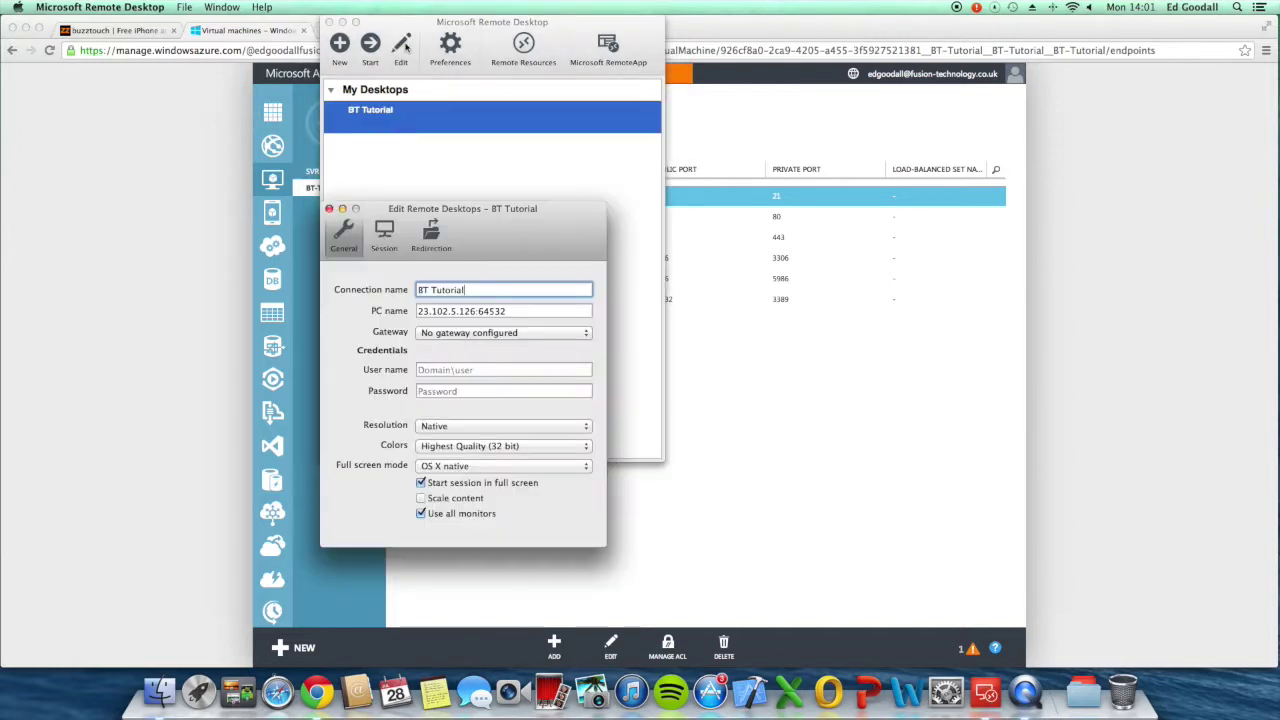
{"action": "left_click", "coordinate": [433, 231]}
{"action": "left_click", "coordinate": [336, 525]}
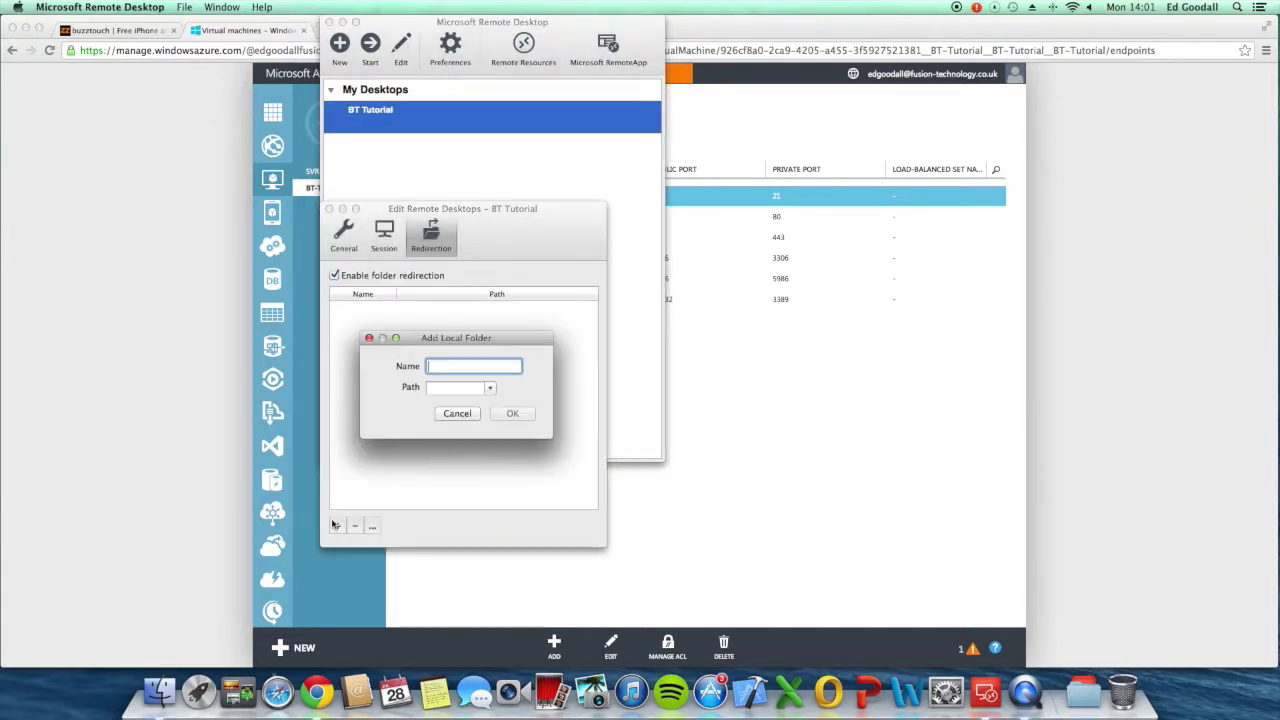
{"action": "left_click", "coordinate": [484, 388]}
{"action": "left_click", "coordinate": [486, 388]}
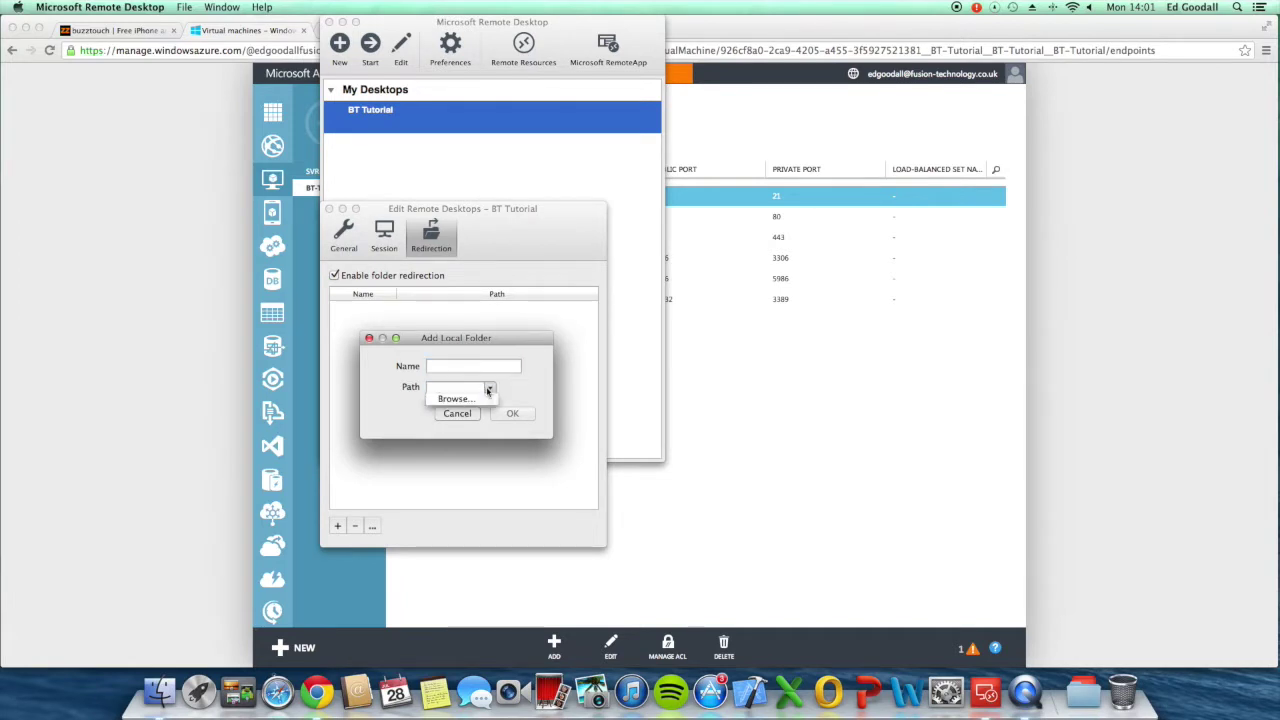
{"action": "left_click", "coordinate": [456, 399]}
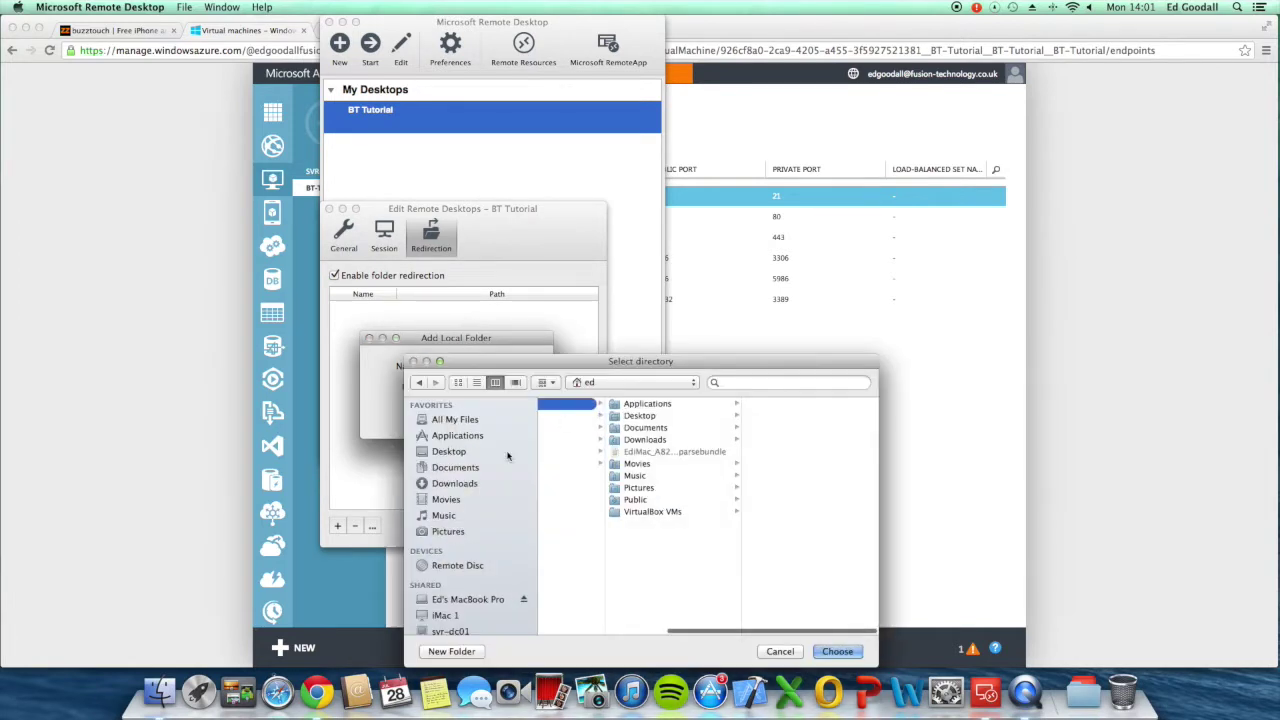
{"action": "left_click", "coordinate": [836, 652]}
{"action": "left_click", "coordinate": [510, 414]}
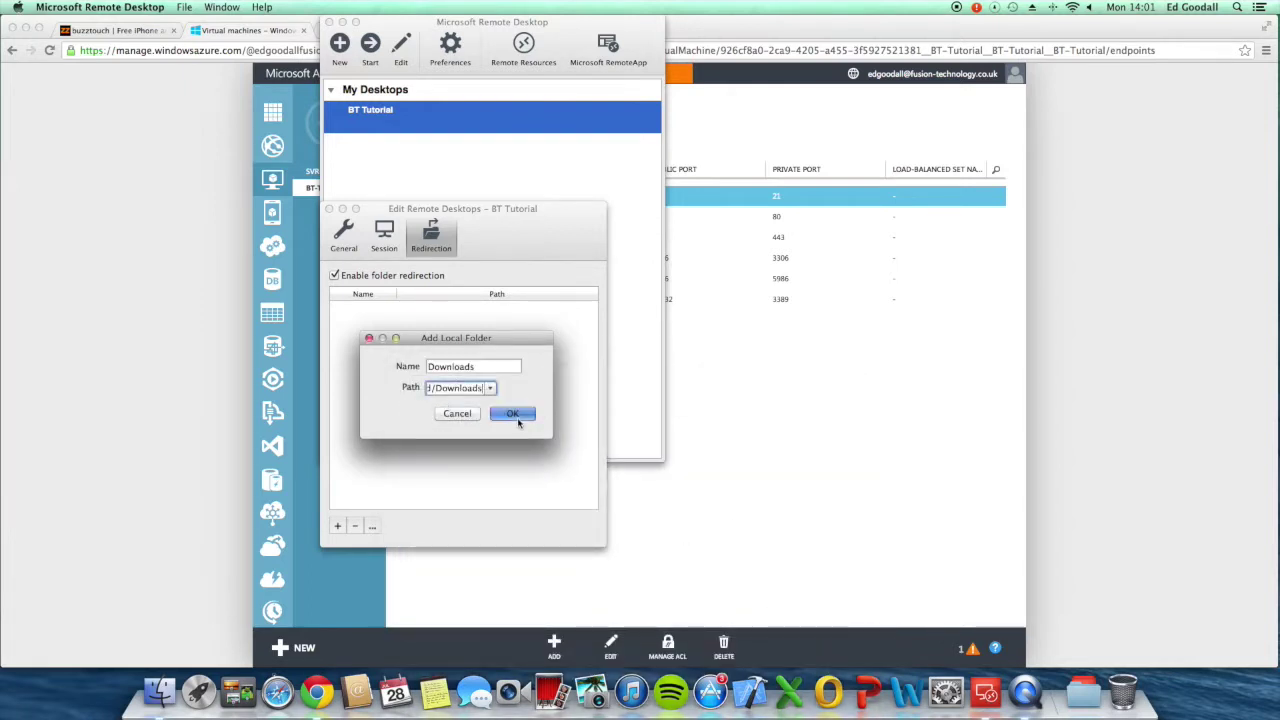
{"action": "left_click", "coordinate": [329, 209]}
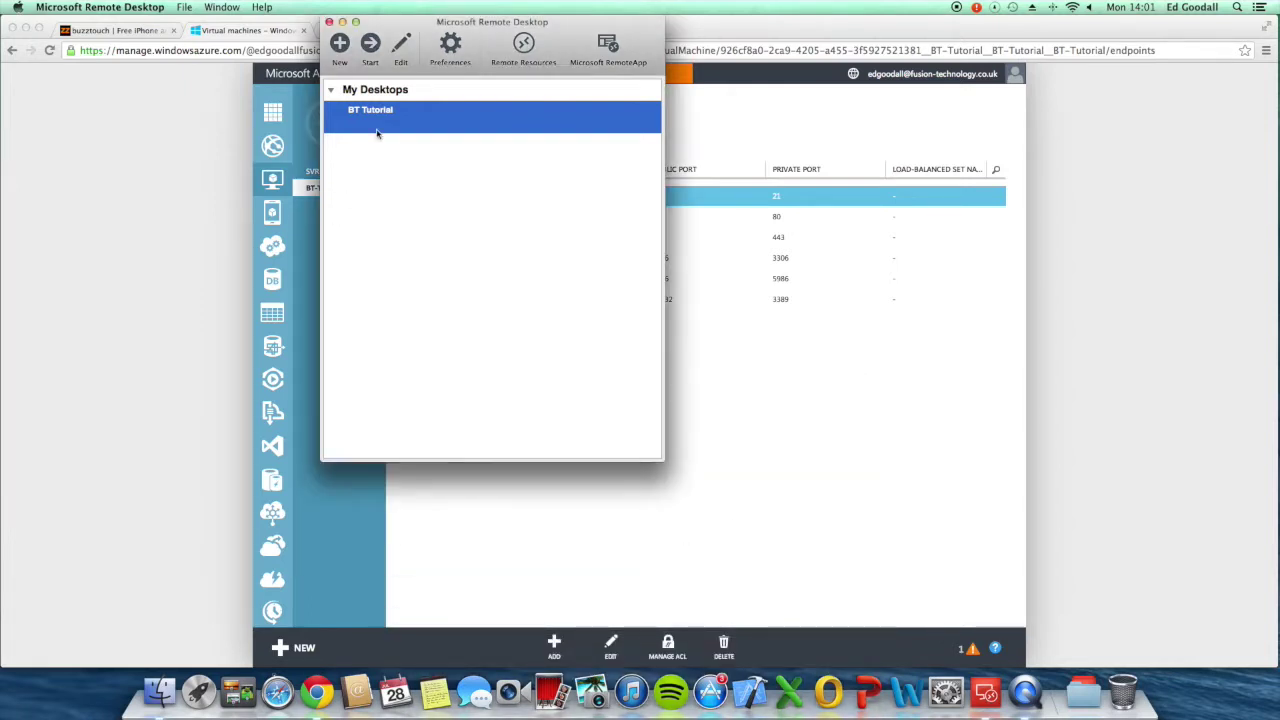
Step: Connect to BT Tutorial, accept the certificate warning, and sign in with the account password
{"action": "double_click", "coordinate": [377, 132]}
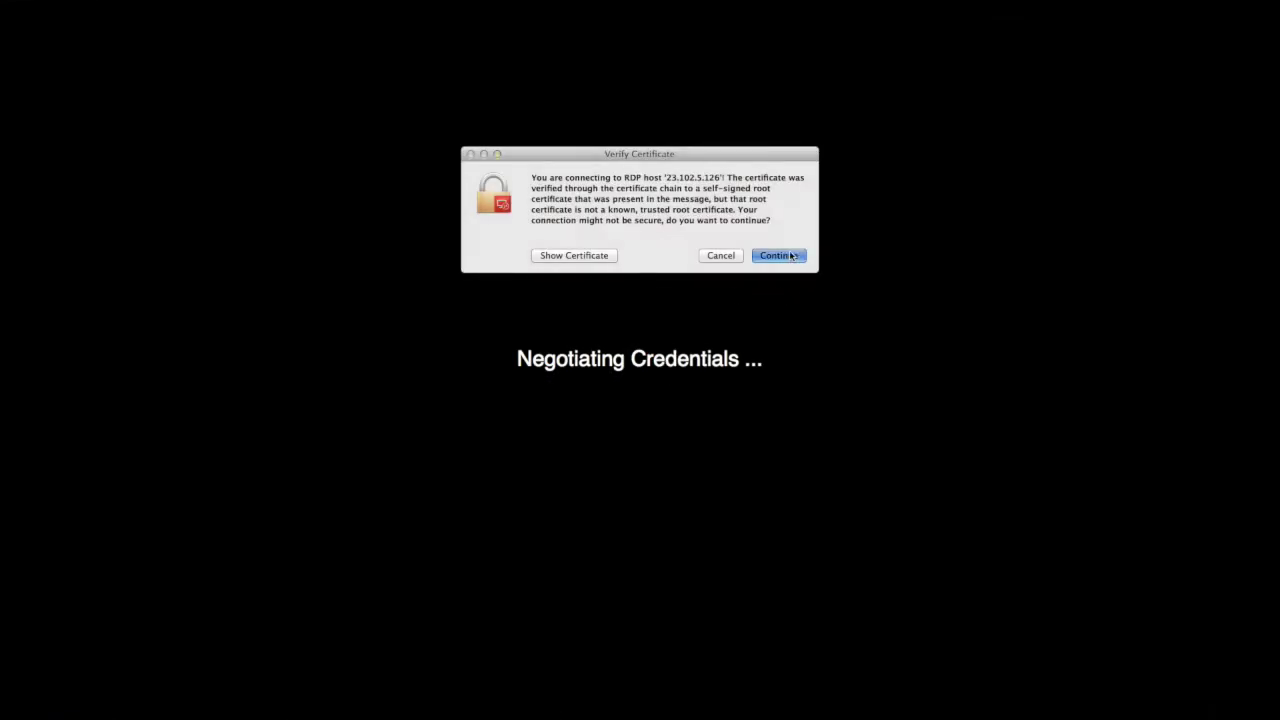
{"action": "left_click", "coordinate": [790, 256]}
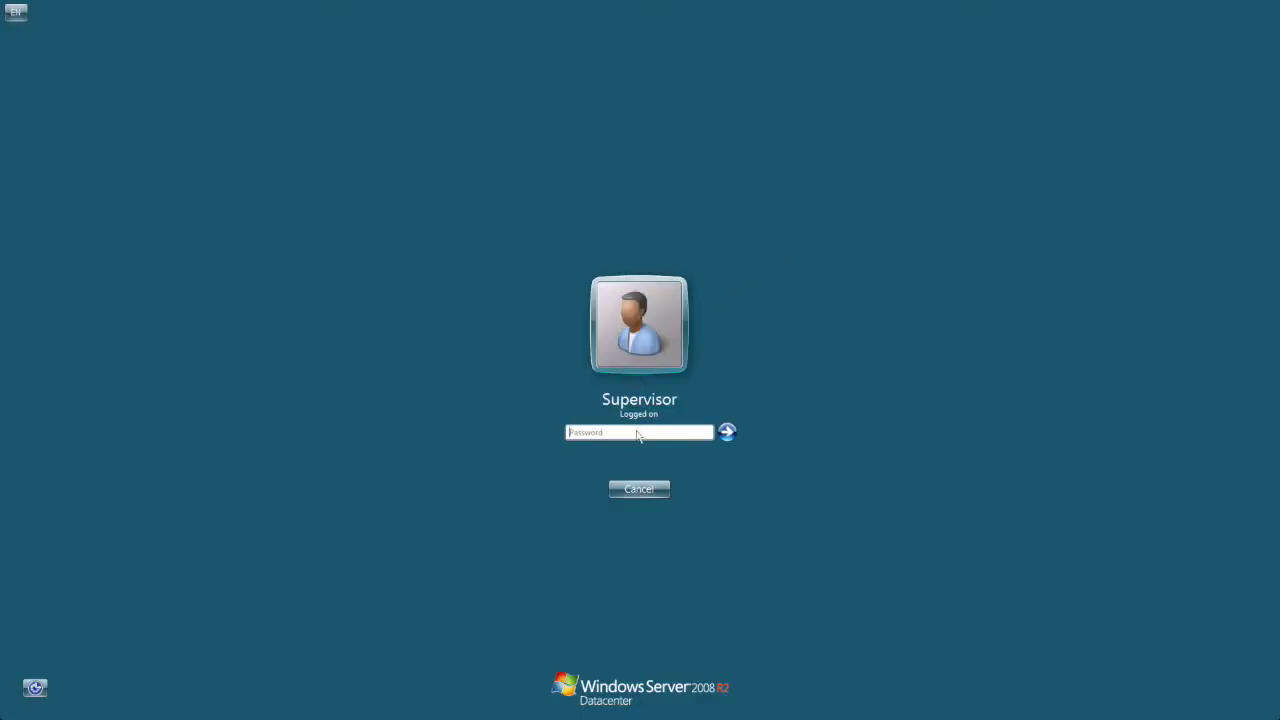
{"action": "left_click", "coordinate": [627, 430]}
{"action": "type", "text": "••••••••••"}
{"action": "key", "text": "Return"}
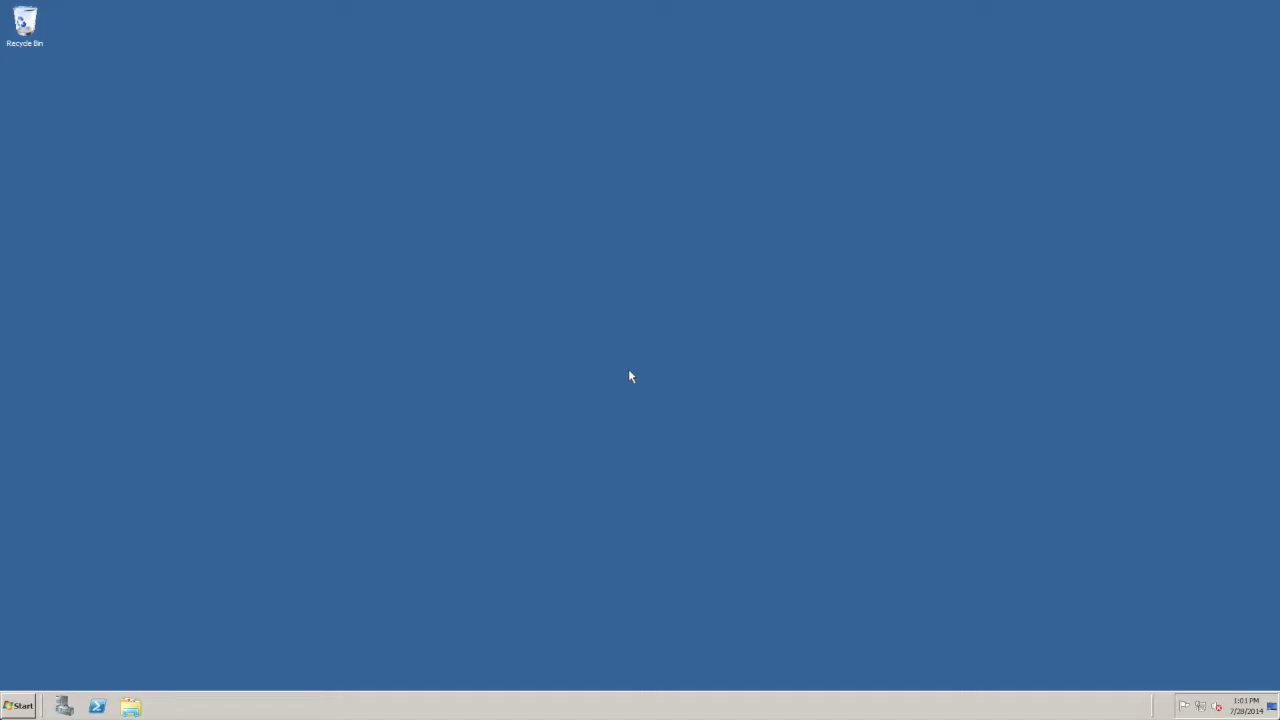
Step: Open the shared Downloads\BT-server folder and copy all its items
{"action": "left_click", "coordinate": [30, 703]}
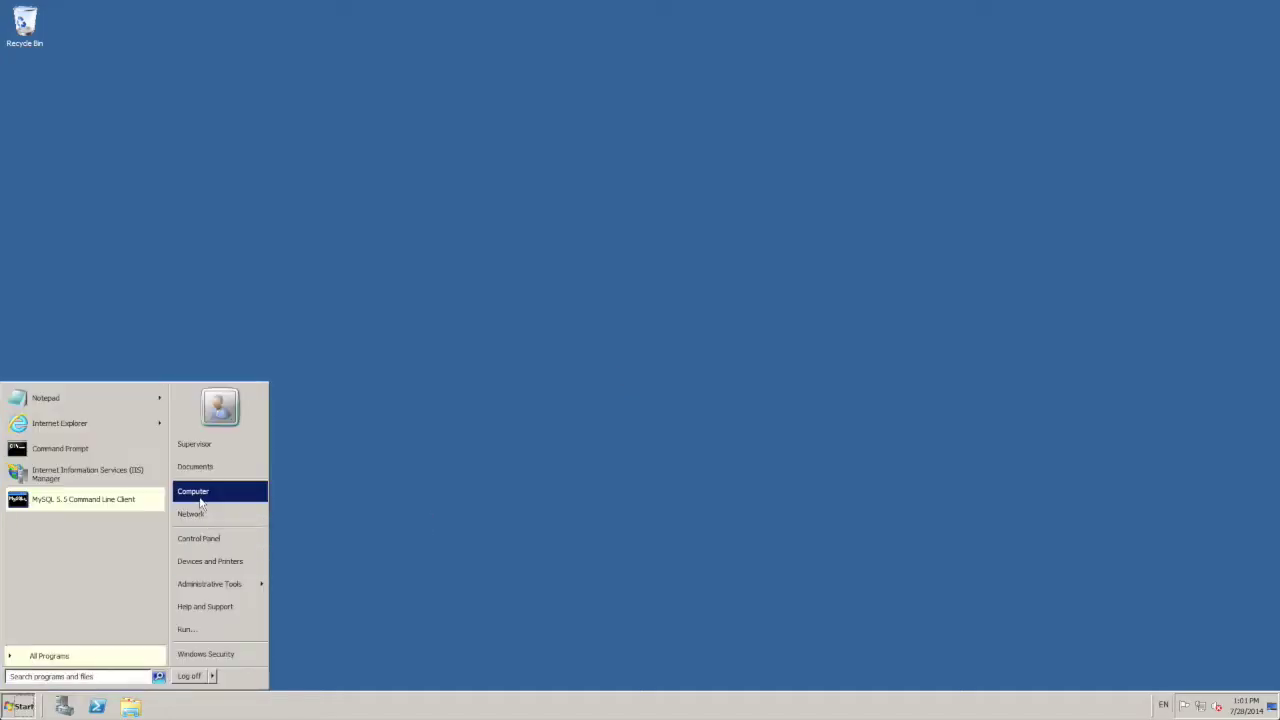
{"action": "left_click", "coordinate": [202, 497]}
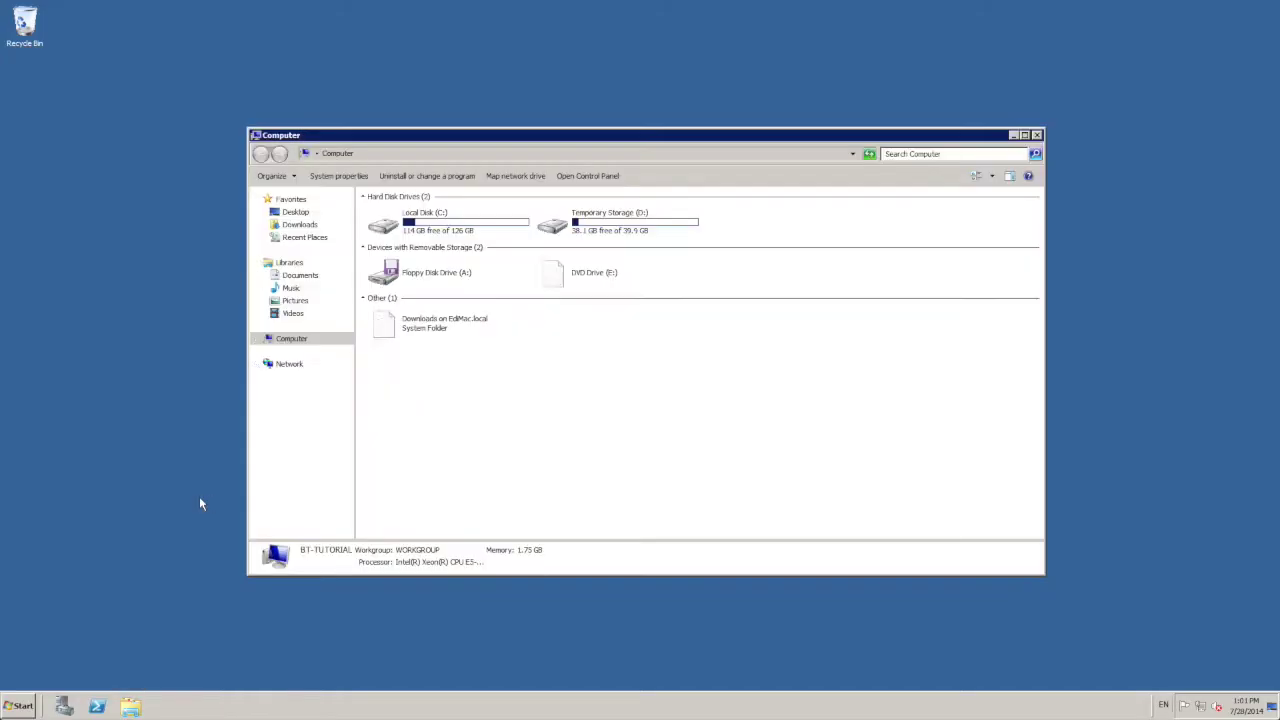
{"action": "double_click", "coordinate": [427, 330]}
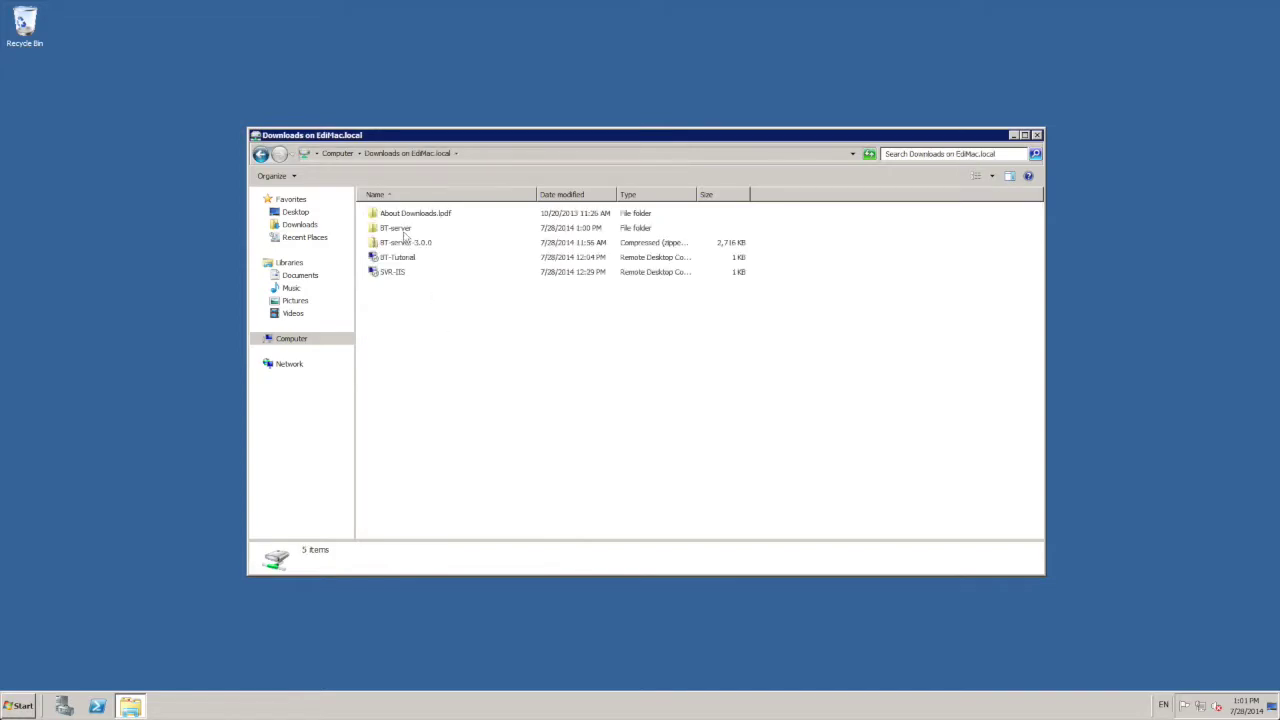
{"action": "left_click", "coordinate": [404, 230]}
{"action": "double_click", "coordinate": [404, 230]}
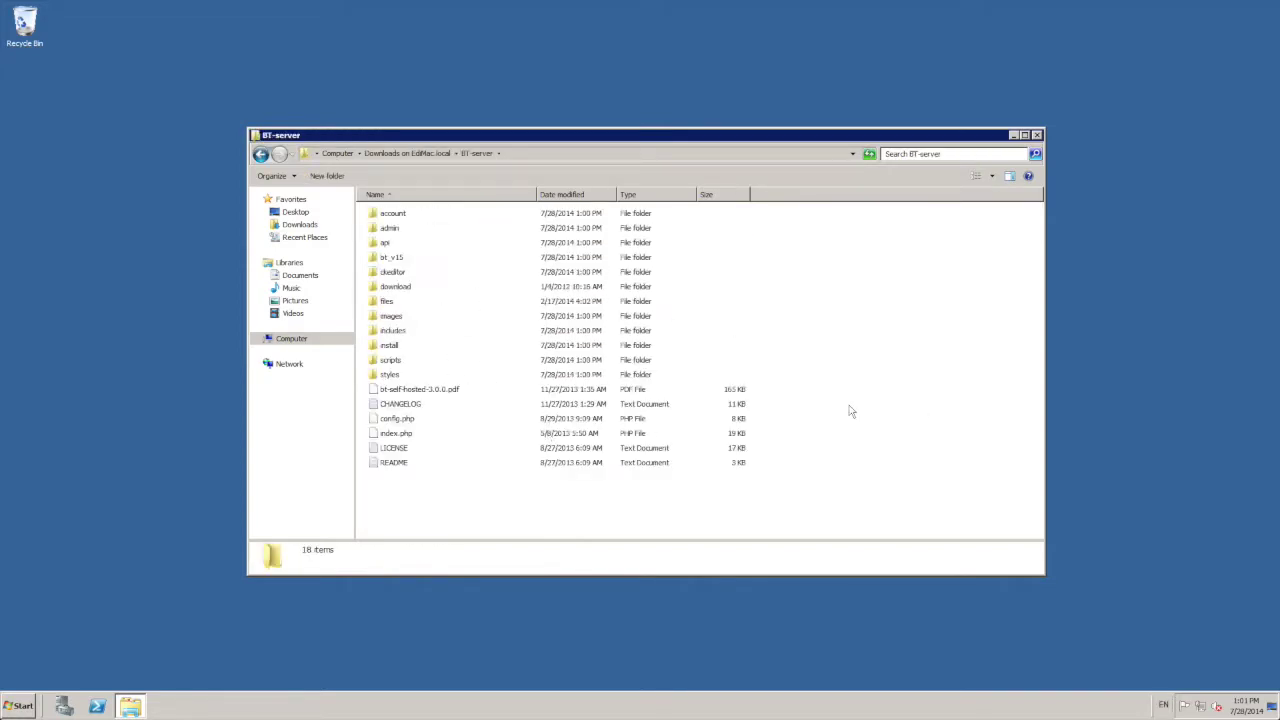
{"action": "key", "text": "ctrl+a"}
Step: Paste the BT-server items into C:\inetpub\BT Tutorial and close the window
{"action": "left_click", "coordinate": [292, 339]}
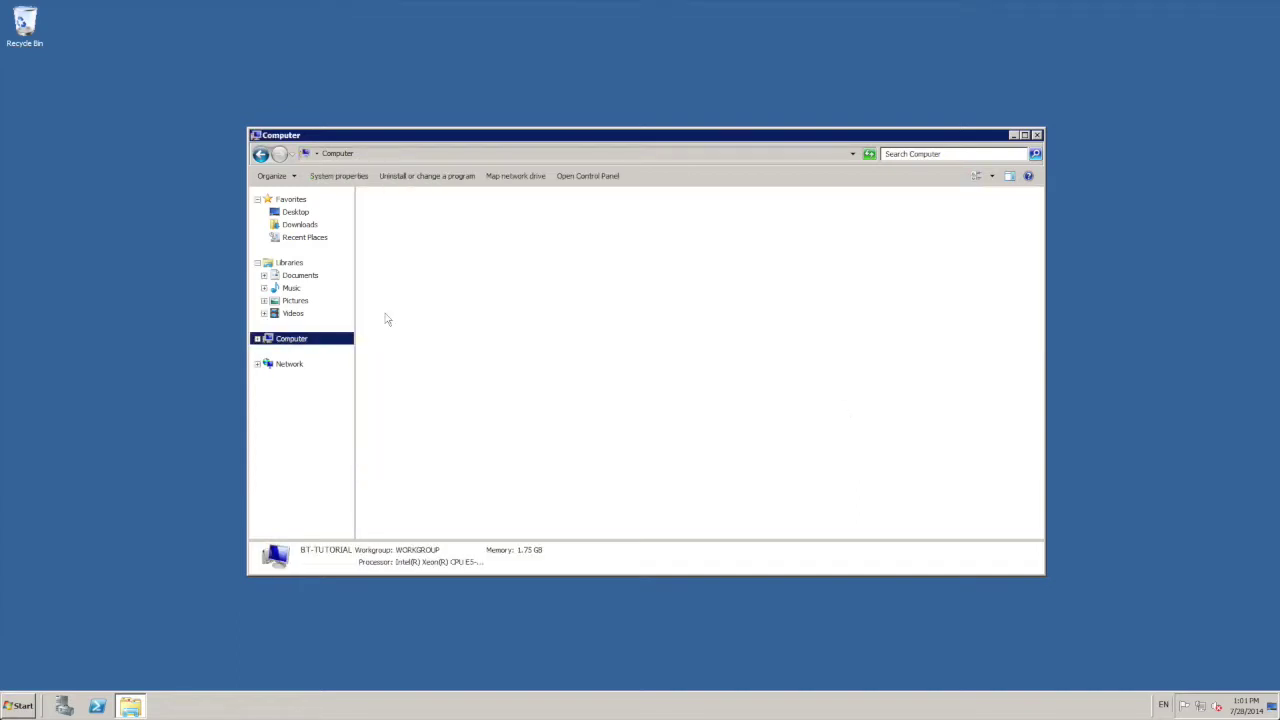
{"action": "double_click", "coordinate": [405, 225]}
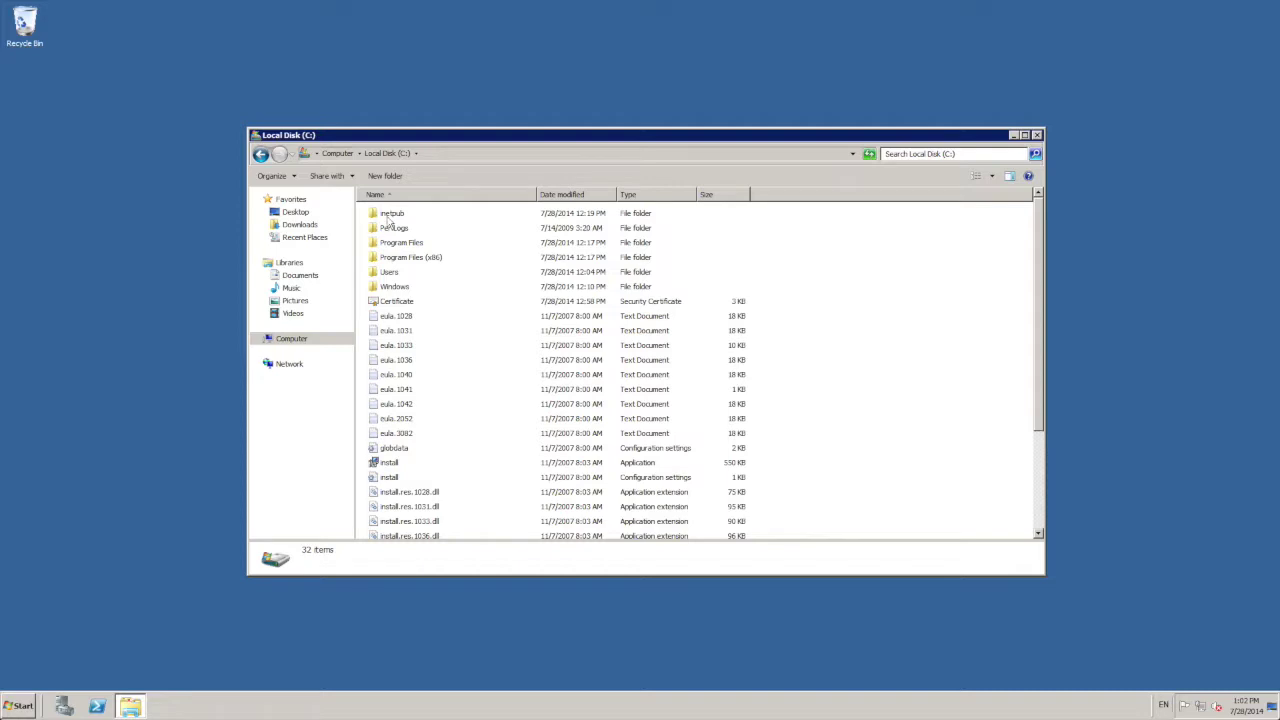
{"action": "left_click", "coordinate": [387, 216]}
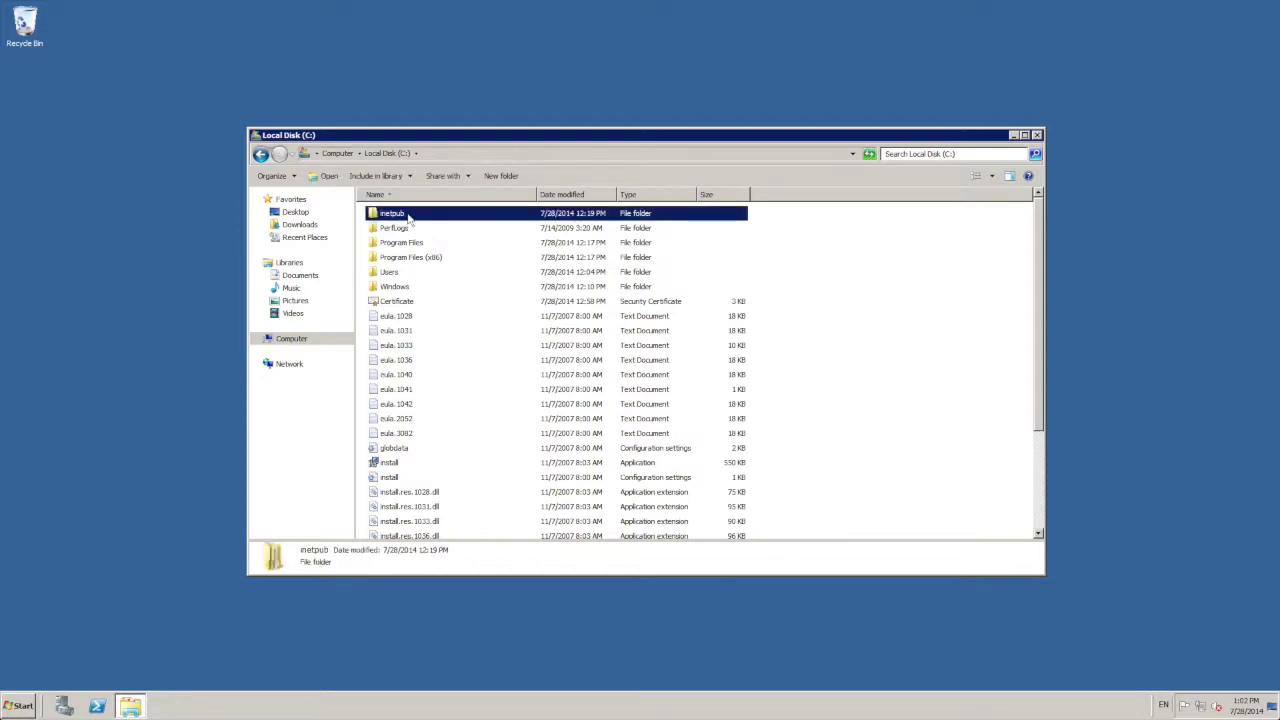
{"action": "double_click", "coordinate": [405, 216]}
{"action": "double_click", "coordinate": [402, 213]}
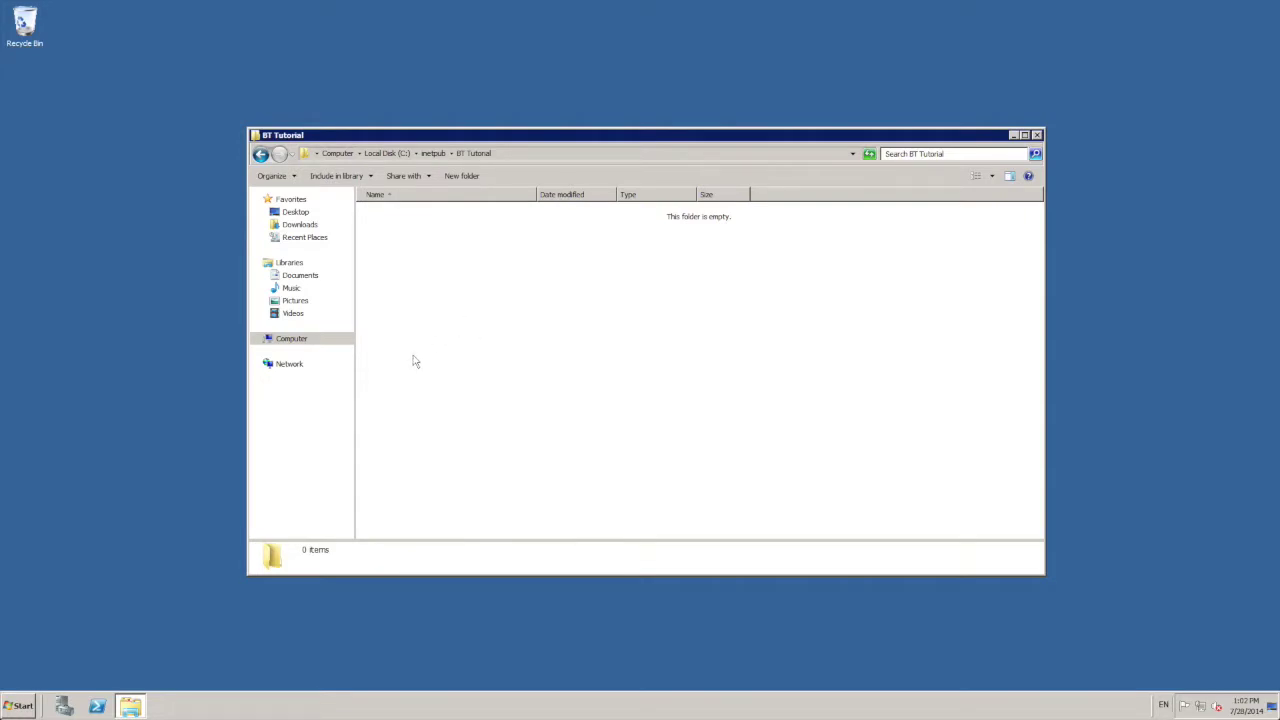
{"action": "left_click", "coordinate": [272, 176]}
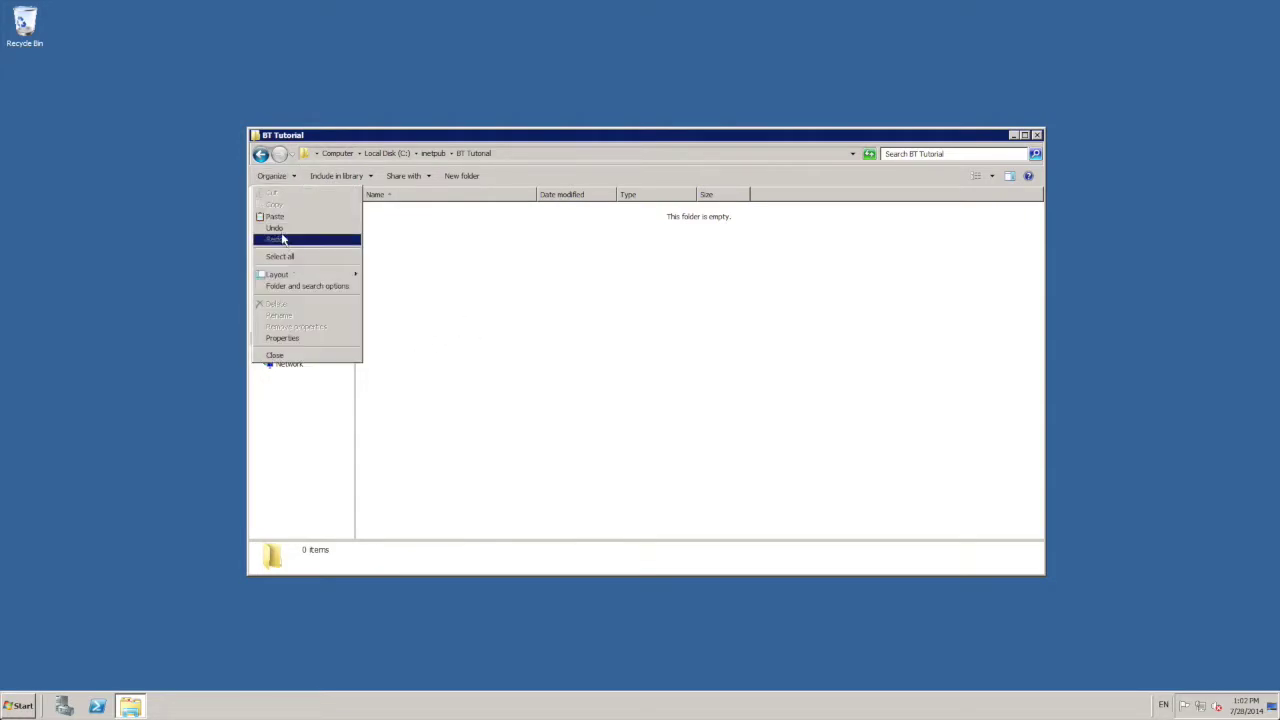
{"action": "left_click", "coordinate": [276, 216]}
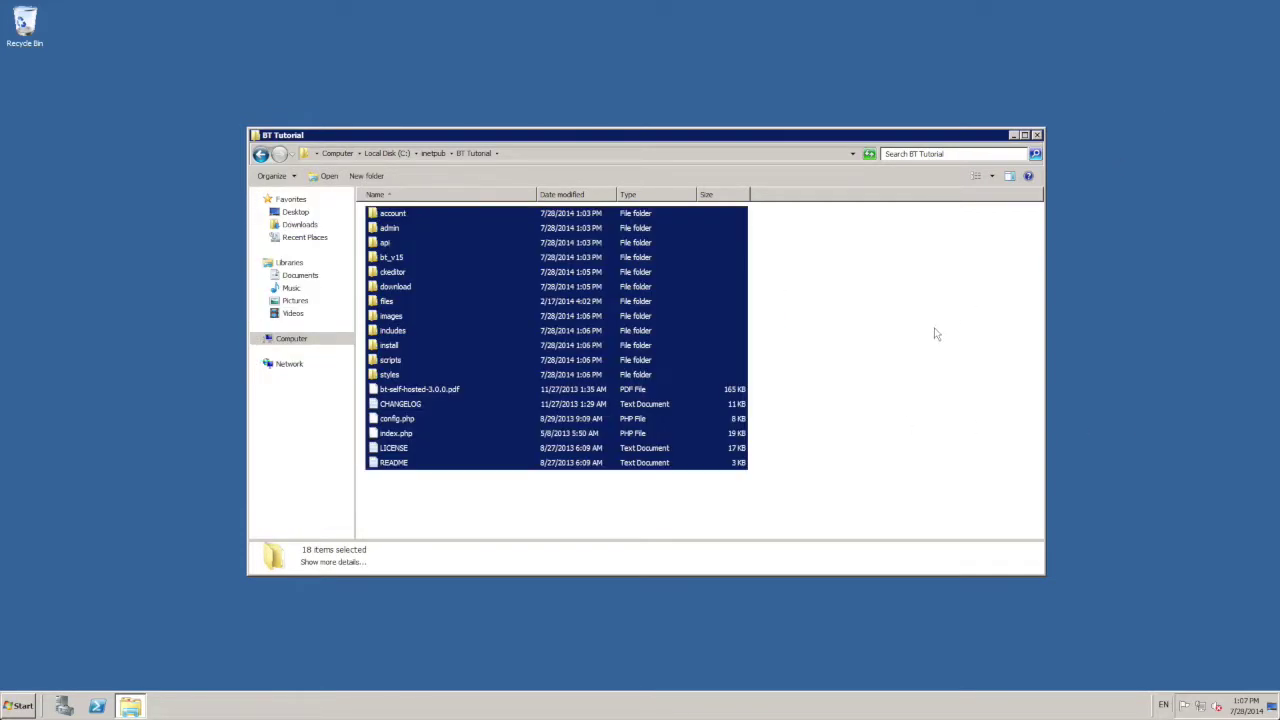
{"action": "left_click", "coordinate": [935, 333]}
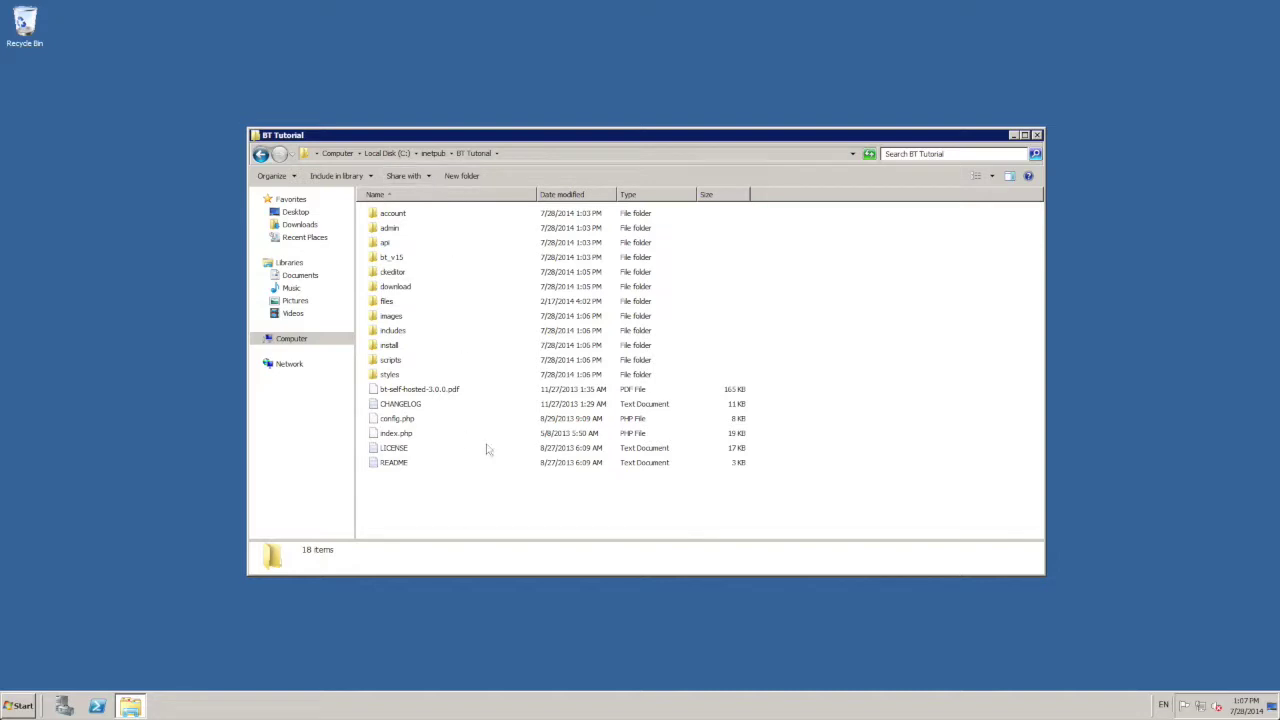
{"action": "left_click", "coordinate": [1037, 134]}
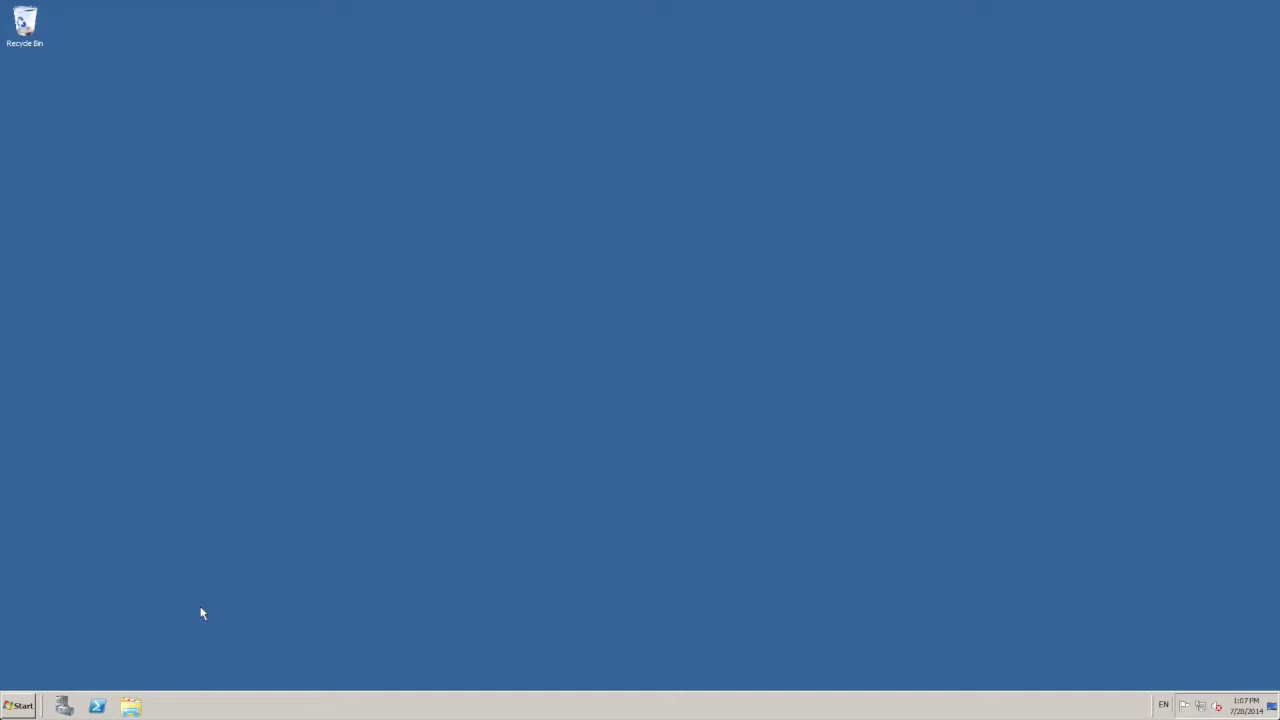
Step: Log in to MySQL 5.5 Command Line Client and create the buzztouch database
{"action": "left_click", "coordinate": [24, 706]}
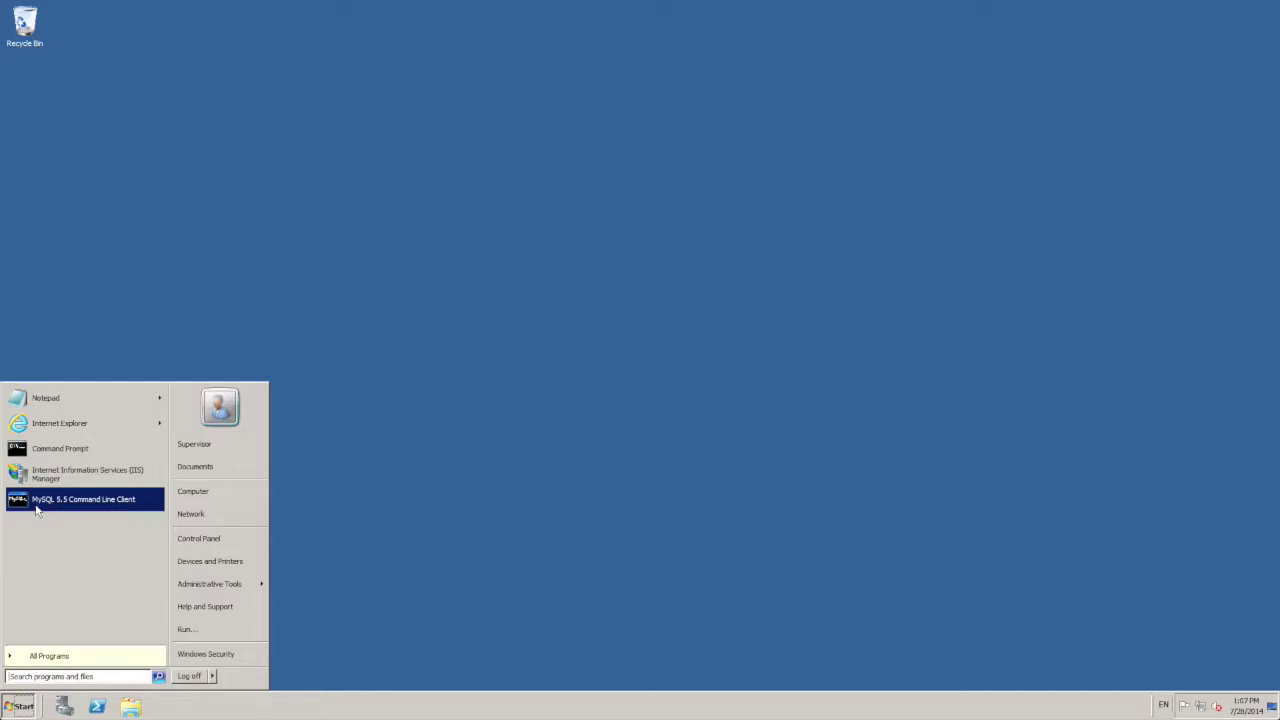
{"action": "left_click", "coordinate": [88, 505]}
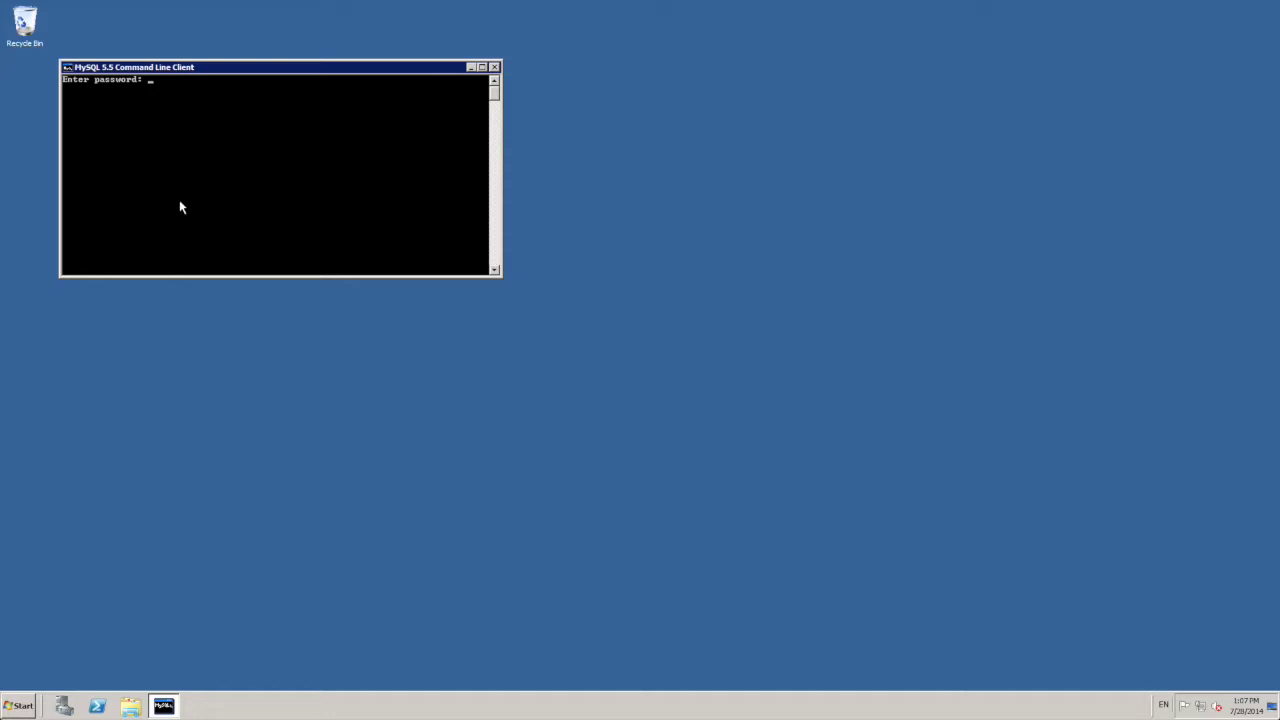
{"action": "left_click_drag", "start_coordinate": [176, 67], "coordinate": [206, 96]}
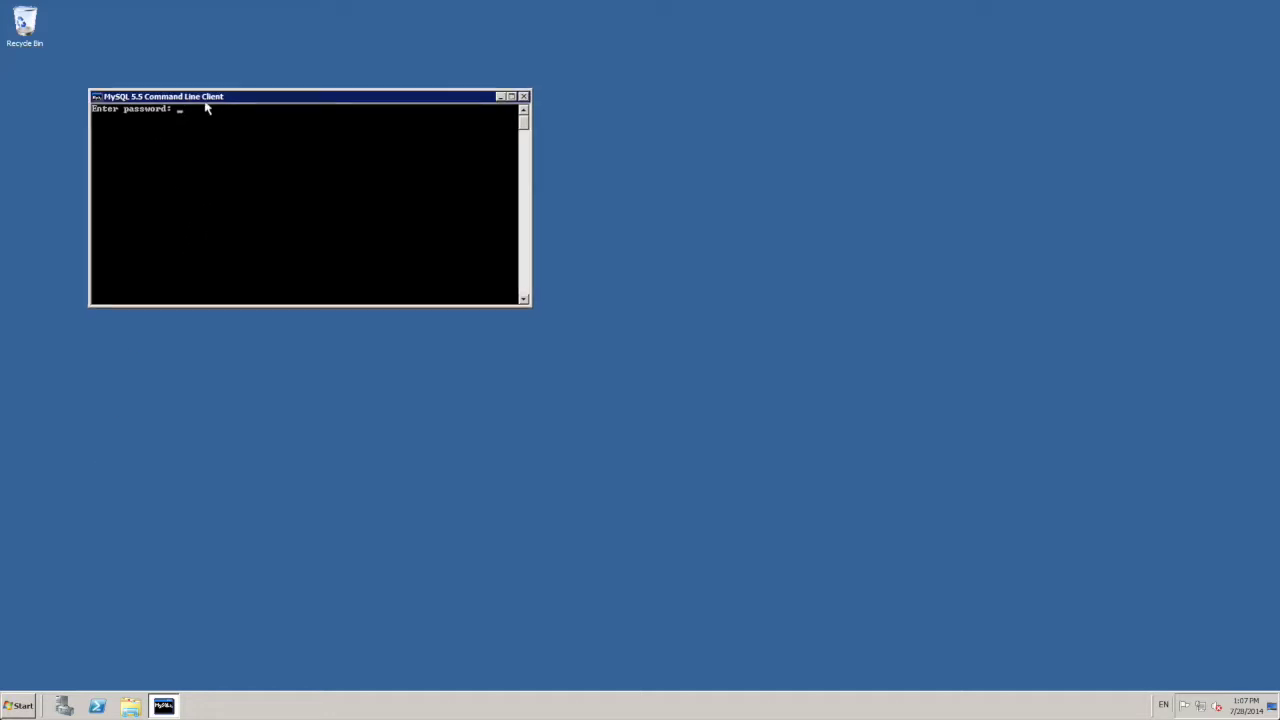
{"action": "type", "text": "*********"}
{"action": "key", "text": "Return"}
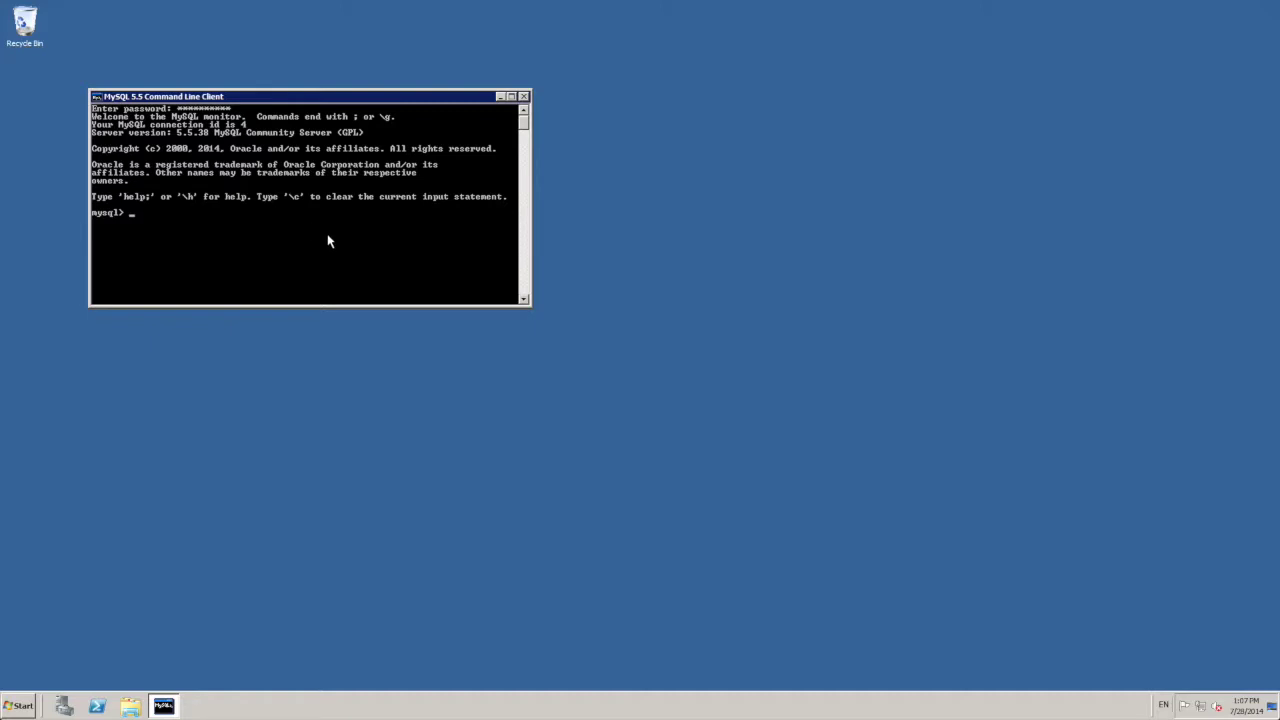
{"action": "type", "text": "create databas"}
{"action": "type", "text": "e huzxz"}
{"action": "type", "text": "ztouch"}
{"action": "type", "text": ";"}
{"action": "key", "text": "Return"}
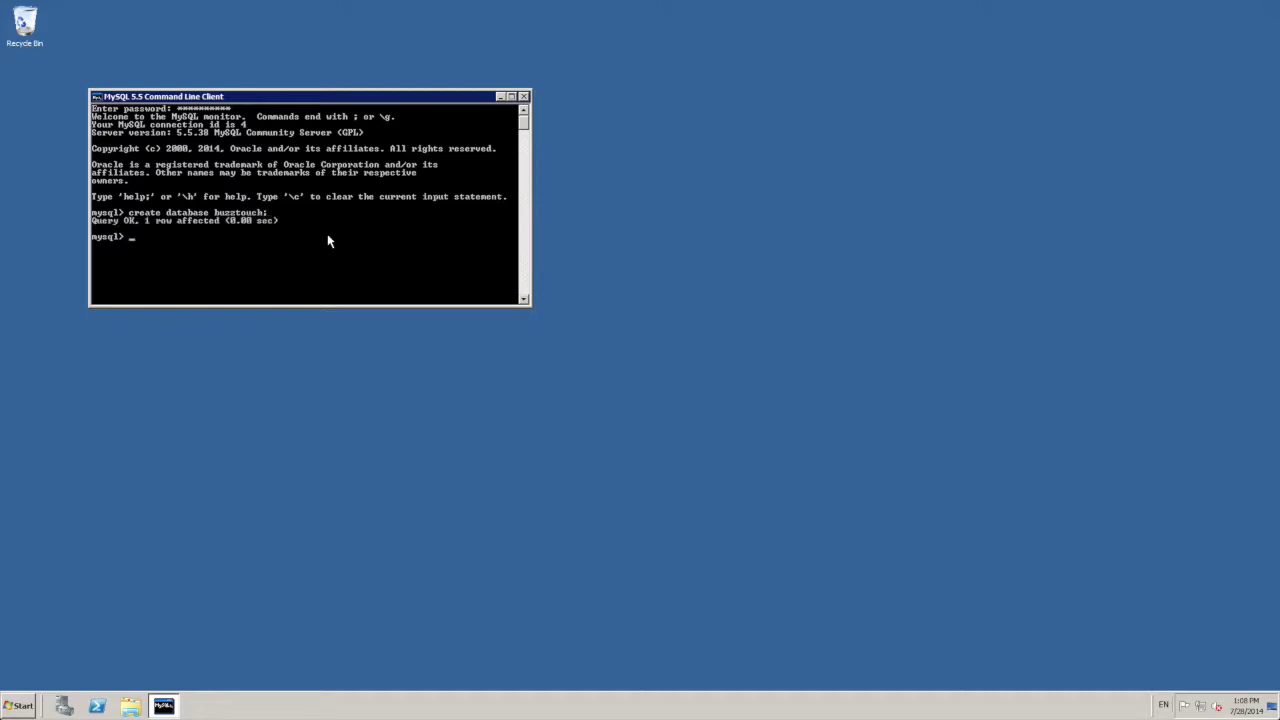
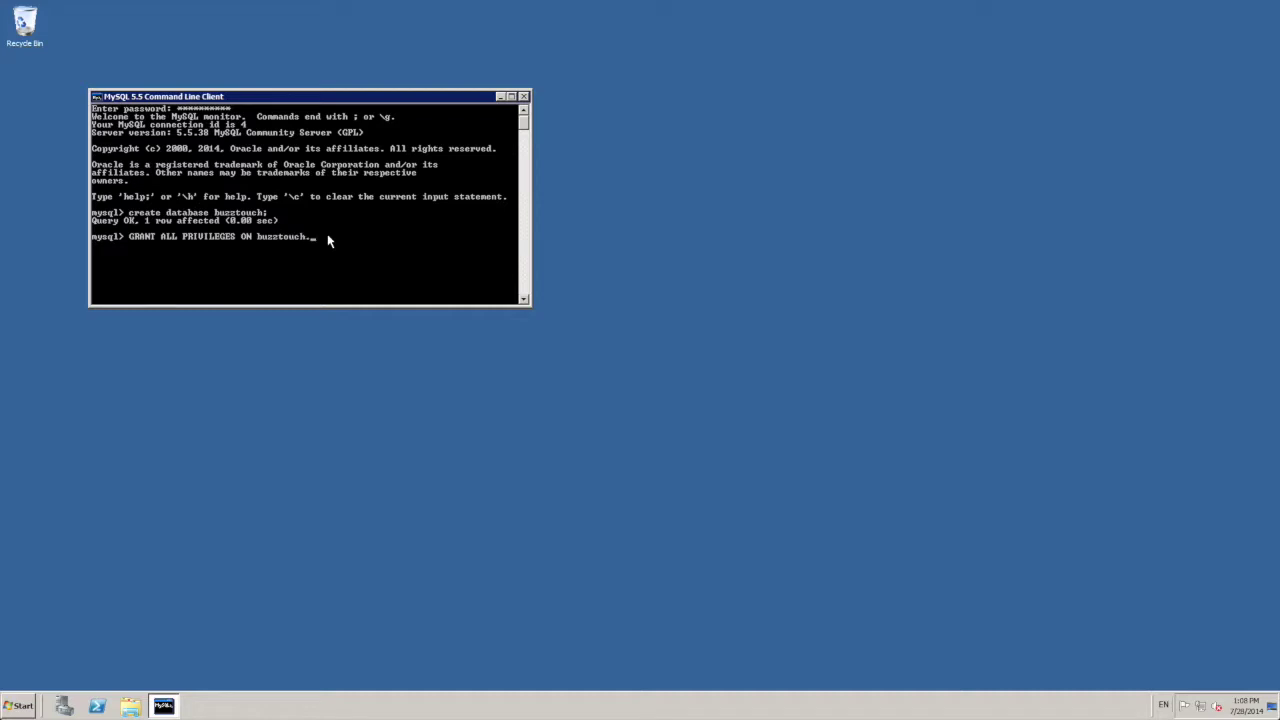
Step: Grant all privileges on buzztouch.* to user_bt@localhost with a password, then close the client
{"action": "key", "text": "BackSpace"}
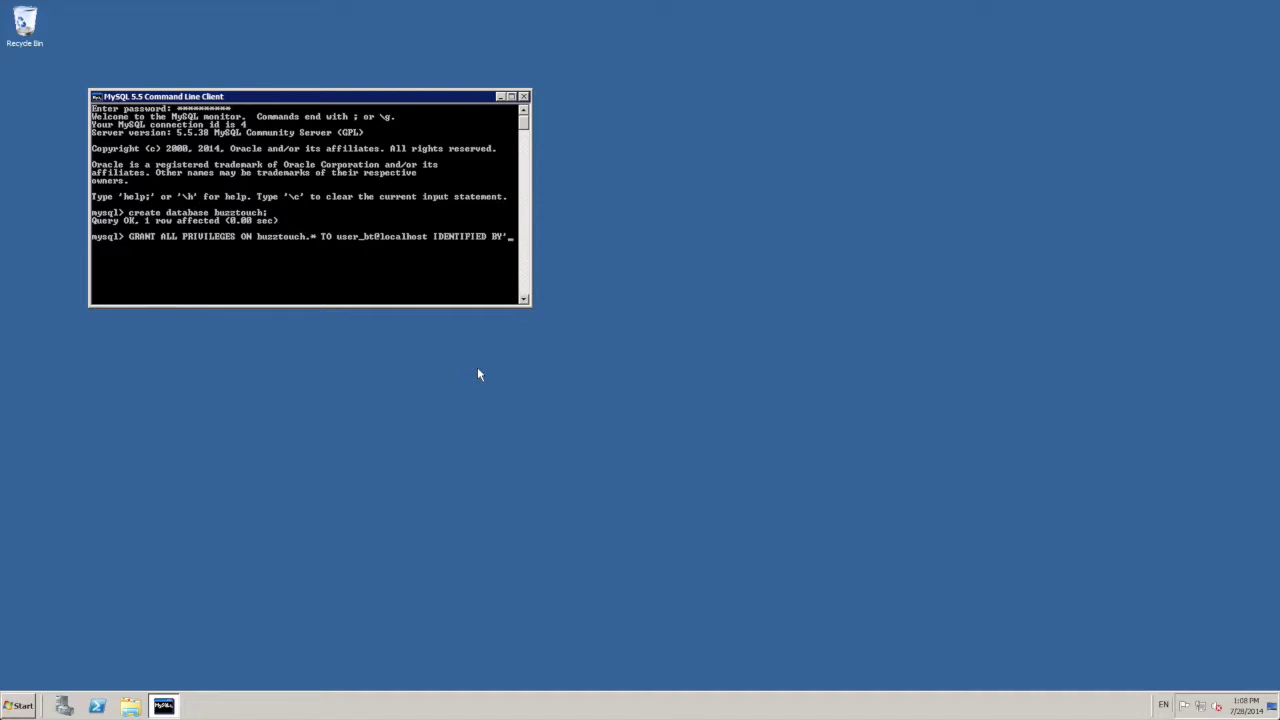
{"action": "key", "text": "Return"}
{"action": "key", "text": "BackSpace"}
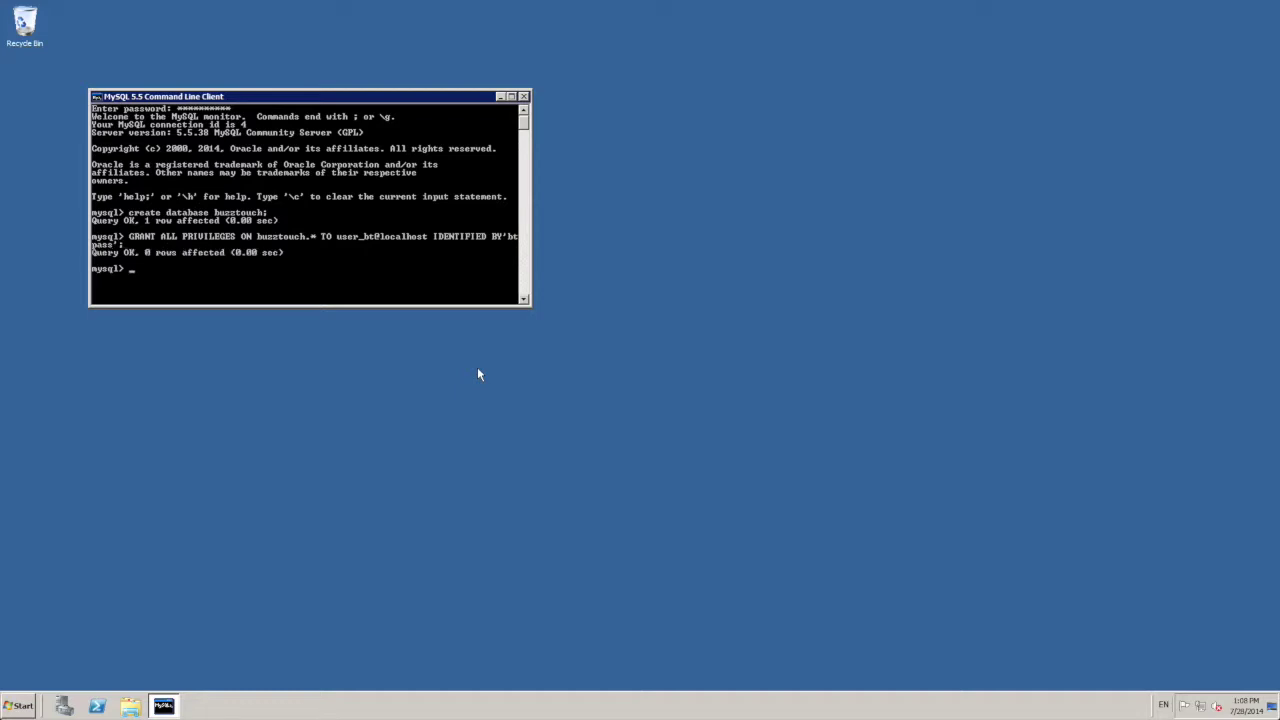
{"action": "left_click", "coordinate": [523, 97]}
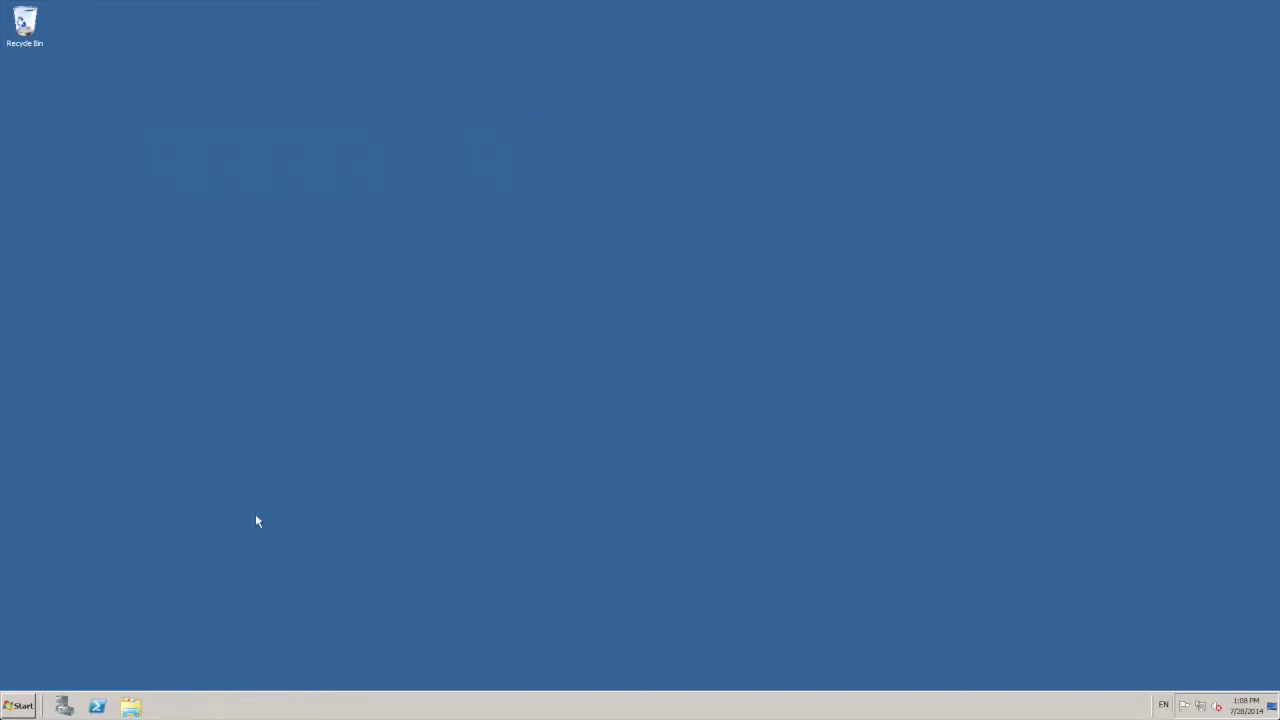
{"action": "left_click", "coordinate": [30, 707]}
{"action": "left_click", "coordinate": [91, 424]}
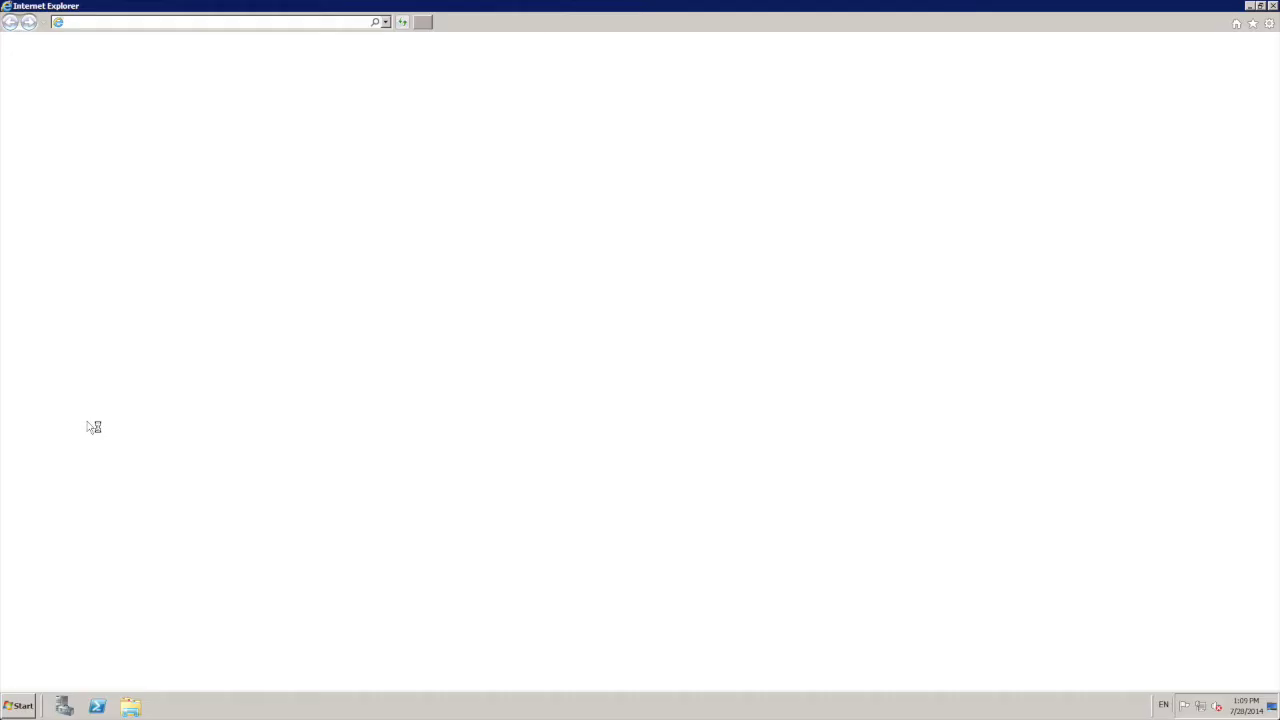
{"action": "left_click", "coordinate": [197, 22]}
{"action": "type", "text": "http:"}
{"action": "type", "text": "//tutorial."}
{"action": "type", "text": "fu"}
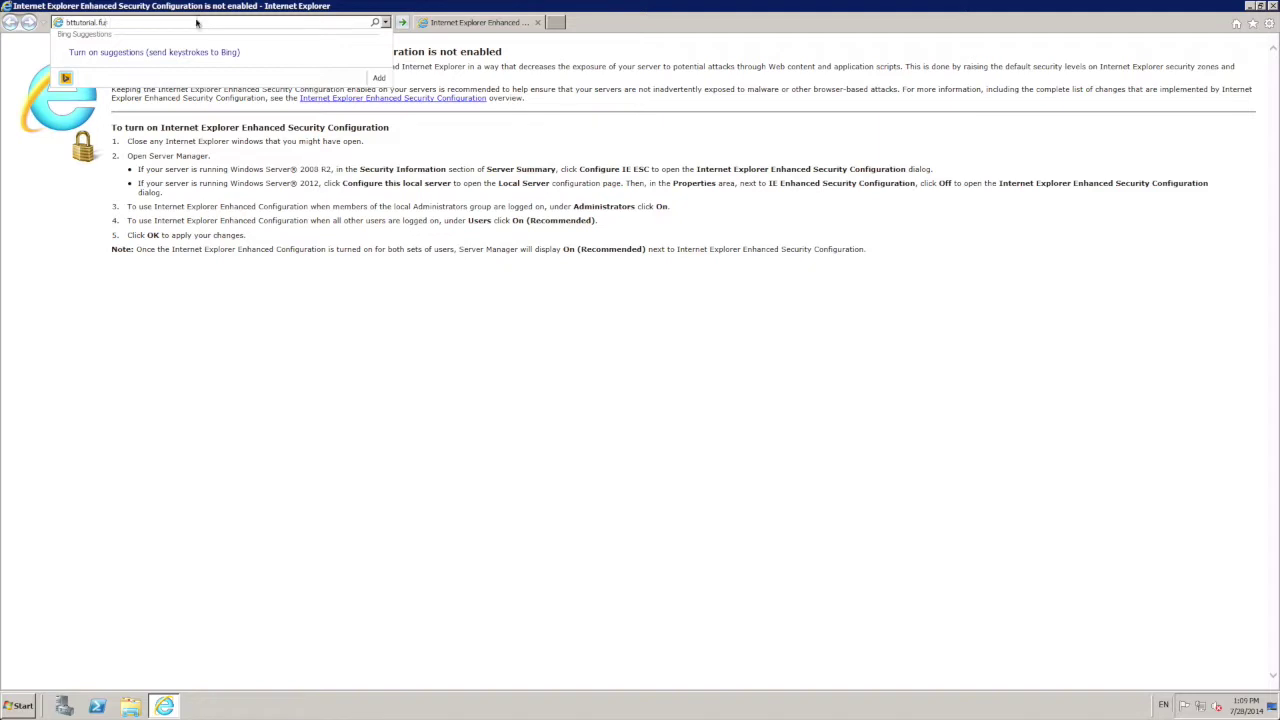
{"action": "type", "text": "sion-technology.co.uk"}
{"action": "key", "text": "Return"}
{"action": "type", "text": "install"}
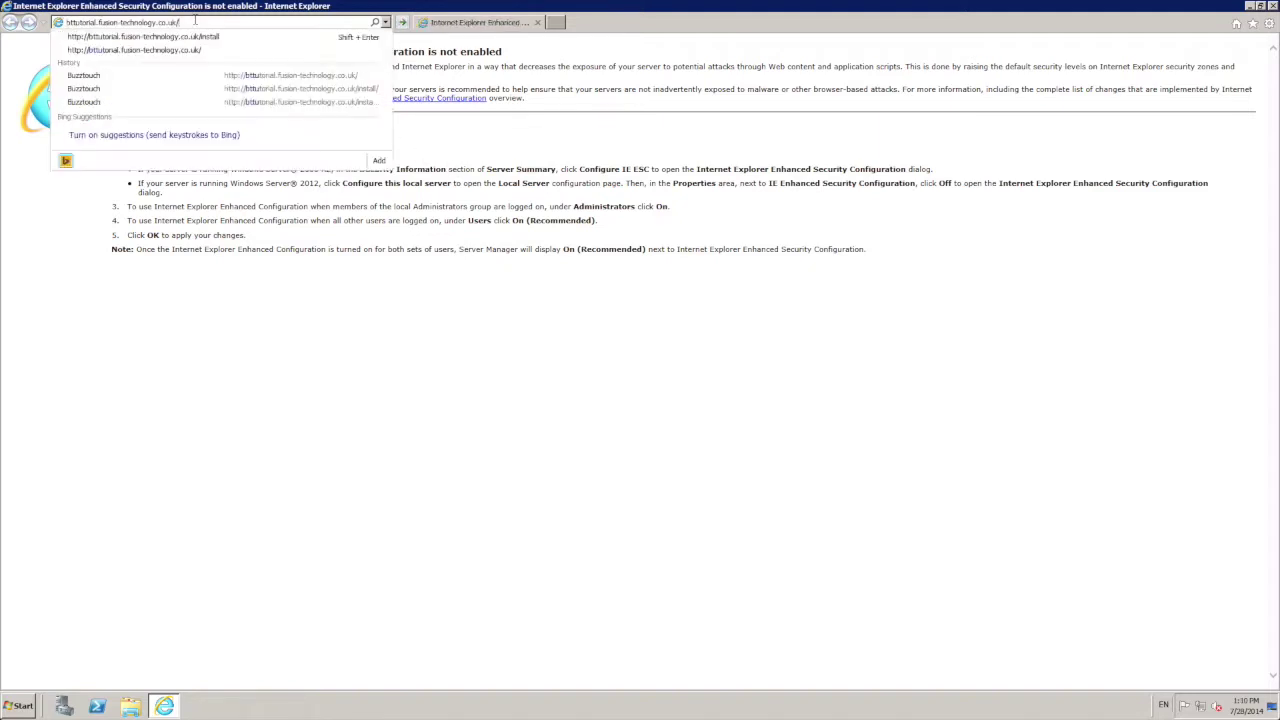
{"action": "key", "text": "Return"}
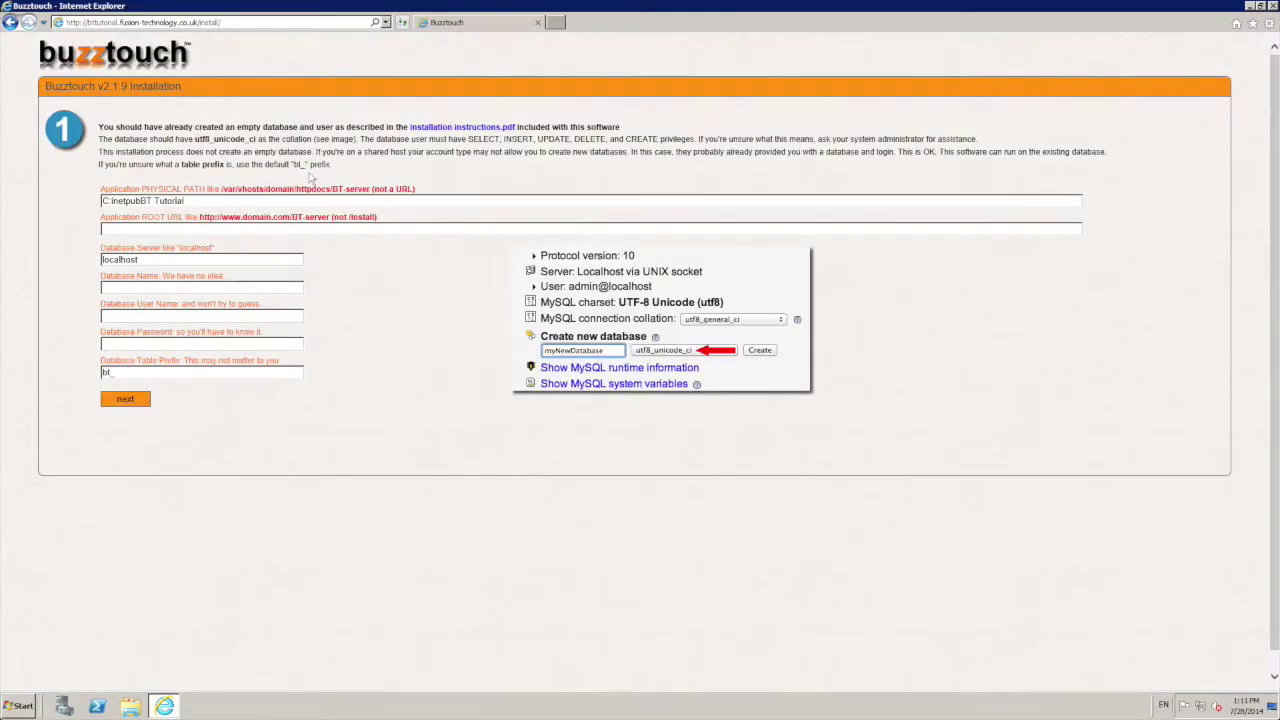
Step: Replace the installer's physical path with C:\inetpub\BT Tutorial
{"action": "left_click_drag", "start_coordinate": [186, 201], "coordinate": [57, 204]}
{"action": "type", "text": "c"}
{"action": "key", "text": "BackSpace"}
{"action": "type", "text": "C:\\inetpub\\BT Tutorial"}
{"action": "left_click", "coordinate": [166, 229]}
{"action": "type", "text": "https:"}
{"action": "type", "text": "//bttutorial.fusion-tech"}
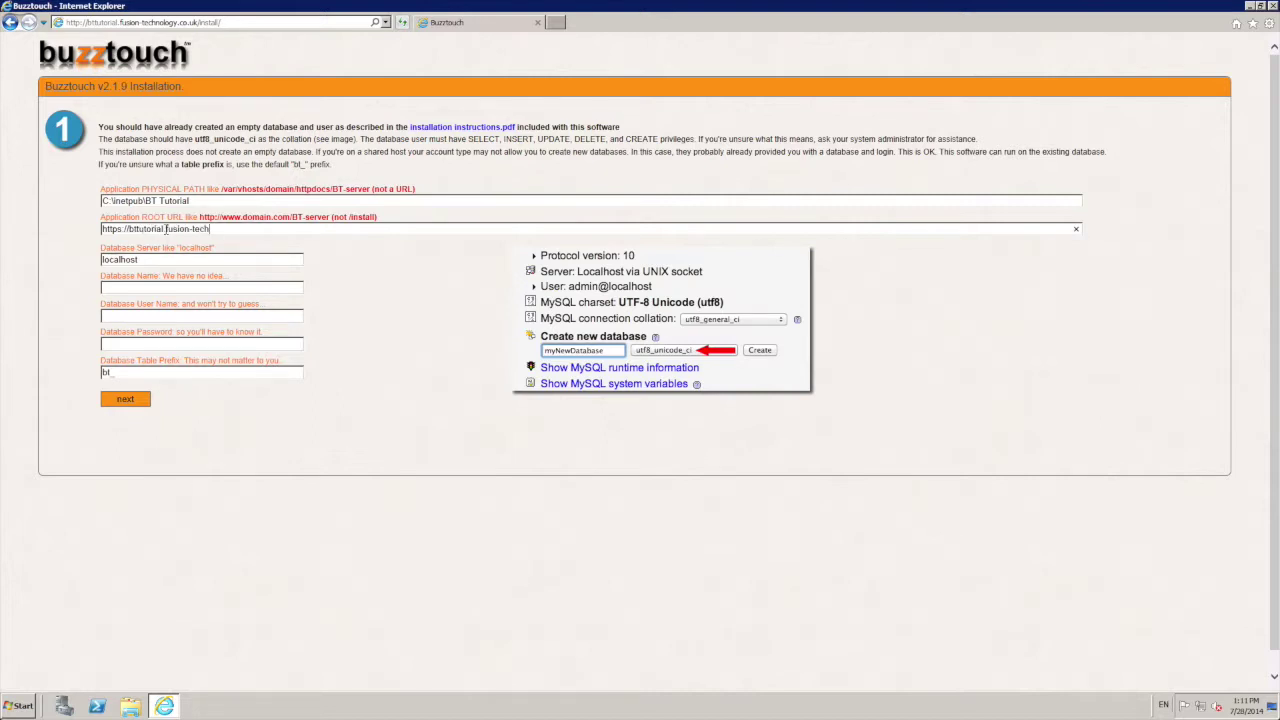
{"action": "type", "text": "nology.co.ukbuzztouch"}
{"action": "type", "text": "user_bt"}
{"action": "key", "text": "Tab"}
{"action": "type", "text": "•••••••"}
{"action": "left_click", "coordinate": [138, 403]}
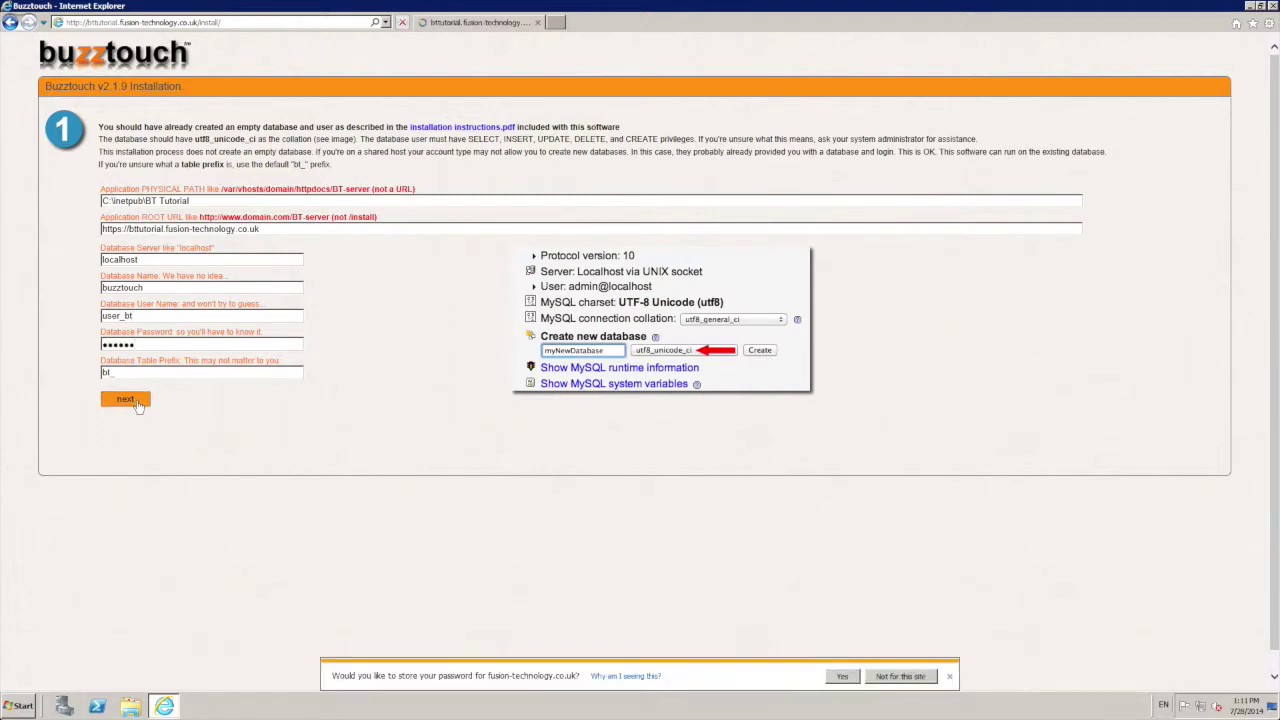
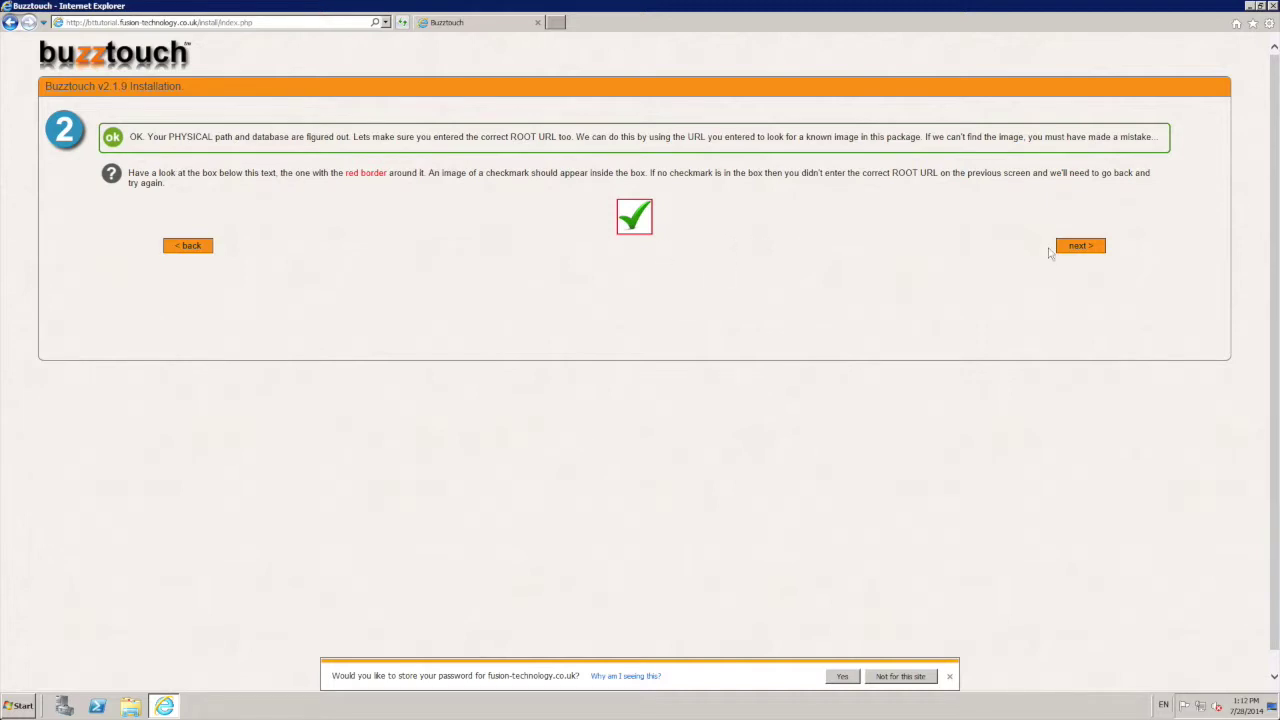
Step: Dismiss the save-password offer and advance the installer to step 3, Verify Directory Structure
{"action": "left_click", "coordinate": [950, 676]}
{"action": "left_click", "coordinate": [1078, 246]}
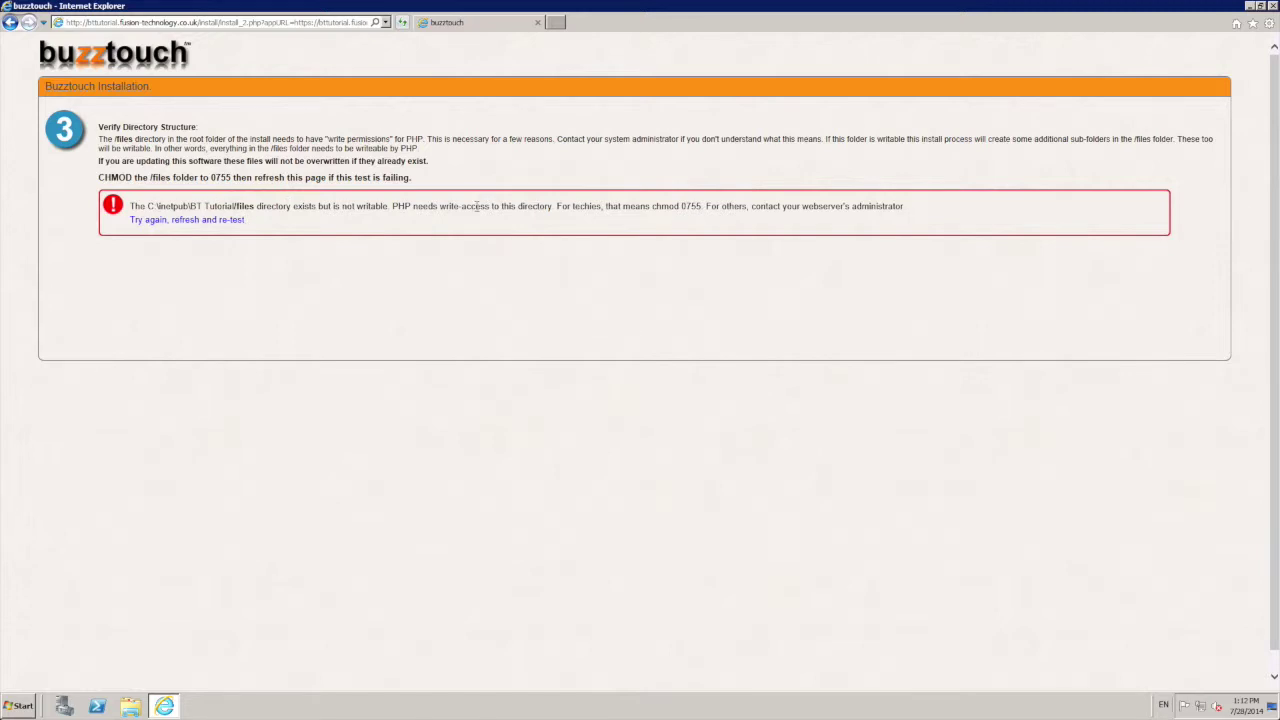
Step: Browse in Windows Explorer to the files folder inside C:\inetpub\BT Tutorial
{"action": "double_click", "coordinate": [222, 179]}
{"action": "left_click", "coordinate": [220, 320]}
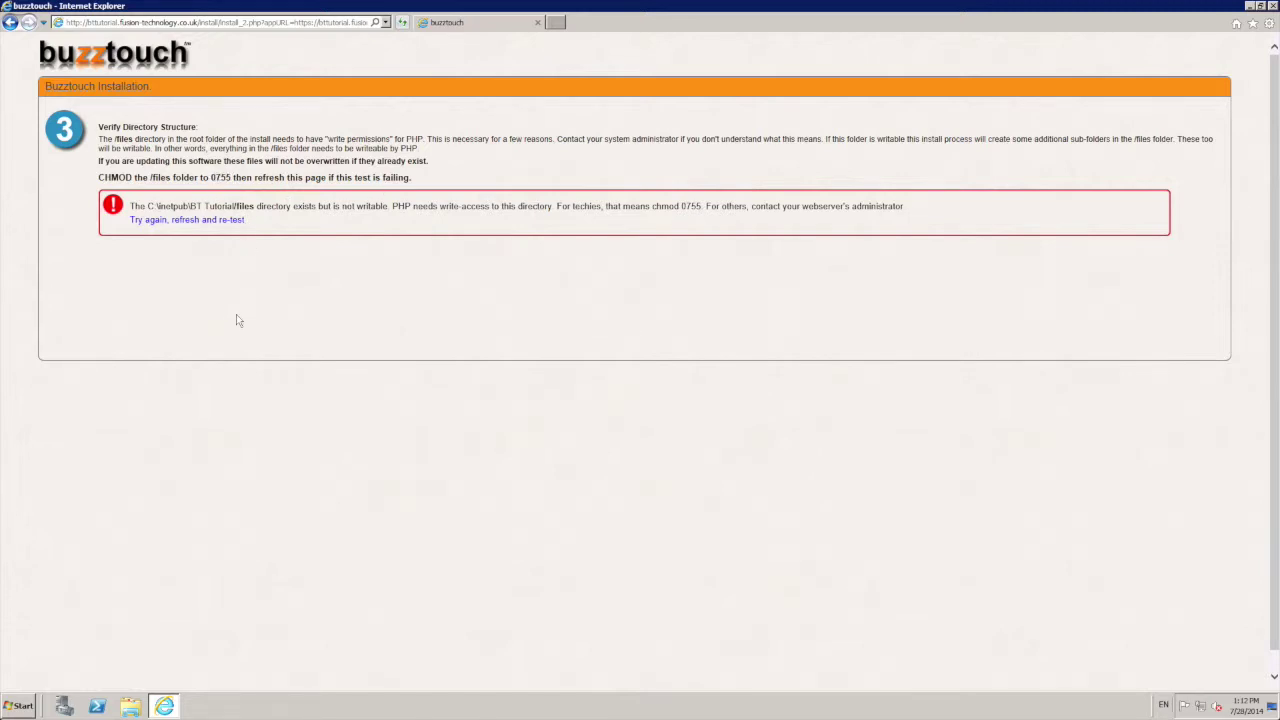
{"action": "left_click", "coordinate": [130, 706]}
{"action": "left_click_drag", "start_coordinate": [440, 142], "coordinate": [636, 167]}
{"action": "left_click", "coordinate": [486, 363]}
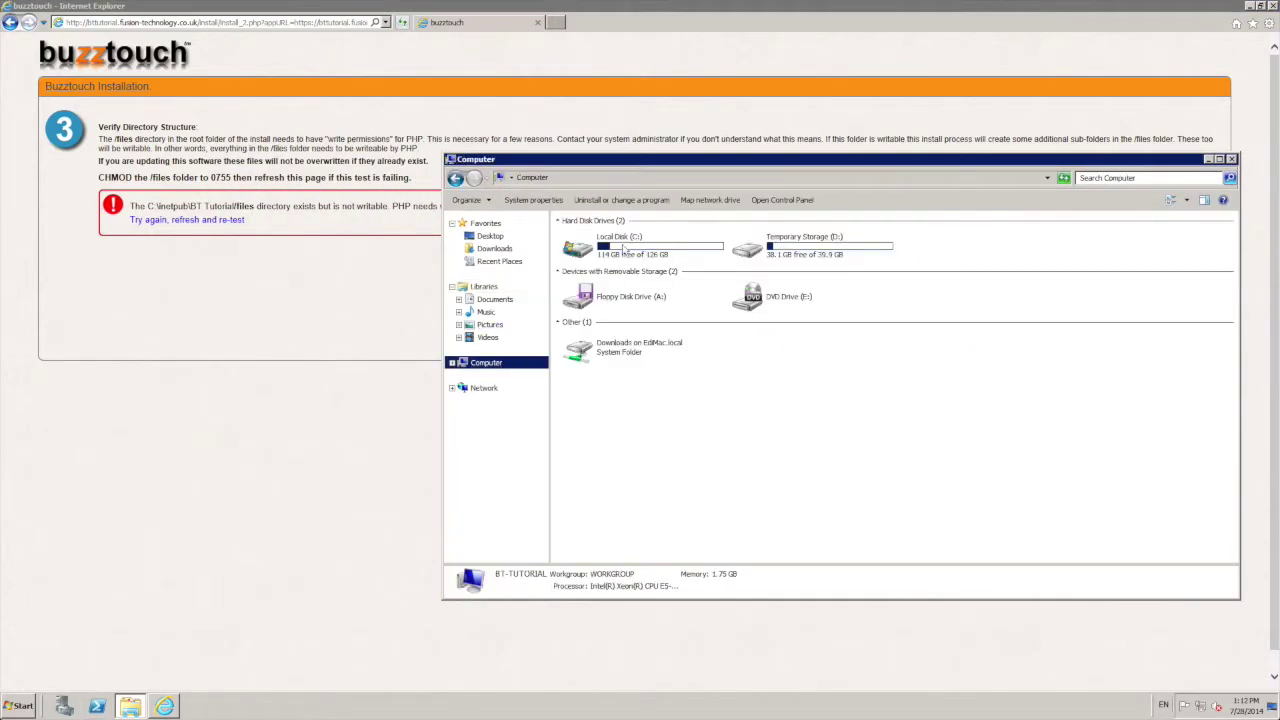
{"action": "double_click", "coordinate": [624, 251]}
{"action": "left_click", "coordinate": [598, 241]}
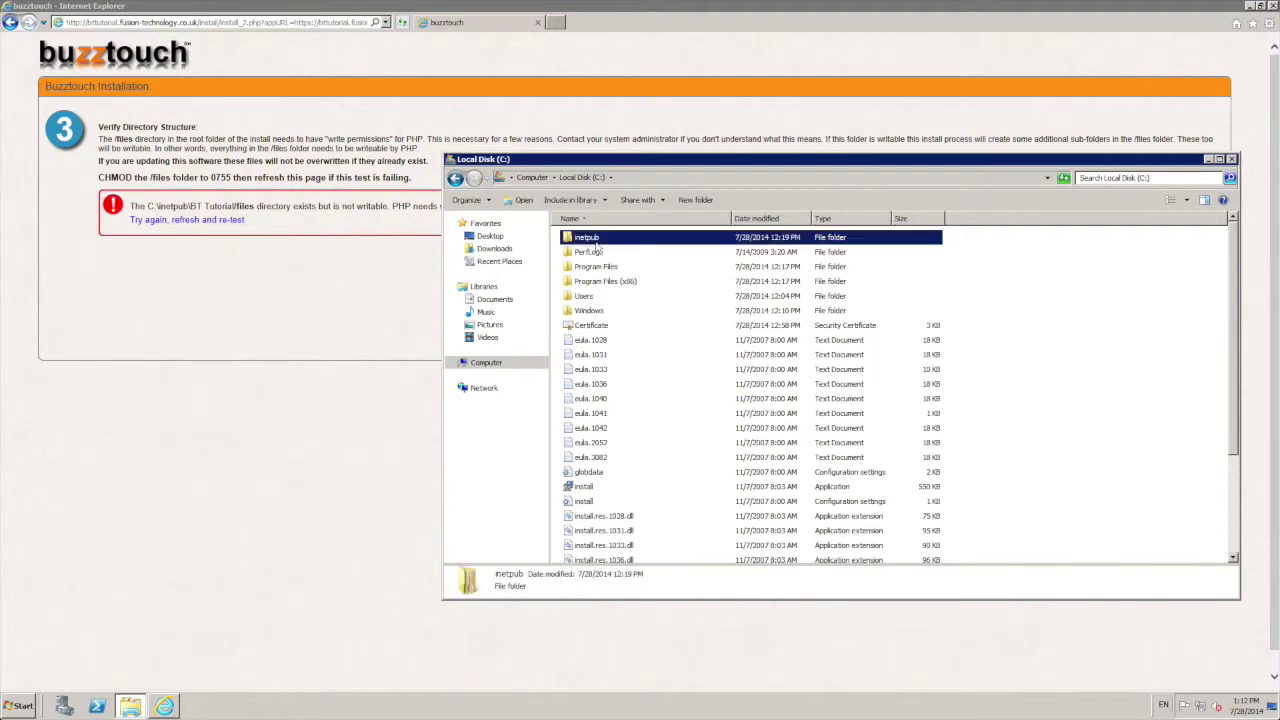
{"action": "double_click", "coordinate": [598, 244]}
{"action": "double_click", "coordinate": [596, 241]}
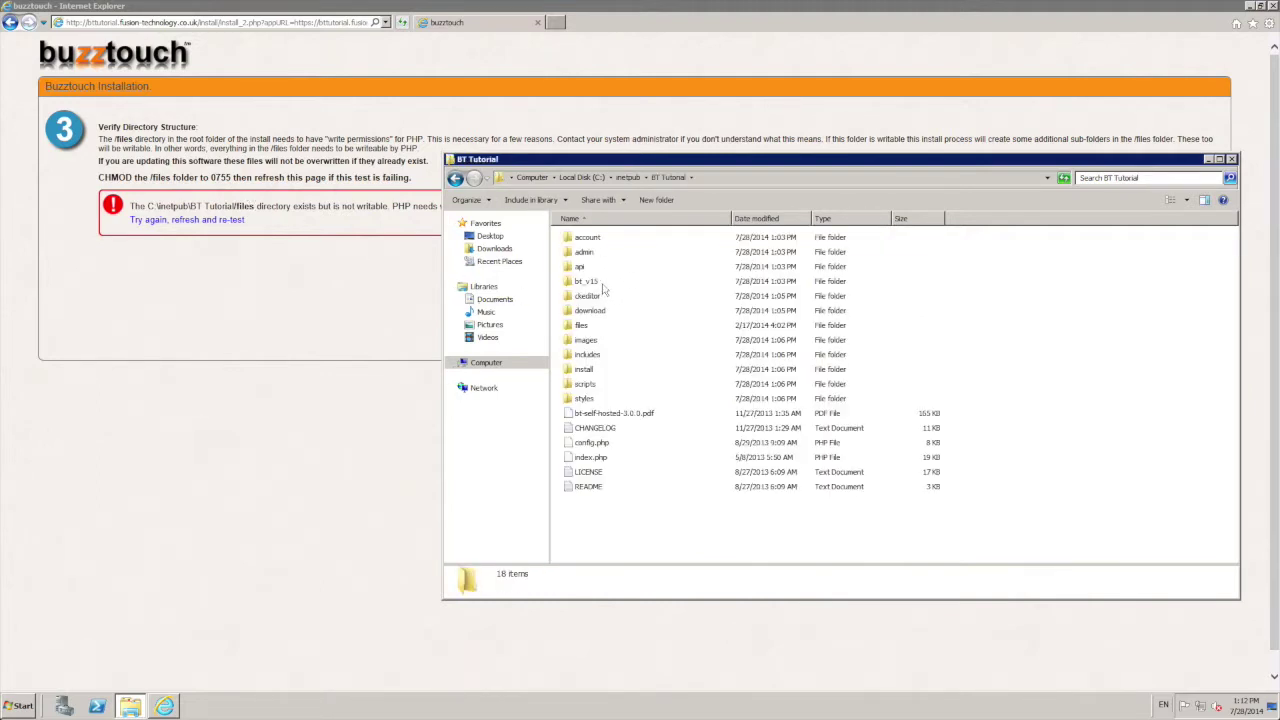
{"action": "double_click", "coordinate": [588, 326]}
{"action": "left_click", "coordinate": [455, 177]}
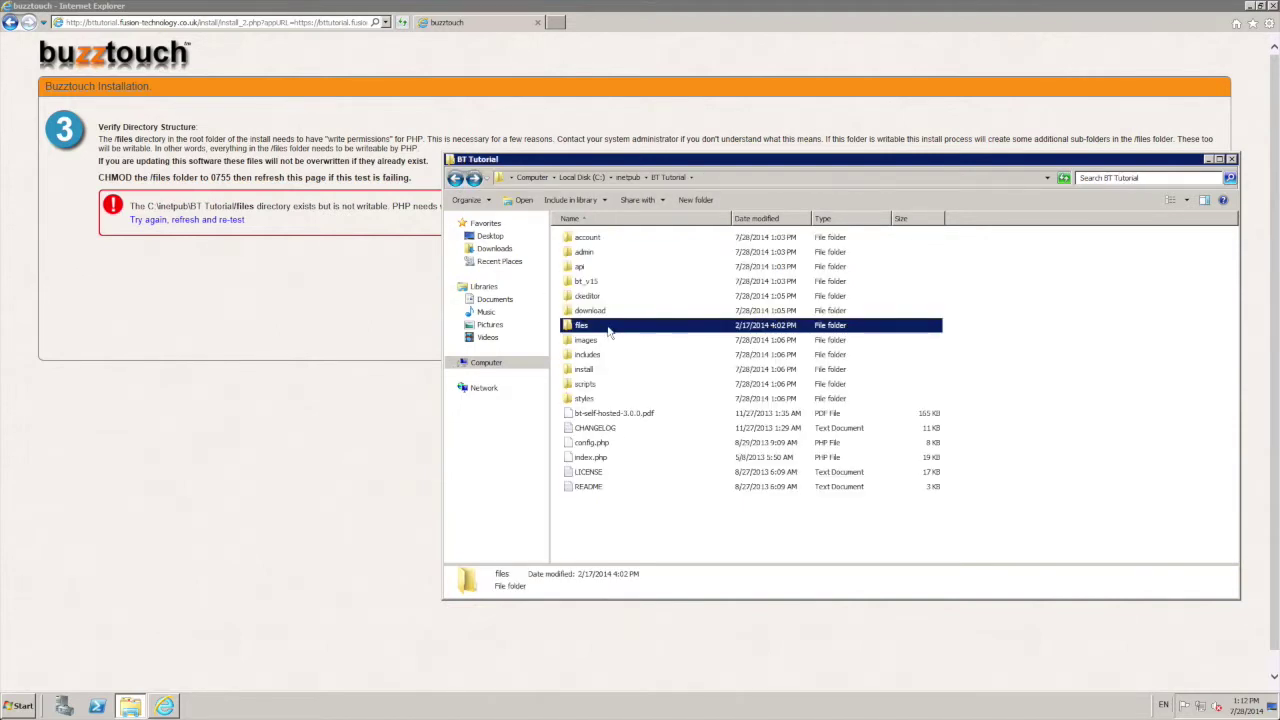
Step: Grant Everyone Modify permission on the files folder, apply it, and close Explorer
{"action": "right_click", "coordinate": [608, 332]}
{"action": "left_click", "coordinate": [641, 502]}
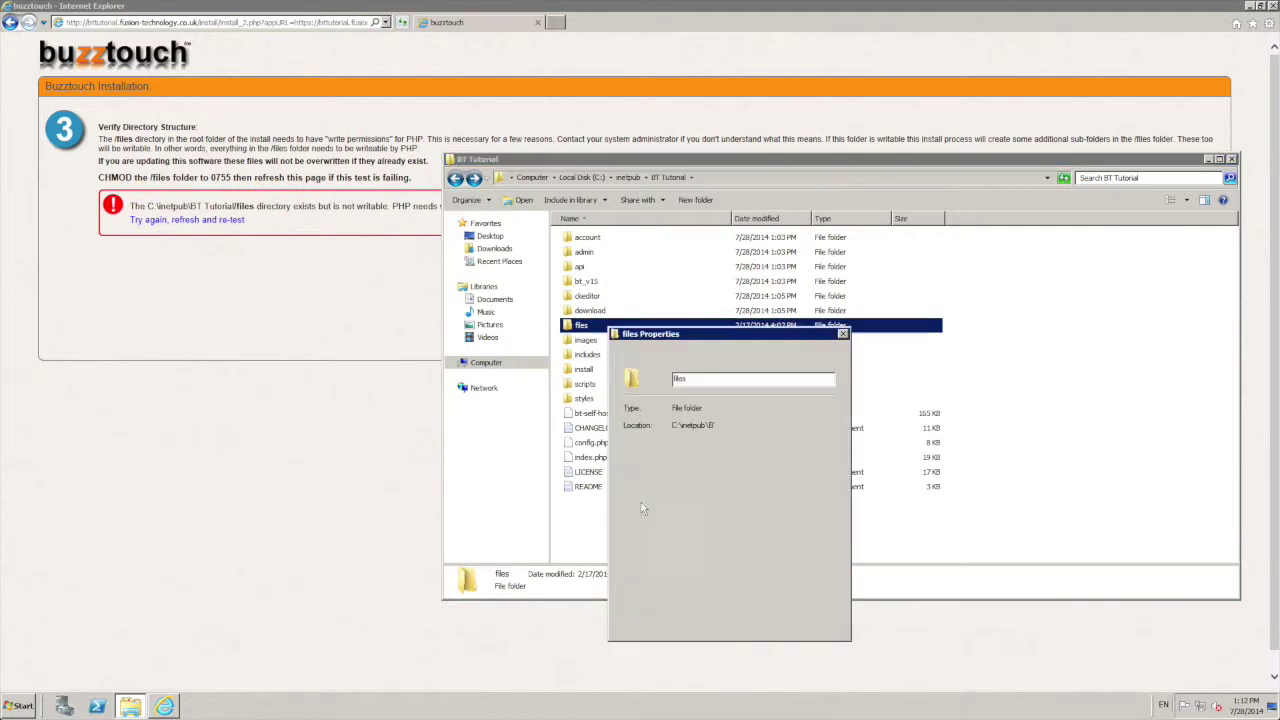
{"action": "left_click", "coordinate": [696, 354]}
{"action": "left_click", "coordinate": [812, 469]}
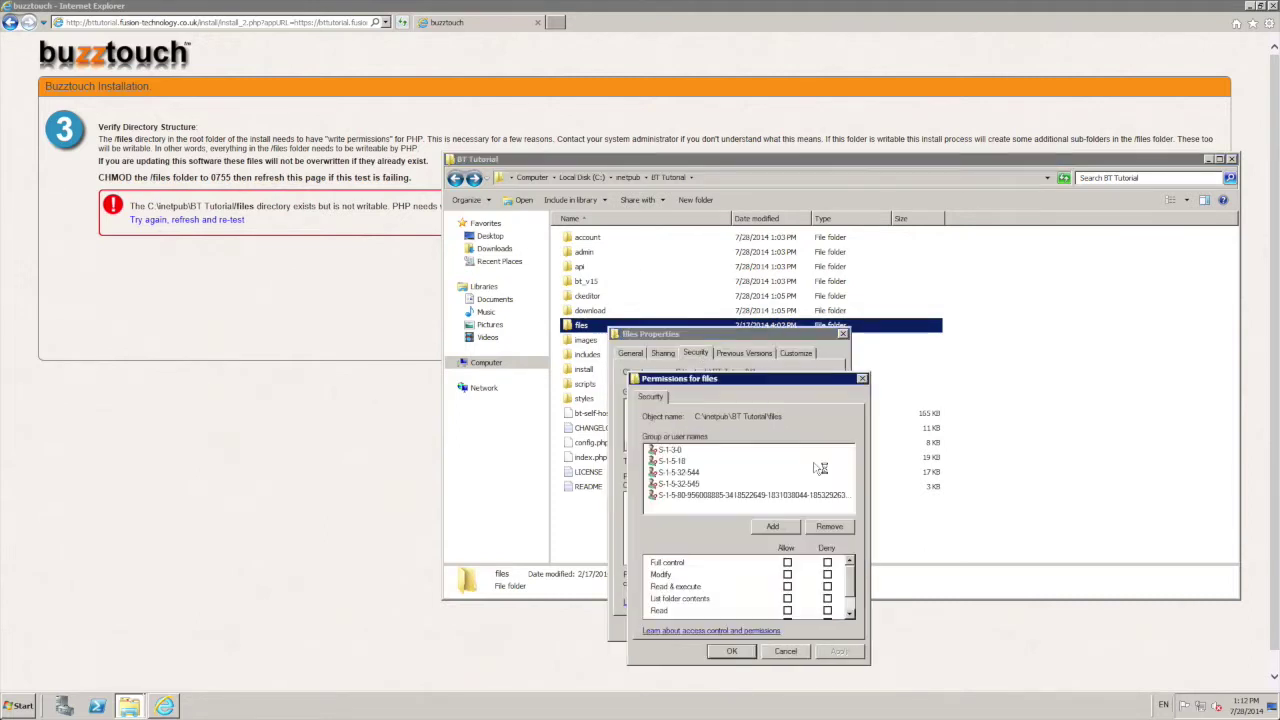
{"action": "left_click", "coordinate": [760, 527]}
{"action": "type", "text": "Ever"}
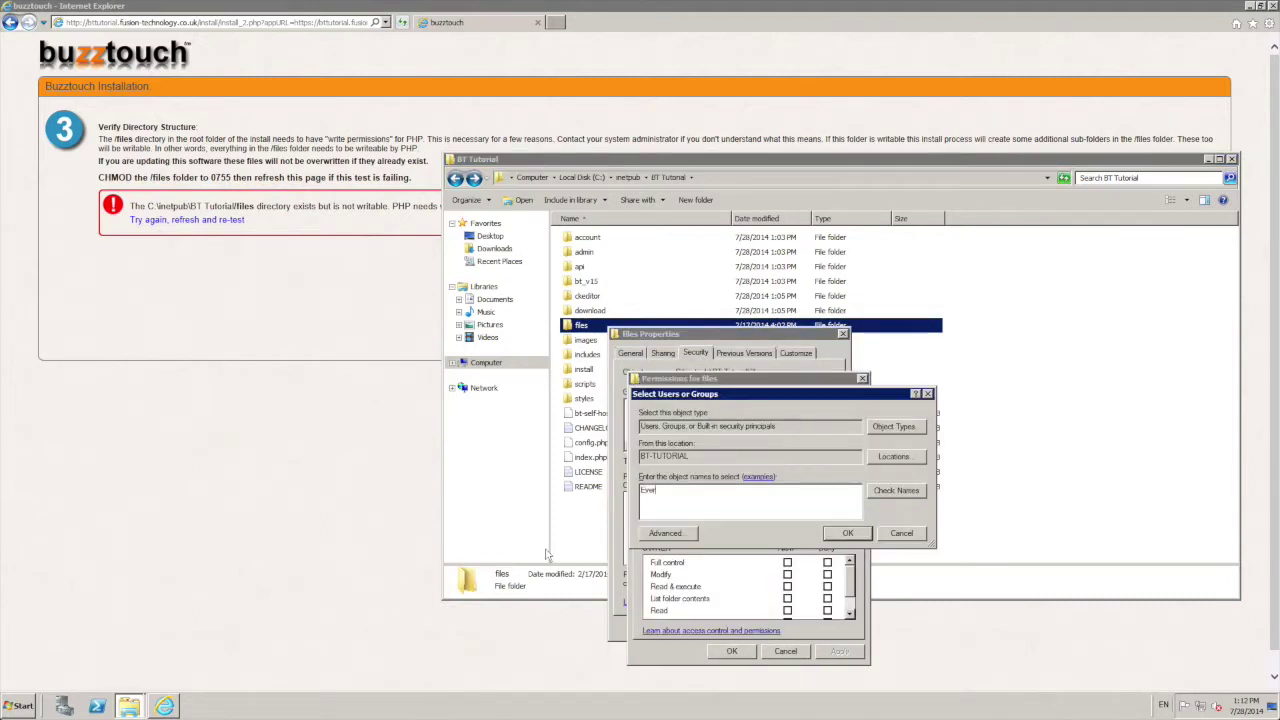
{"action": "key", "text": "Return"}
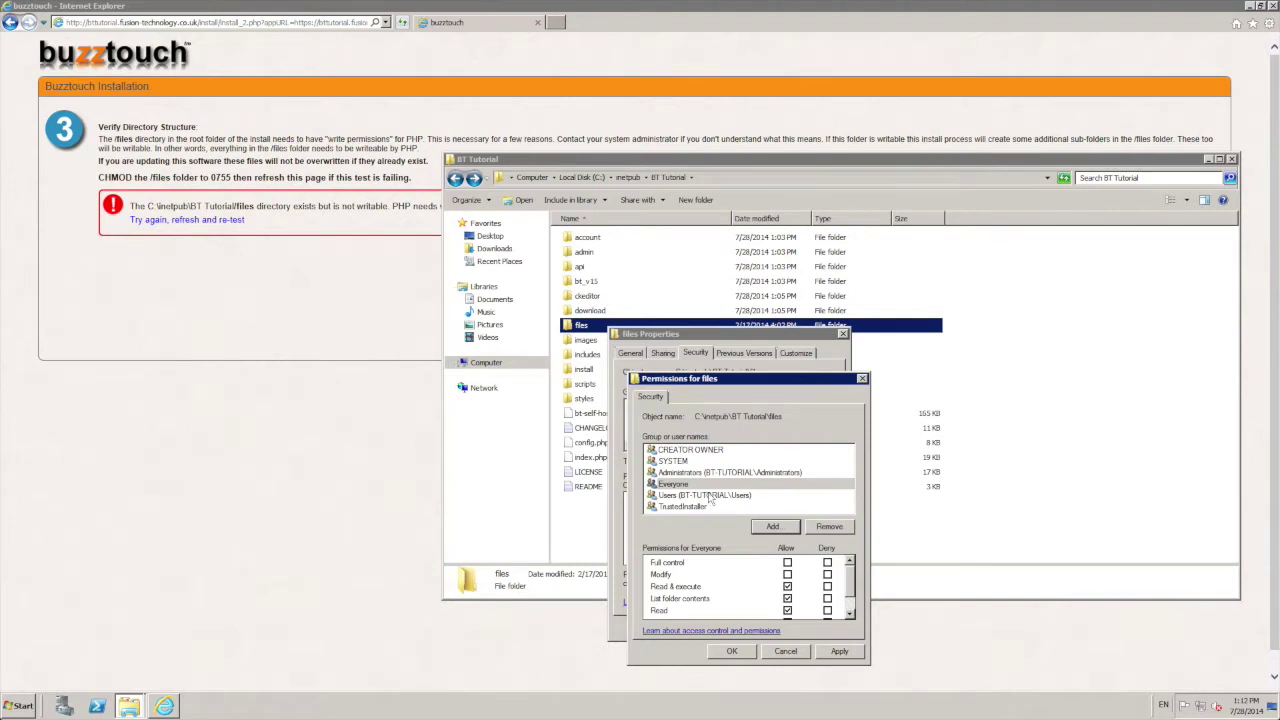
{"action": "left_click", "coordinate": [708, 485]}
{"action": "left_click", "coordinate": [787, 574]}
{"action": "left_click", "coordinate": [732, 651]}
{"action": "left_click", "coordinate": [715, 628]}
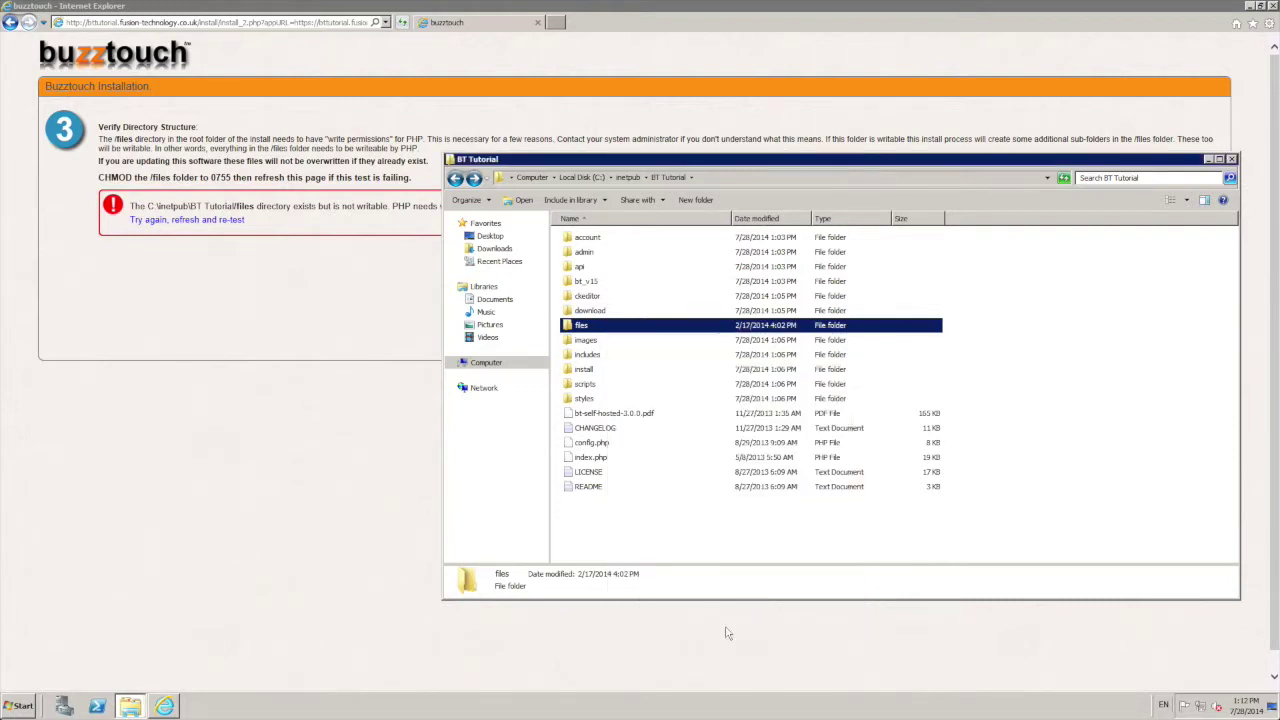
{"action": "left_click", "coordinate": [762, 400]}
{"action": "left_click", "coordinate": [1231, 159]}
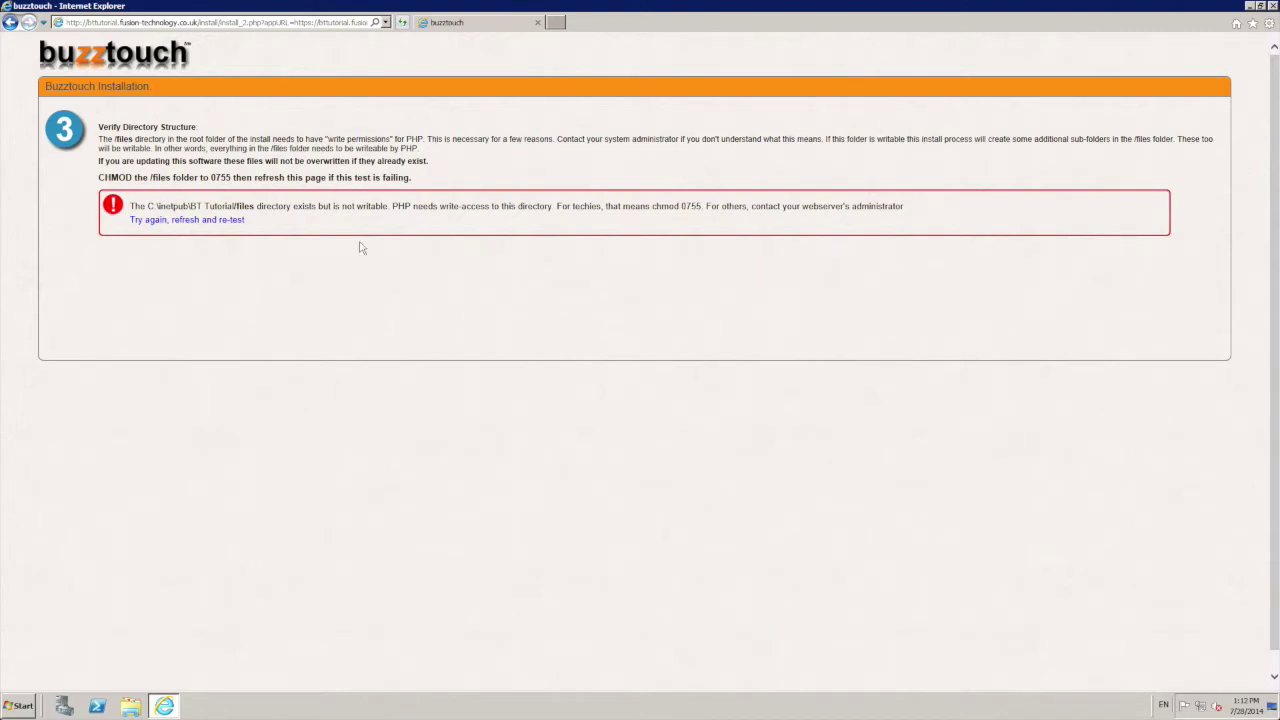
Step: Re-test the directory permissions and continue to installer step 4 with the generated config data
{"action": "left_click", "coordinate": [203, 221]}
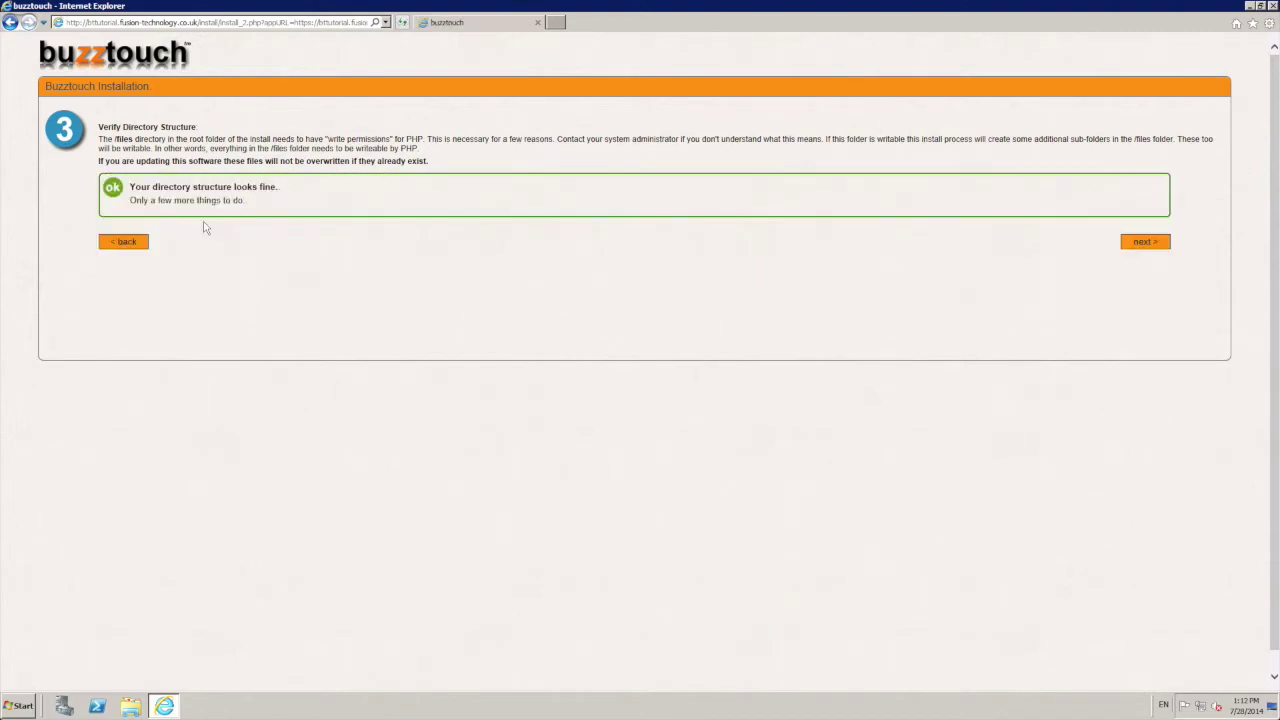
{"action": "left_click", "coordinate": [1145, 242]}
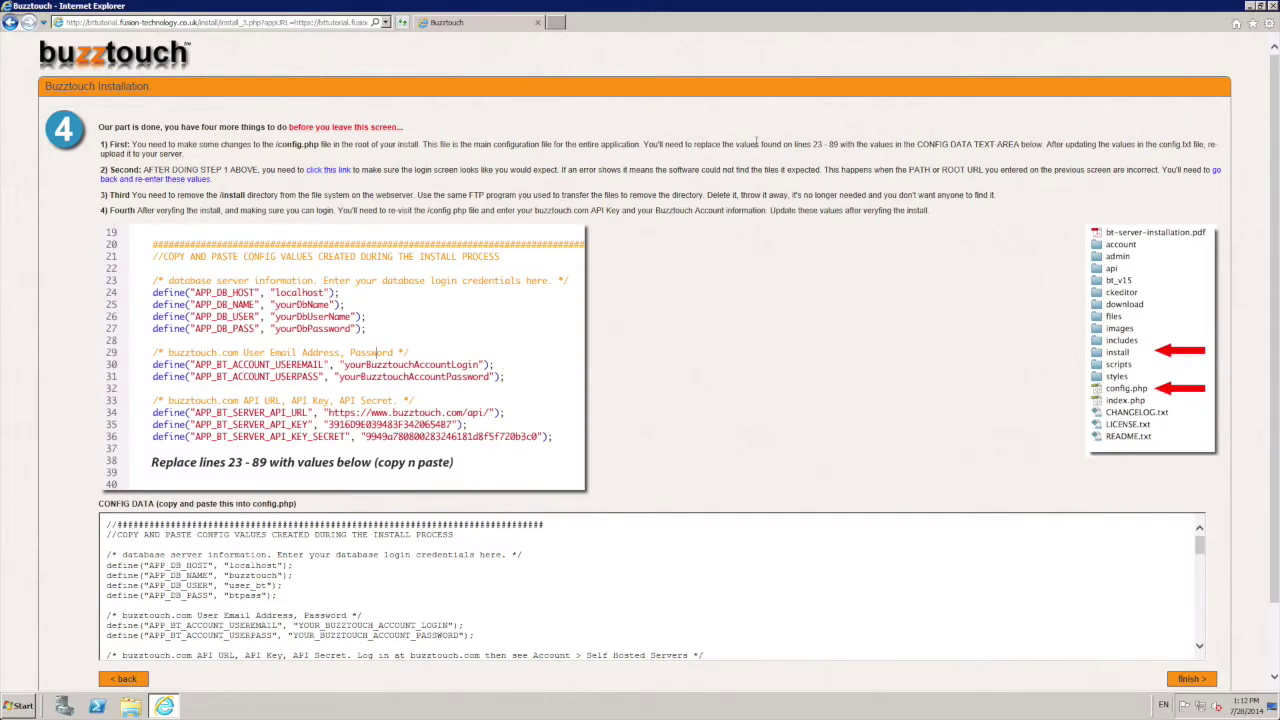
Step: Move the browser to the left and browse Explorer to C:\inetpub\BT Tutorial
{"action": "left_click_drag", "start_coordinate": [1198, 10], "coordinate": [0, 210]}
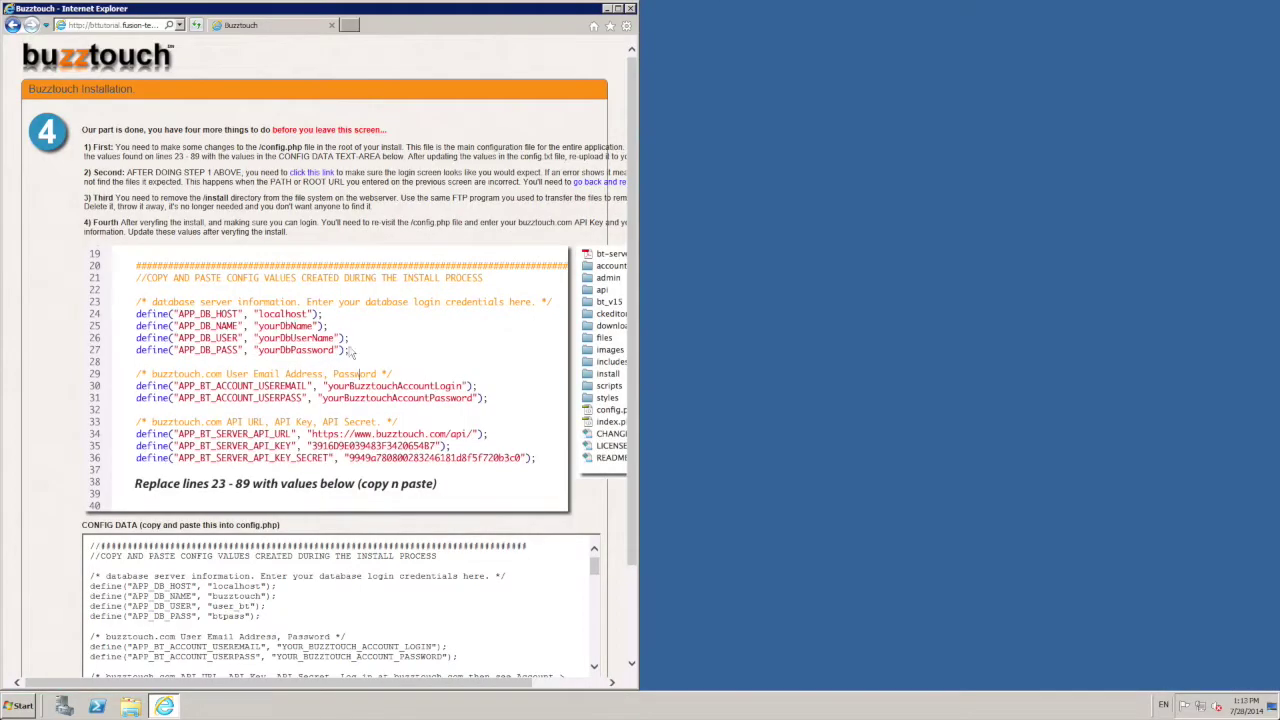
{"action": "scroll", "coordinate": [634, 343], "scroll_direction": "down", "scroll_amount": 1}
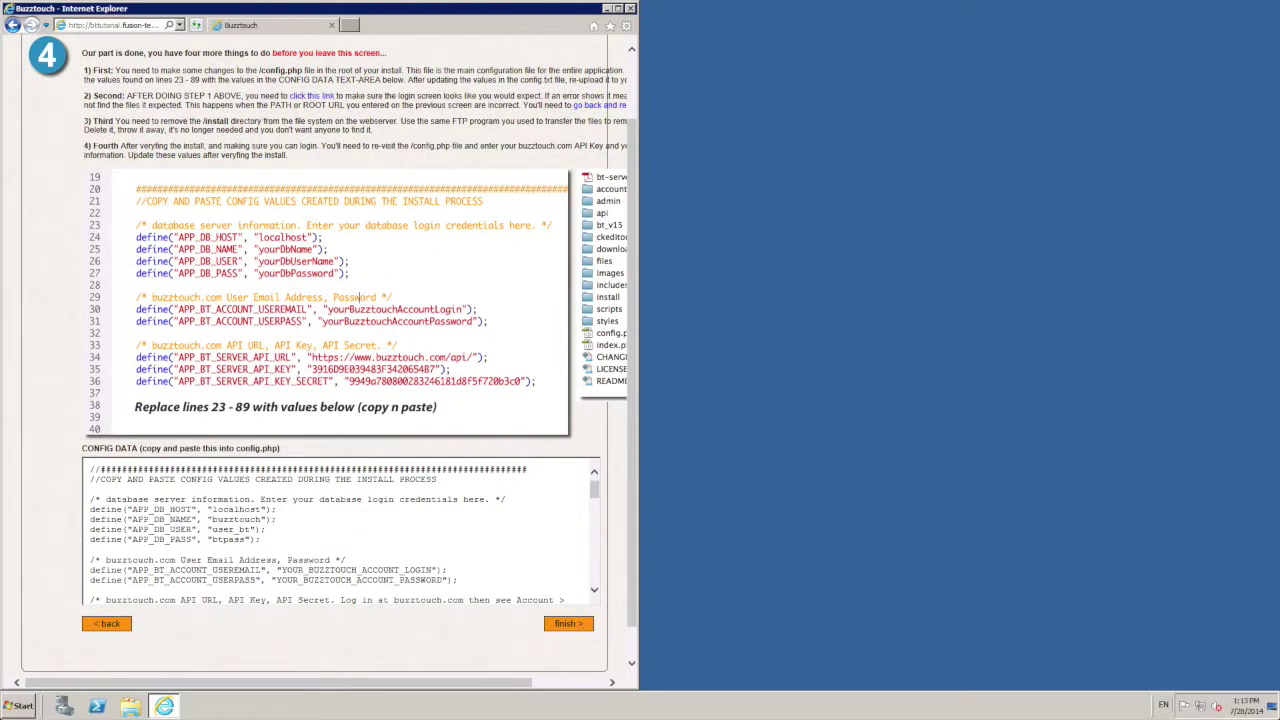
{"action": "left_click", "coordinate": [130, 706]}
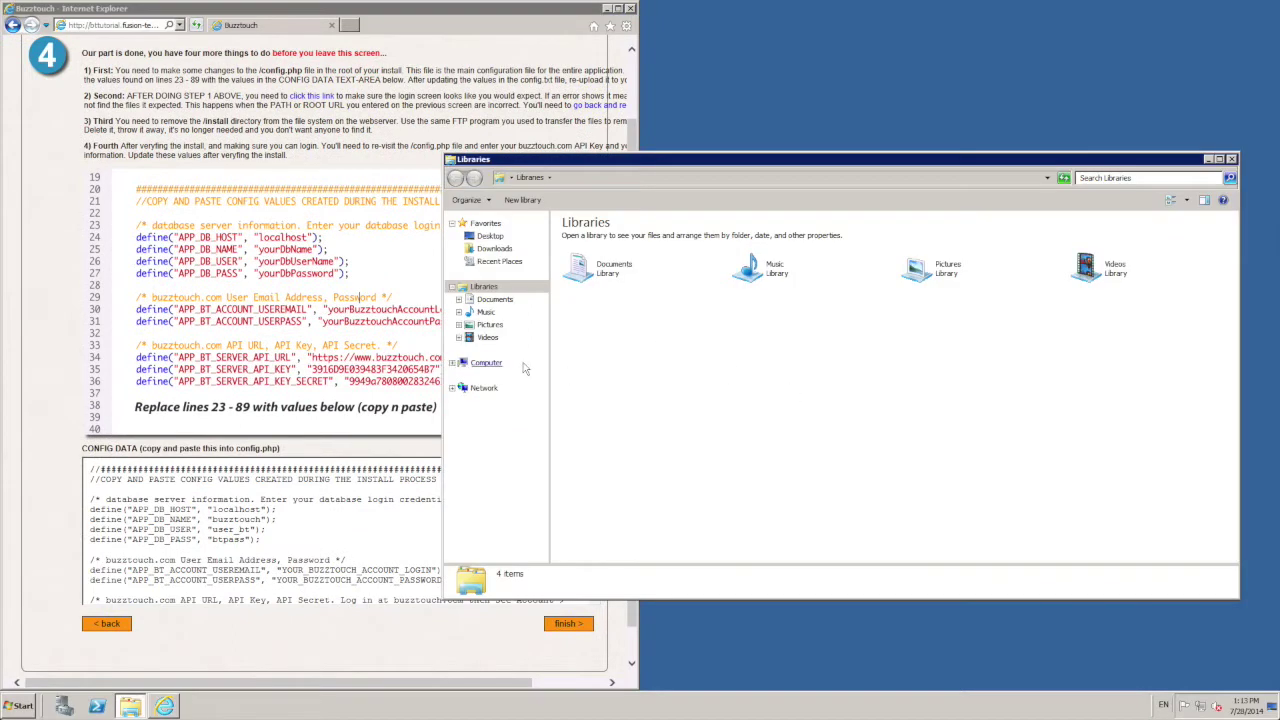
{"action": "left_click", "coordinate": [487, 362]}
{"action": "double_click", "coordinate": [635, 252]}
{"action": "left_click", "coordinate": [603, 238]}
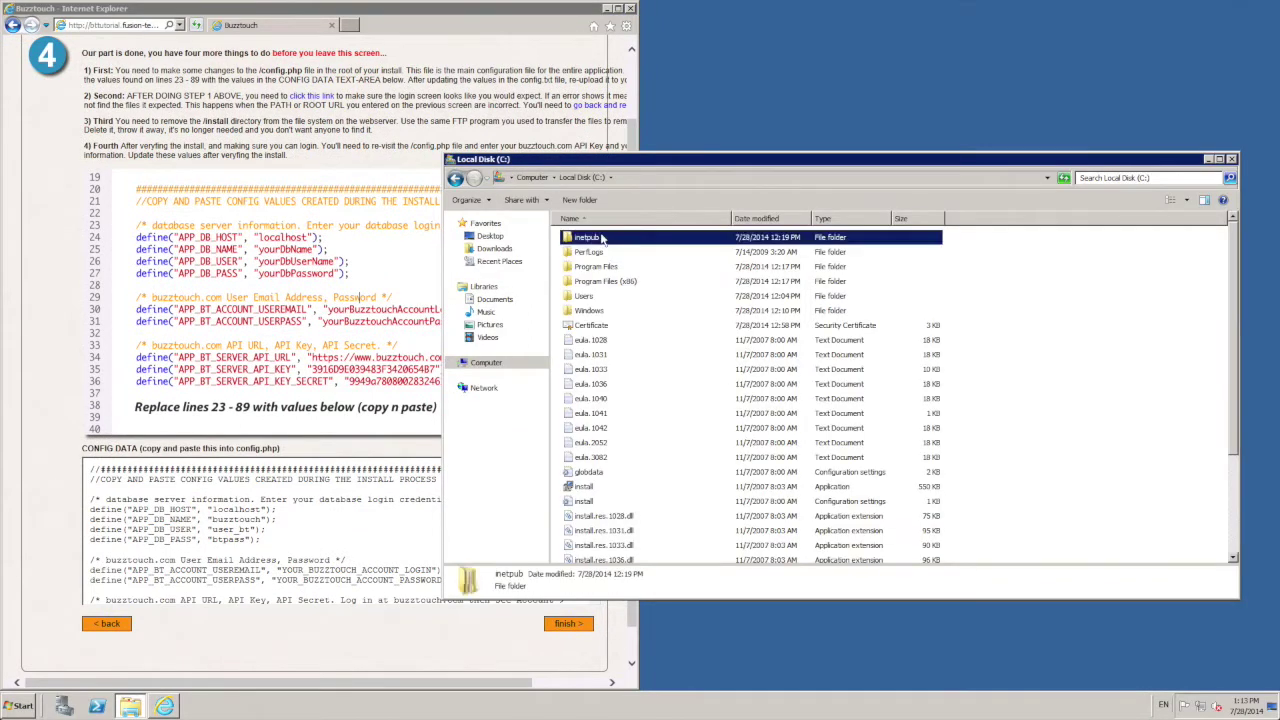
{"action": "double_click", "coordinate": [603, 238]}
{"action": "double_click", "coordinate": [605, 238]}
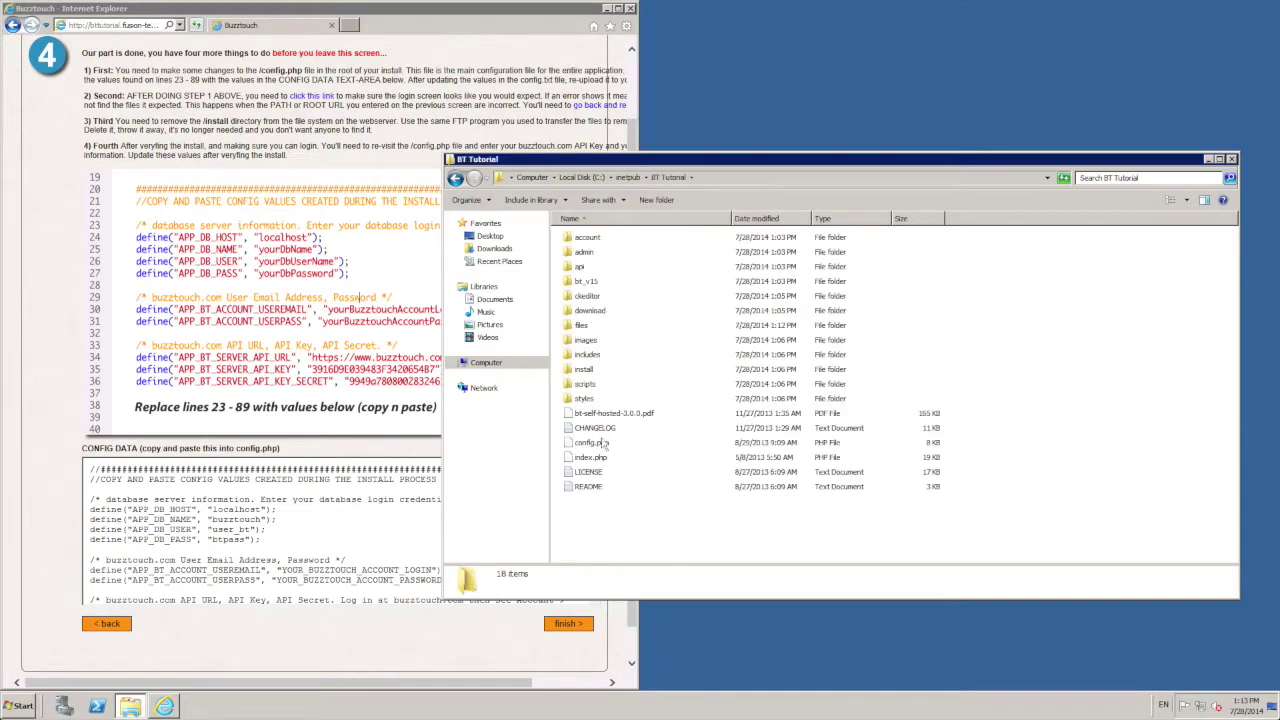
Step: Open config.php in Notepad without making Notepad the default for PHP files
{"action": "left_click", "coordinate": [604, 442]}
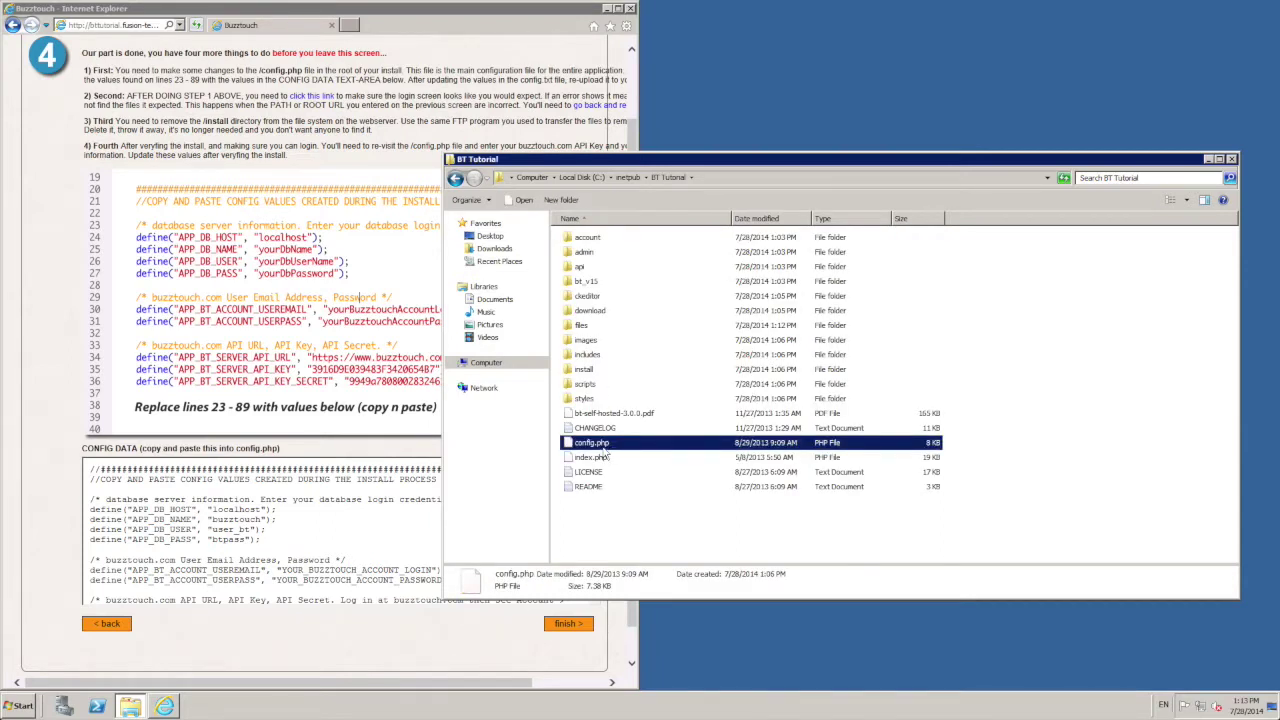
{"action": "right_click", "coordinate": [603, 444]}
{"action": "left_click", "coordinate": [628, 451]}
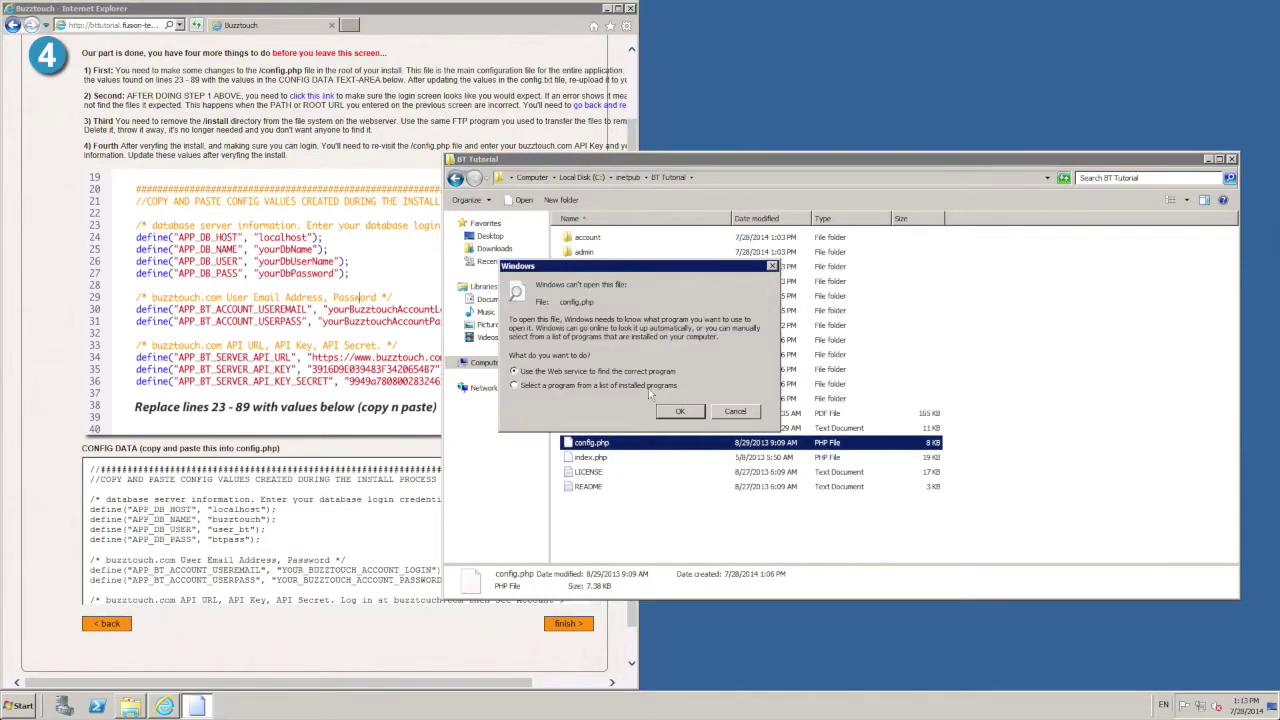
{"action": "left_click", "coordinate": [677, 411]}
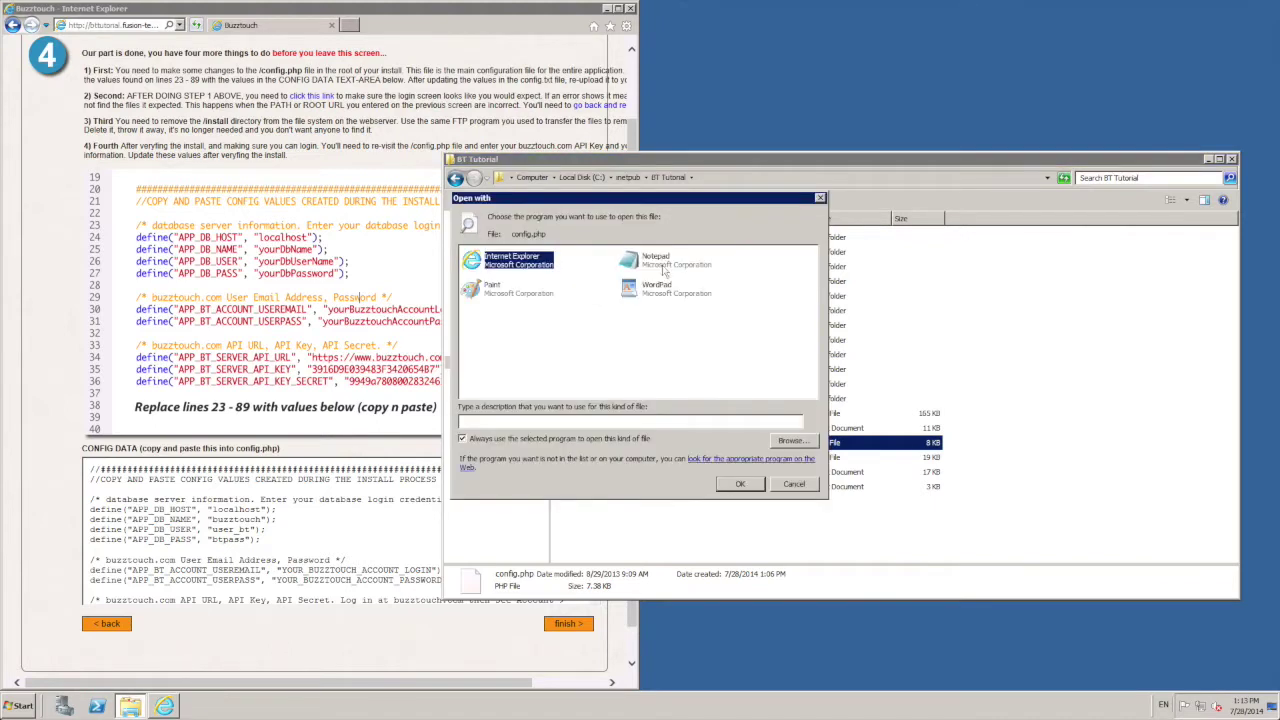
{"action": "left_click", "coordinate": [664, 266]}
{"action": "left_click", "coordinate": [466, 440]}
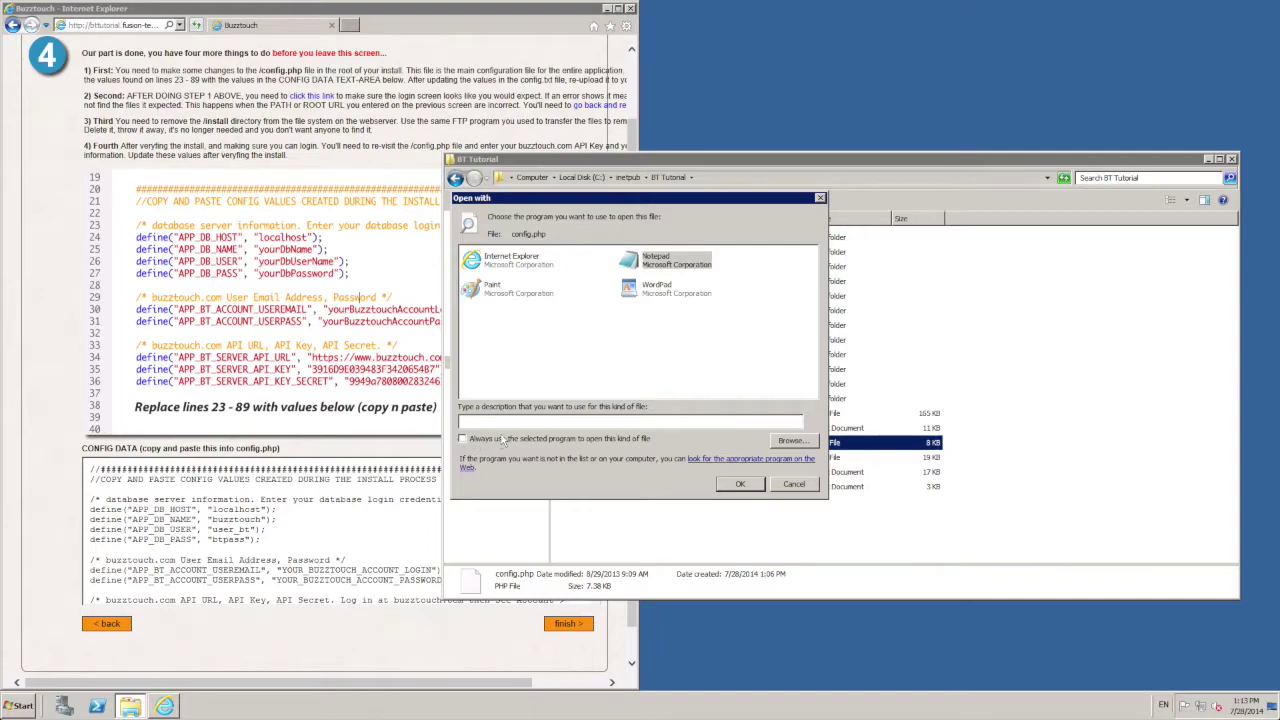
{"action": "left_click", "coordinate": [740, 484]}
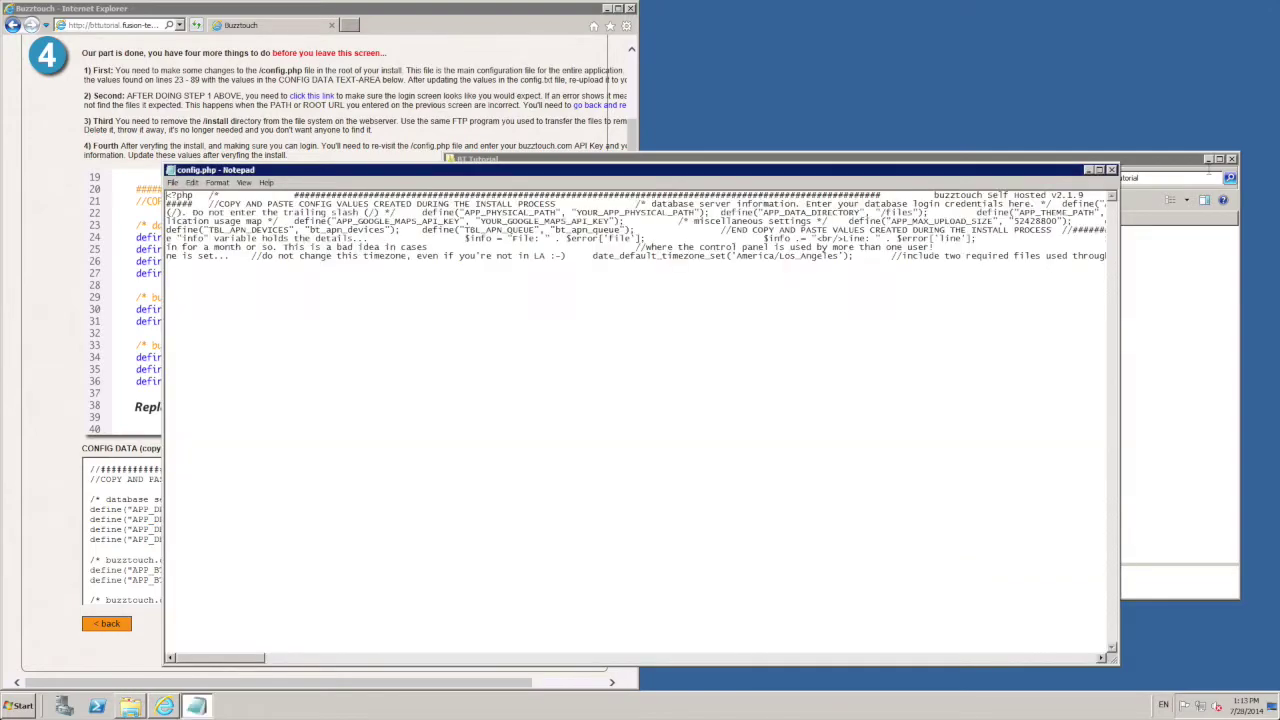
Step: Turn on Word Wrap and snap Notepad to the right half of the screen
{"action": "left_click", "coordinate": [217, 182]}
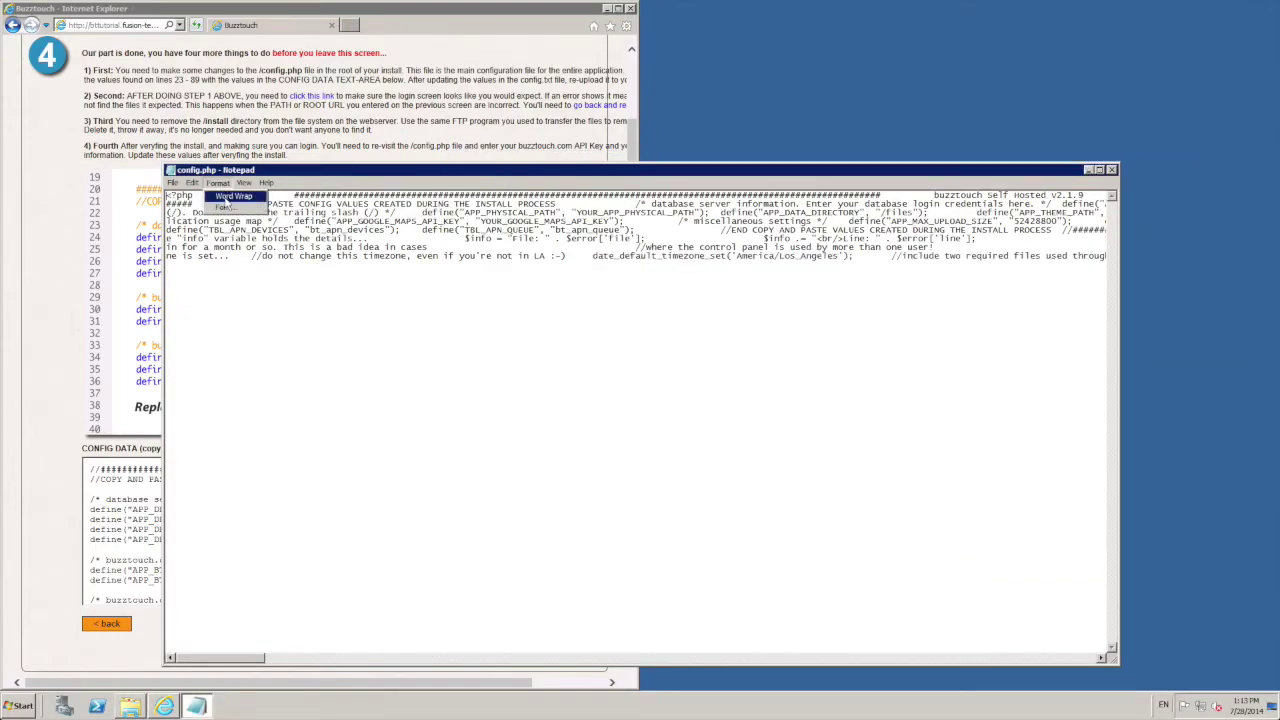
{"action": "left_click", "coordinate": [232, 198]}
{"action": "left_click_drag", "start_coordinate": [280, 173], "coordinate": [1278, 210]}
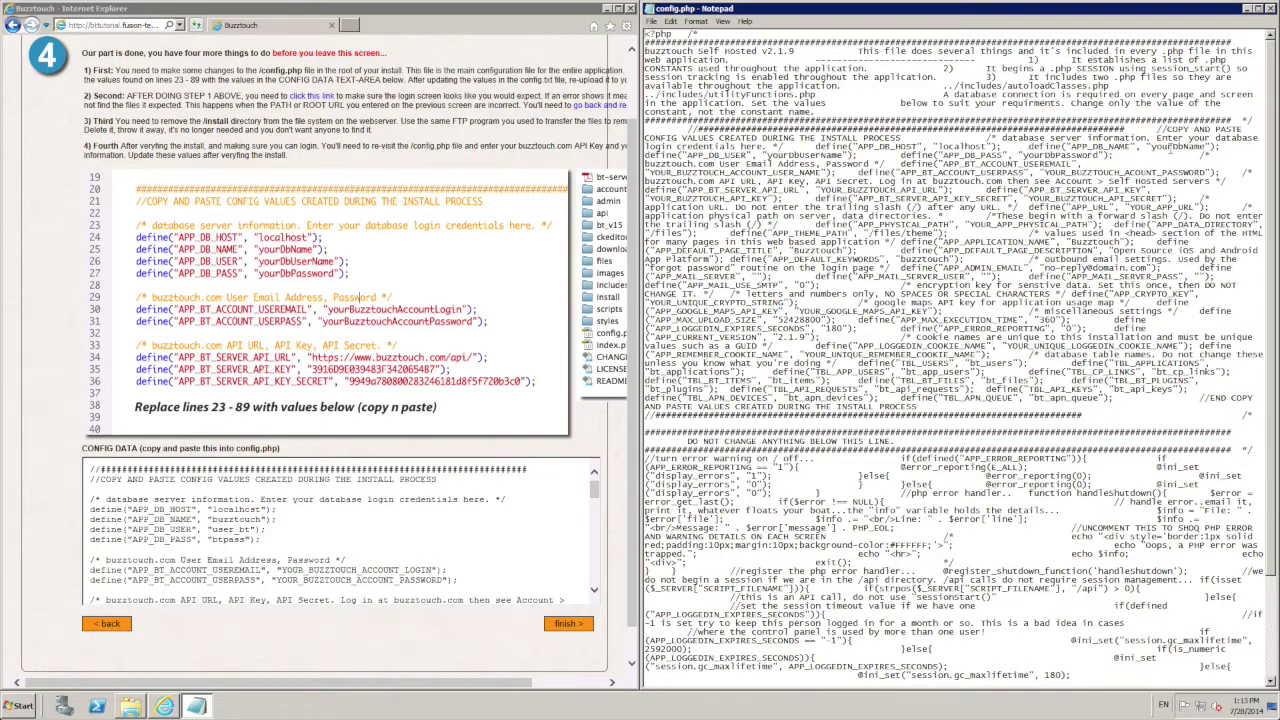
Step: Set database name buzztouch, user user_bt and the database password in config.php
{"action": "left_click_drag", "start_coordinate": [1147, 147], "coordinate": [1243, 147]}
{"action": "left_click", "coordinate": [1200, 148]}
{"action": "left_click_drag", "start_coordinate": [1210, 147], "coordinate": [1148, 147]}
{"action": "type", "text": "buzztouch"}
{"action": "left_click_drag", "start_coordinate": [844, 156], "coordinate": [769, 156]}
{"action": "type", "text": "user"}
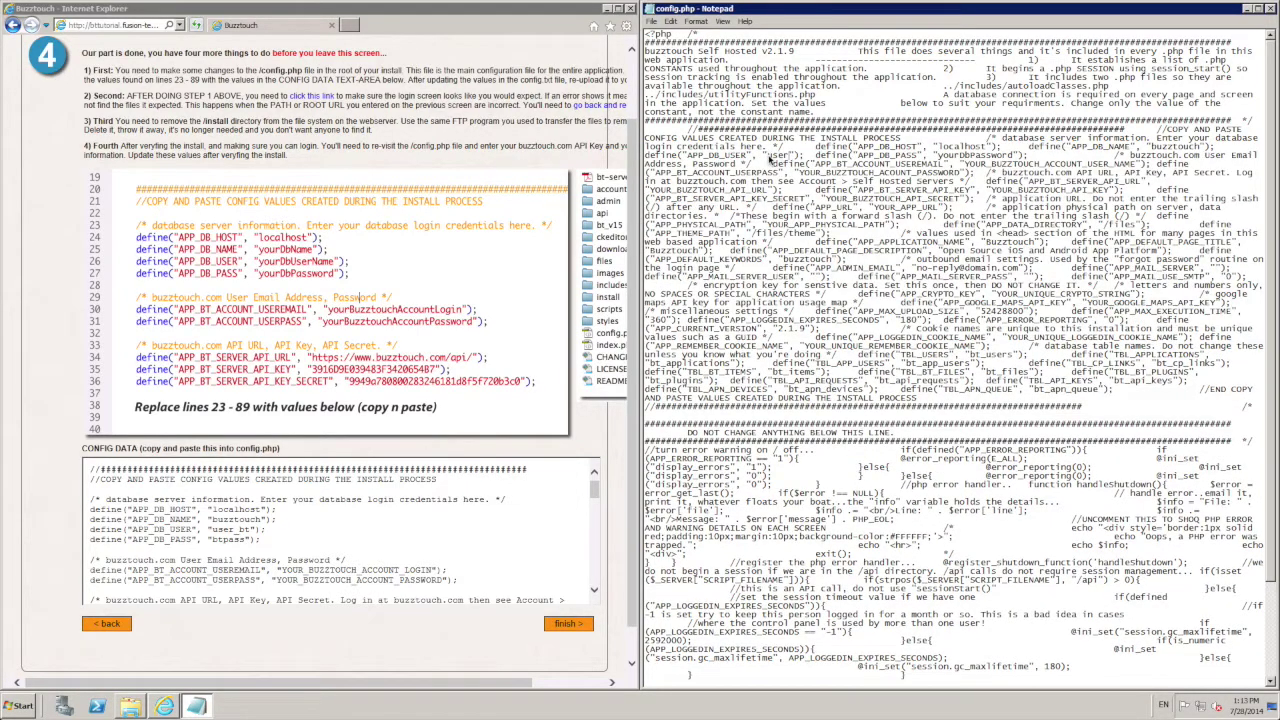
{"action": "type", "text": "_bt"}
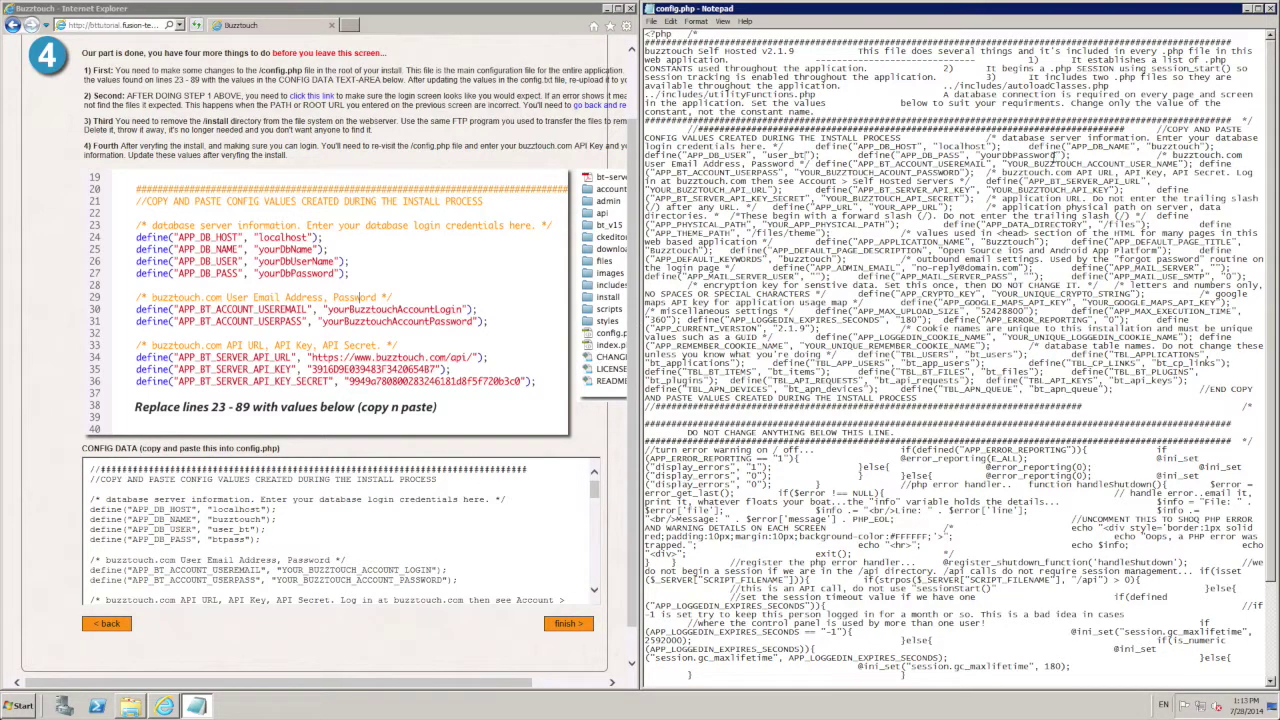
{"action": "left_click_drag", "start_coordinate": [1058, 156], "coordinate": [981, 156]}
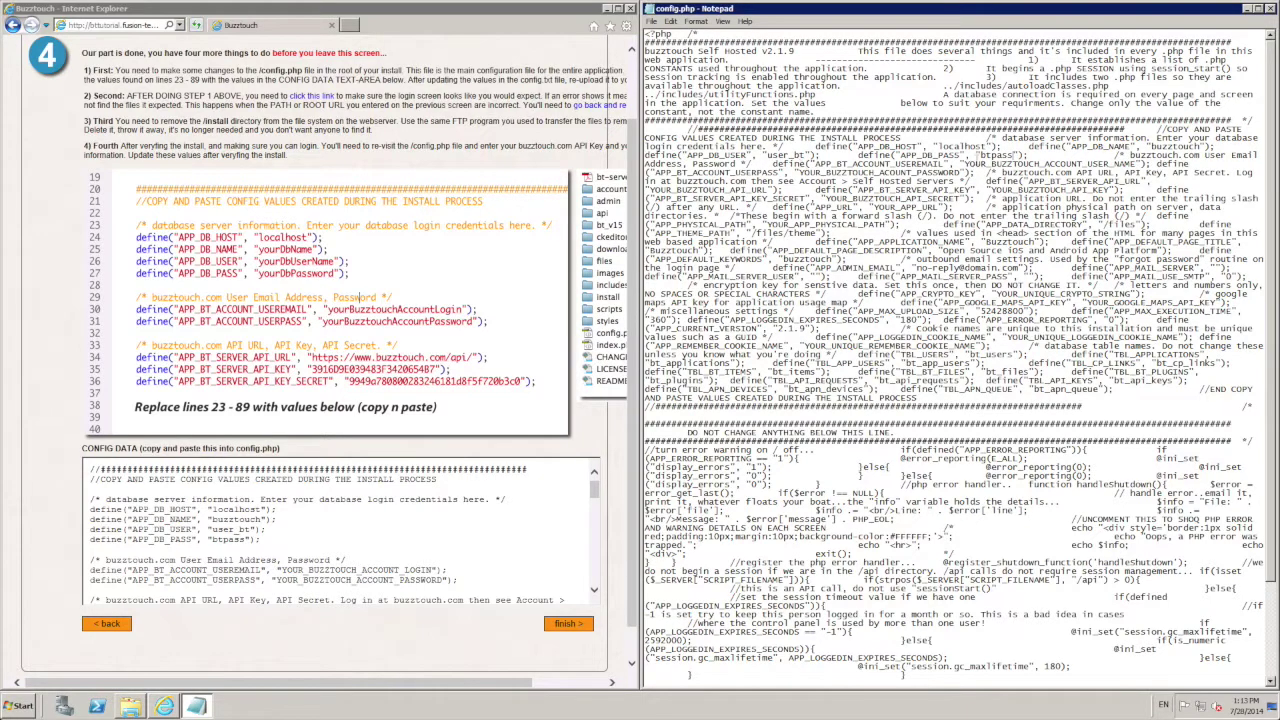
{"action": "left_click_drag", "start_coordinate": [1131, 164], "coordinate": [966, 164]}
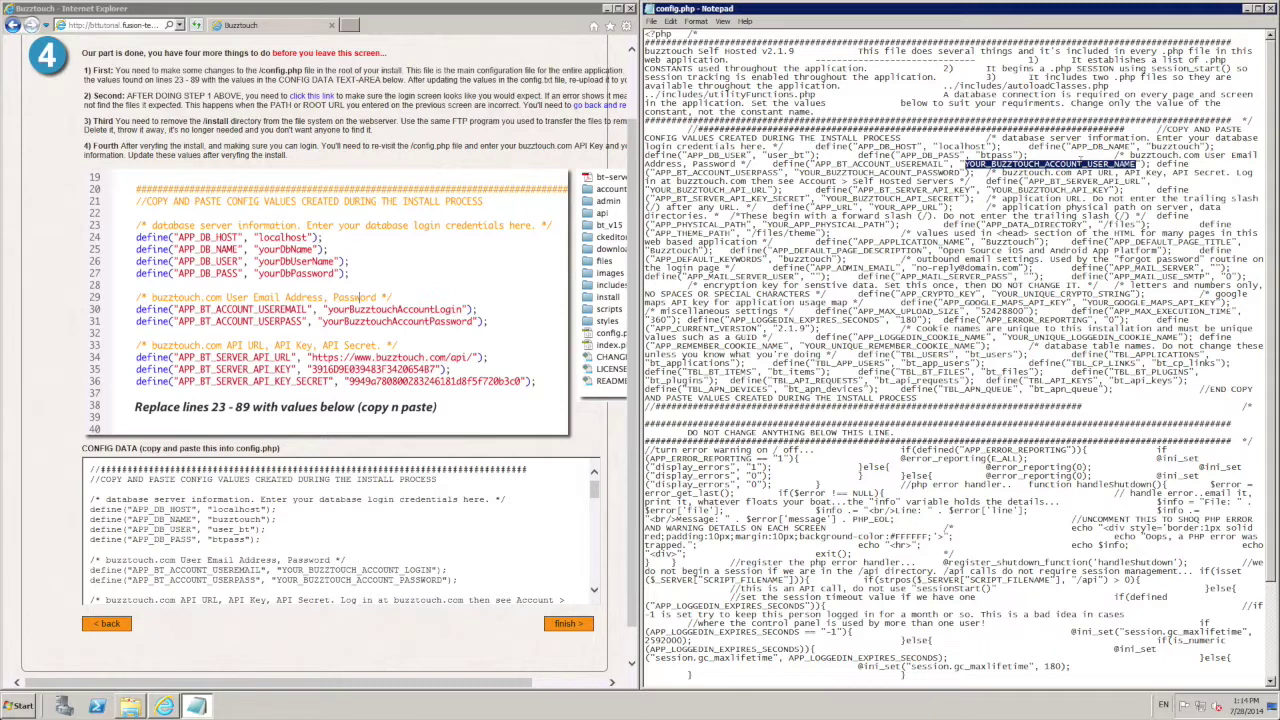
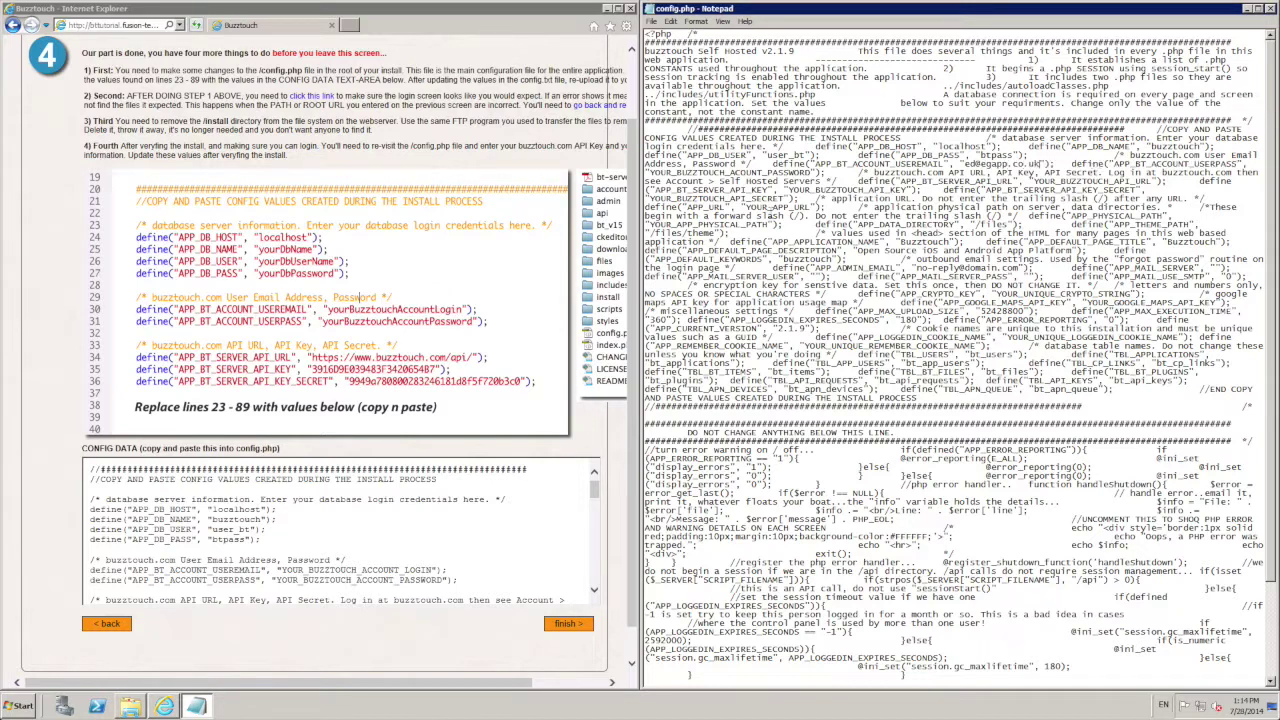
Step: Fill in the Buzztouch account e-mail and account password in config.php
{"action": "left_click_drag", "start_coordinate": [652, 174], "coordinate": [810, 174]}
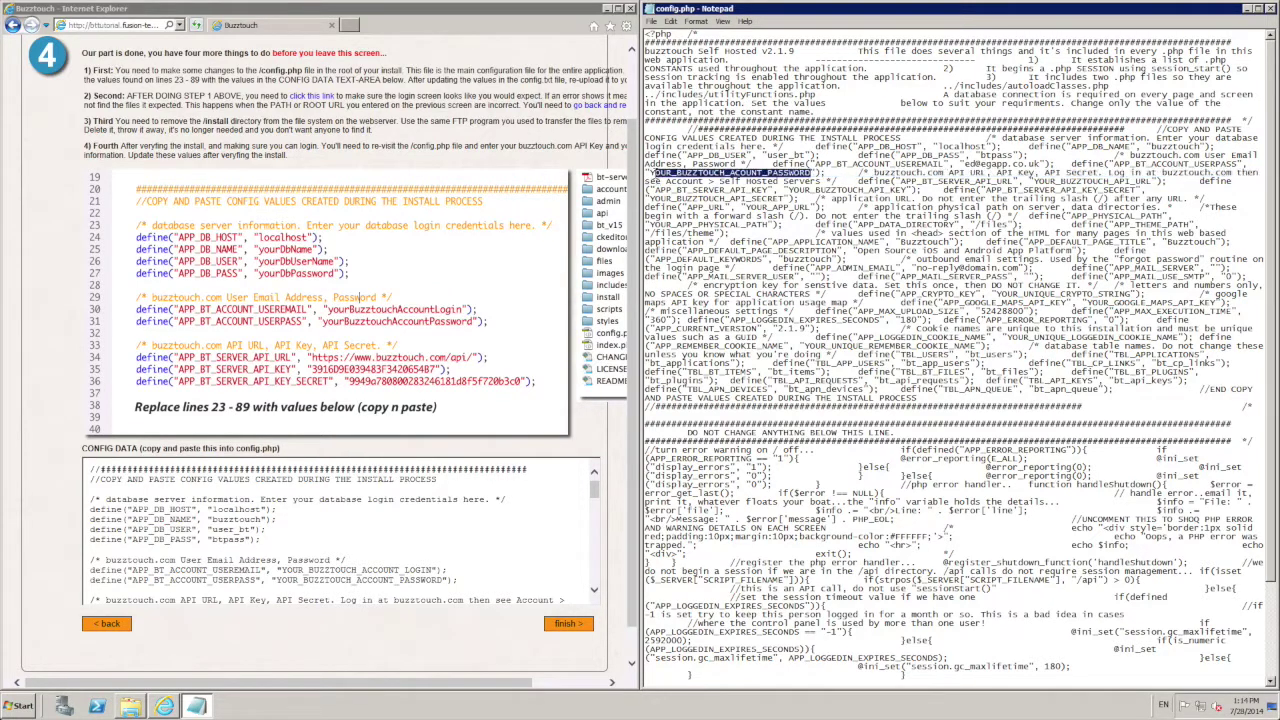
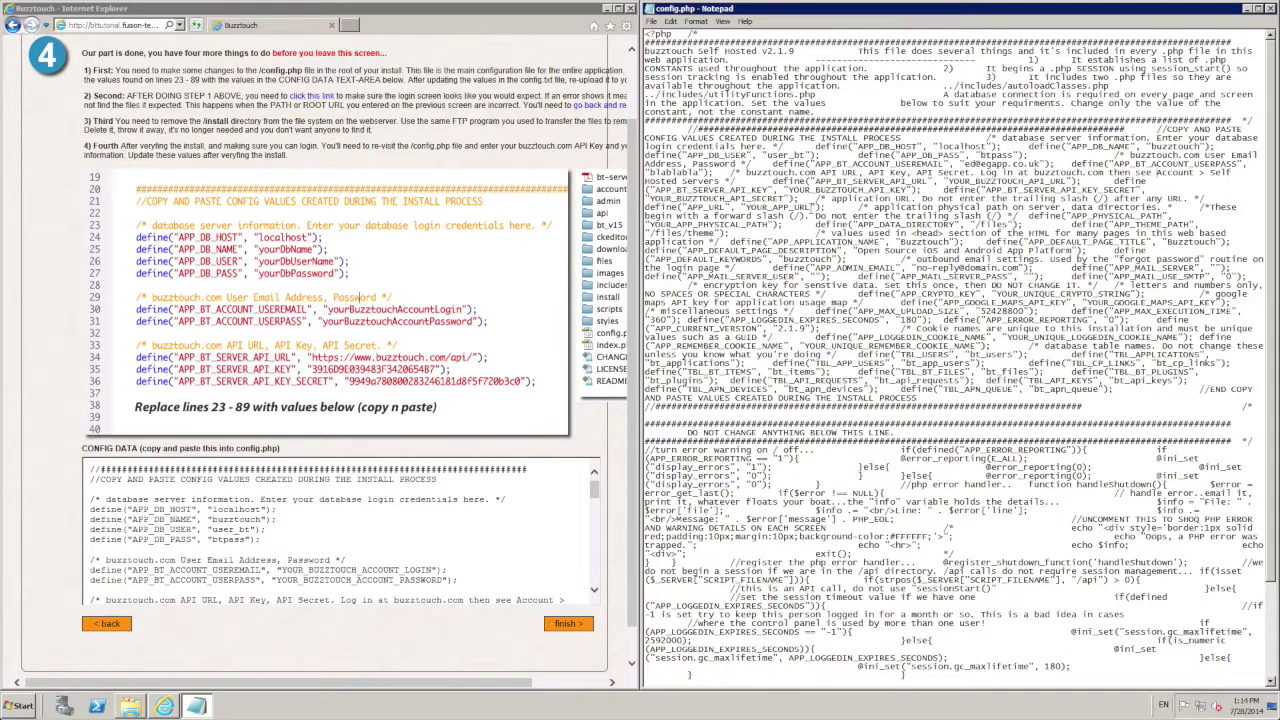
{"action": "left_click_drag", "start_coordinate": [813, 207], "coordinate": [746, 207]}
{"action": "type", "text": "https://"}
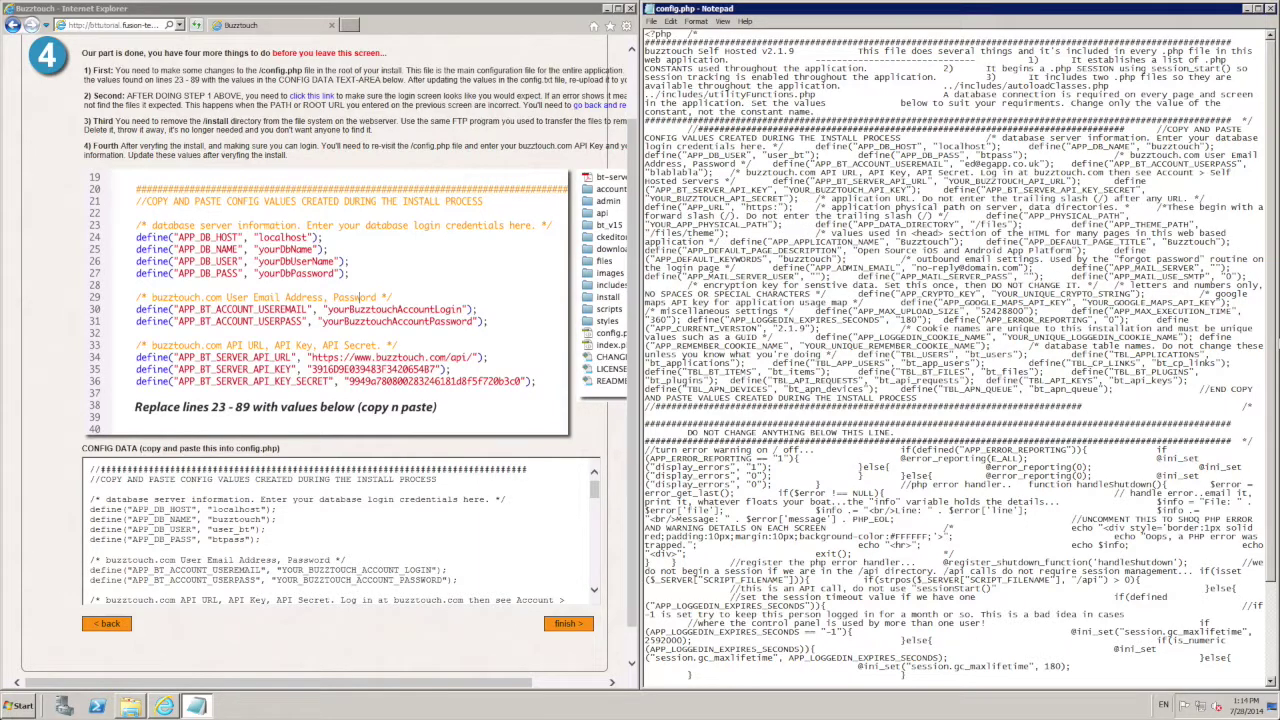
{"action": "type", "text": "bttut"}
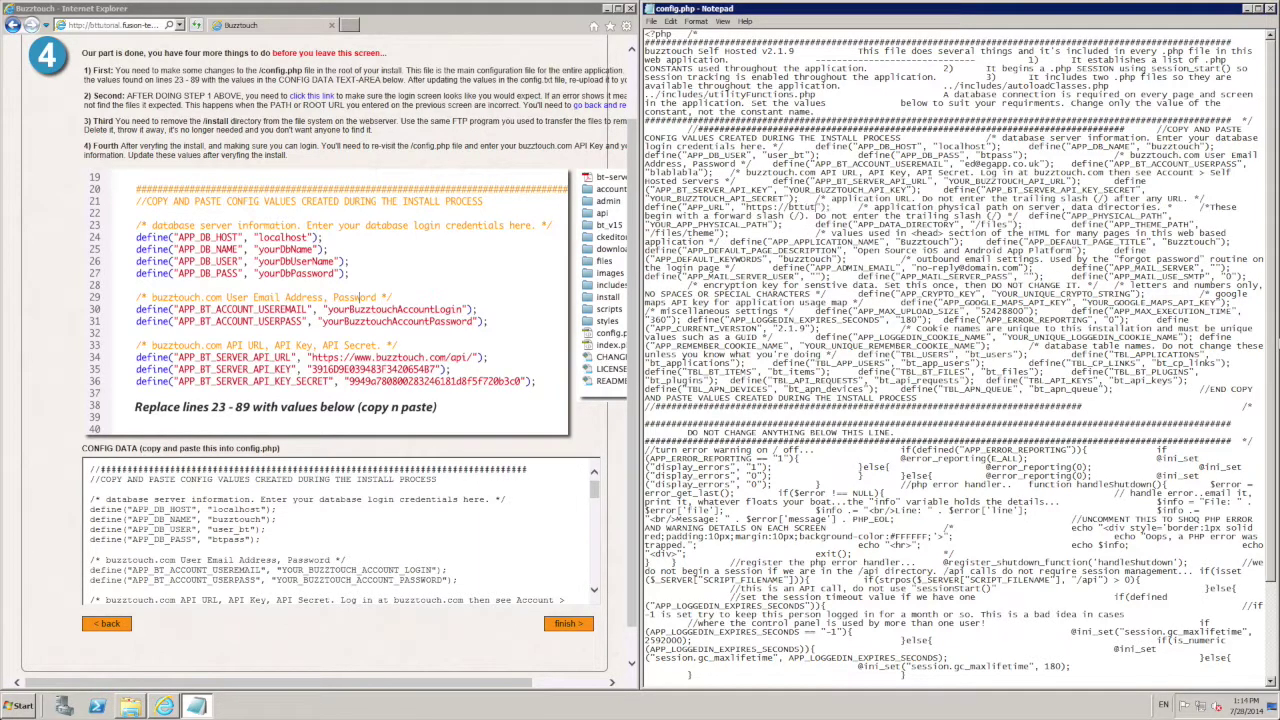
{"action": "type", "text": "orial.fusion-tech"}
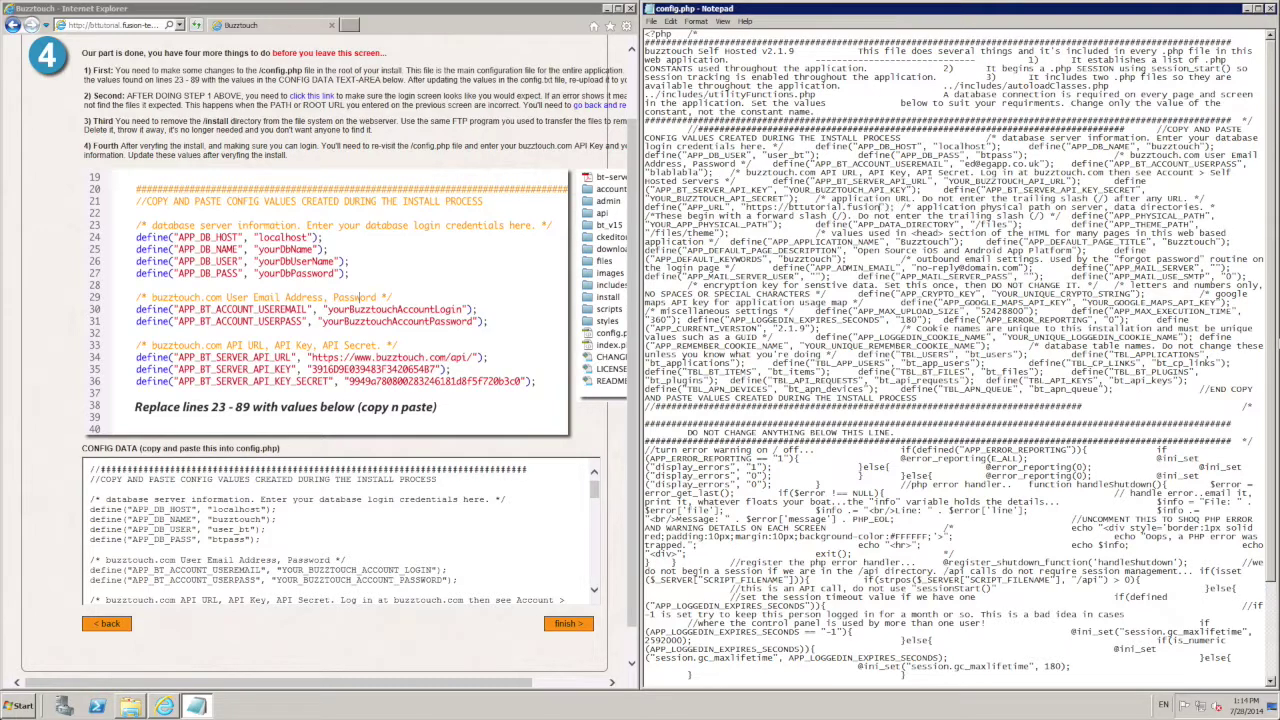
{"action": "type", "text": "nology.co.uk"}
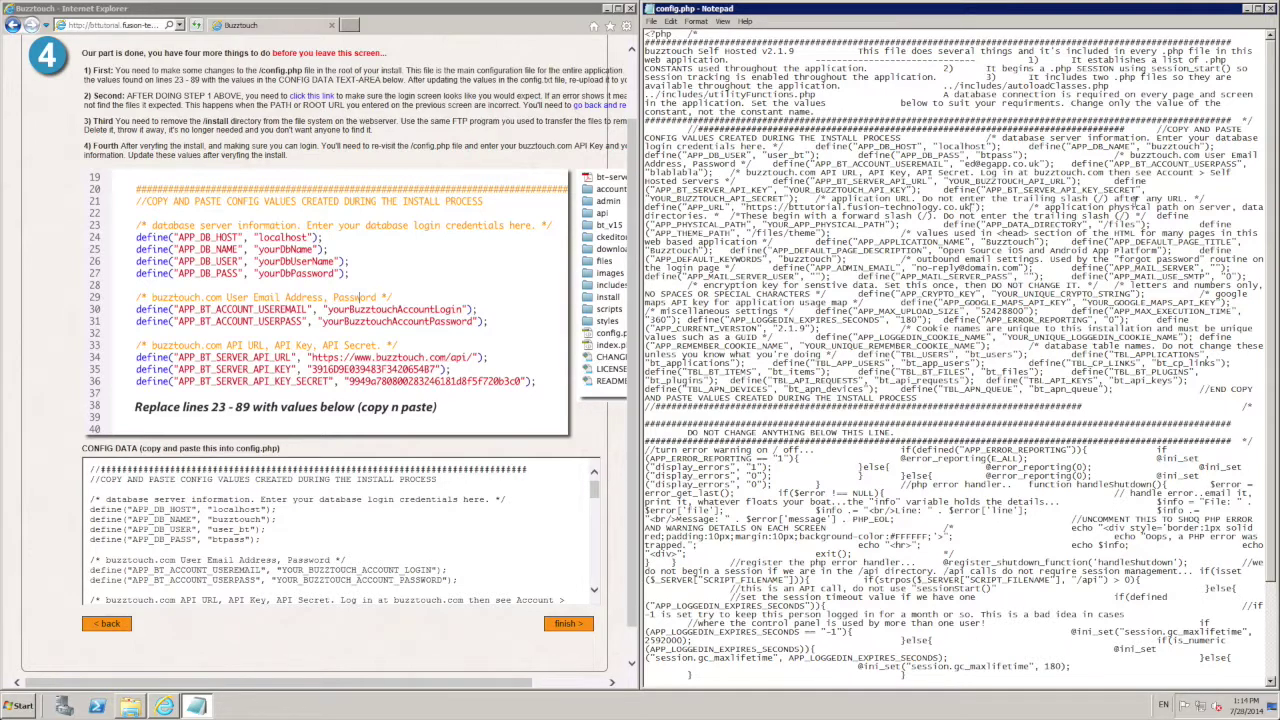
{"action": "left_click_drag", "start_coordinate": [886, 224], "coordinate": [769, 225]}
{"action": "type", "text": "C:\\"}
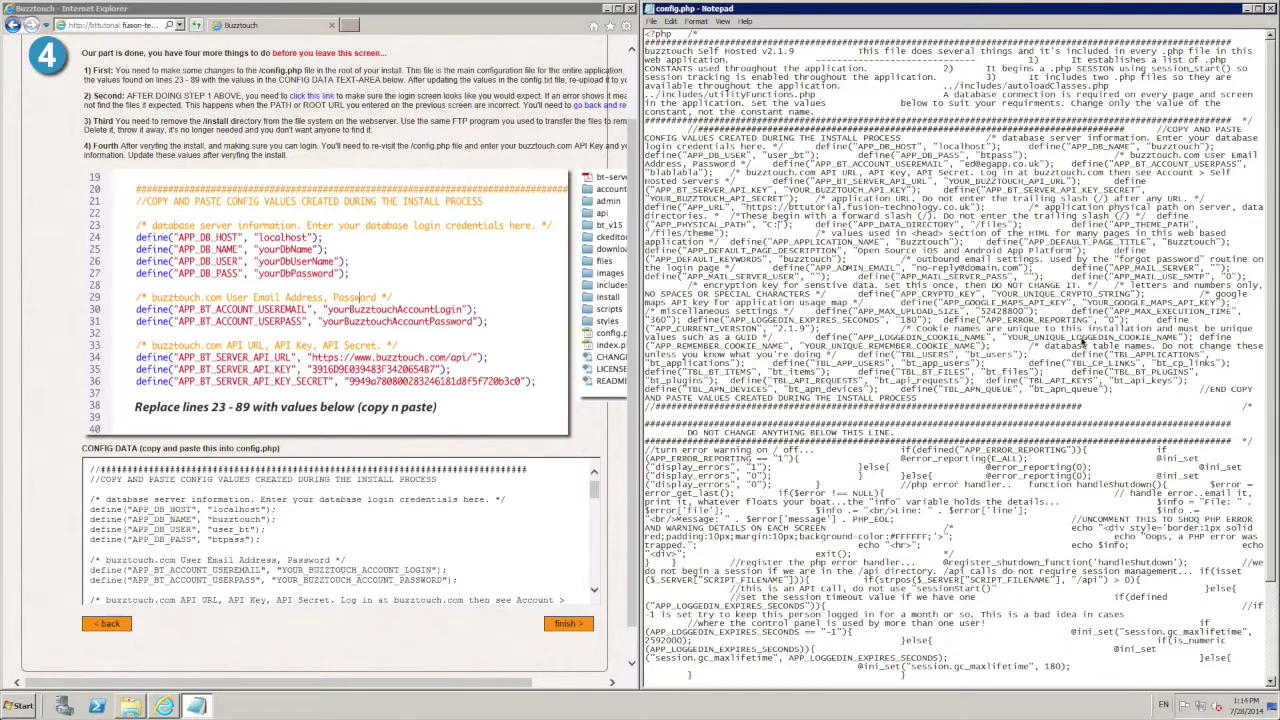
{"action": "type", "text": "inetpub\\BT\\"}
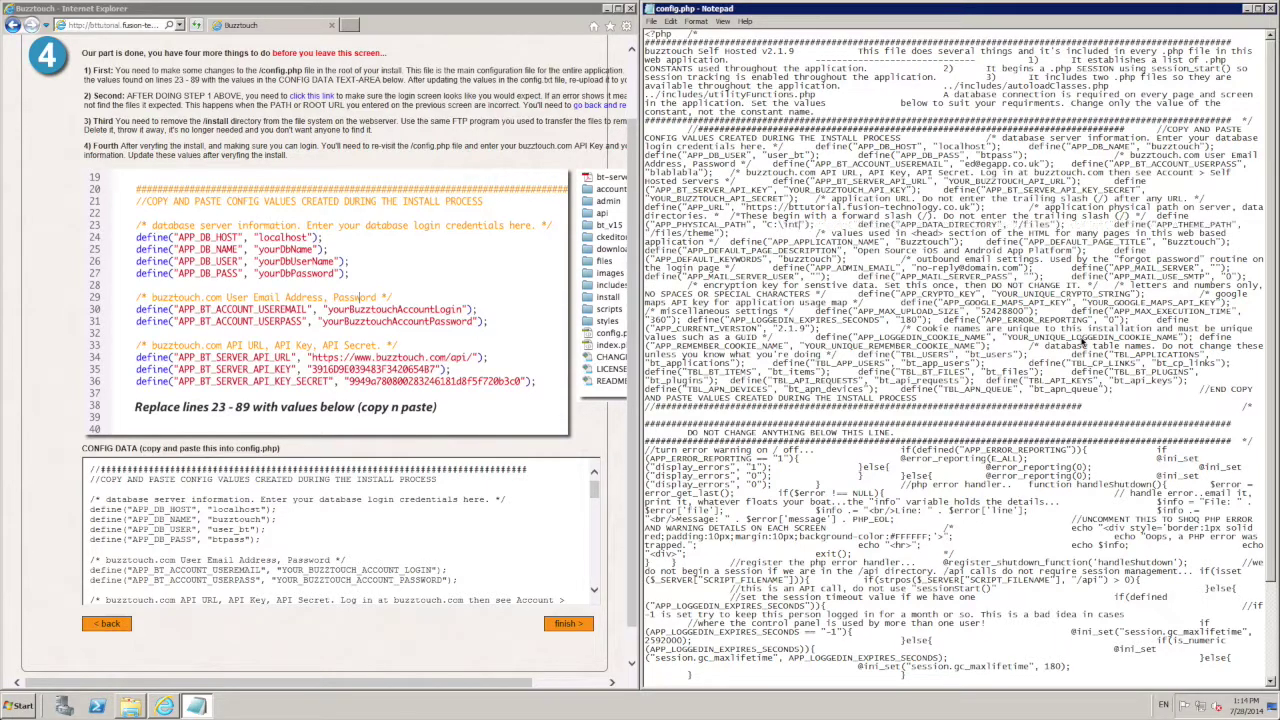
{"action": "key", "text": "BackSpace"}
{"action": "type", "text": "Tutori"}
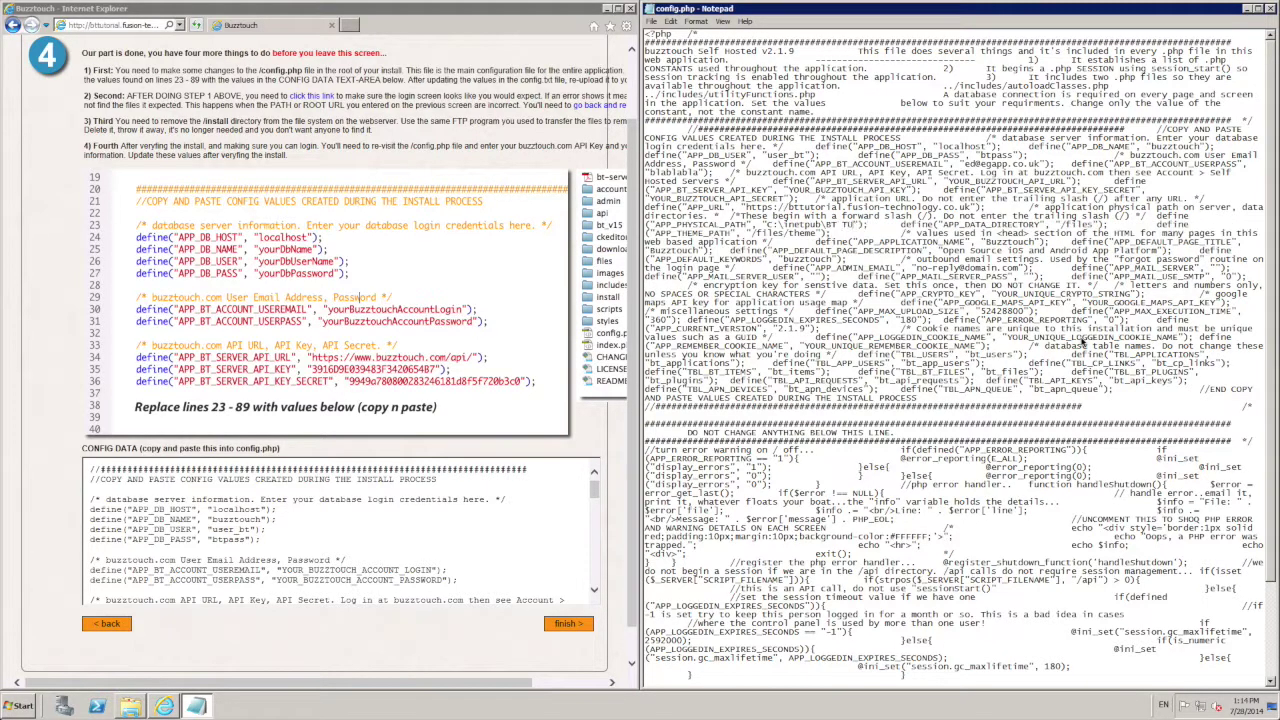
{"action": "type", "text": "al"}
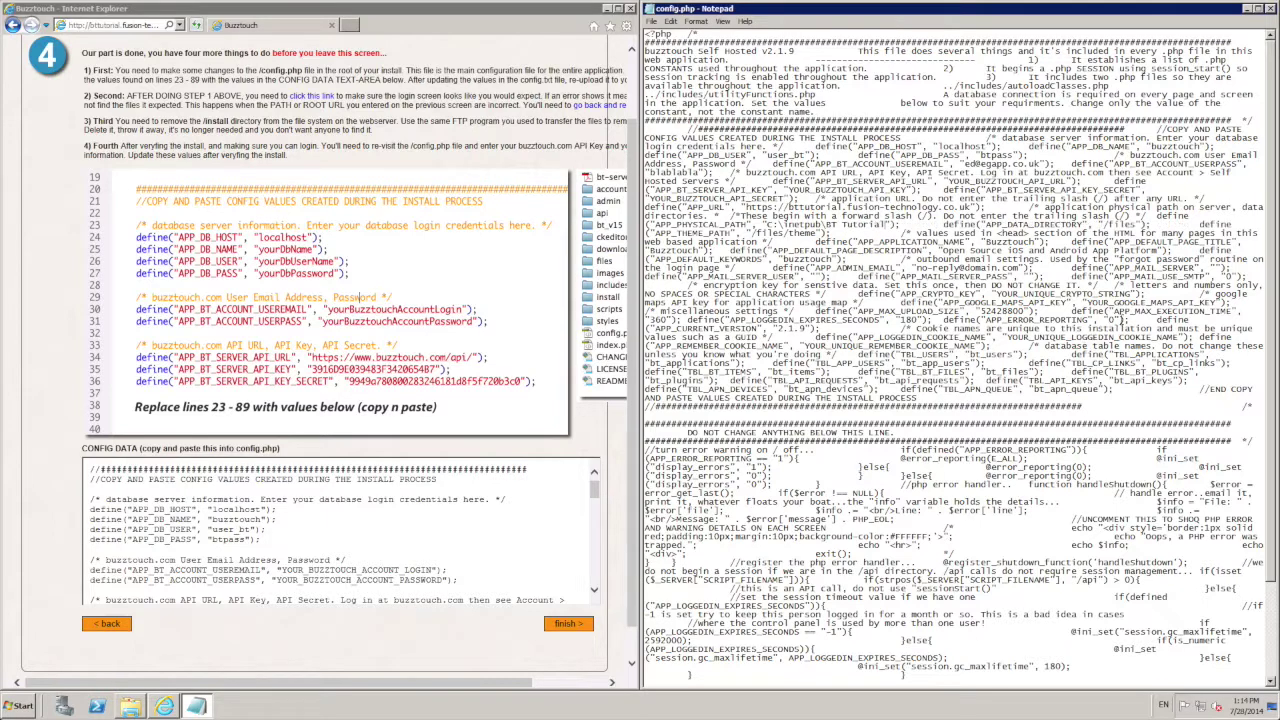
Step: Change the admin e-mail domain to fusion-technology.co.uk and enter SMTP host auth.smtp.1and1.co.uk
{"action": "left_click_drag", "start_coordinate": [594, 497], "coordinate": [597, 524]}
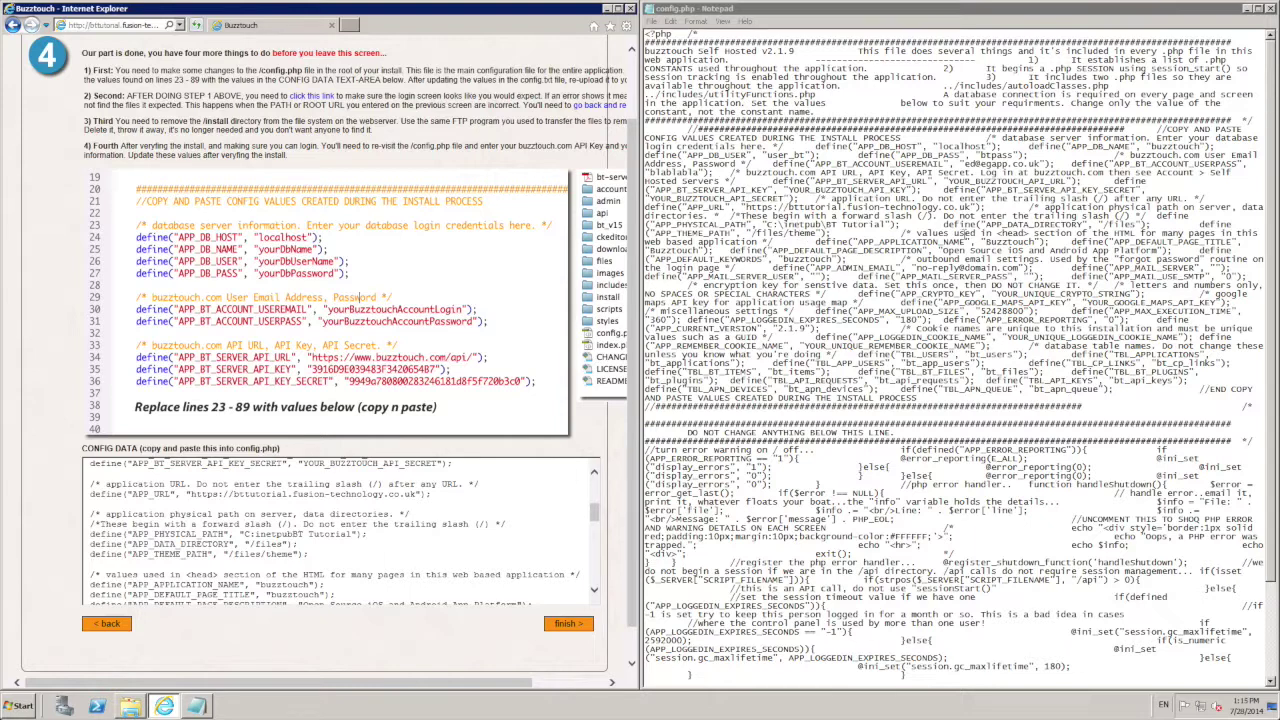
{"action": "left_click_drag", "start_coordinate": [594, 514], "coordinate": [594, 527]}
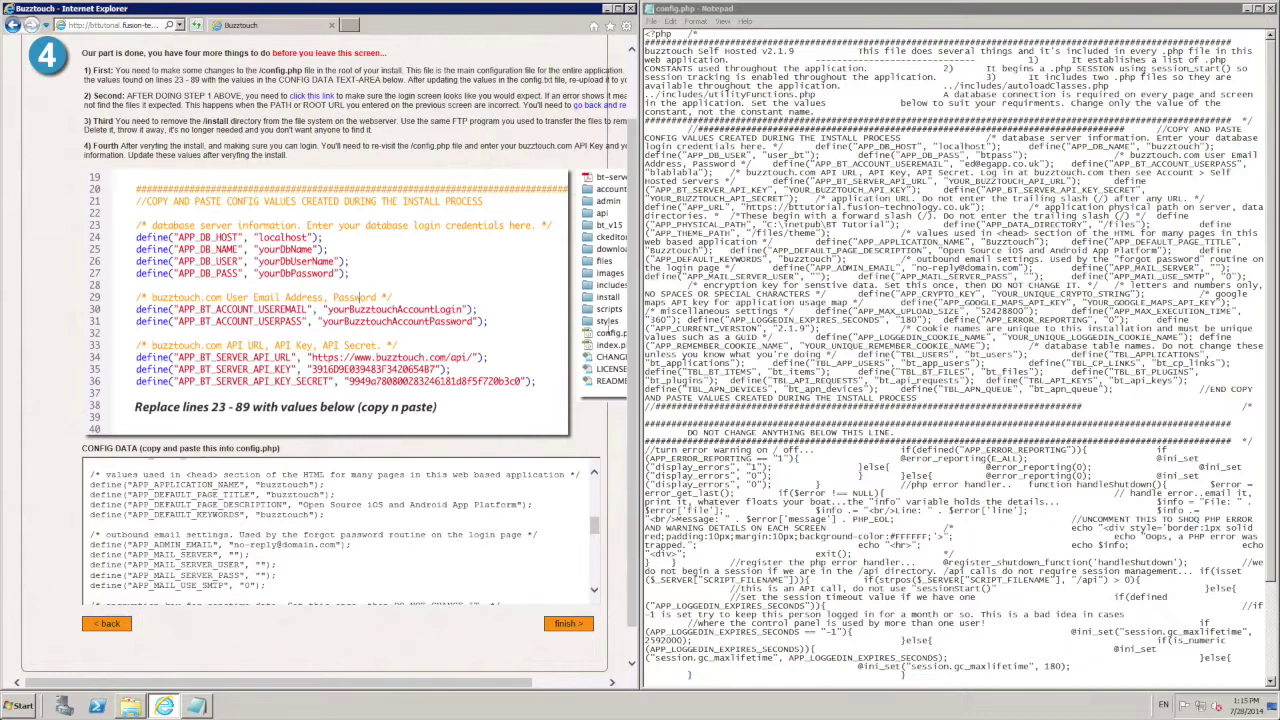
{"action": "mouse_move", "coordinate": [595, 530]}
{"action": "left_mouse_down"}
{"action": "mouse_move", "coordinate": [598, 545]}
{"action": "mouse_move", "coordinate": [596, 533]}
{"action": "left_mouse_up"}
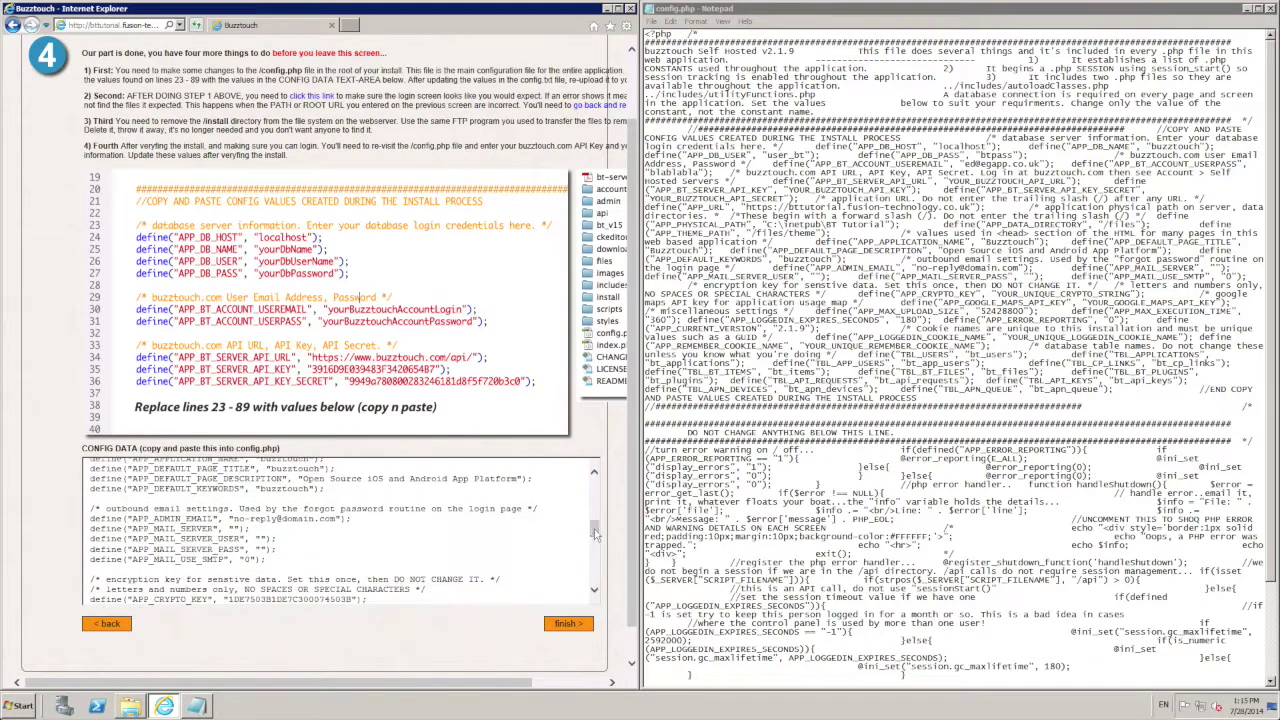
{"action": "triple_click", "coordinate": [322, 519]}
{"action": "double_click", "coordinate": [315, 519]}
{"action": "type", "text": "fusion-technology.co.uk"}
{"action": "type", "text": "auth.smtp.1"}
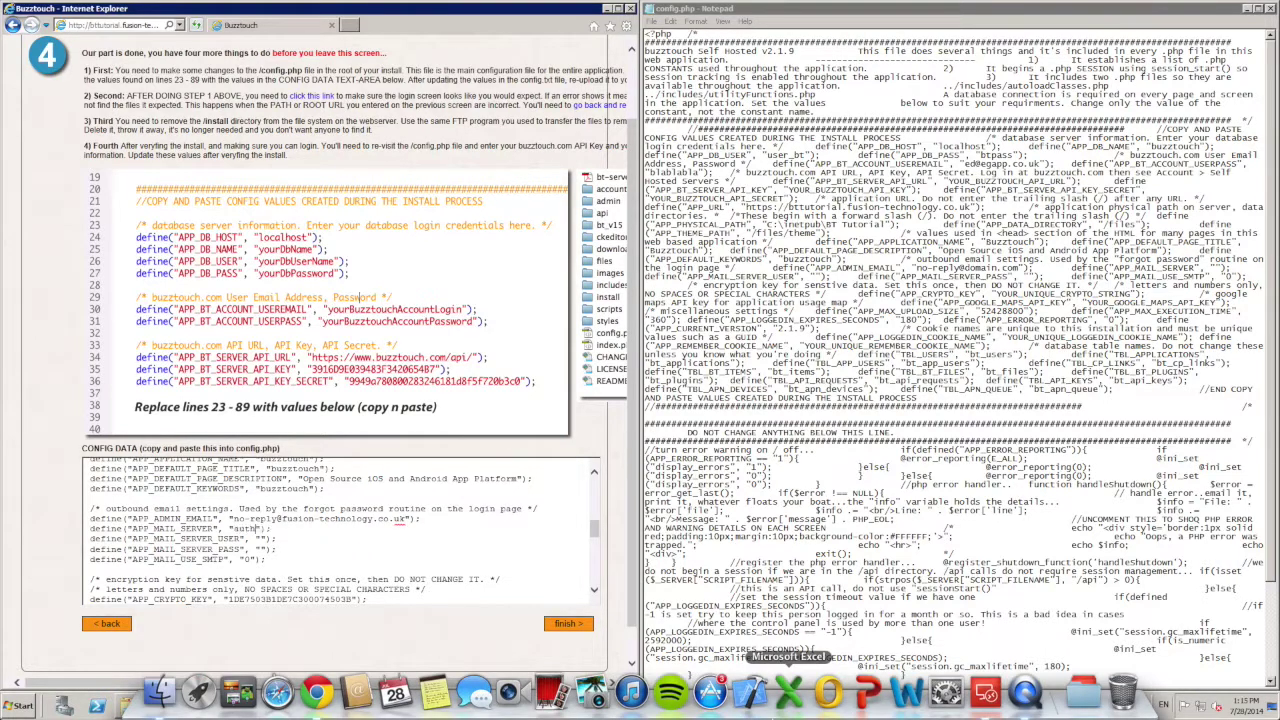
{"action": "type", "text": "and1.co.uk"}
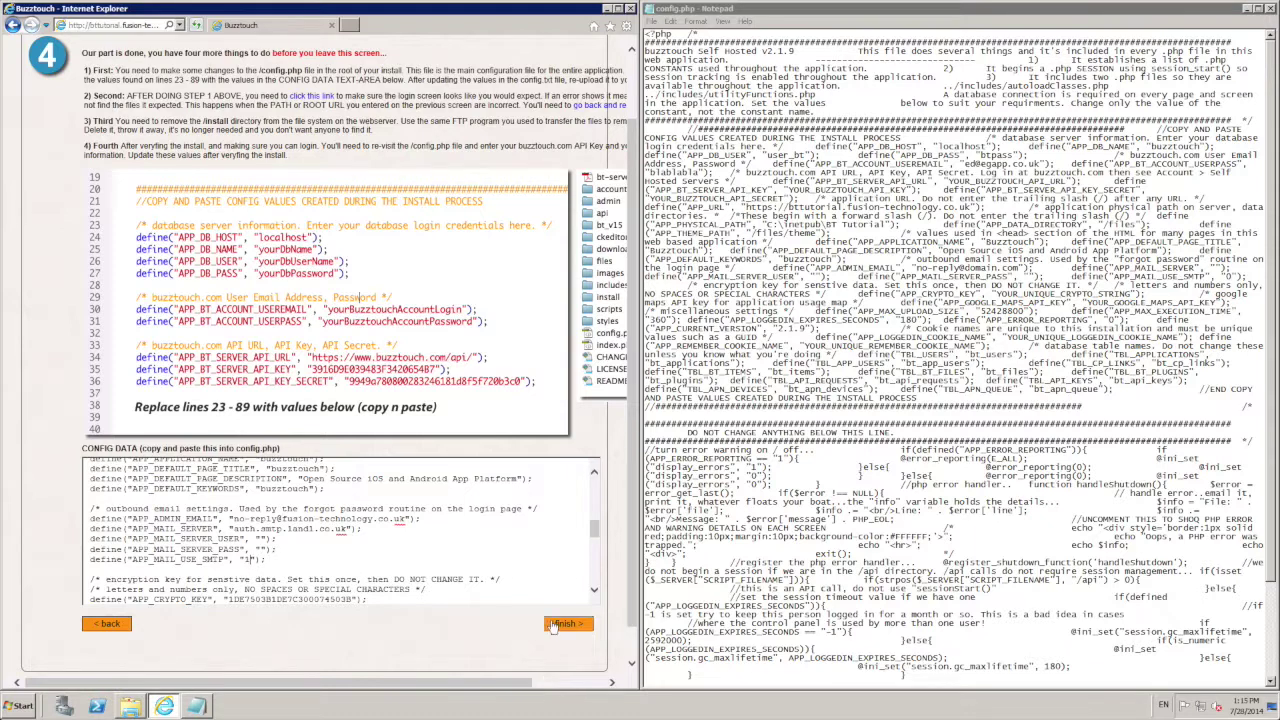
{"action": "left_click", "coordinate": [594, 590]}
{"action": "scroll", "coordinate": [594, 590], "scroll_direction": "down", "scroll_amount": 5}
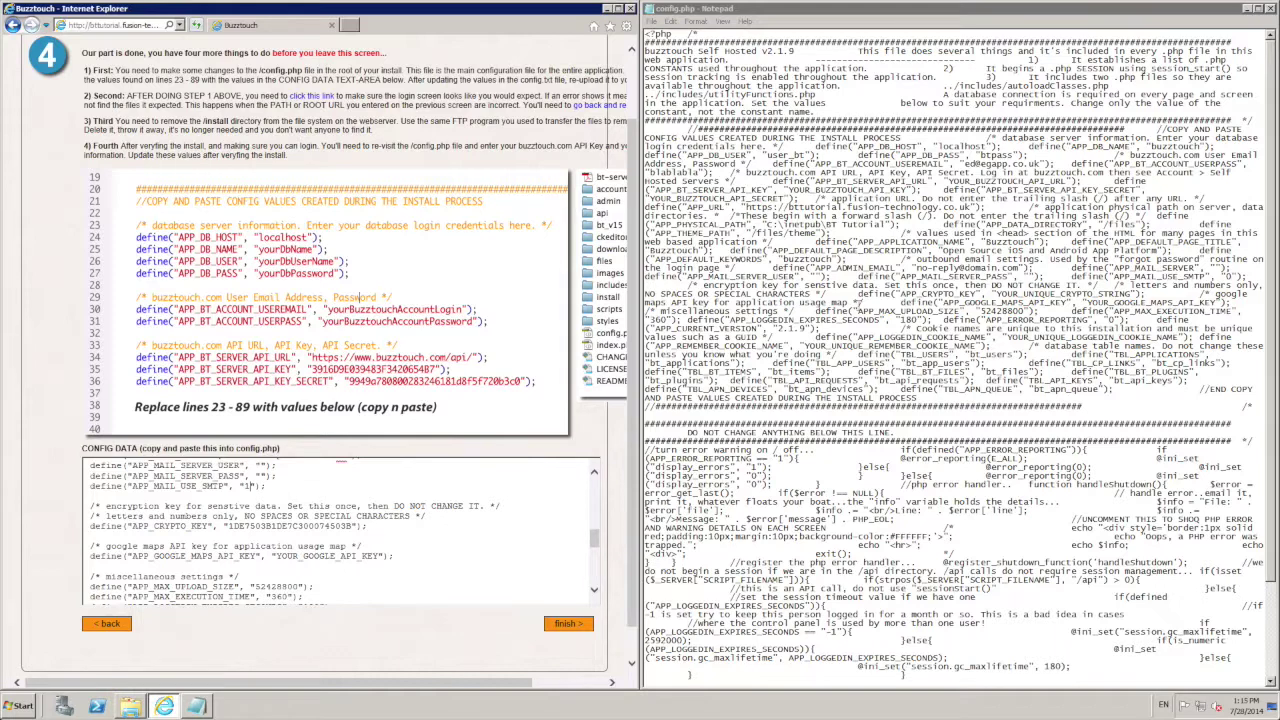
{"action": "left_click_drag", "start_coordinate": [1133, 293], "coordinate": [996, 293]}
{"action": "key", "text": "BackSpace"}
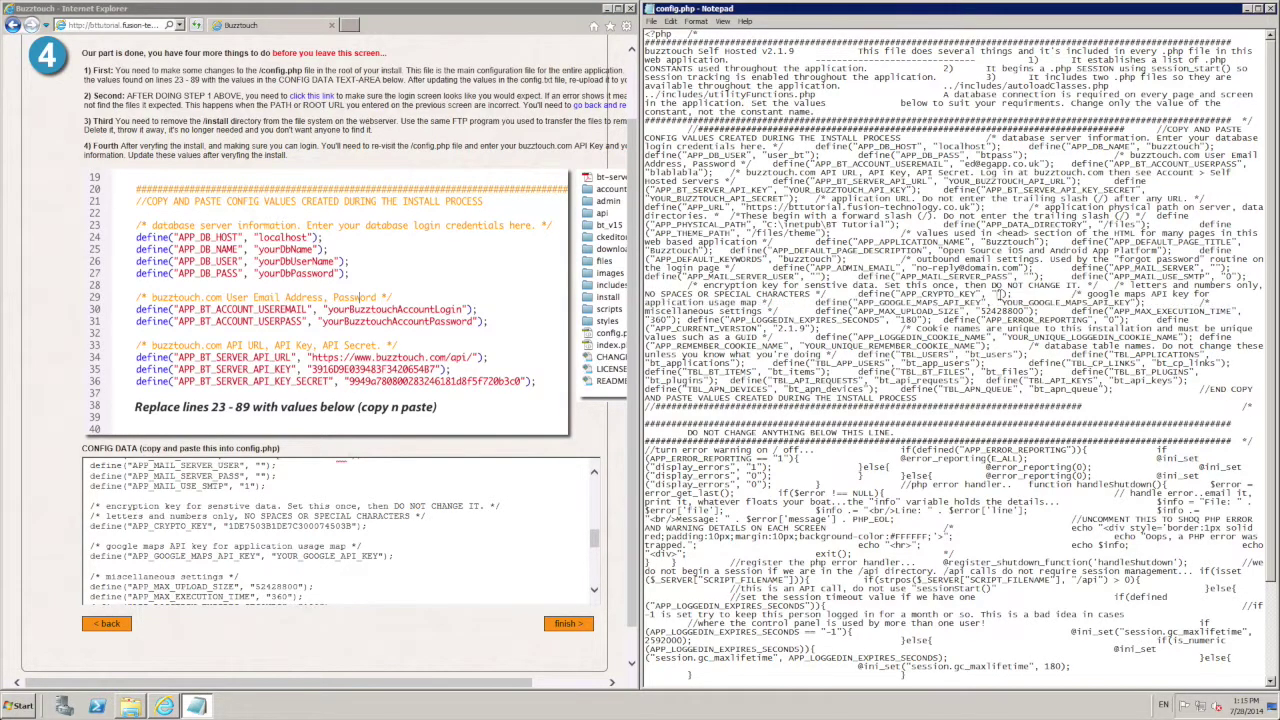
{"action": "left_click", "coordinate": [327, 526]}
{"action": "left_click_drag", "start_coordinate": [352, 526], "coordinate": [228, 526]}
{"action": "key", "text": "ctrl+c"}
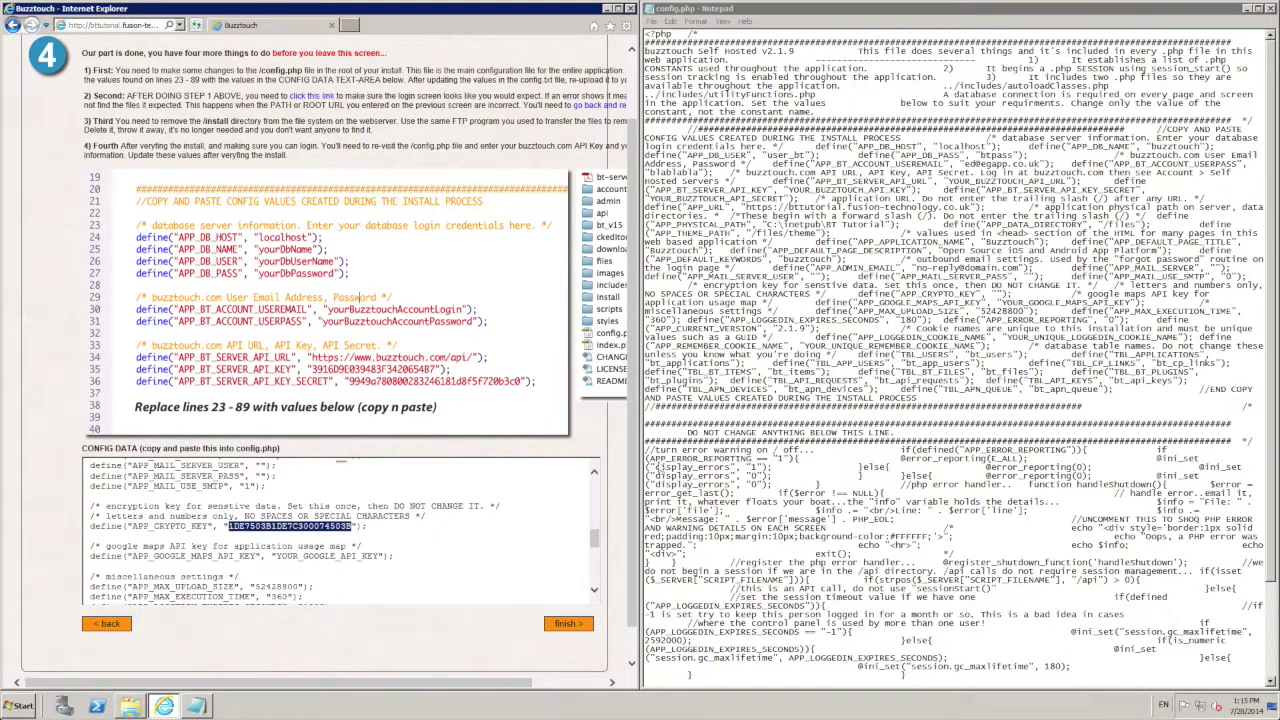
{"action": "left_click", "coordinate": [1064, 355]}
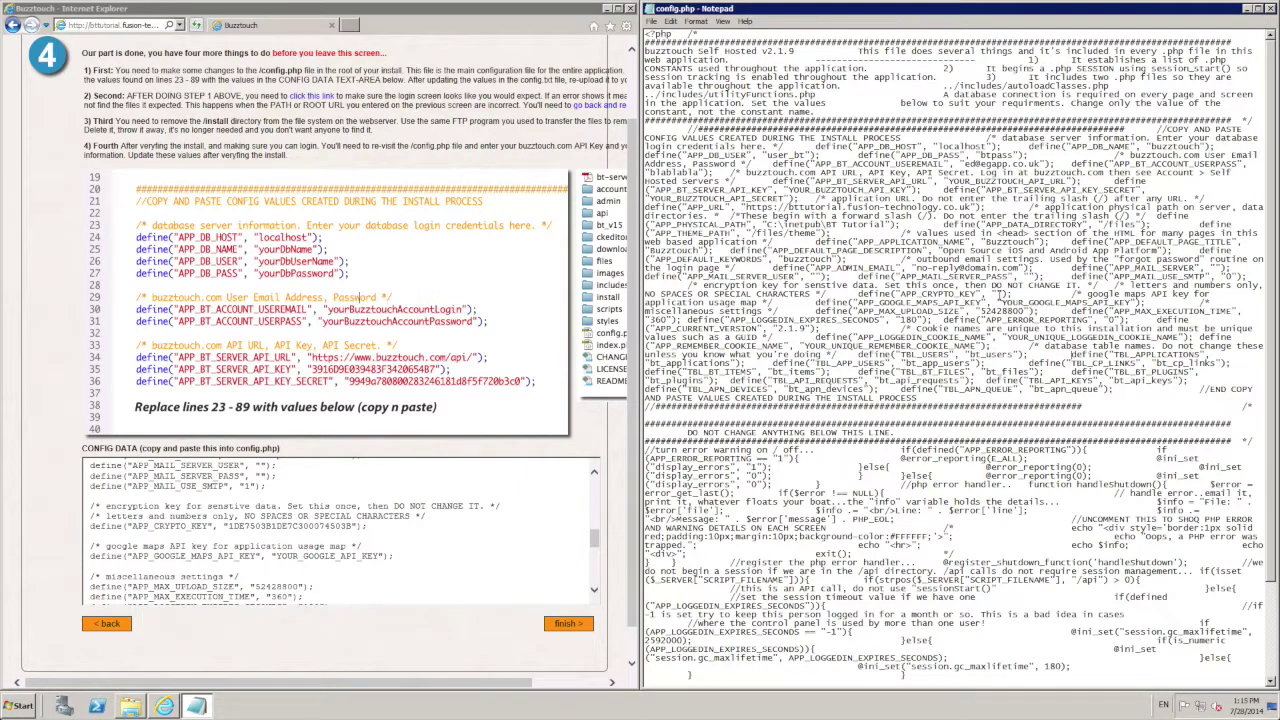
{"action": "key", "text": "ctrl+v"}
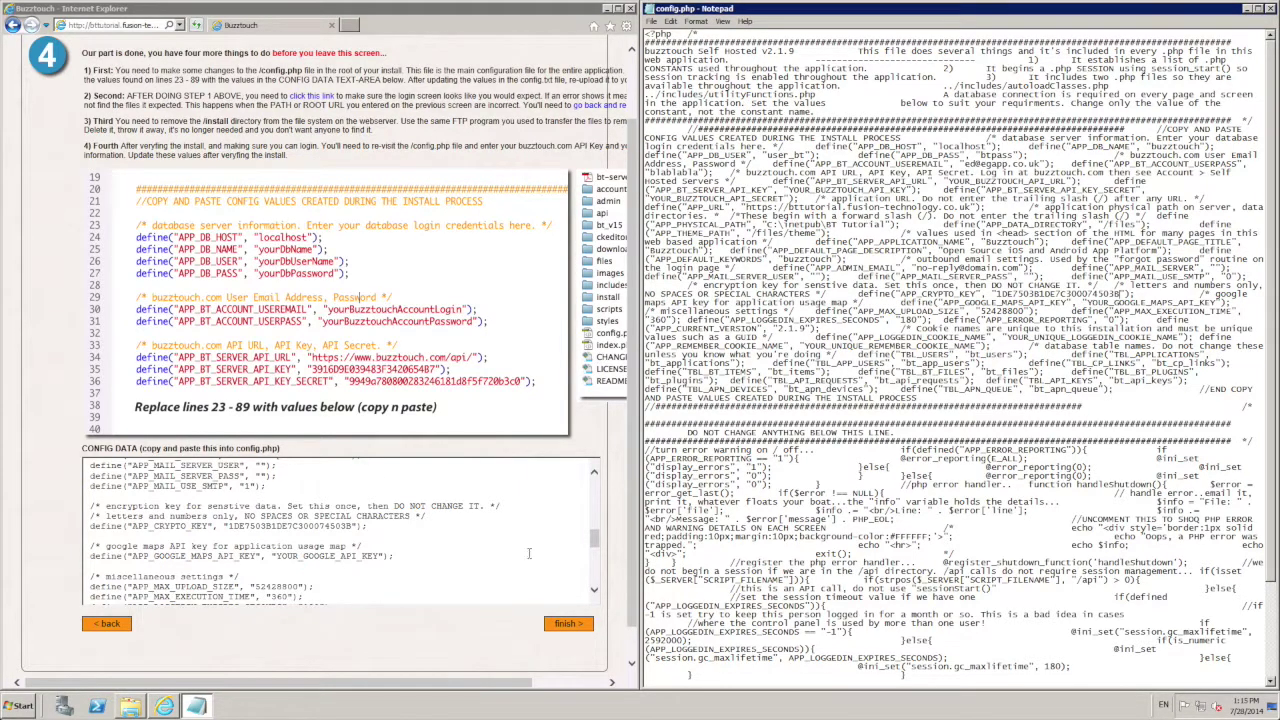
Step: Change the version number from 2.1.9 to 3.0.0
{"action": "left_click", "coordinate": [586, 548]}
{"action": "scroll", "coordinate": [430, 546], "scroll_direction": "down", "scroll_amount": 3}
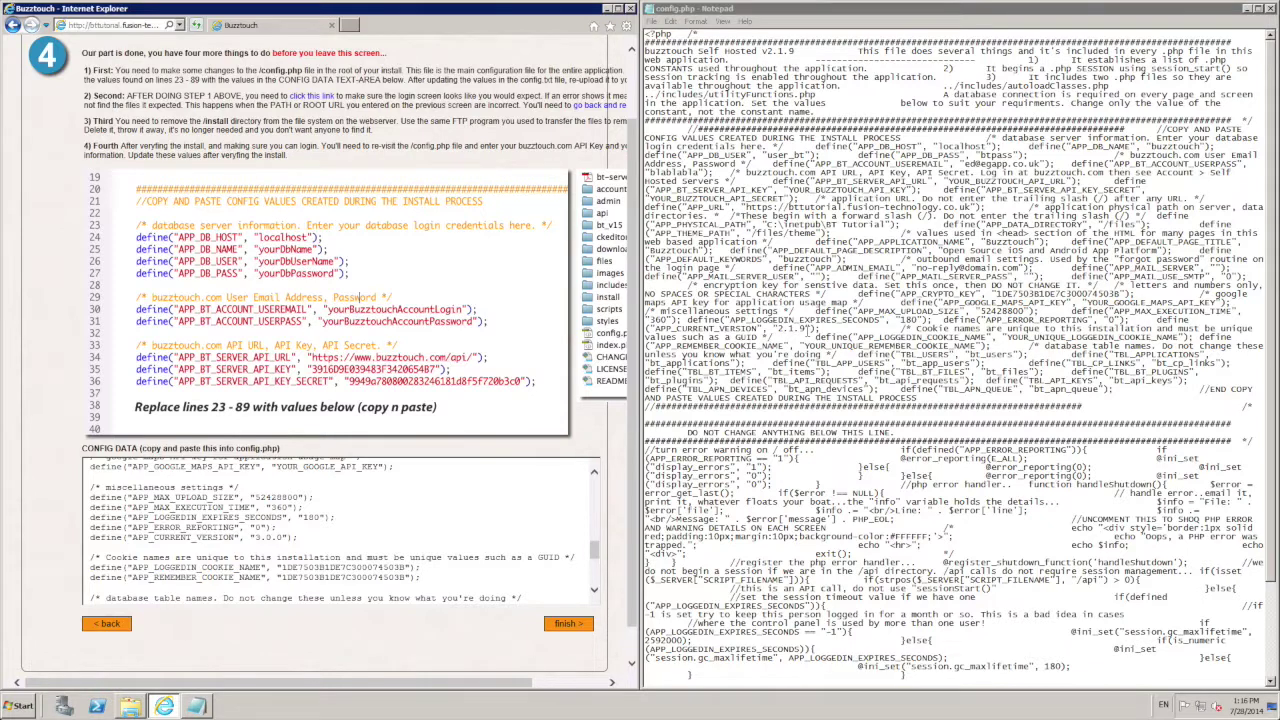
{"action": "left_click_drag", "start_coordinate": [805, 329], "coordinate": [779, 331]}
{"action": "type", "text": "3.0.0"}
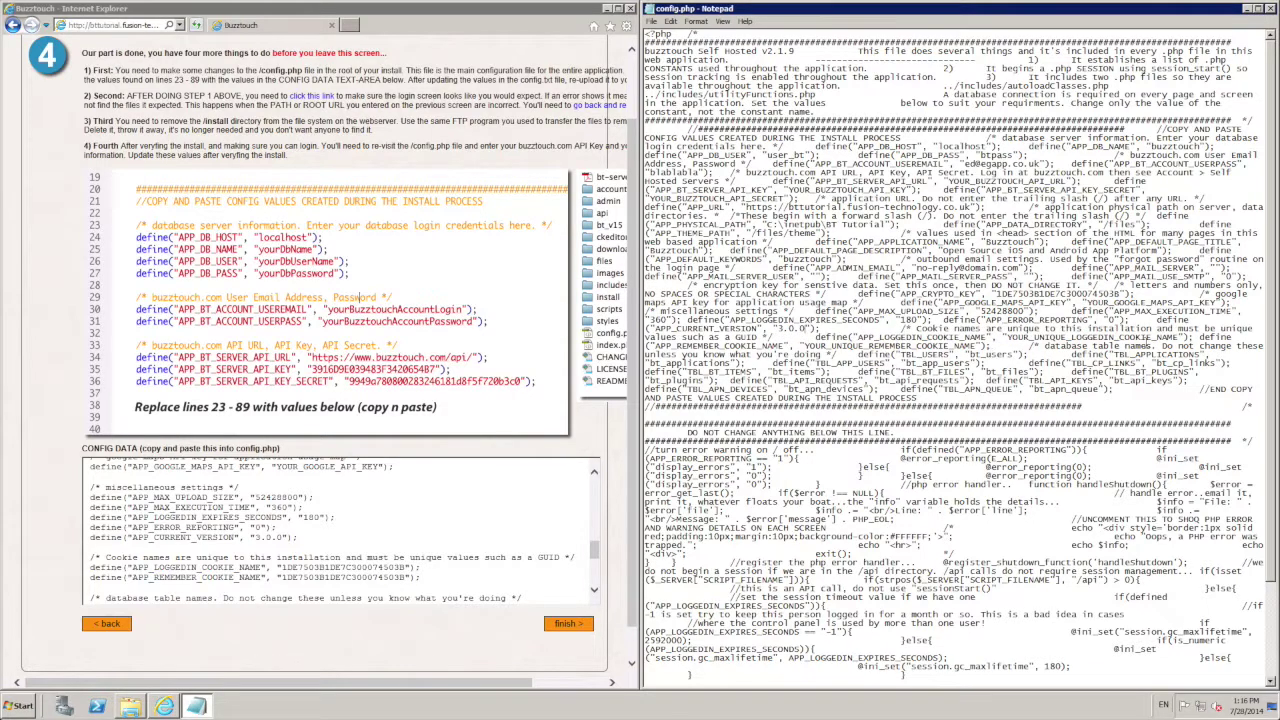
Step: Paste the generated value over the logged-in and remember-me cookie name placeholders
{"action": "left_click_drag", "start_coordinate": [1180, 338], "coordinate": [1008, 338]}
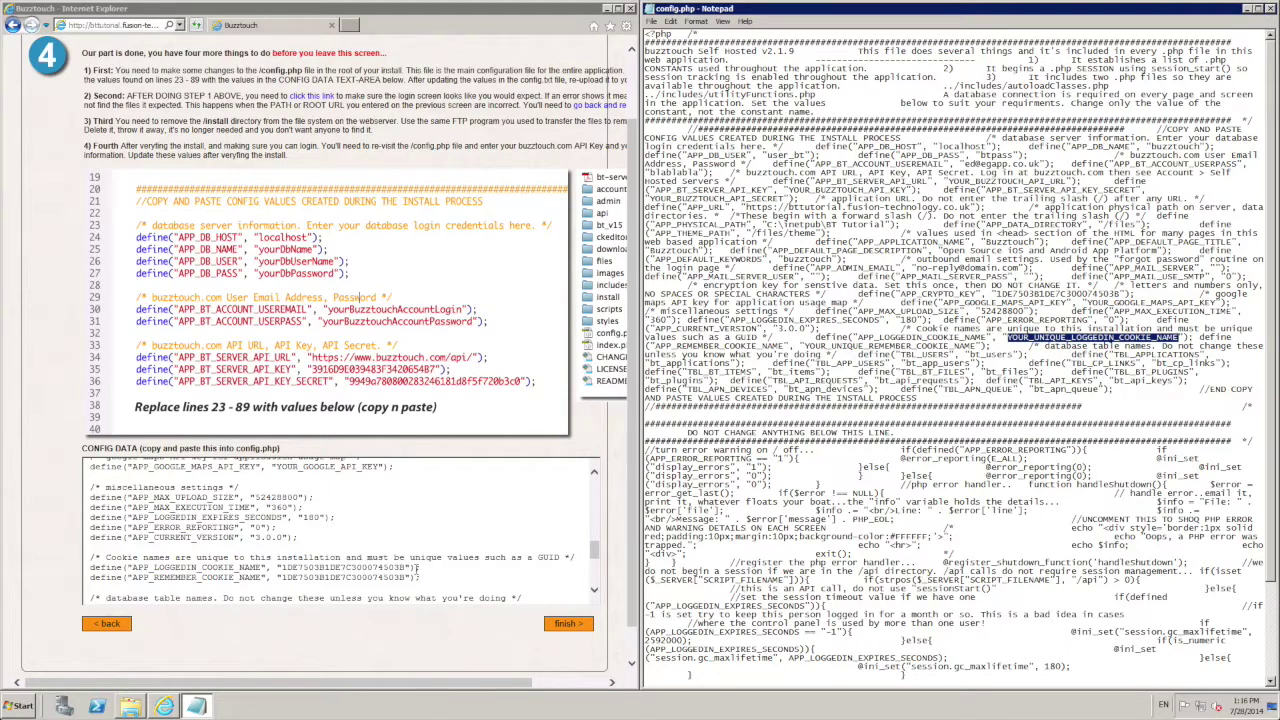
{"action": "left_click_drag", "start_coordinate": [406, 568], "coordinate": [282, 568]}
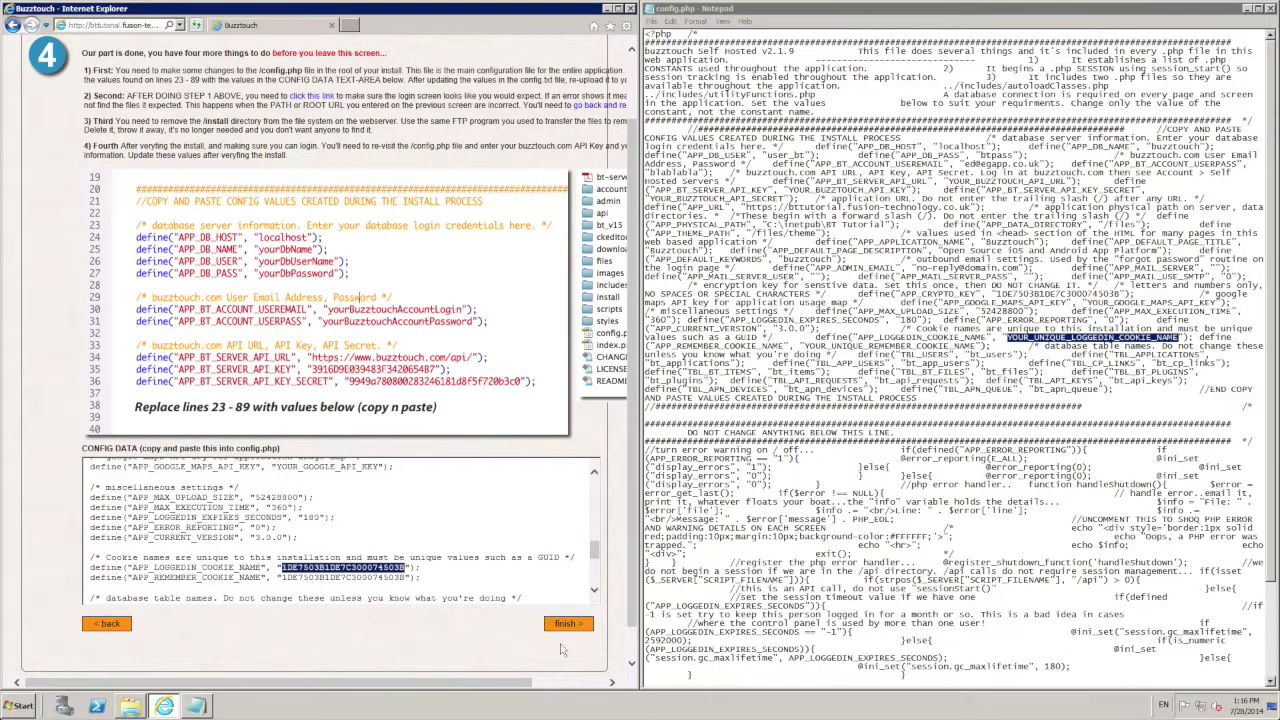
{"action": "key", "text": "ctrl+v"}
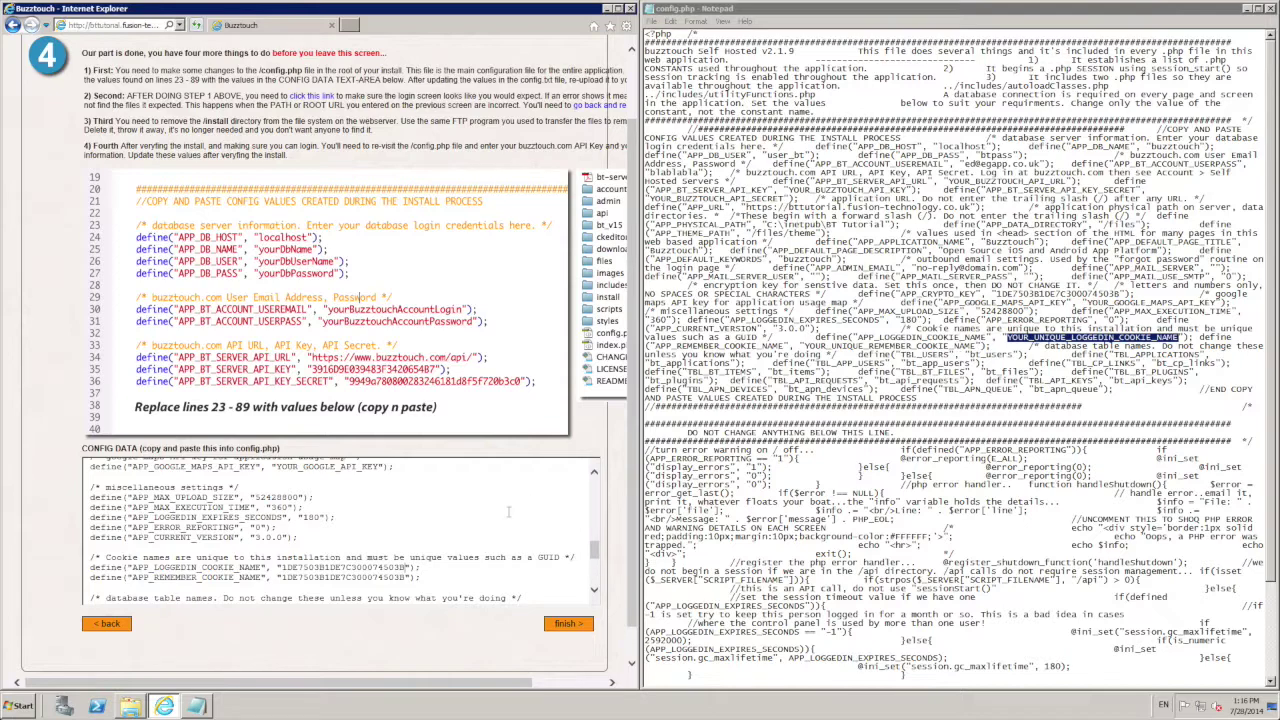
{"action": "key", "text": "alt+Tab"}
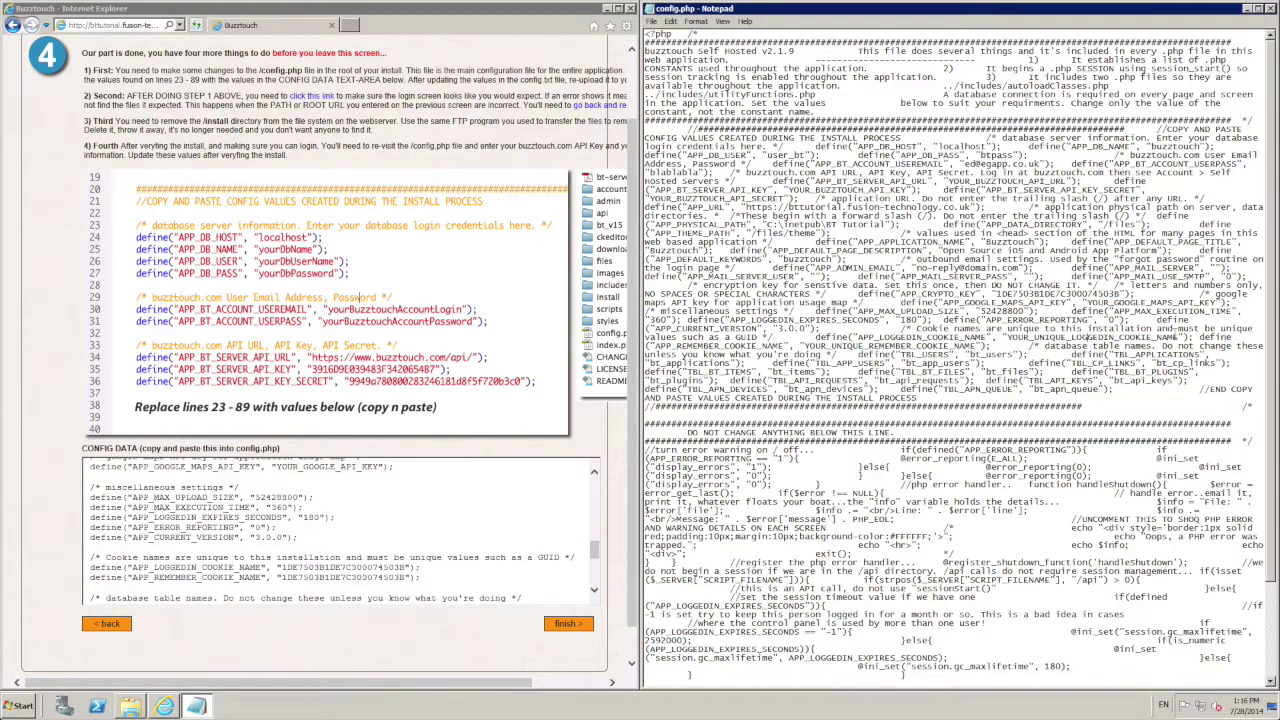
{"action": "left_click_drag", "start_coordinate": [1180, 337], "coordinate": [1007, 337]}
{"action": "key", "text": "ctrl+v"}
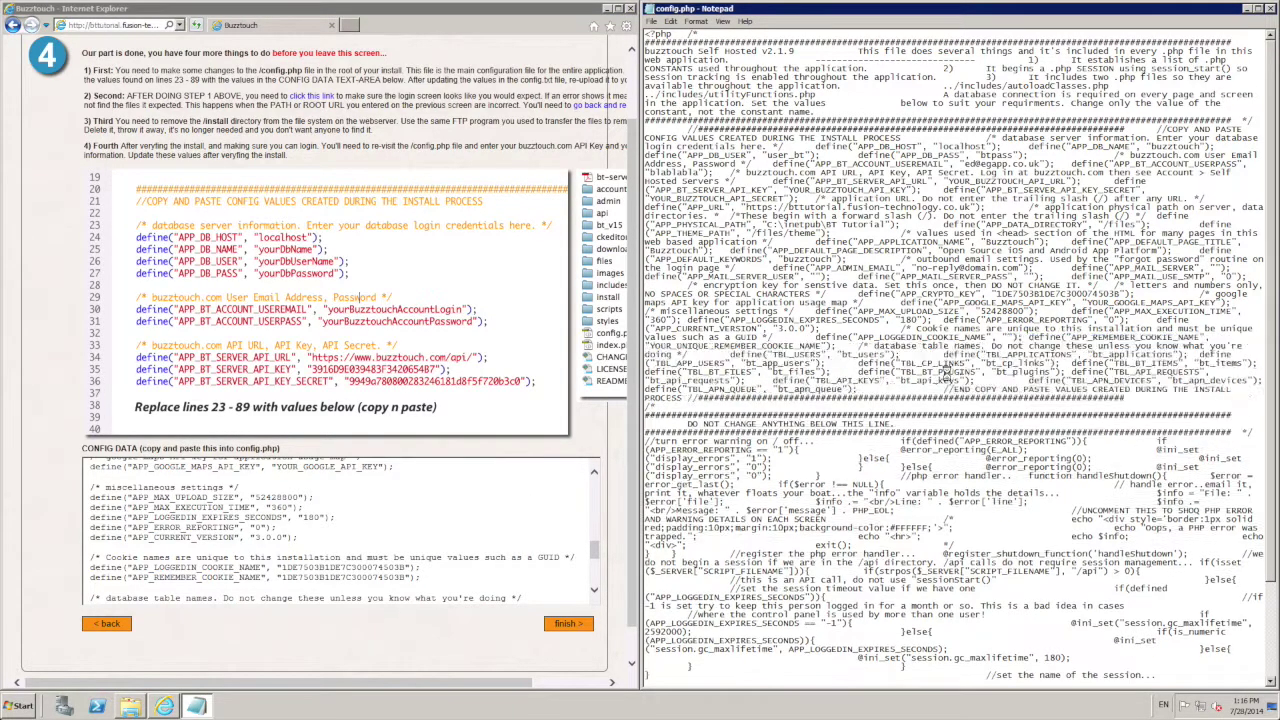
{"action": "left_click_drag", "start_coordinate": [976, 347], "coordinate": [802, 347]}
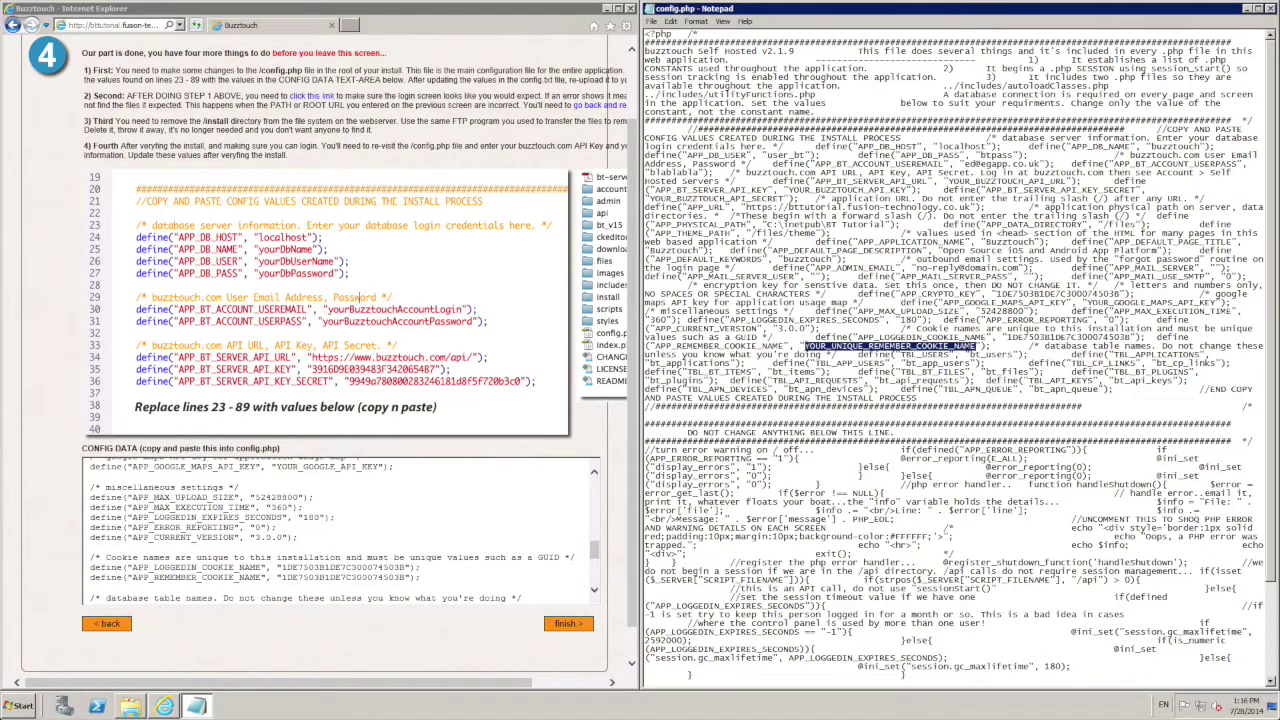
{"action": "key", "text": "ctrl+v"}
{"action": "left_click_drag", "start_coordinate": [594, 550], "coordinate": [594, 572]}
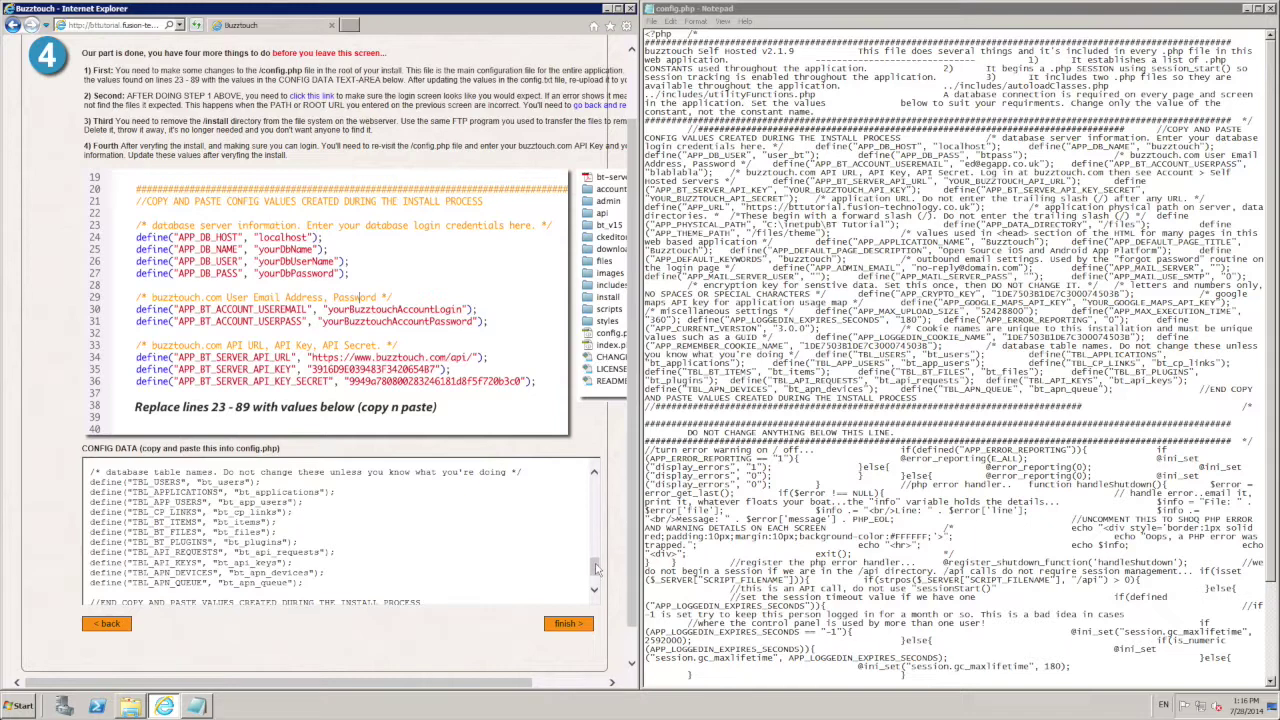
{"action": "left_click_drag", "start_coordinate": [594, 570], "coordinate": [594, 584]}
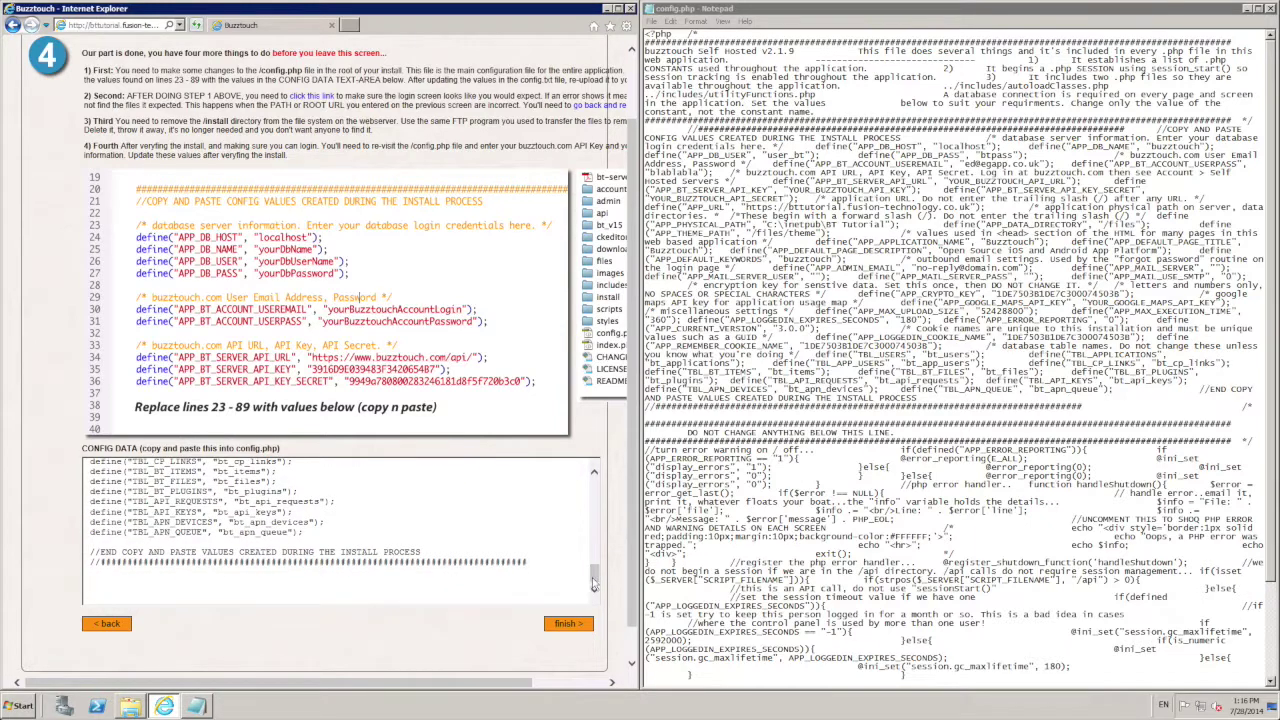
{"action": "left_click", "coordinate": [700, 500]}
Step: Save config.php, close Notepad, and finish the install to reach the login page
{"action": "left_click", "coordinate": [652, 21]}
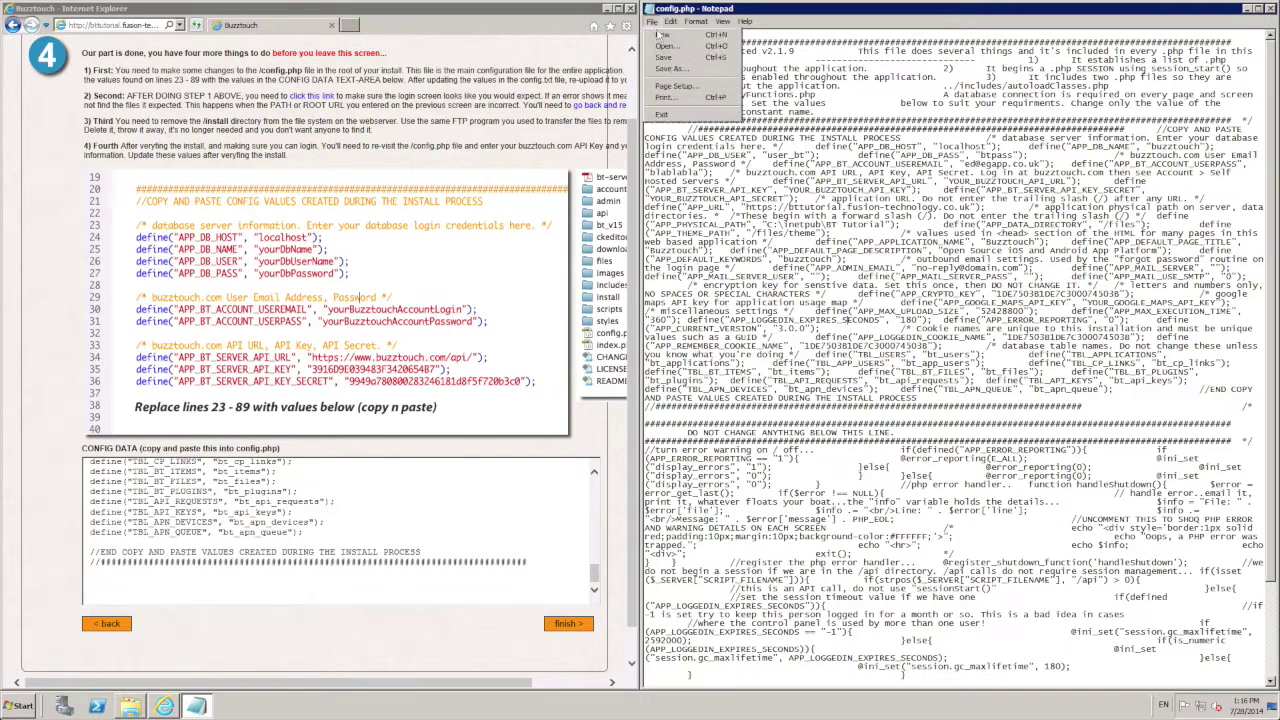
{"action": "left_click", "coordinate": [666, 59]}
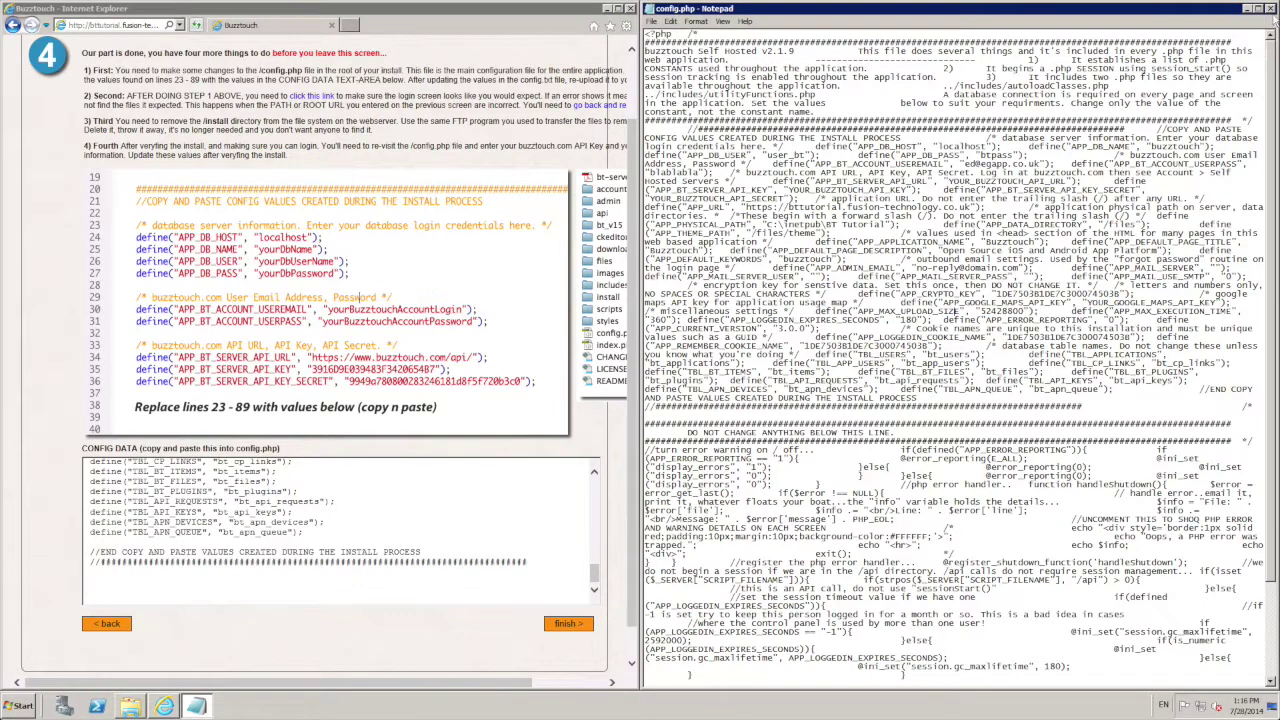
{"action": "left_click", "coordinate": [1271, 8]}
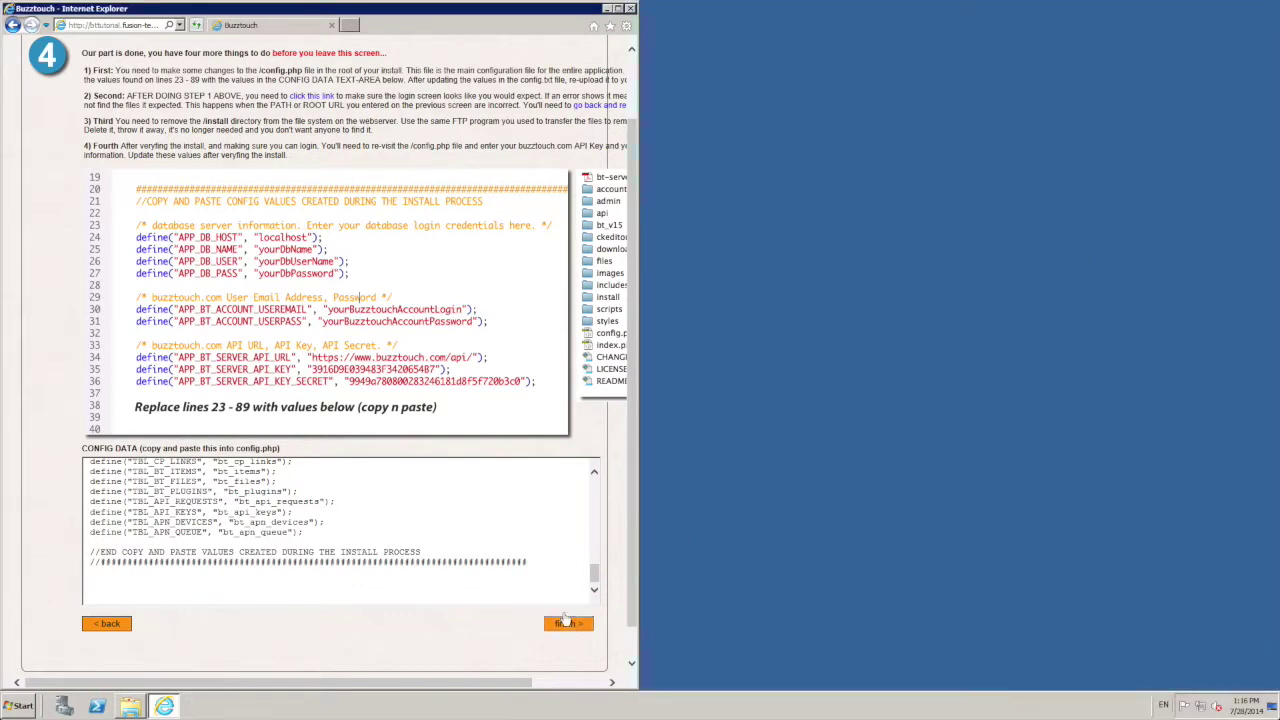
{"action": "left_click", "coordinate": [566, 622]}
Step: Maximize the browser and log in with the account e-mail and password
{"action": "left_click", "coordinate": [618, 8]}
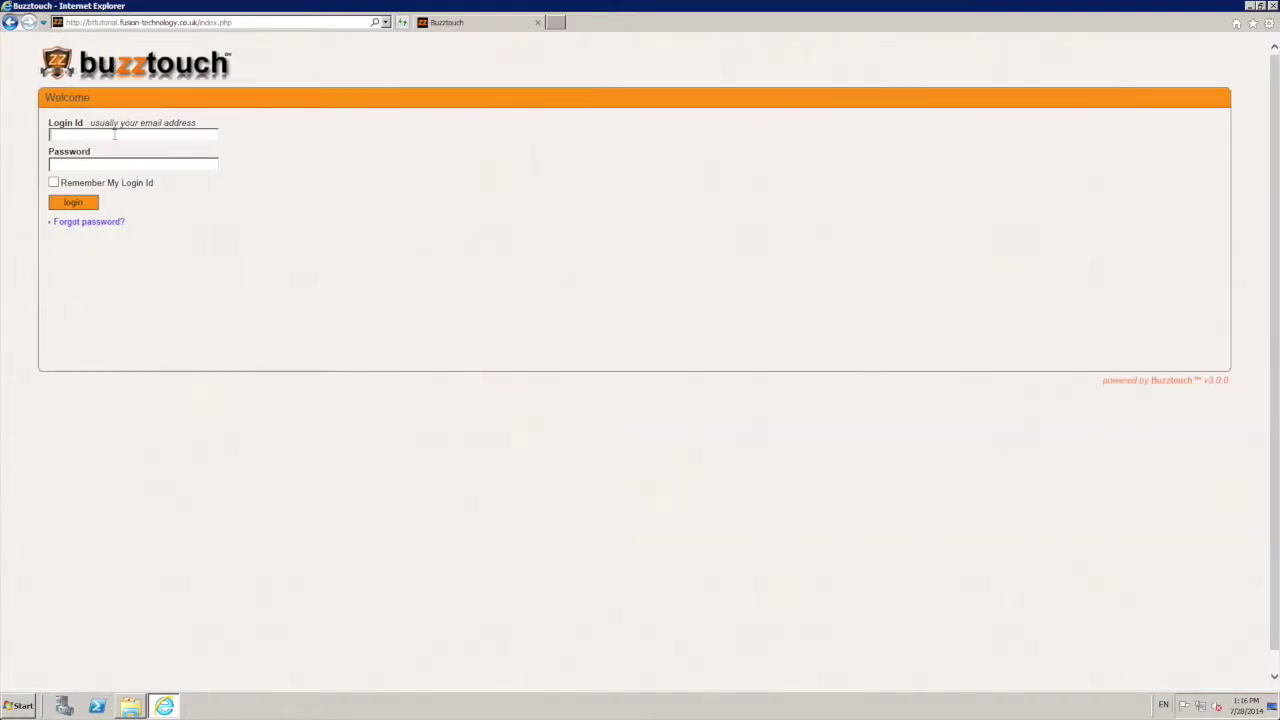
{"action": "key", "text": "Tab"}
{"action": "type", "text": "************"}
{"action": "key", "text": "Return"}
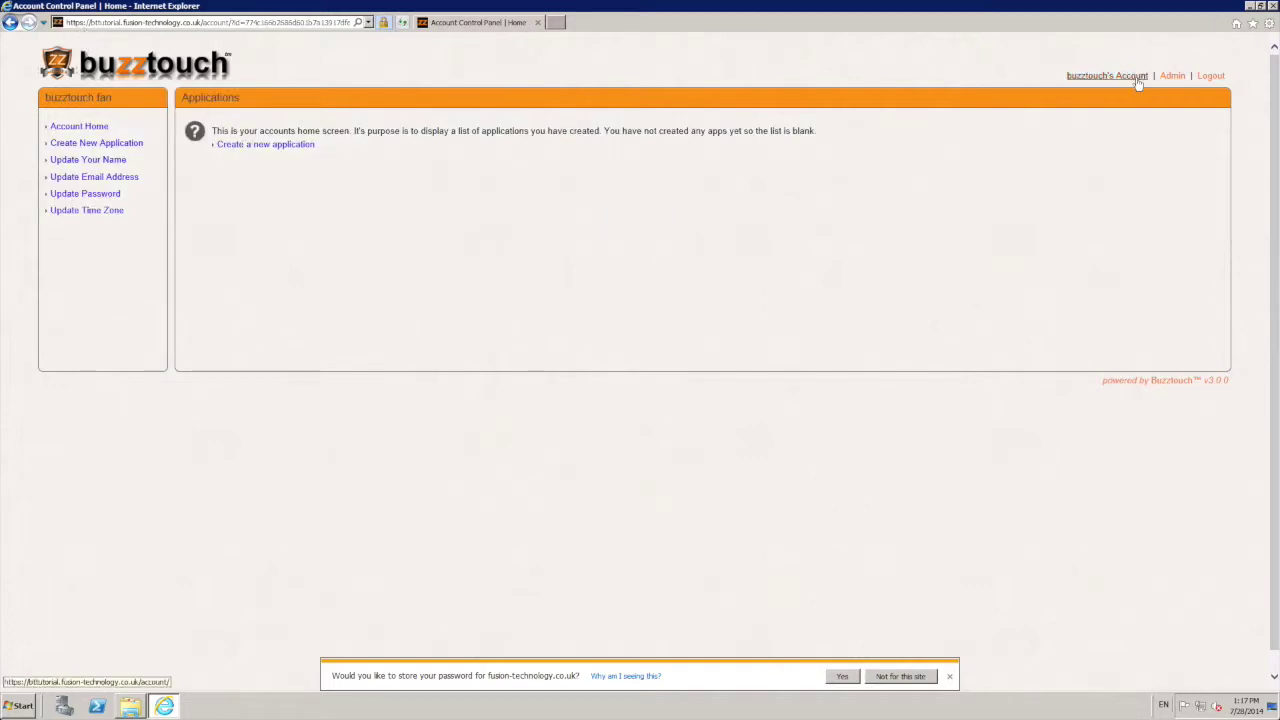
Step: Update the account's first and last name and submit
{"action": "left_click", "coordinate": [86, 160]}
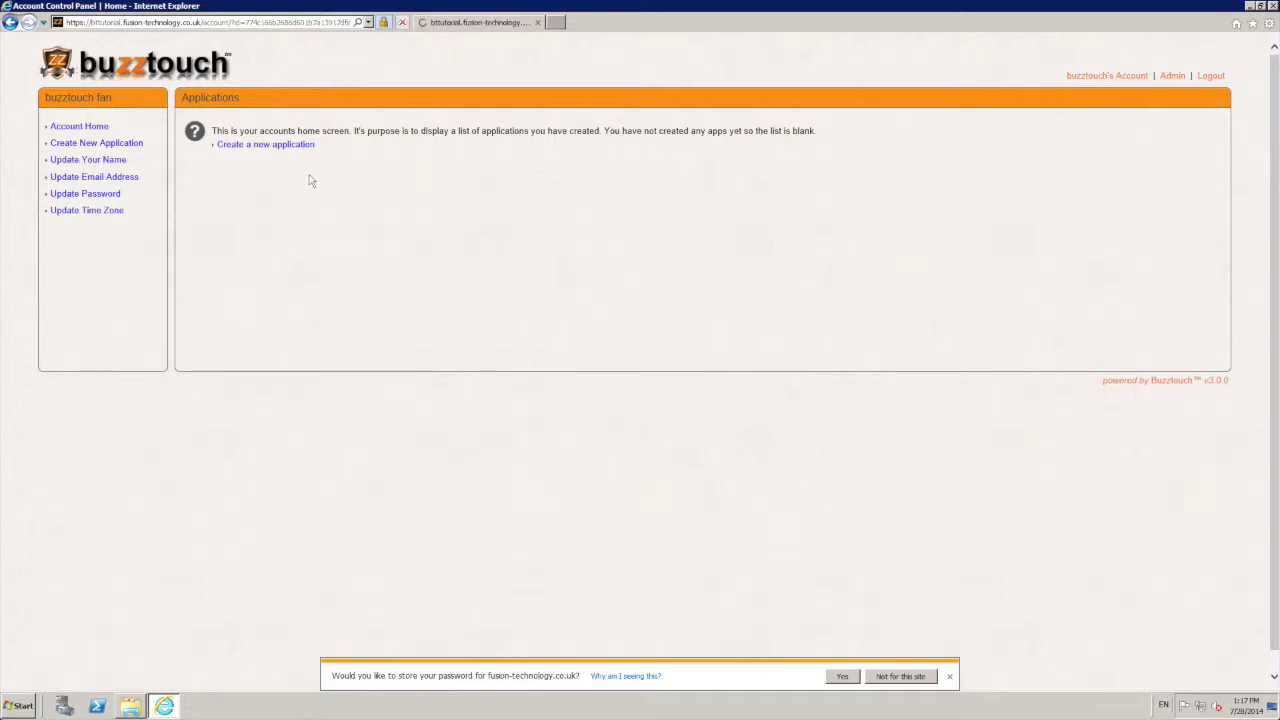
{"action": "left_click_drag", "start_coordinate": [148, 146], "coordinate": [256, 147]}
{"action": "left_click", "coordinate": [288, 132]}
{"action": "key", "text": "ctrl+a"}
{"action": "key", "text": "BackSpace"}
{"action": "type", "text": "Ed"}
{"action": "key", "text": "Tab"}
{"action": "type", "text": "Goodall"}
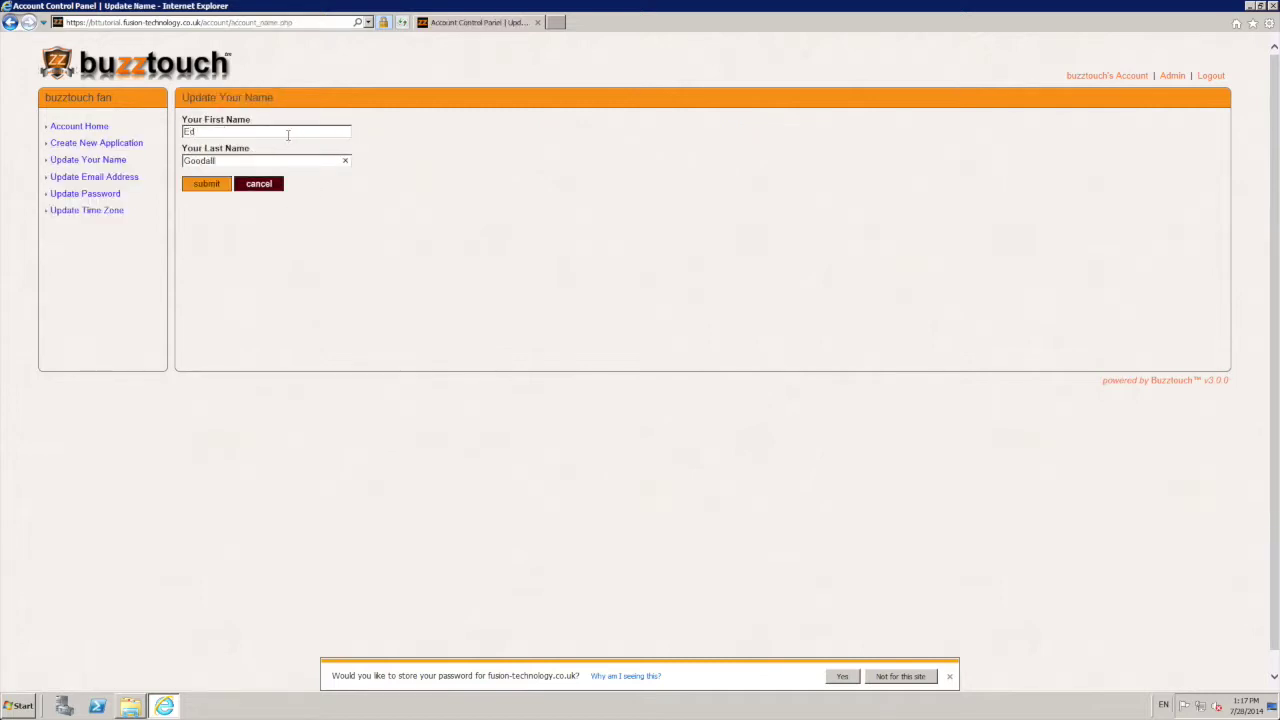
{"action": "left_click", "coordinate": [217, 186]}
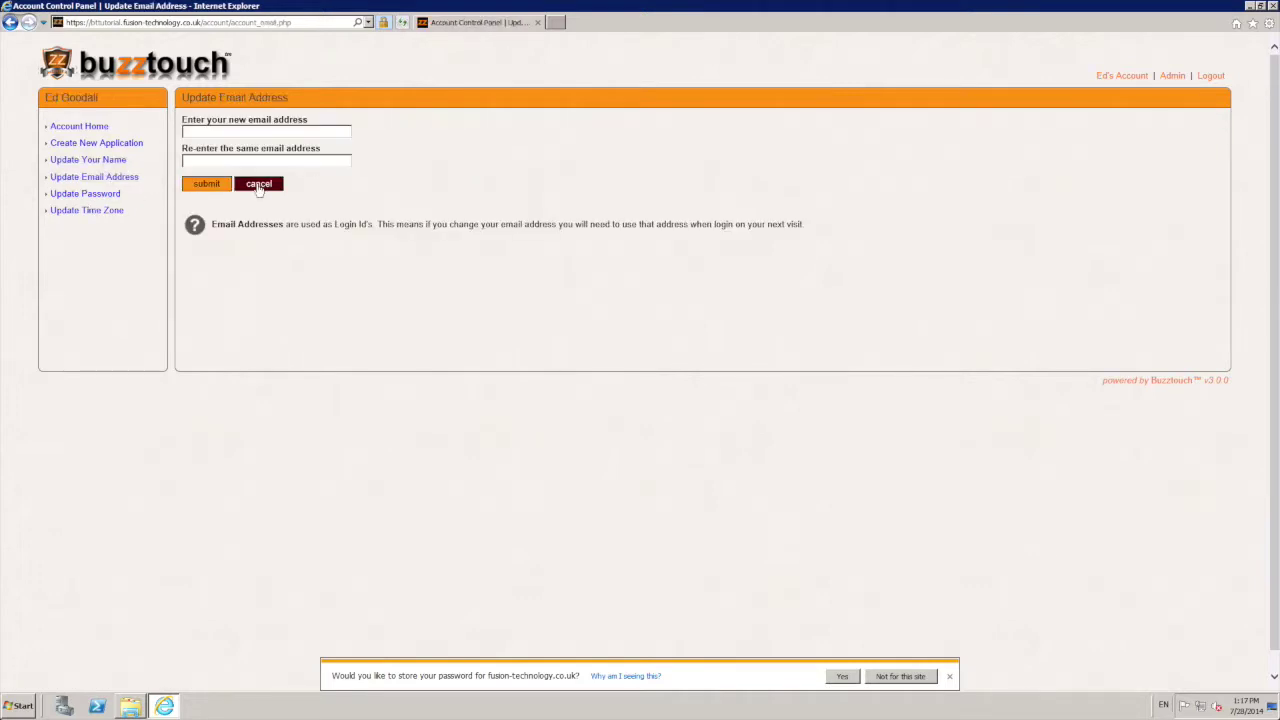
Step: Change the account e-mail address, entering the new address twice
{"action": "left_click", "coordinate": [258, 133]}
{"action": "key", "text": "Tab"}
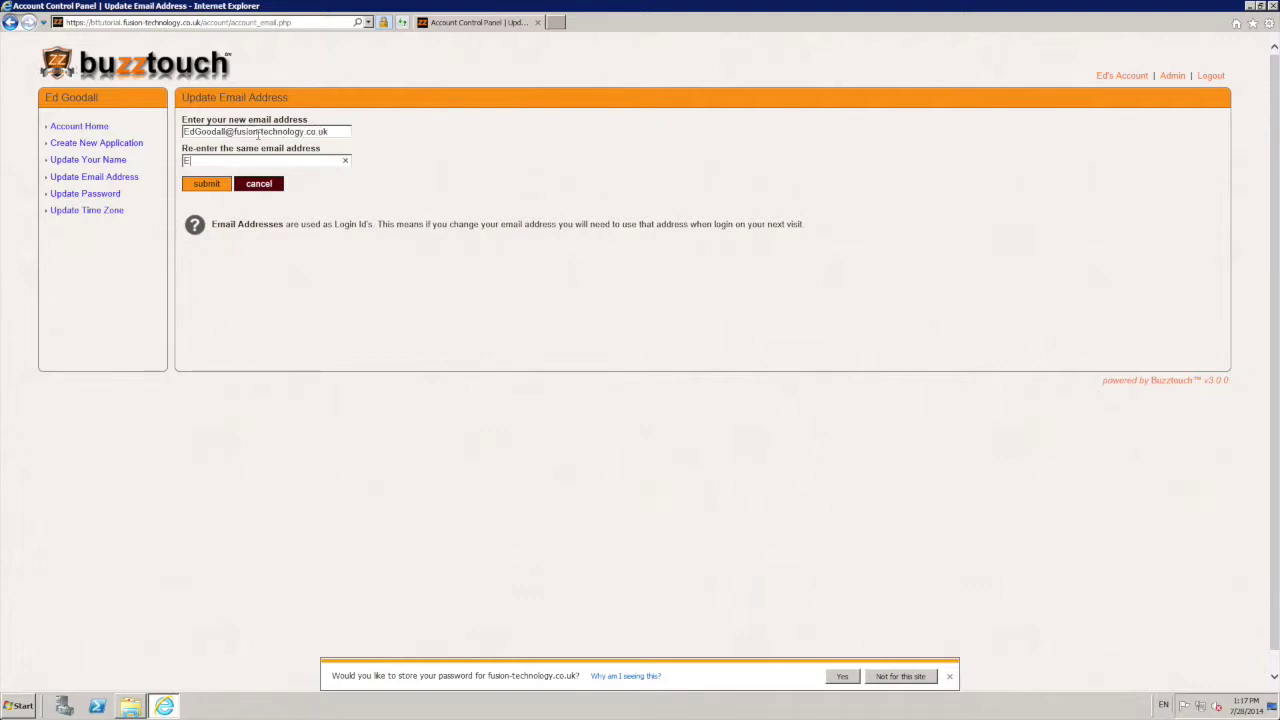
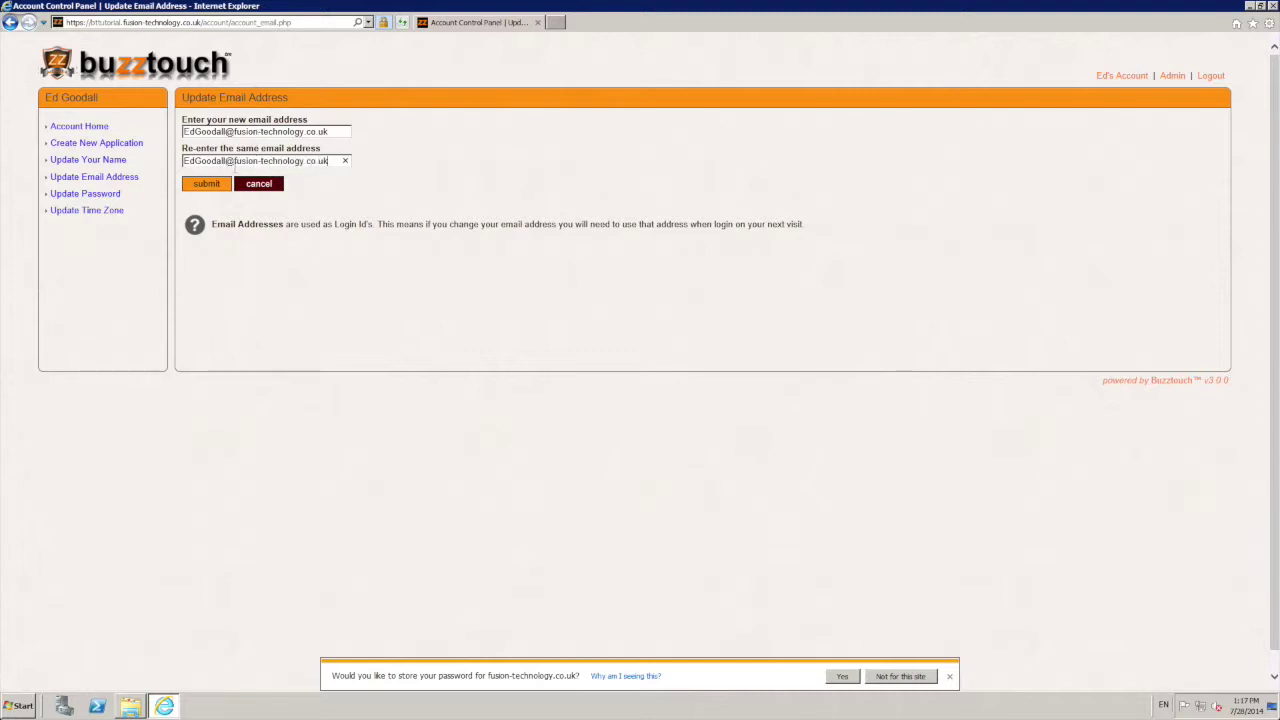
{"action": "left_click", "coordinate": [224, 184]}
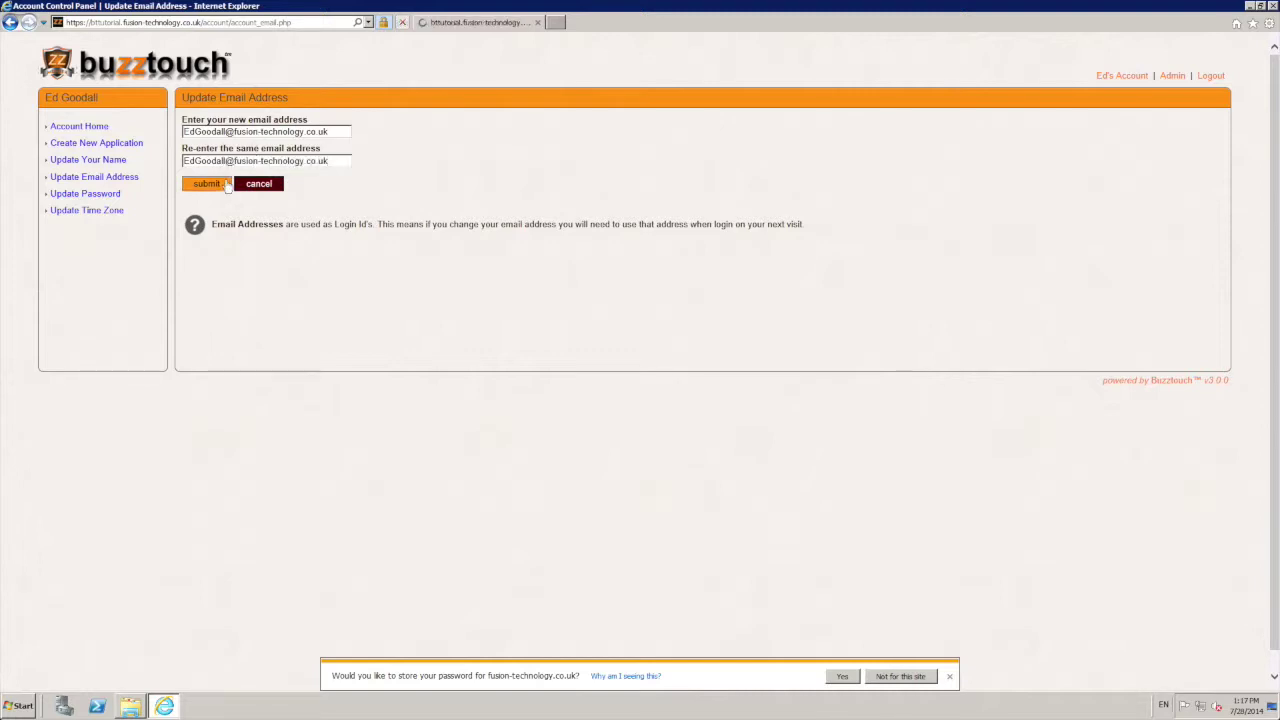
Step: Change the account password using the current and new passwords
{"action": "left_click", "coordinate": [86, 194]}
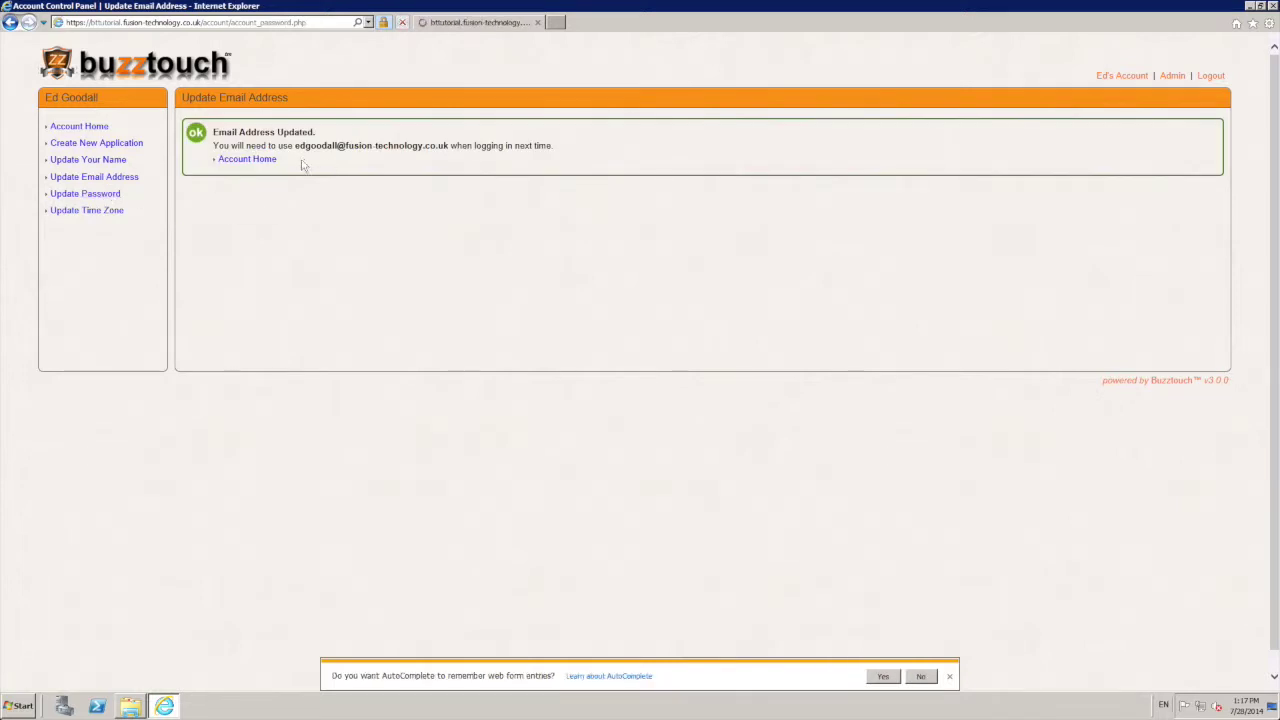
{"action": "left_click", "coordinate": [269, 133]}
{"action": "type", "text": "●●●●●●●●●●●●"}
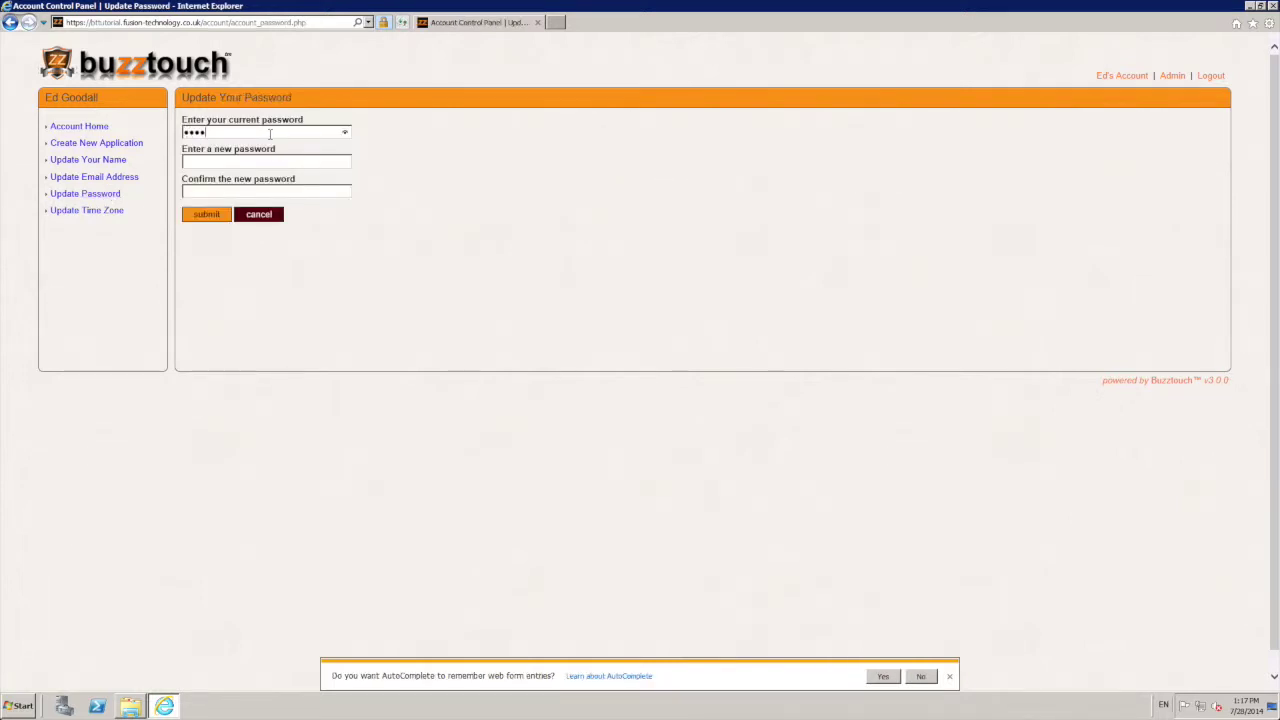
{"action": "type", "text": "●●●●●●●●●●"}
{"action": "key", "text": "Tab"}
{"action": "type", "text": "●●●●●●●●●●"}
{"action": "key", "text": "Return"}
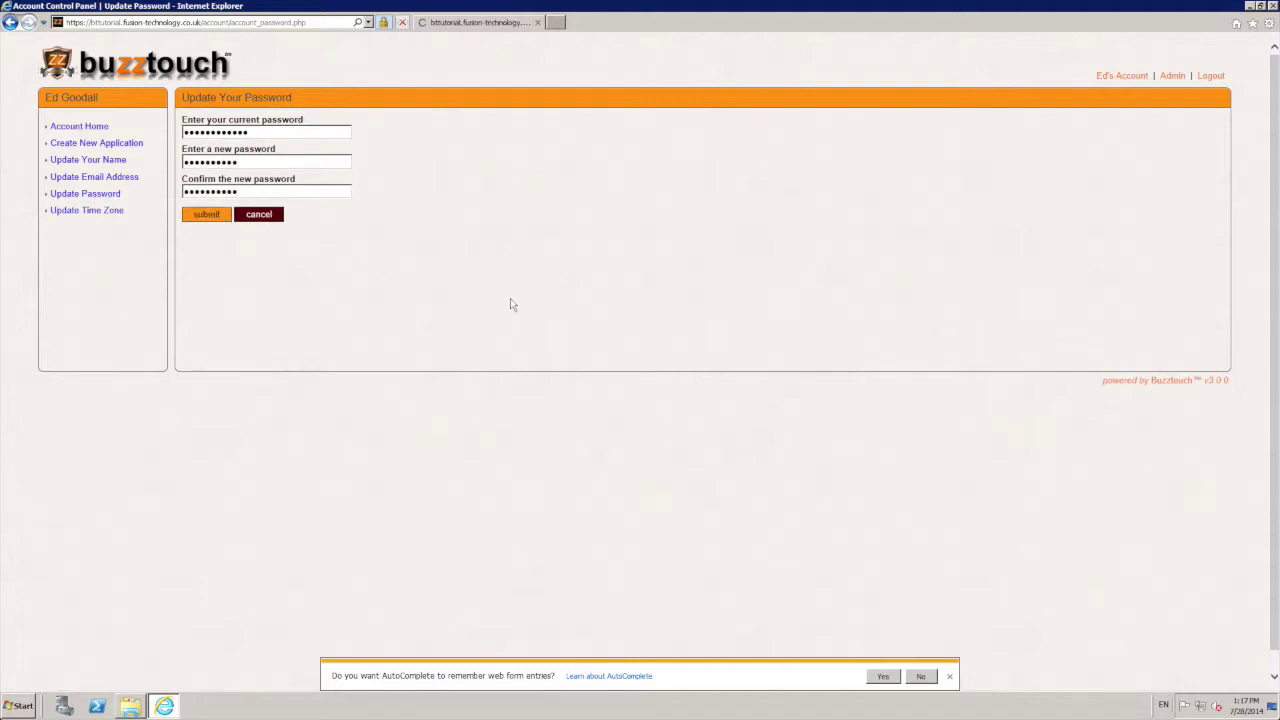
Step: Log out, close the server's browser, and return to the Mac's browser
{"action": "left_click", "coordinate": [1211, 77]}
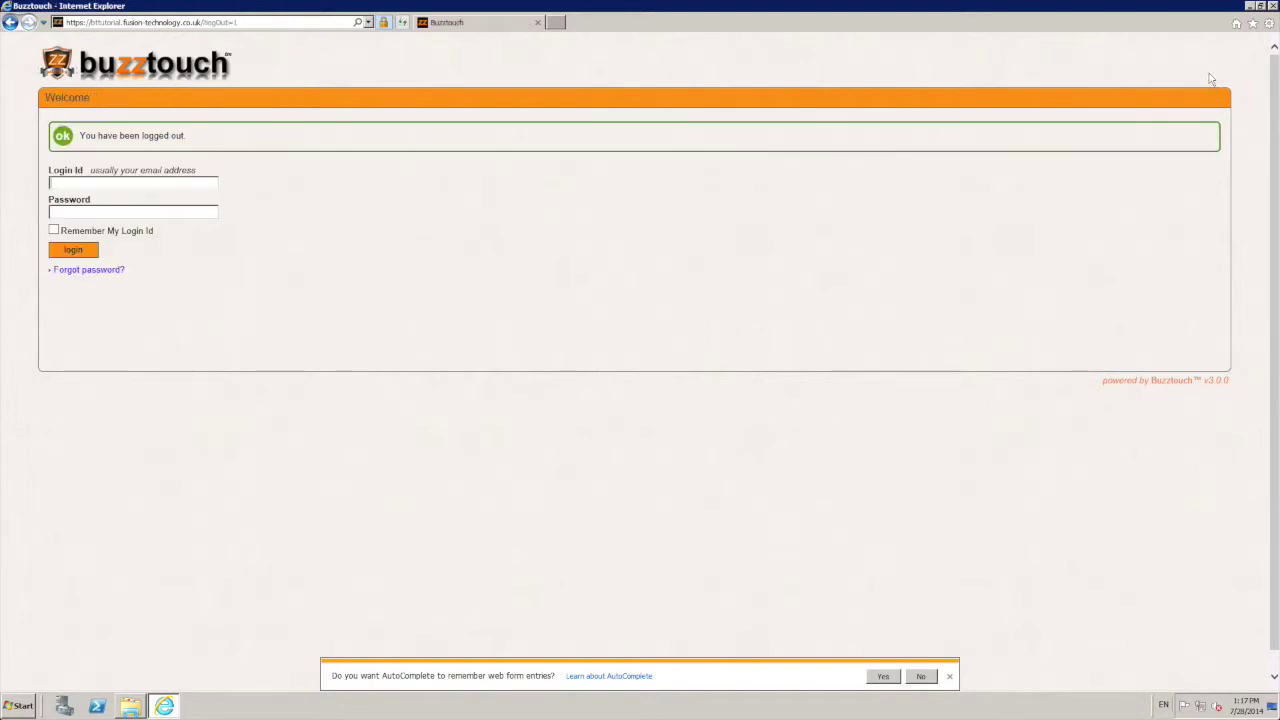
{"action": "left_click", "coordinate": [1272, 6]}
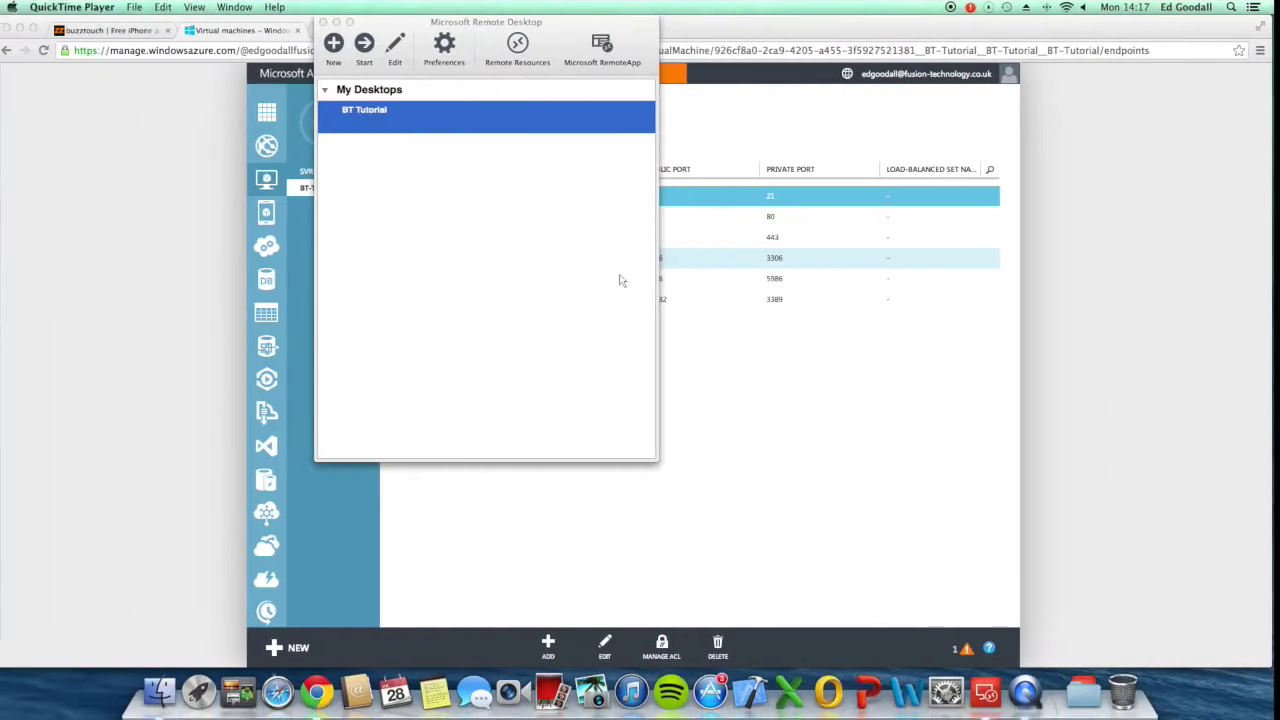
{"action": "left_click", "coordinate": [1113, 269]}
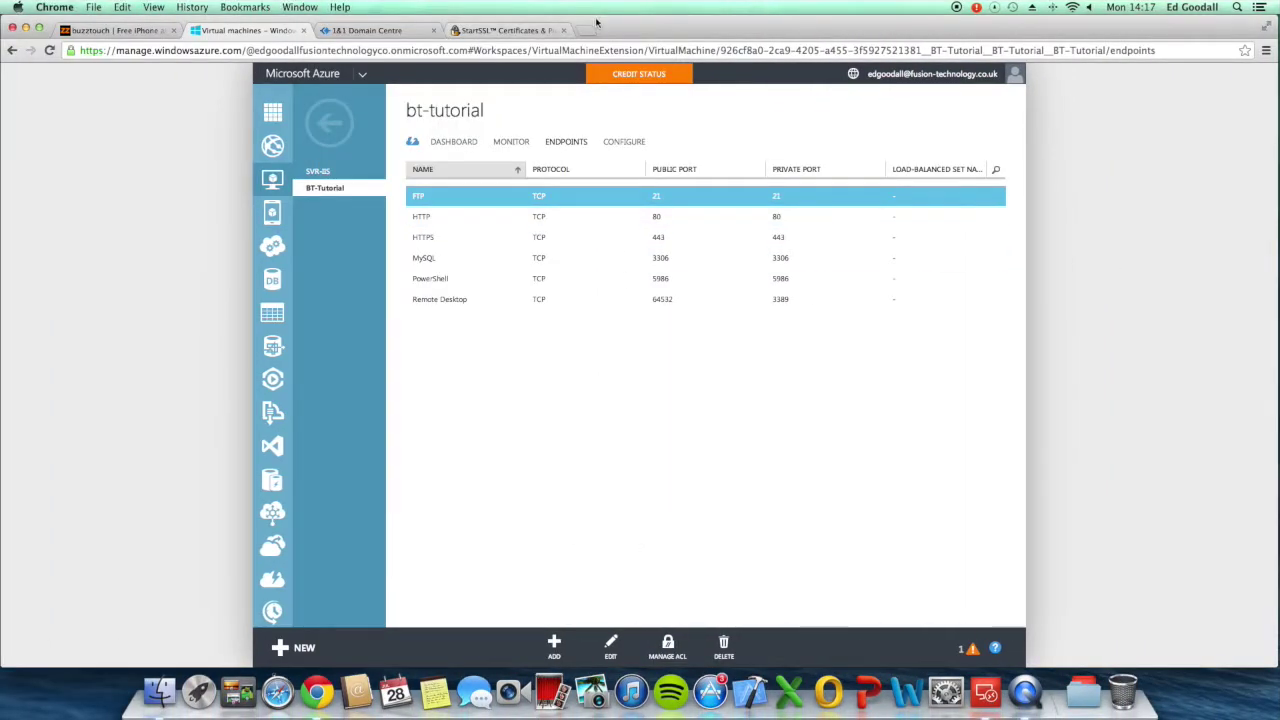
Step: Load bttutorial.fusion-technology.co.uk in a new Chrome tab, then return to the remote server desktop
{"action": "left_click", "coordinate": [588, 30]}
{"action": "type", "text": "bttutorial.fusion-technology.co.uk"}
{"action": "key", "text": "Return"}
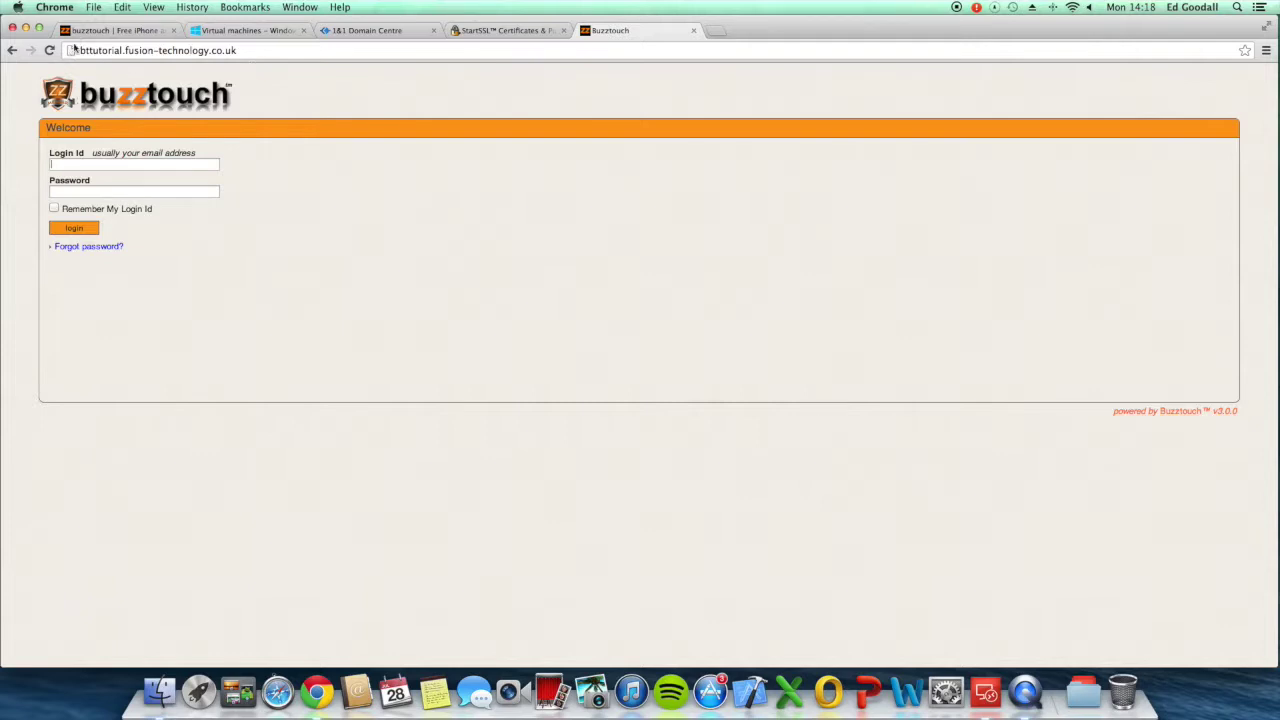
{"action": "key", "text": "ctrl+Right"}
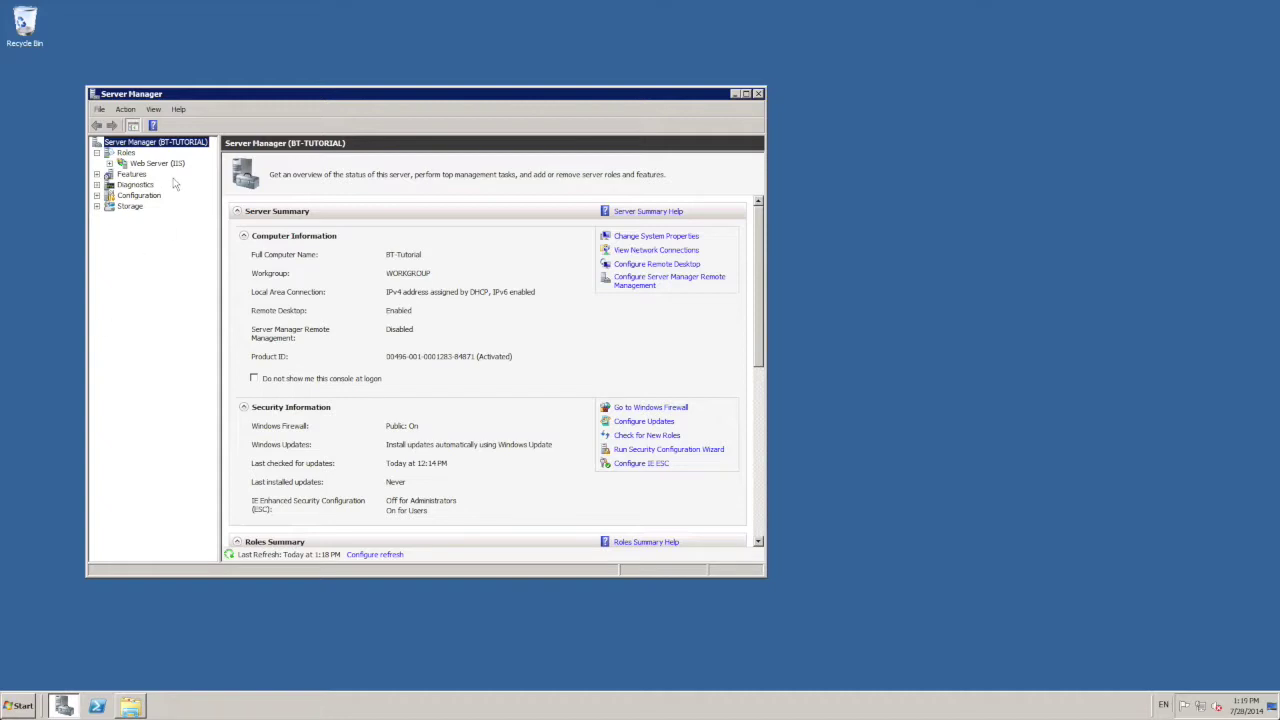
Step: Add the HTTP Redirection role service to Web Server (IIS), then close Server Manager
{"action": "left_click", "coordinate": [158, 165]}
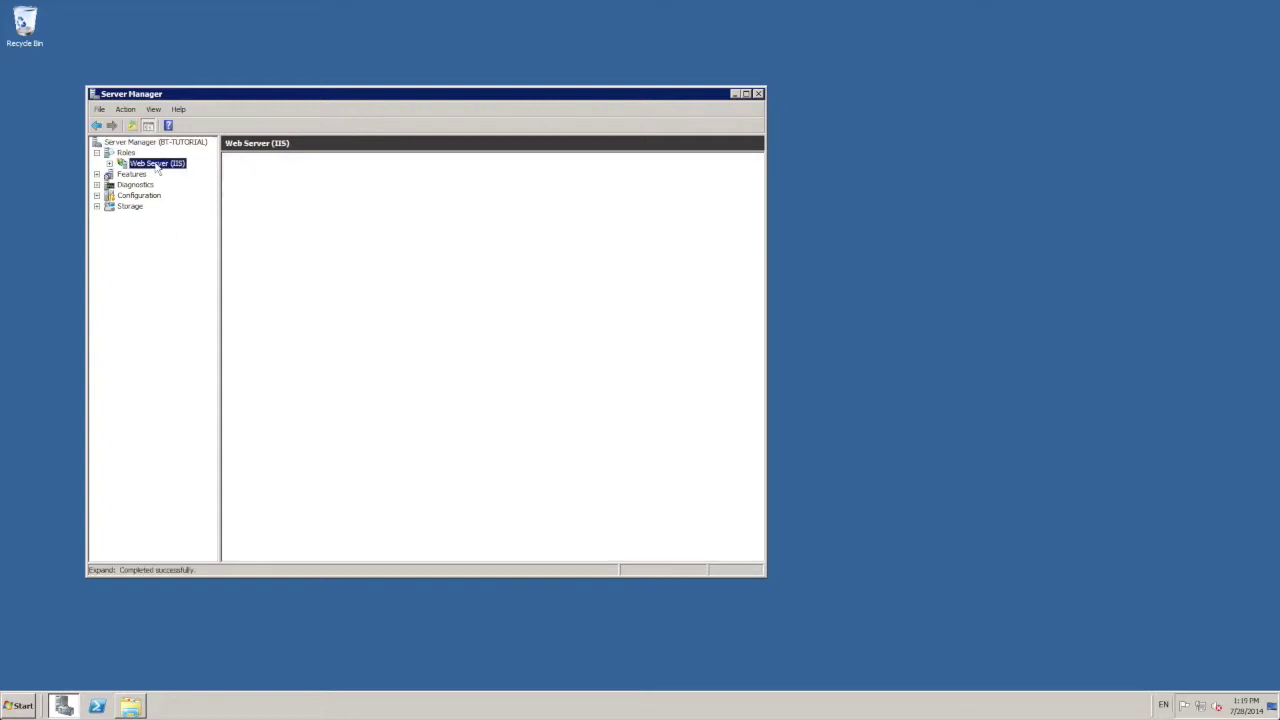
{"action": "right_click", "coordinate": [157, 166]}
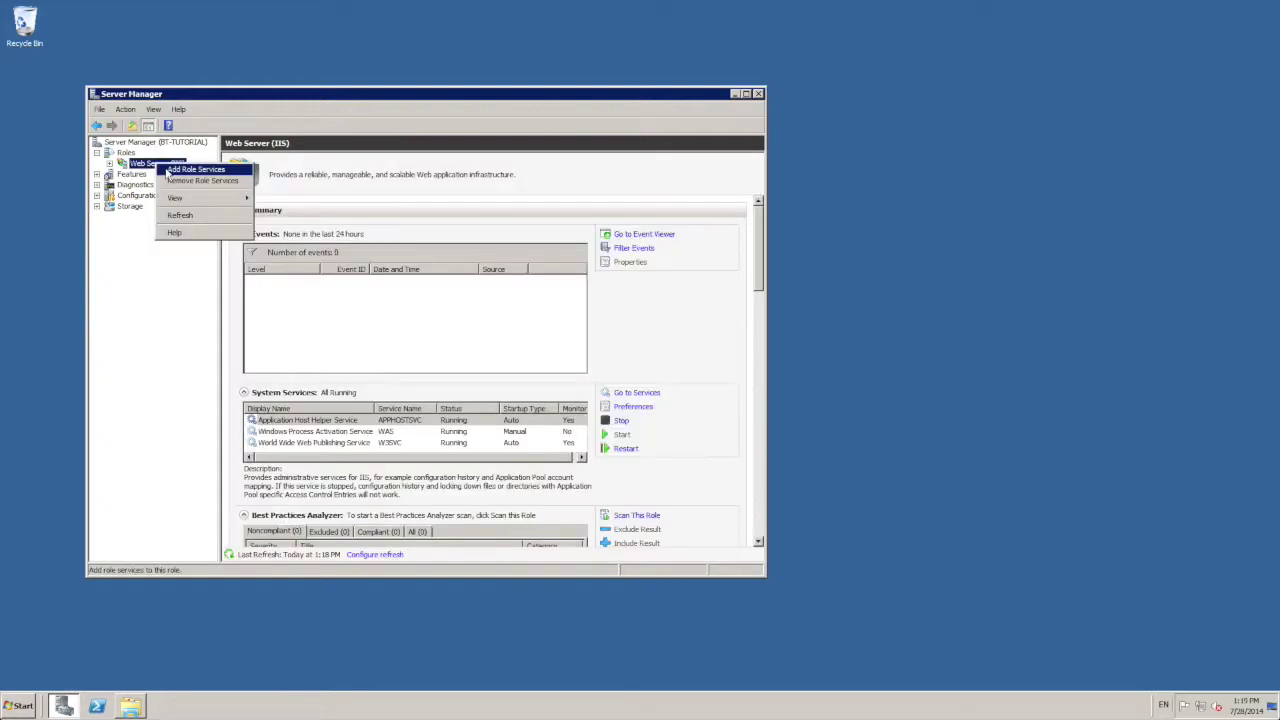
{"action": "left_click", "coordinate": [196, 169]}
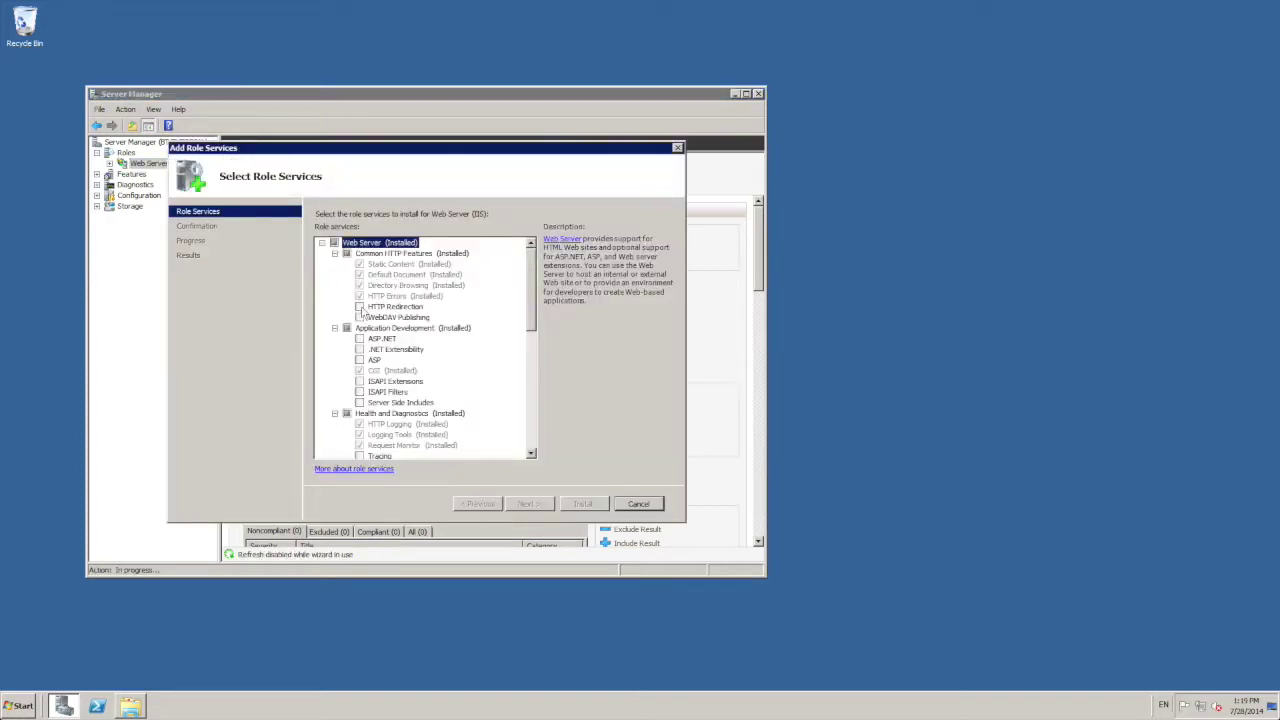
{"action": "left_click", "coordinate": [360, 307]}
{"action": "left_click", "coordinate": [528, 504]}
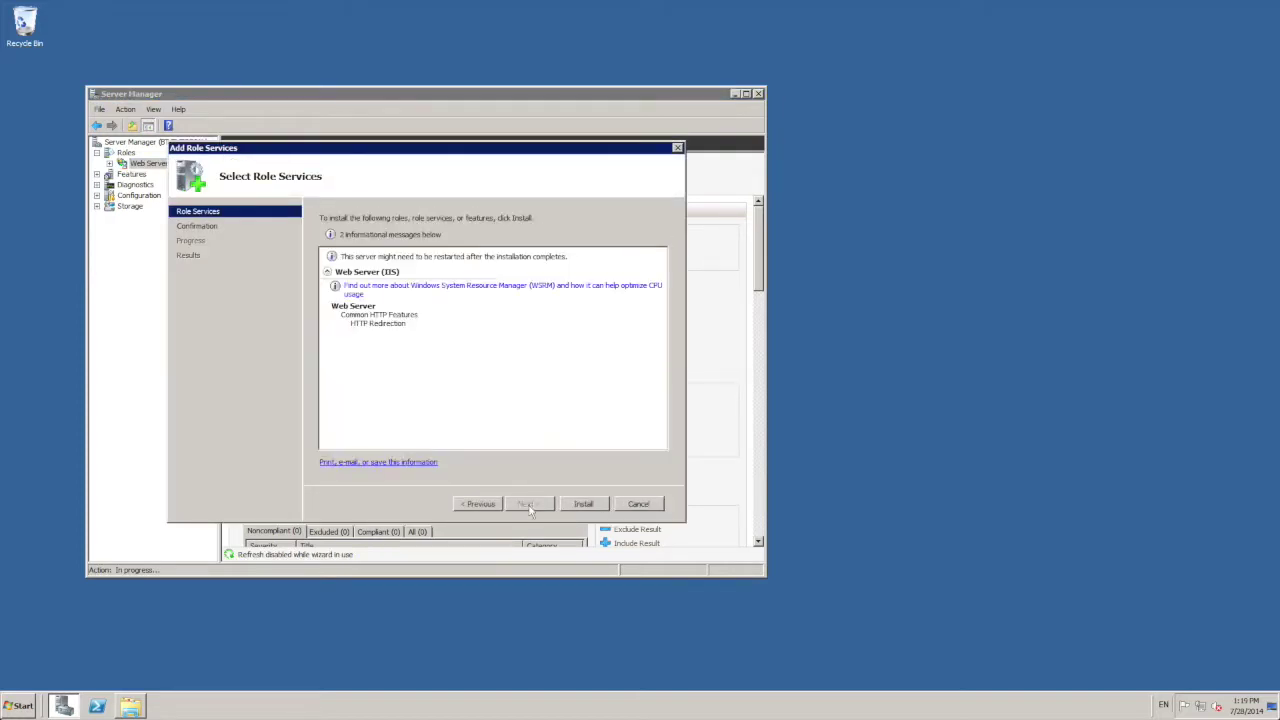
{"action": "left_click", "coordinate": [580, 505]}
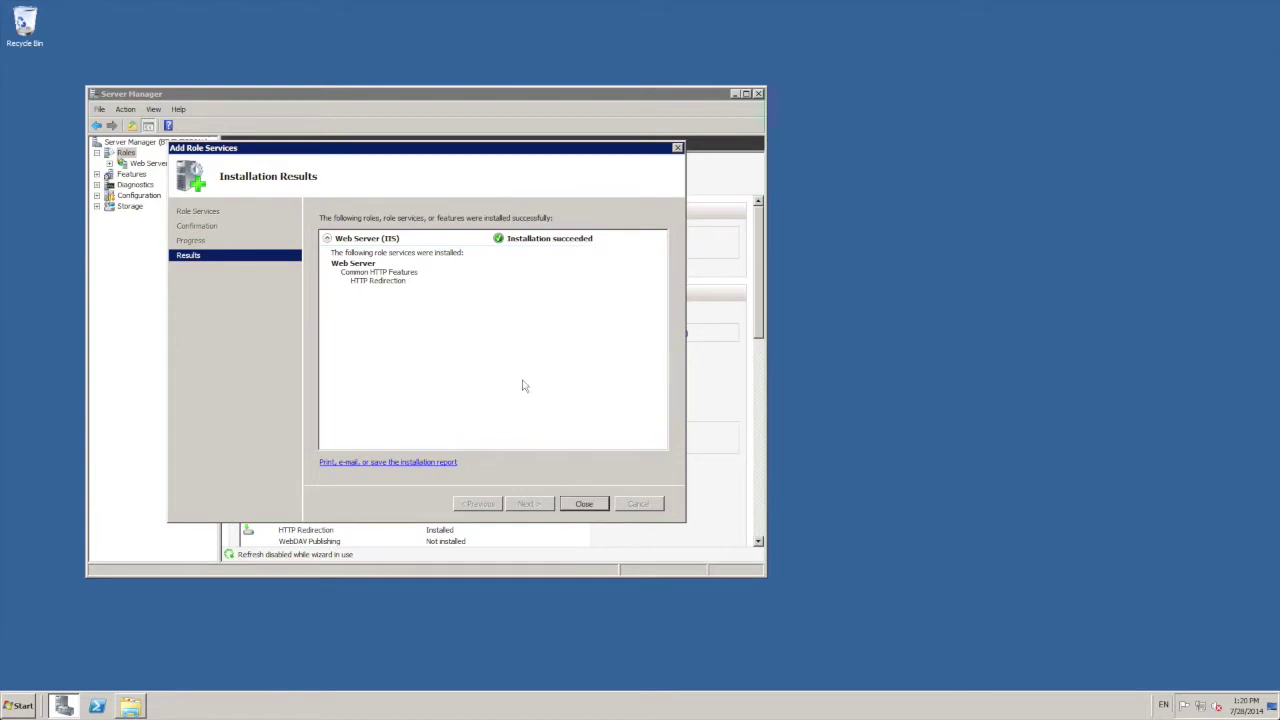
{"action": "left_click", "coordinate": [595, 506]}
{"action": "left_click", "coordinate": [758, 93]}
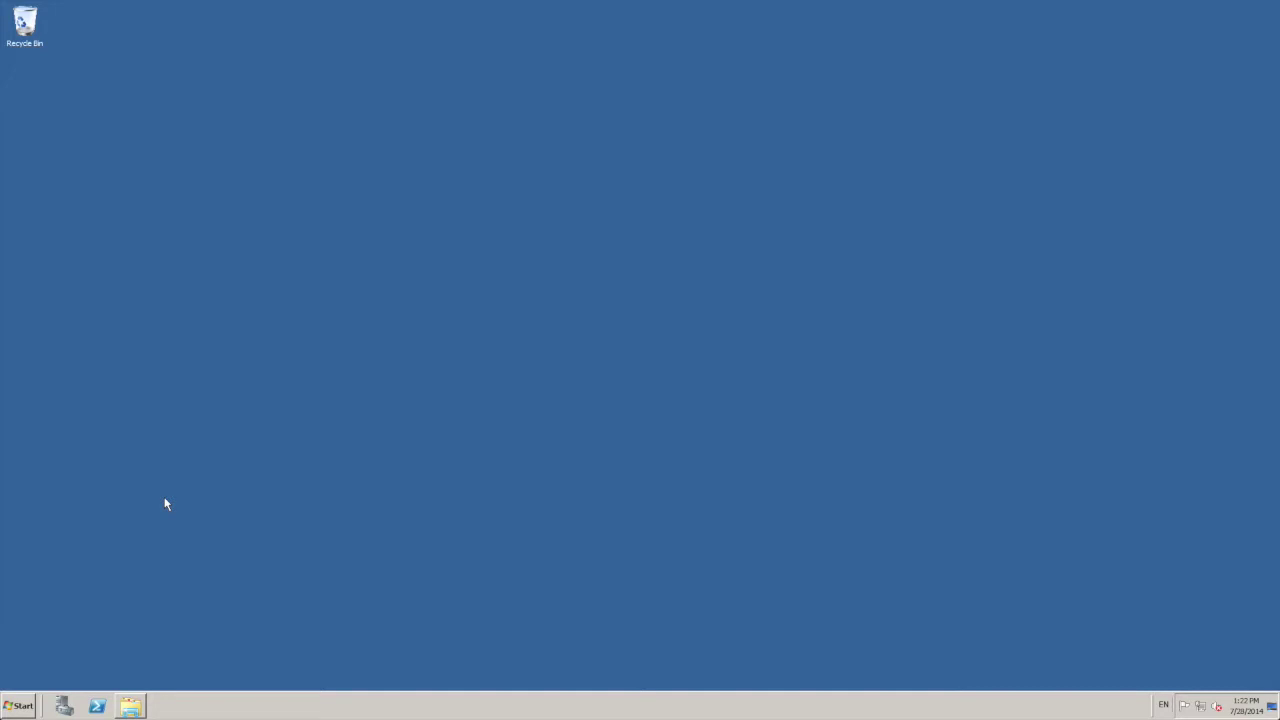
Step: Launch IIS Manager and select the BT Tutorial site under the BT-TUTORIAL server
{"action": "left_click", "coordinate": [15, 704]}
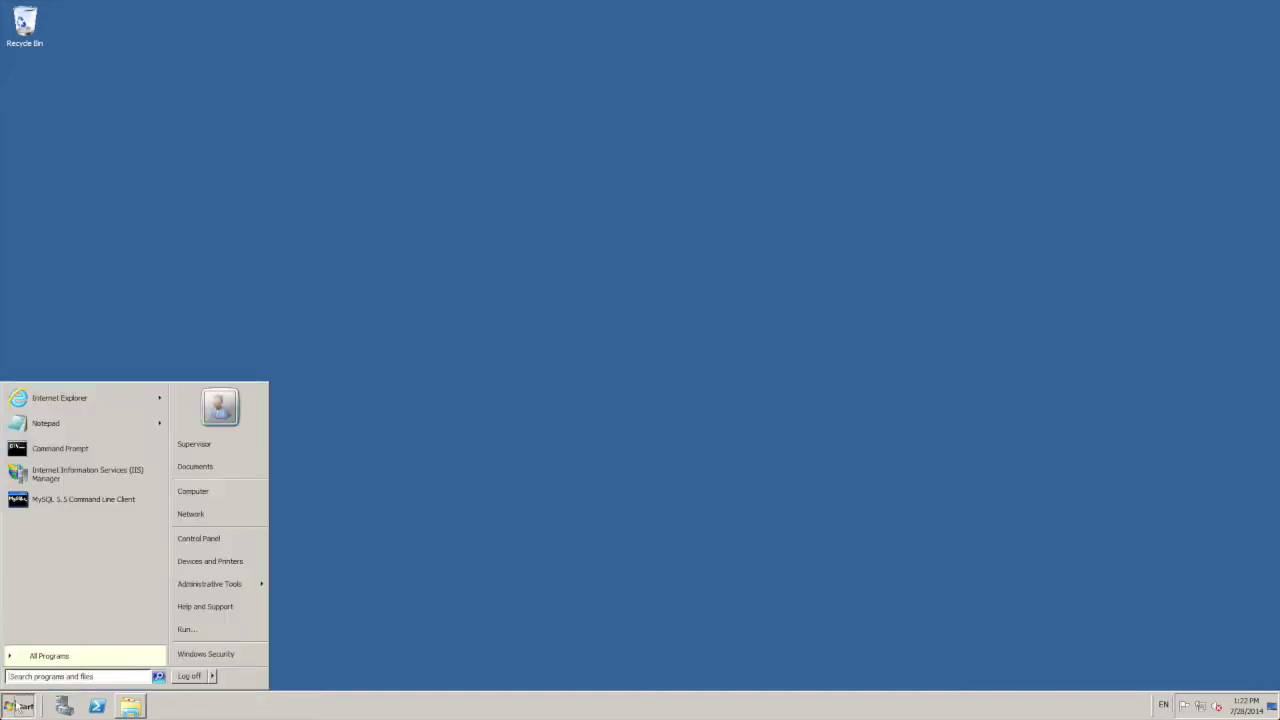
{"action": "left_click", "coordinate": [103, 476]}
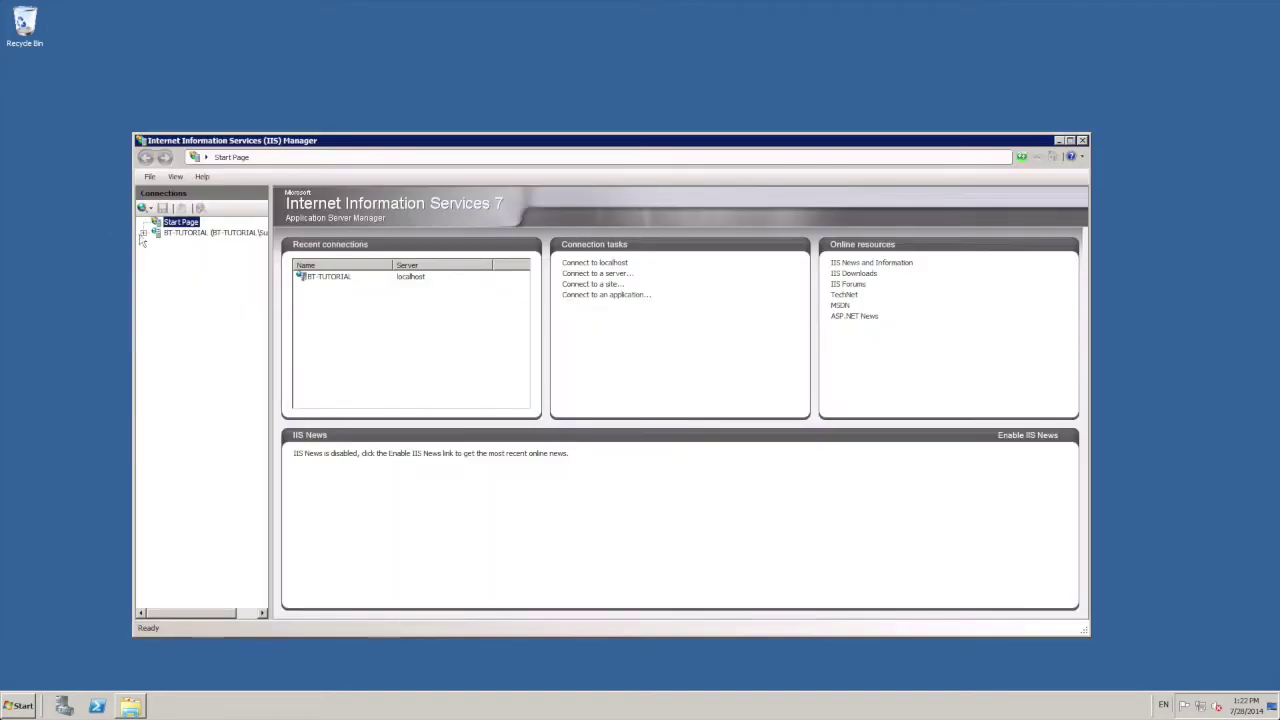
{"action": "left_click", "coordinate": [141, 232]}
{"action": "left_click", "coordinate": [156, 254]}
{"action": "left_click", "coordinate": [205, 265]}
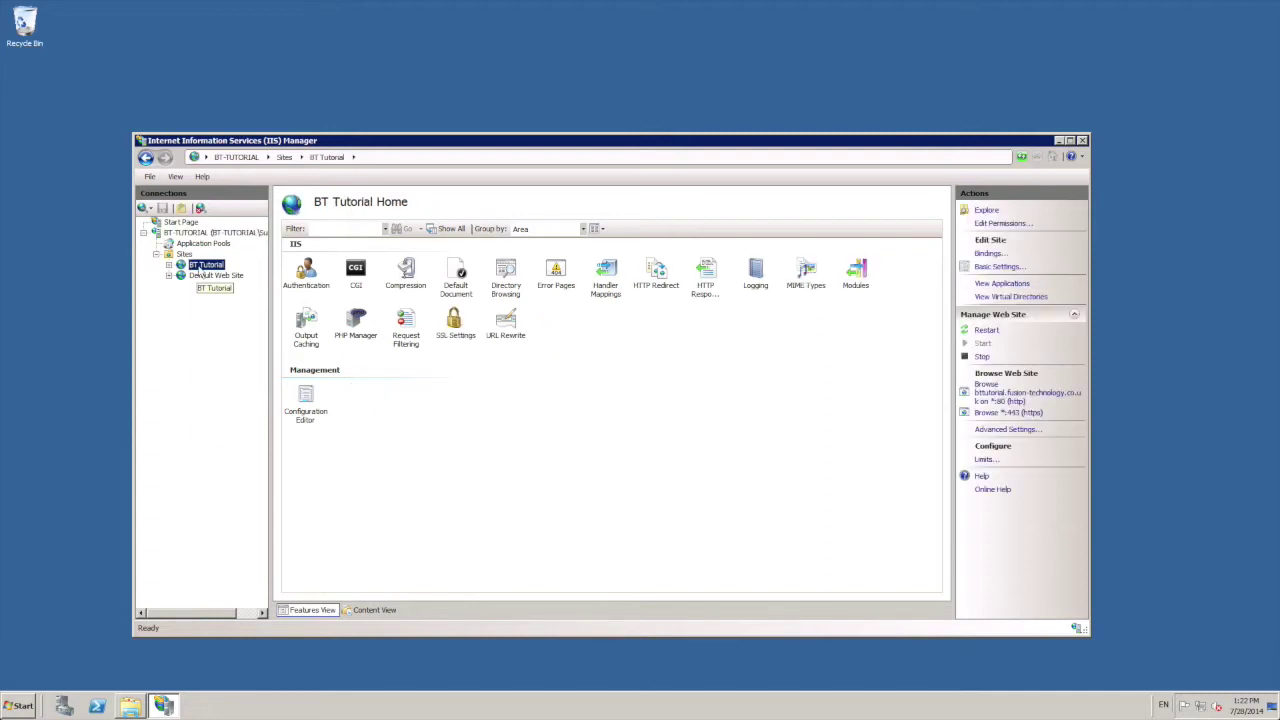
Step: Remove BT Tutorial's port 80 http binding, keeping only https on 443, and show Sites
{"action": "right_click", "coordinate": [200, 266]}
{"action": "left_click", "coordinate": [240, 341]}
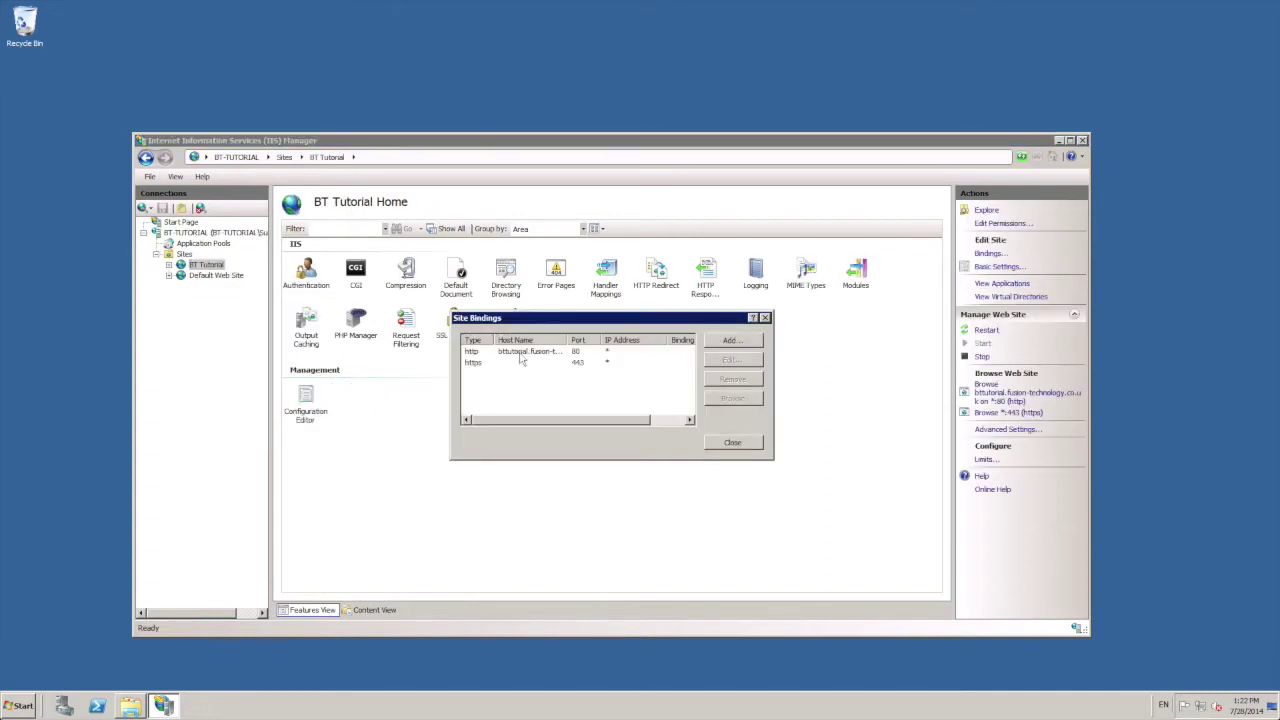
{"action": "left_click", "coordinate": [503, 352]}
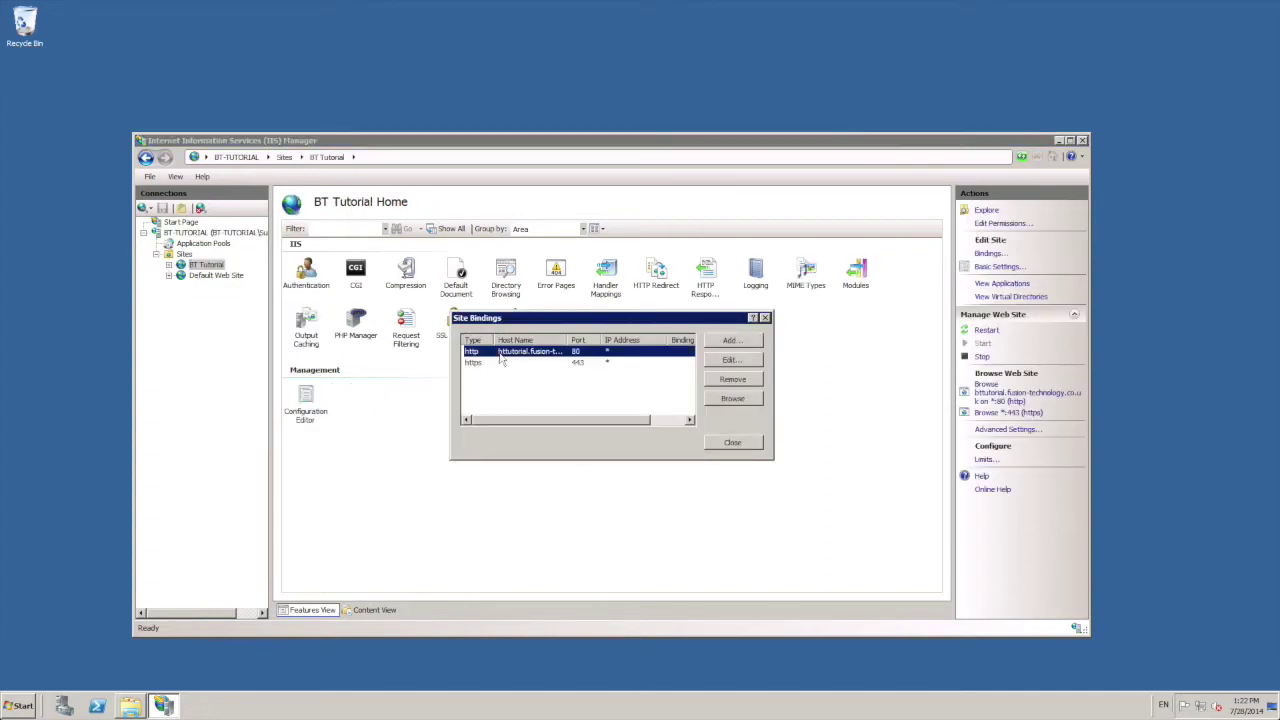
{"action": "left_click", "coordinate": [734, 380]}
{"action": "left_click", "coordinate": [621, 391]}
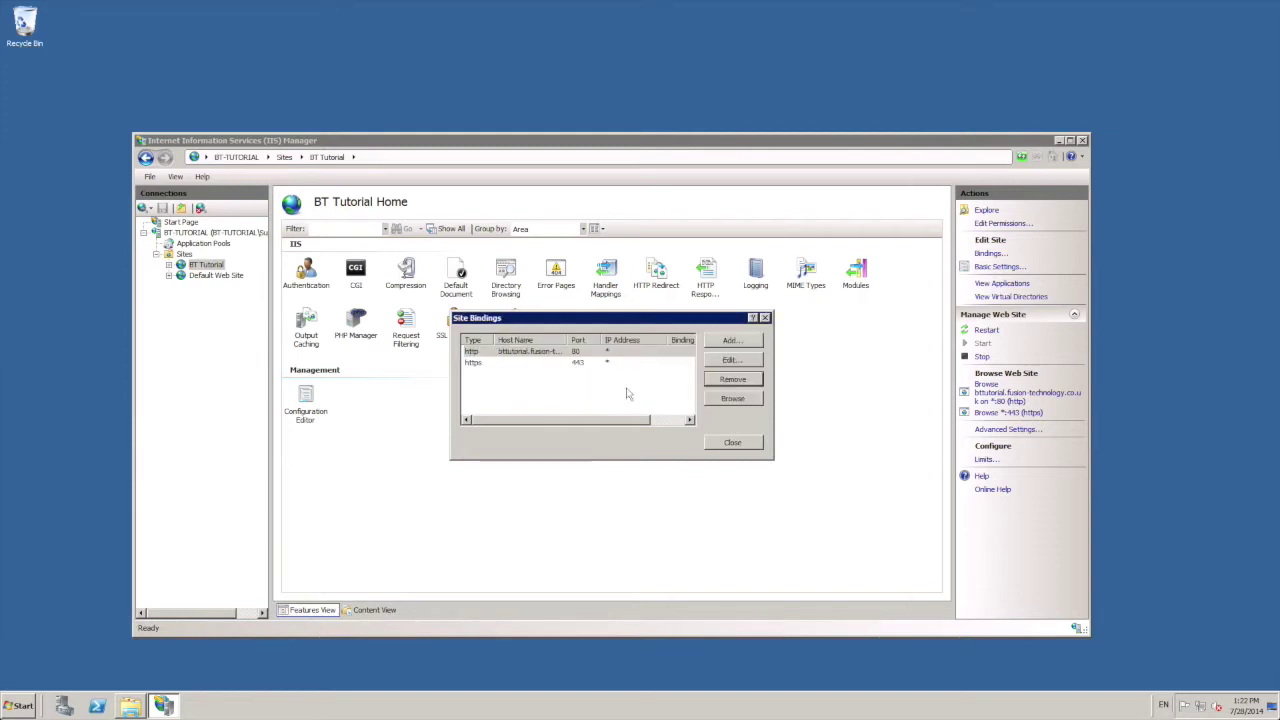
{"action": "left_click", "coordinate": [731, 443]}
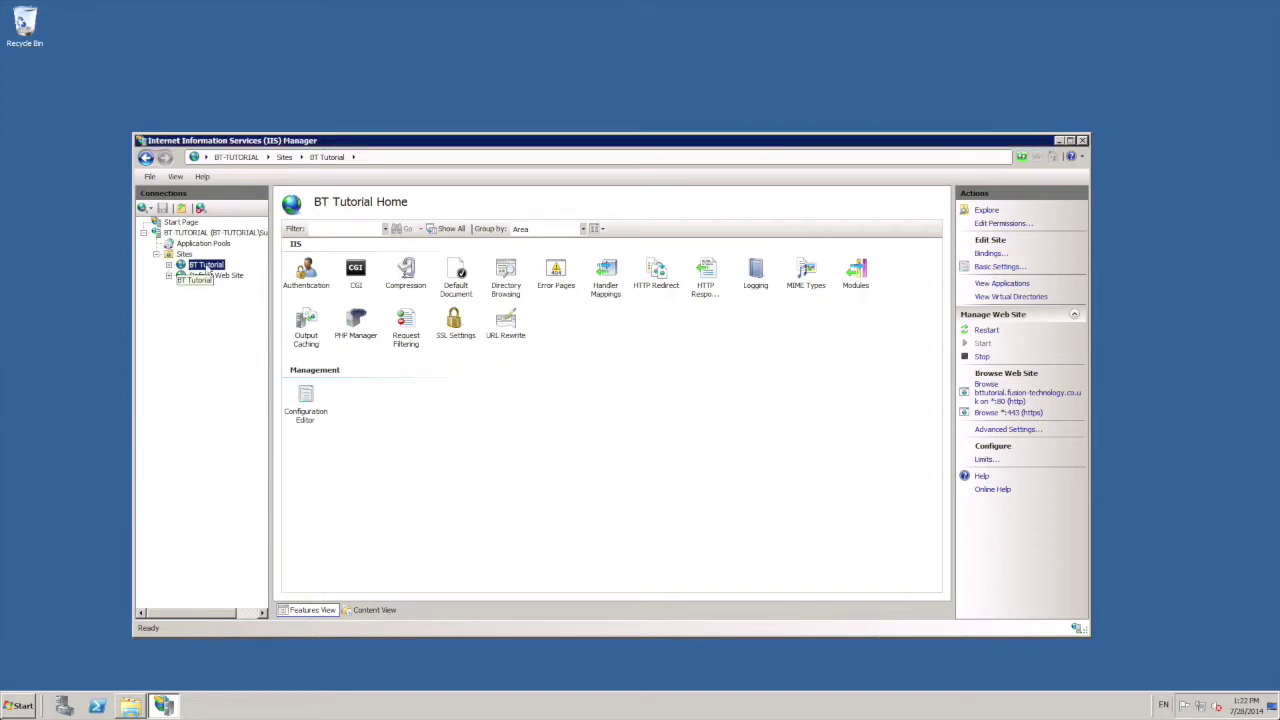
{"action": "left_click", "coordinate": [184, 255]}
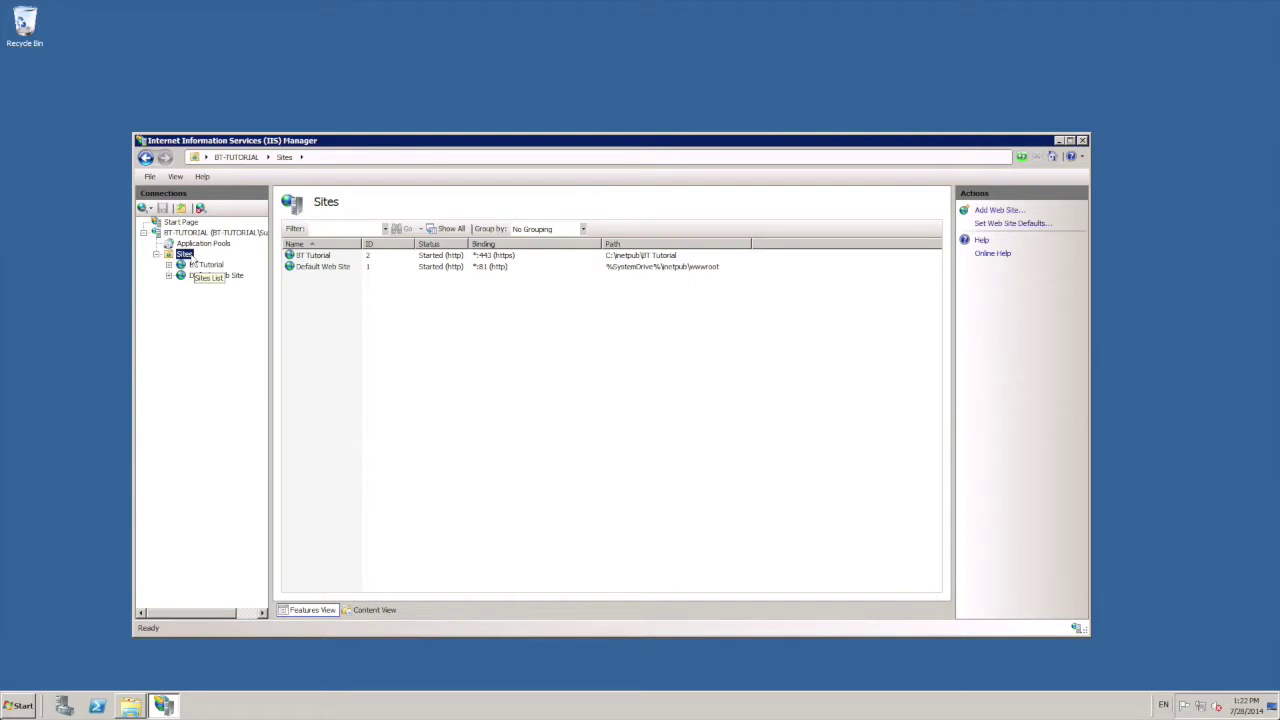
Step: Start a new site 'BT Redirect' with physical path in a new C:\inetpub\BT Redirect folder
{"action": "right_click", "coordinate": [190, 262]}
{"action": "left_click", "coordinate": [213, 270]}
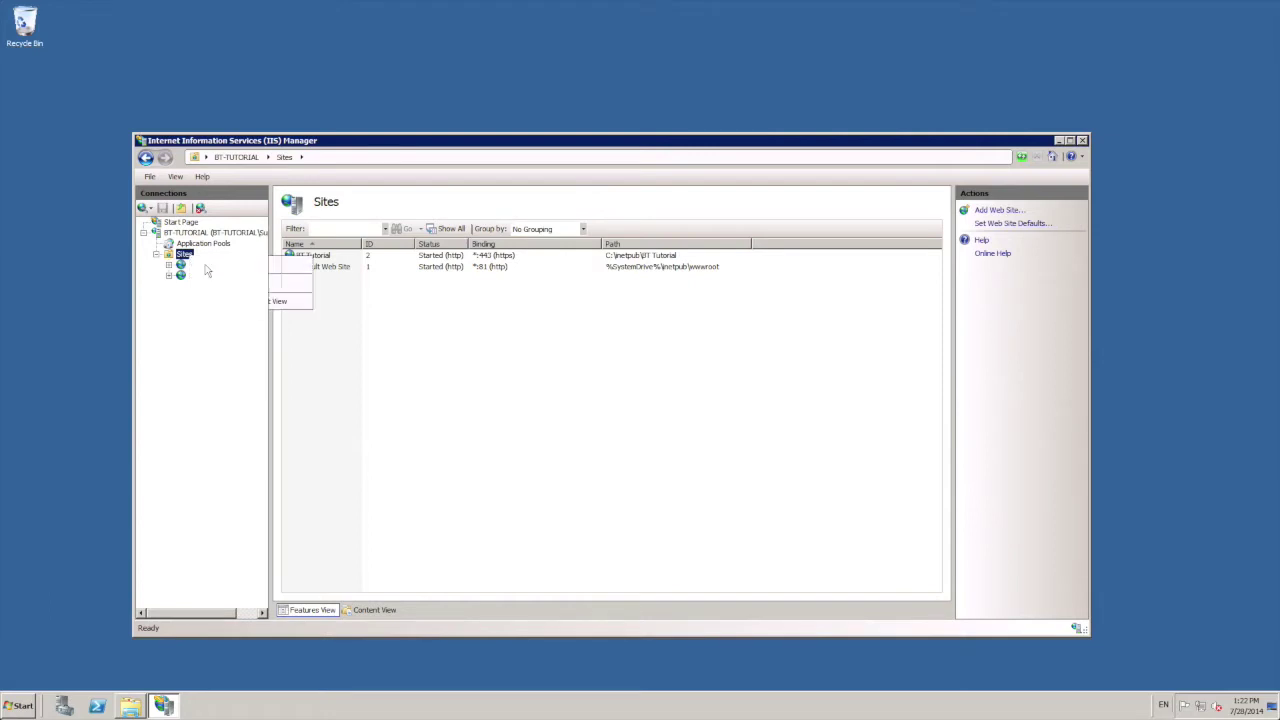
{"action": "type", "text": "BT Redirect"}
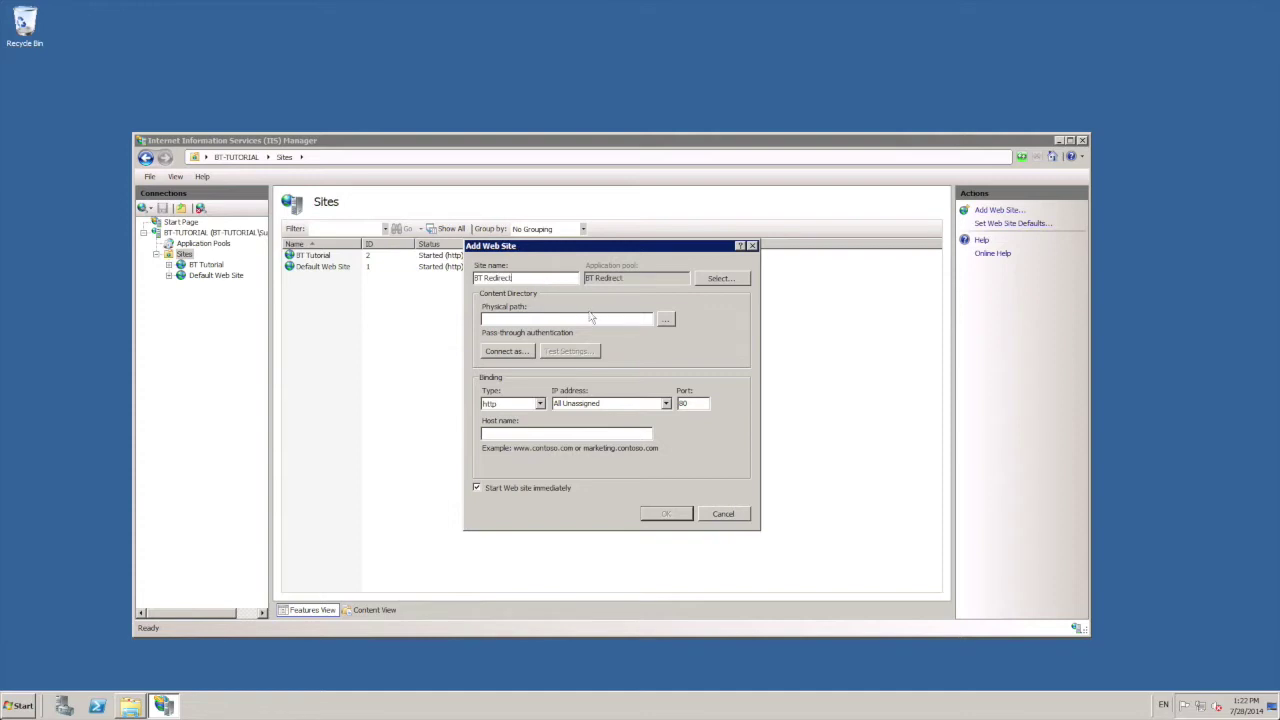
{"action": "left_click", "coordinate": [666, 320]}
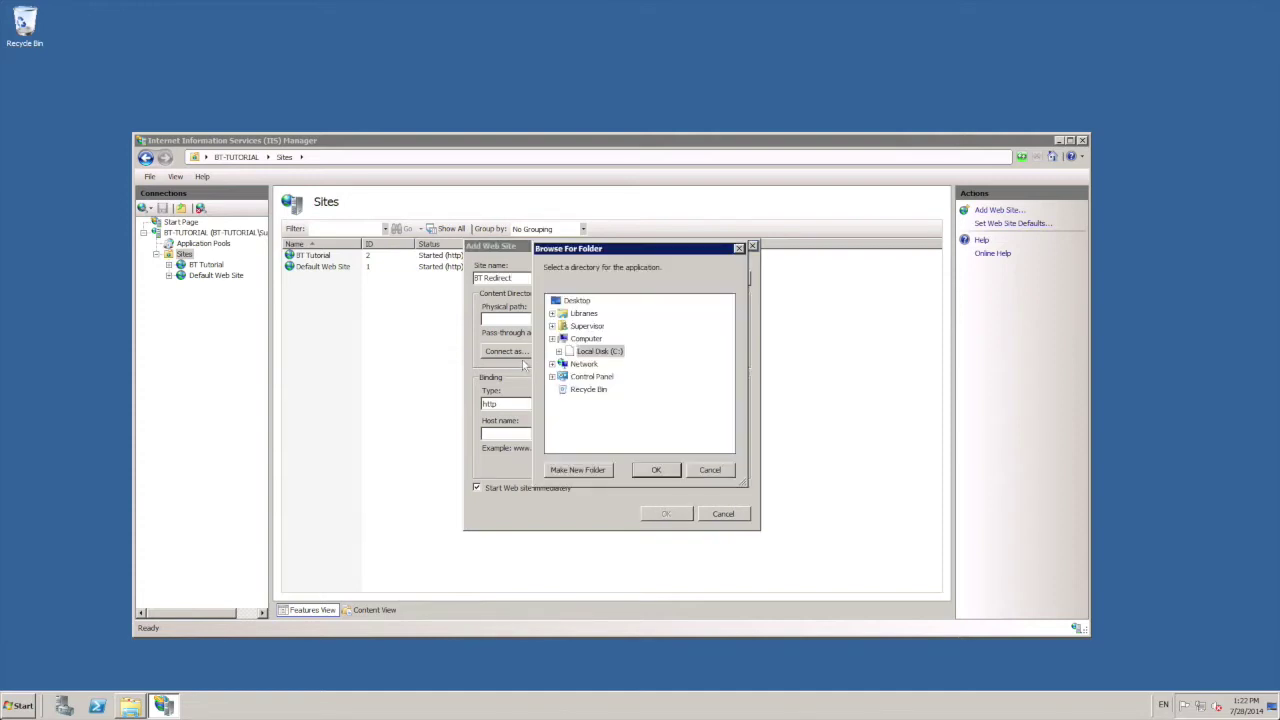
{"action": "left_click", "coordinate": [559, 364]}
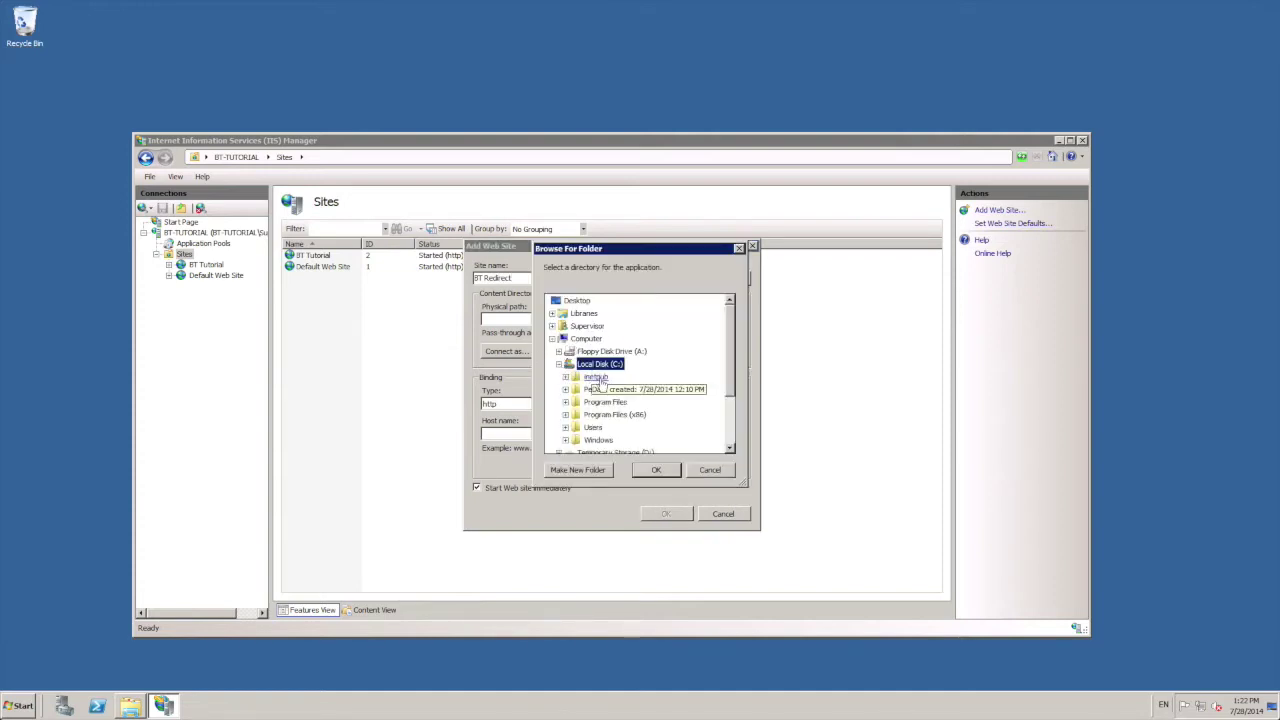
{"action": "left_click", "coordinate": [566, 377]}
{"action": "left_click", "coordinate": [596, 364]}
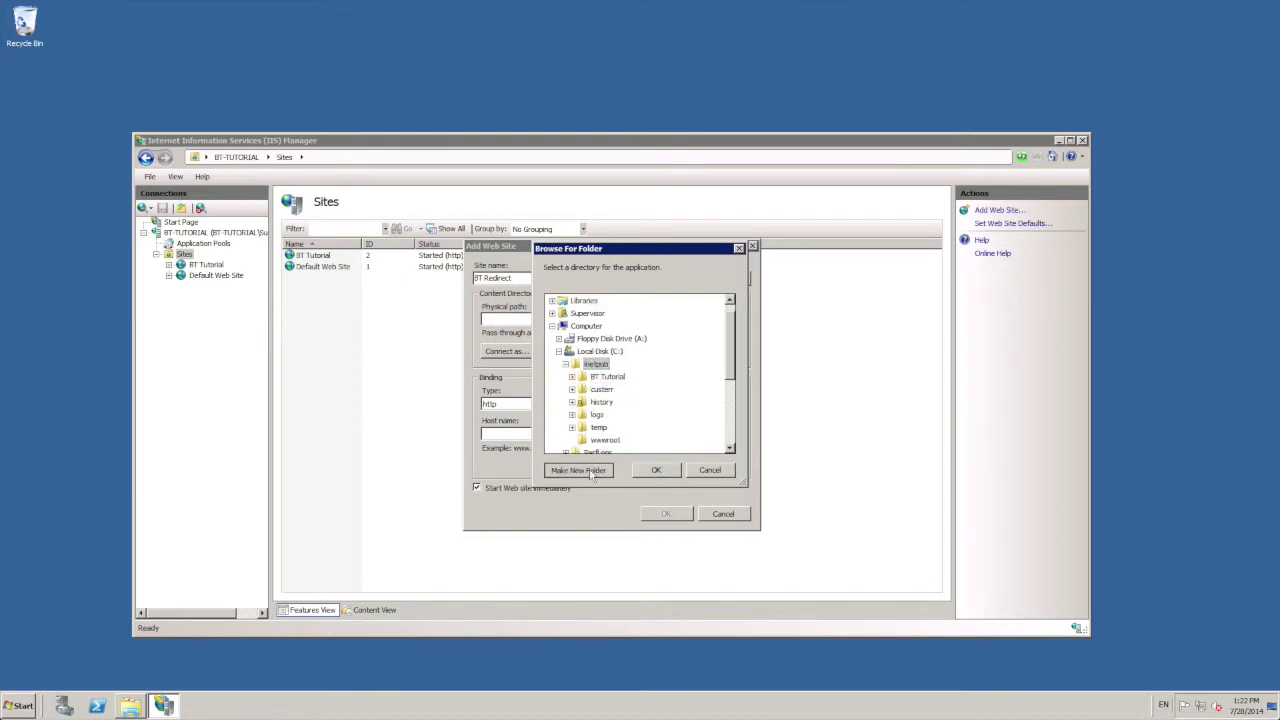
{"action": "left_click", "coordinate": [591, 471]}
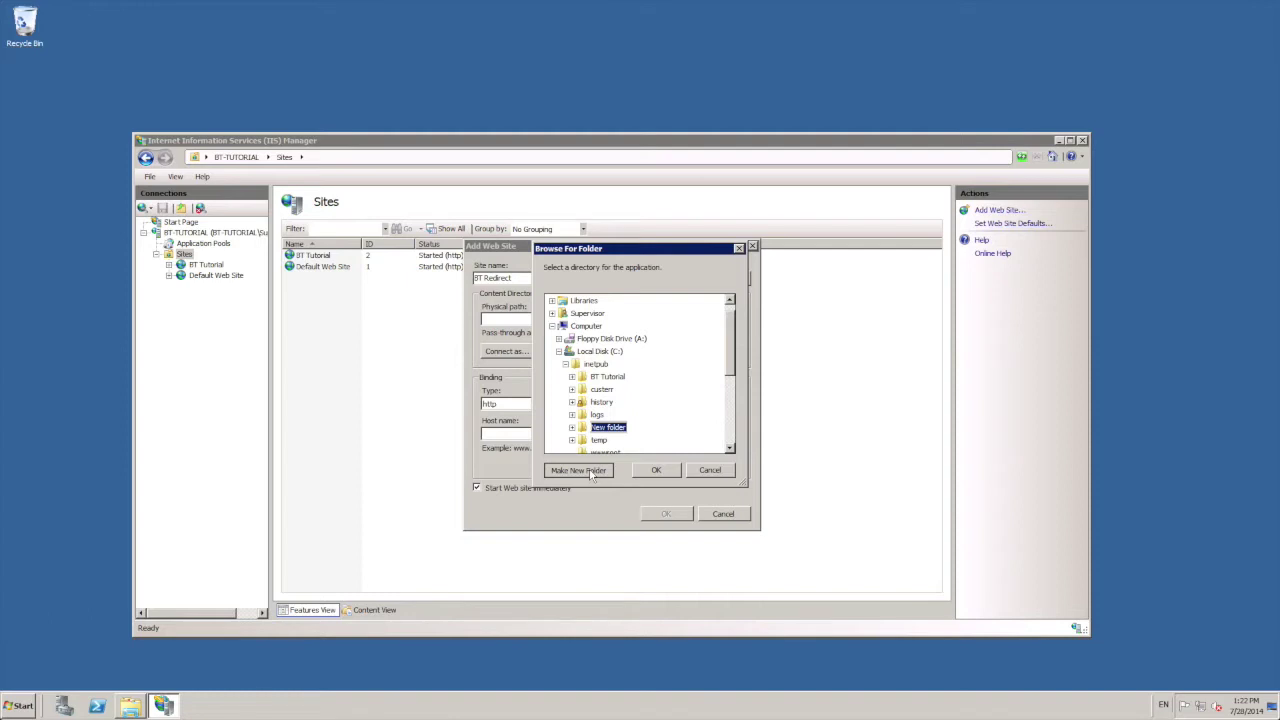
{"action": "type", "text": "BT Redirect"}
{"action": "key", "text": "Return"}
{"action": "left_click", "coordinate": [656, 470]}
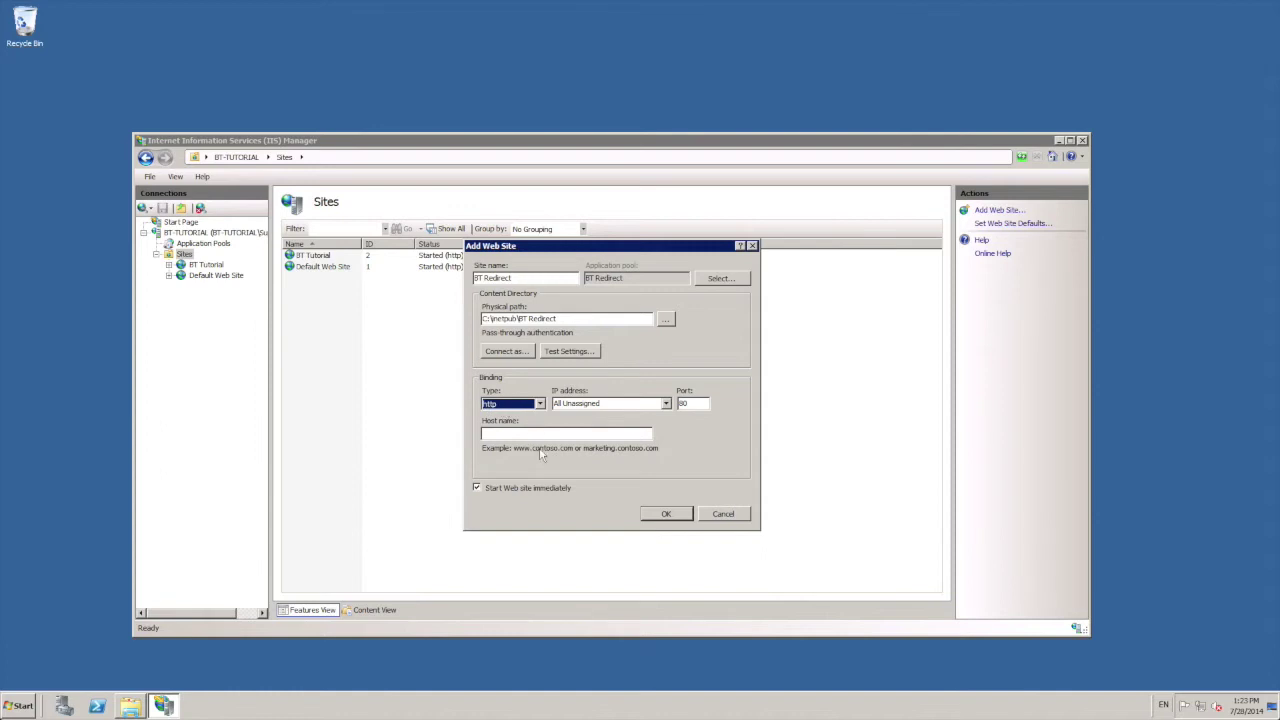
Step: Set host name bttutorial.fusion-technology.co.uk, create the site, and open its home page
{"action": "left_click", "coordinate": [540, 434]}
{"action": "type", "text": "bttutorial.fusion"}
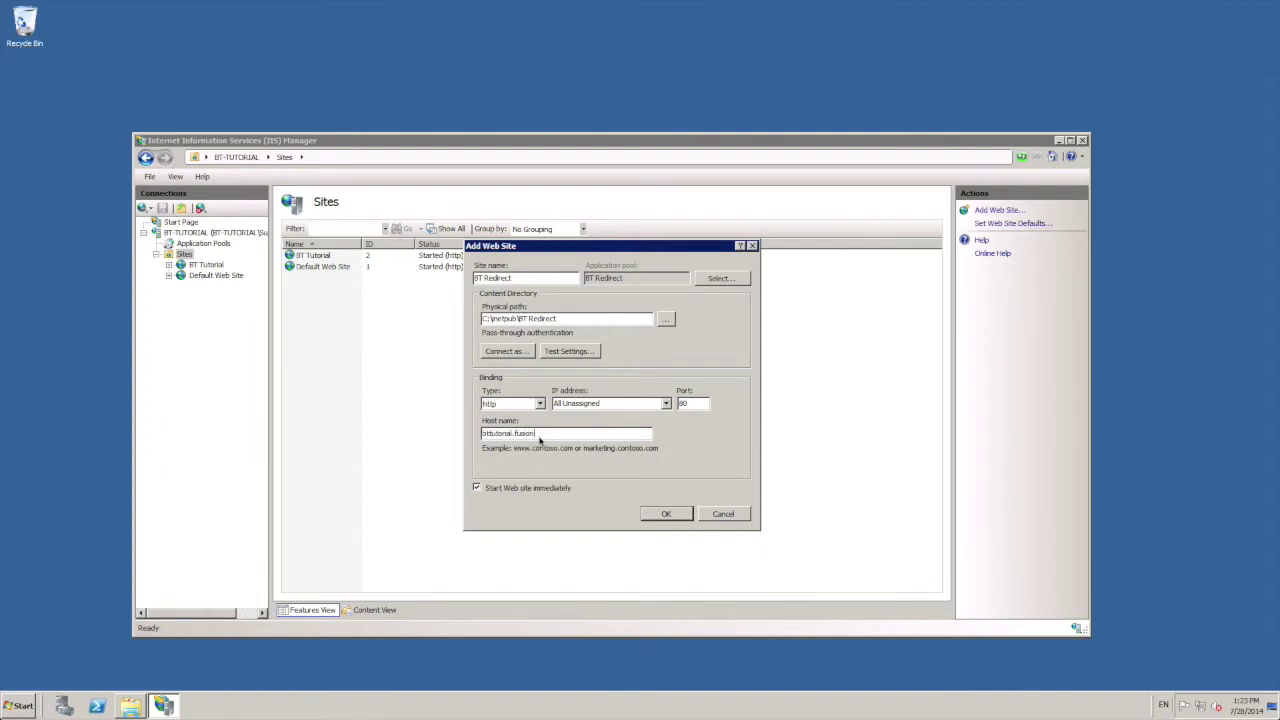
{"action": "type", "text": "-technology.co.uk"}
{"action": "left_click", "coordinate": [680, 515]}
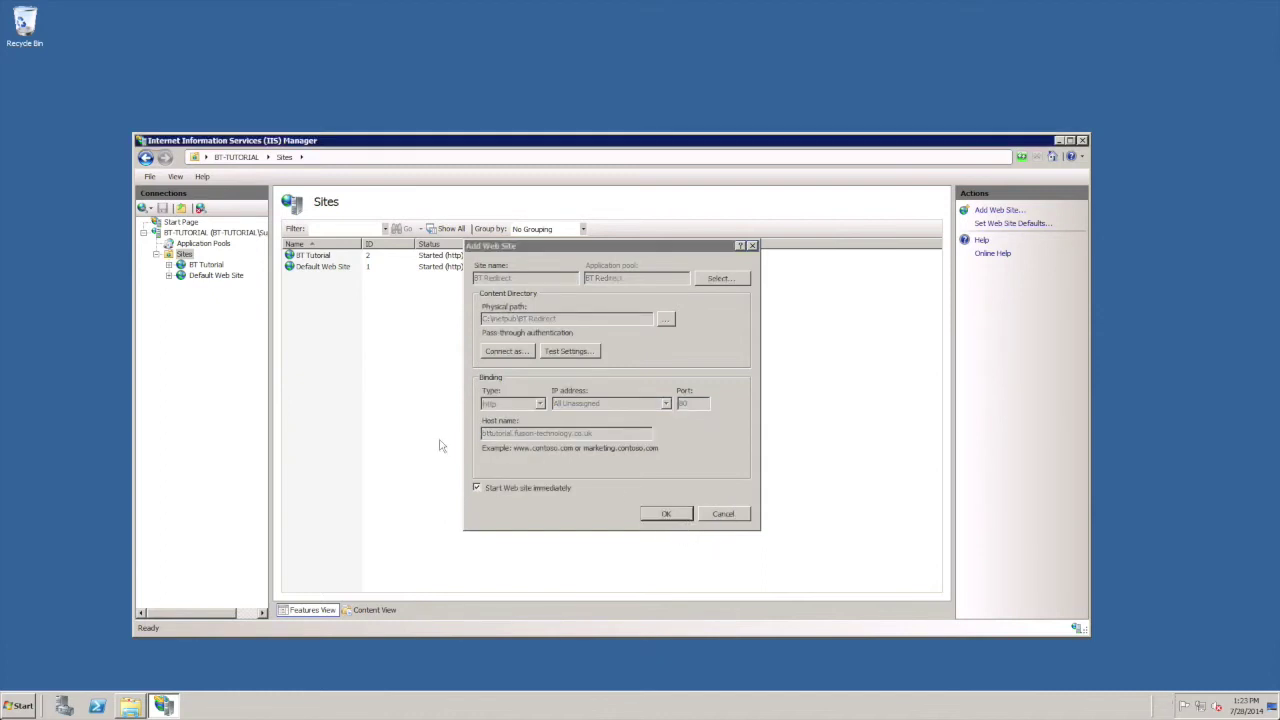
{"action": "left_click", "coordinate": [208, 286]}
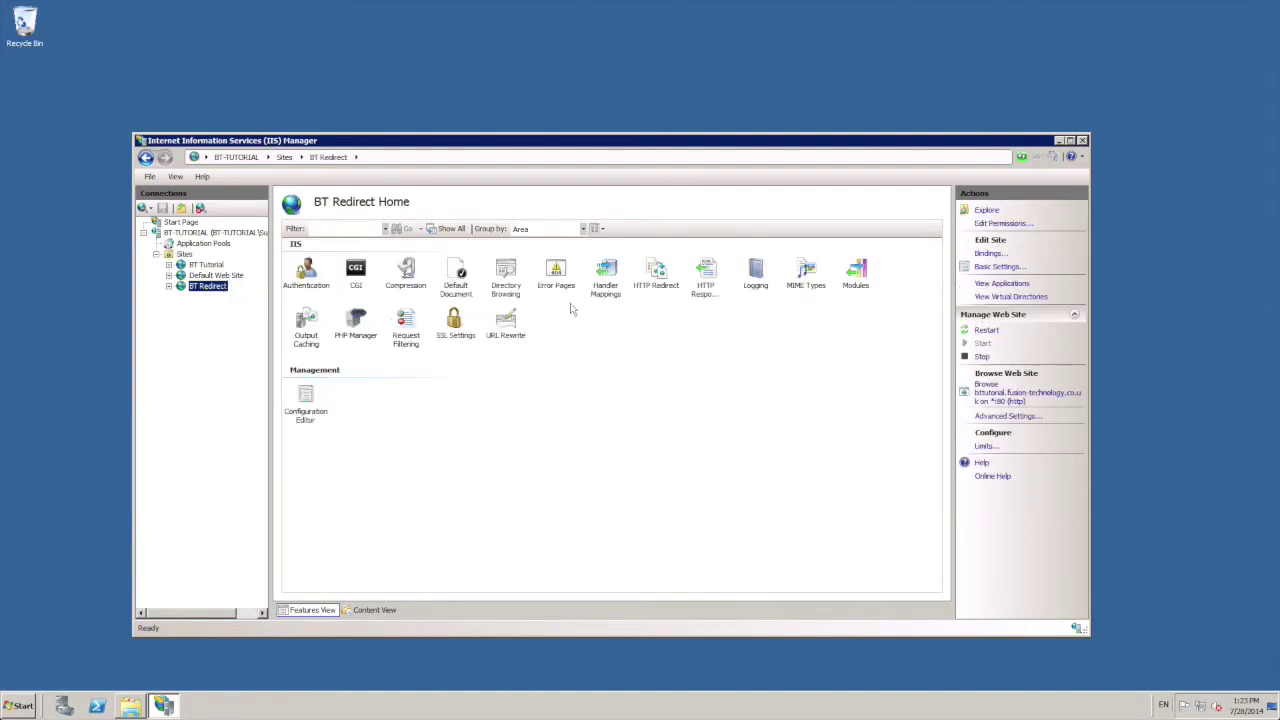
{"action": "left_click", "coordinate": [666, 276]}
{"action": "double_click", "coordinate": [672, 276]}
{"action": "left_click", "coordinate": [377, 250]}
{"action": "left_click", "coordinate": [376, 264]}
{"action": "type", "text": "https://"}
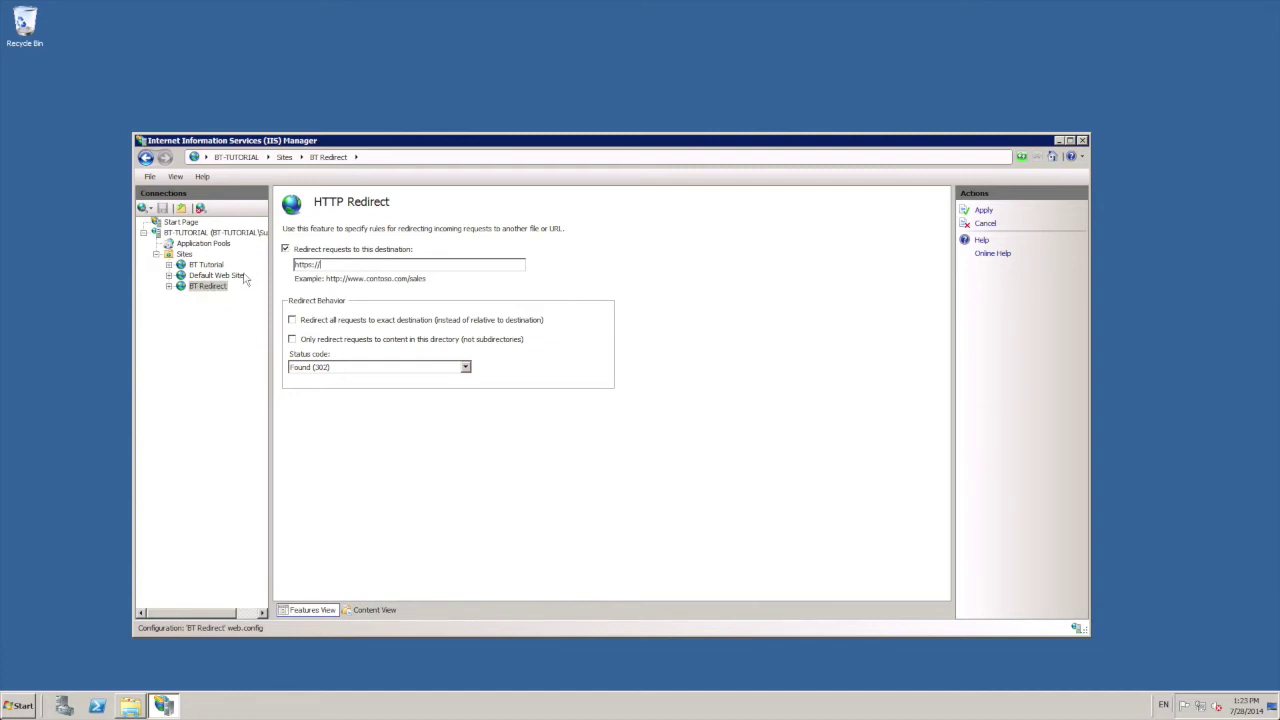
{"action": "type", "text": "tutorial.fusion-technology.co.uk"}
{"action": "left_click", "coordinate": [983, 210]}
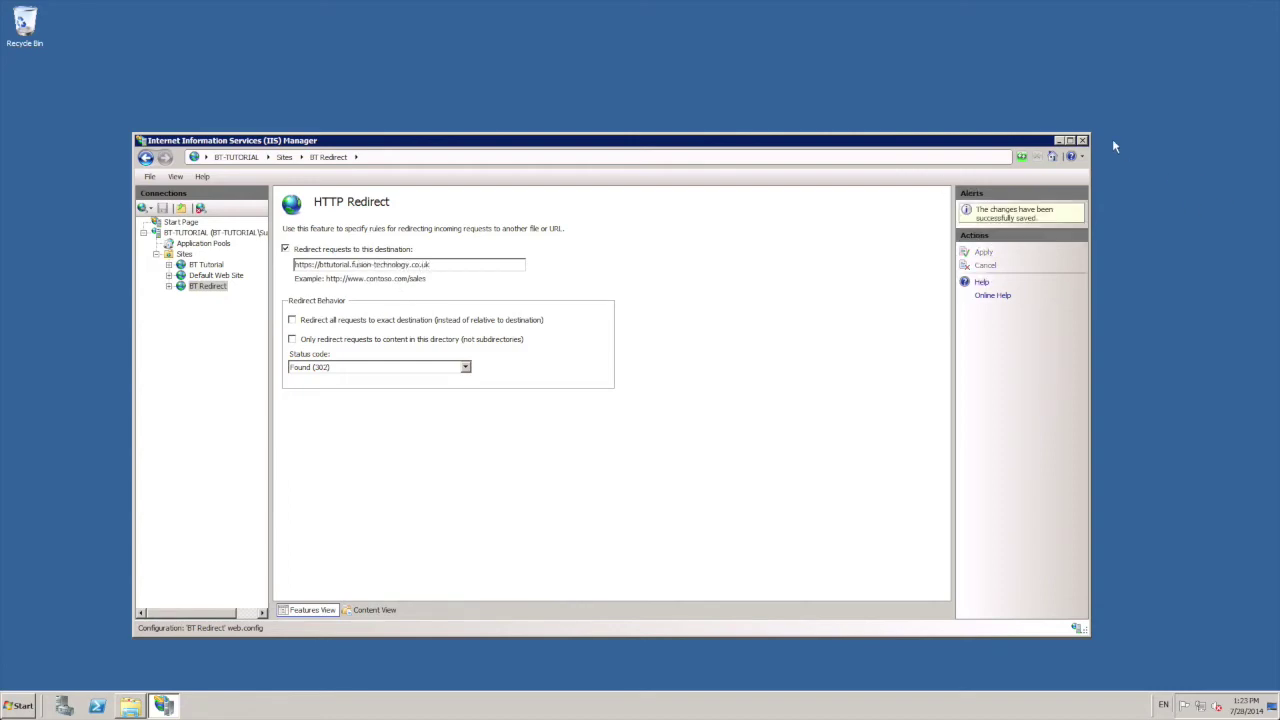
{"action": "key", "text": "ctrl+Left"}
{"action": "left_click", "coordinate": [692, 32]}
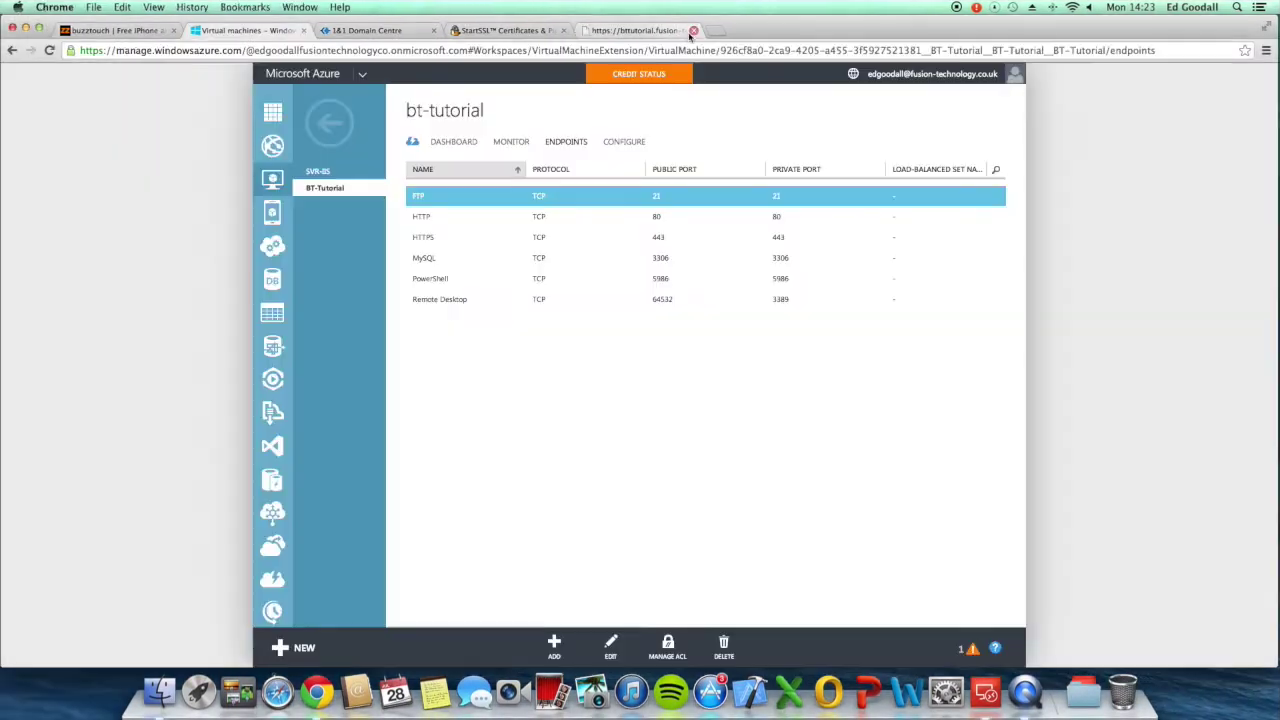
Step: In a new tab, load bttutorial.fusion-technology.co.uk and log in with the account e-mail and password
{"action": "key", "text": "ctrl+t"}
{"action": "type", "text": "bt"}
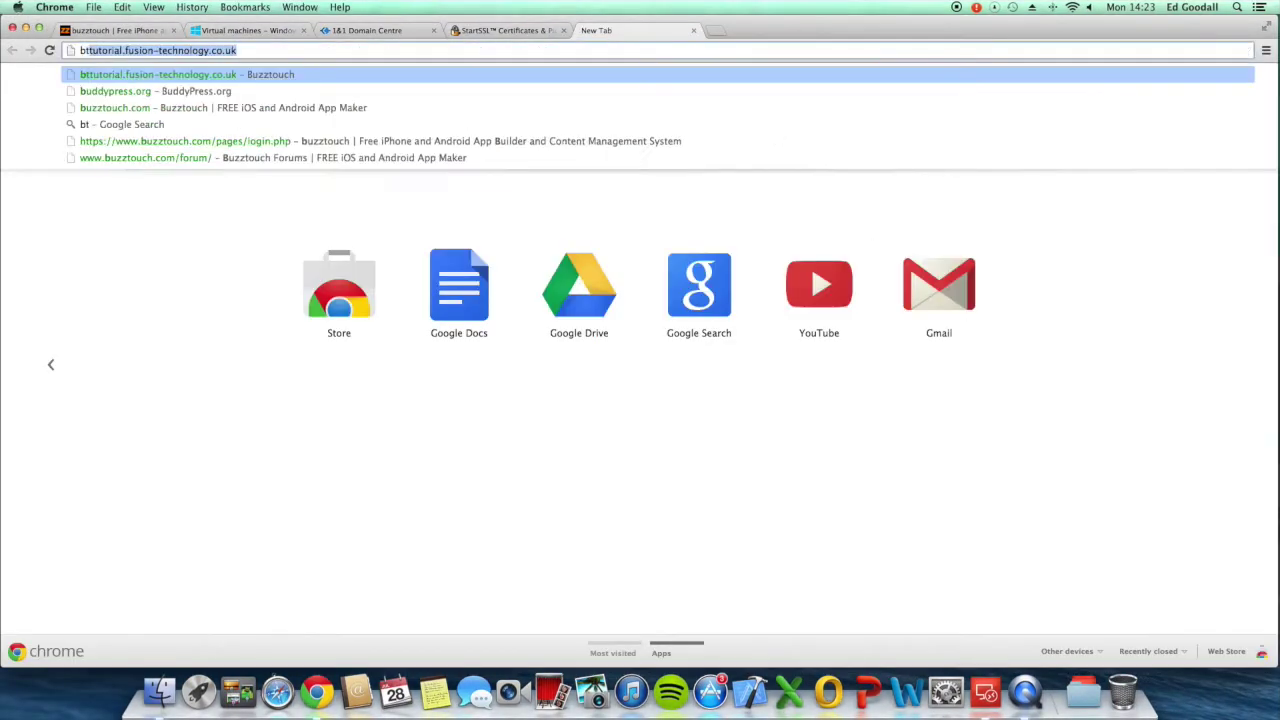
{"action": "key", "text": "Return"}
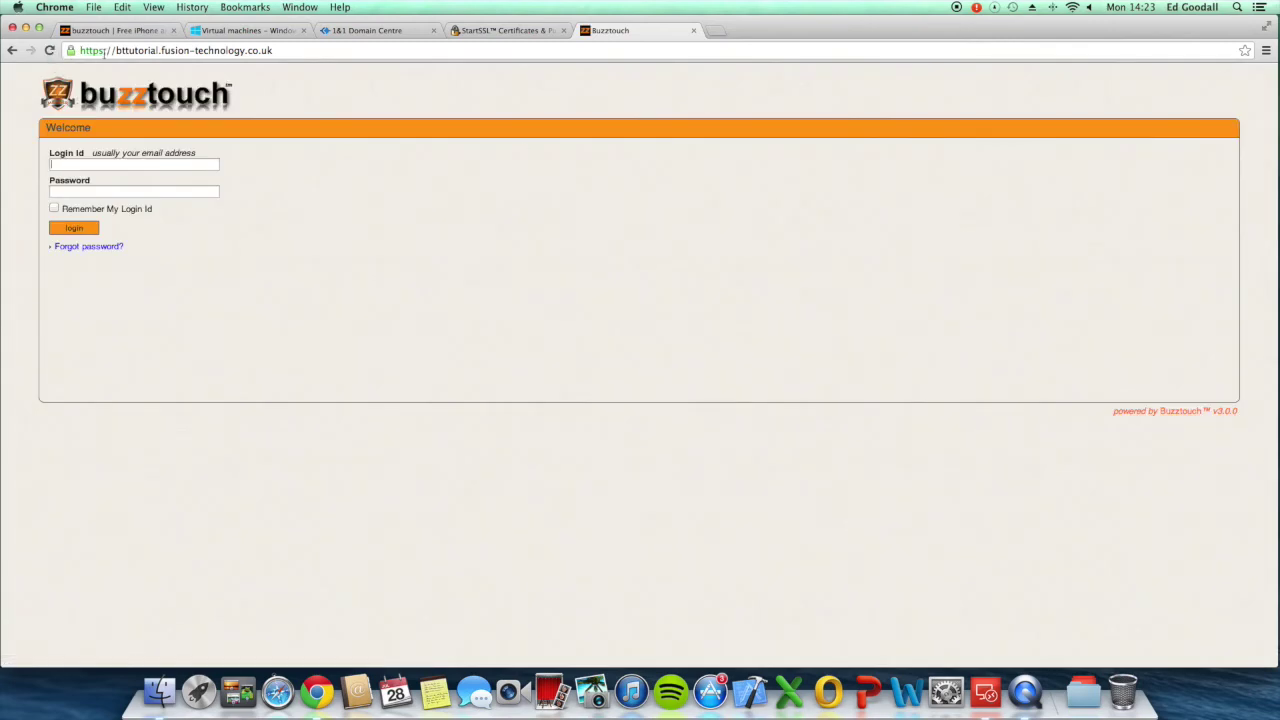
{"action": "key", "text": "Tab"}
{"action": "type", "text": "**********"}
{"action": "key", "text": "Return"}
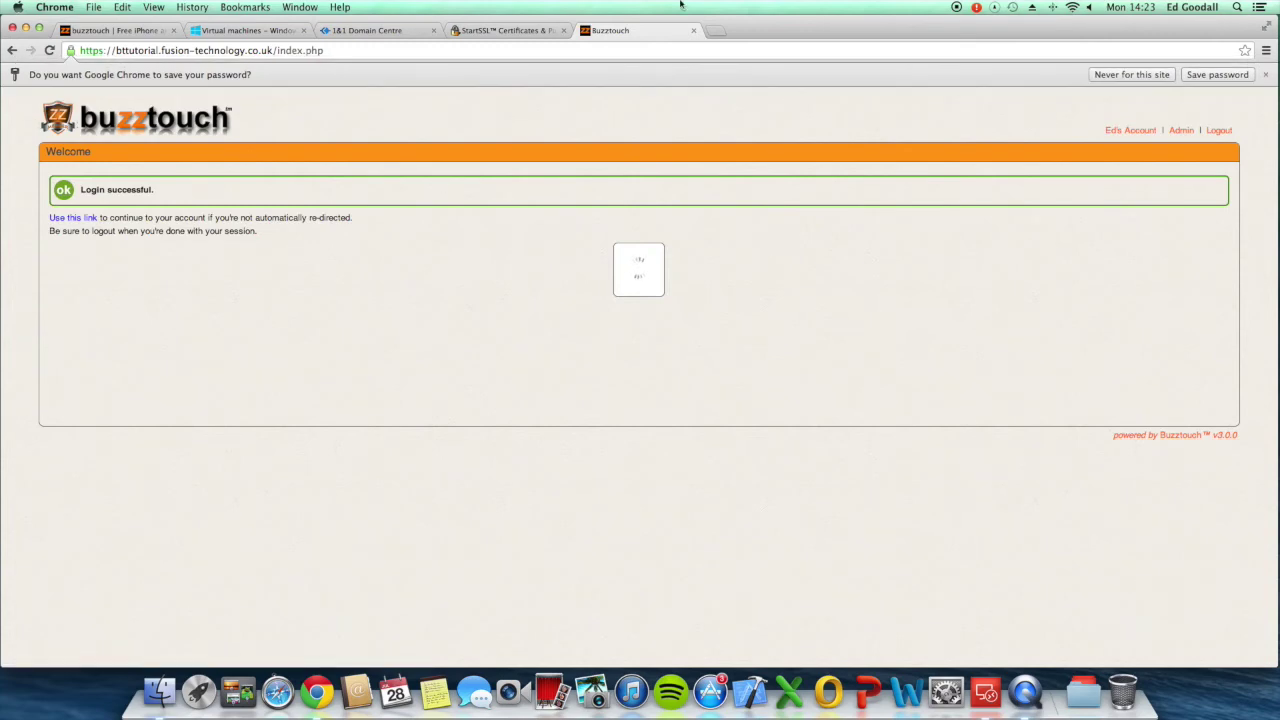
{"action": "left_click", "coordinate": [1133, 76]}
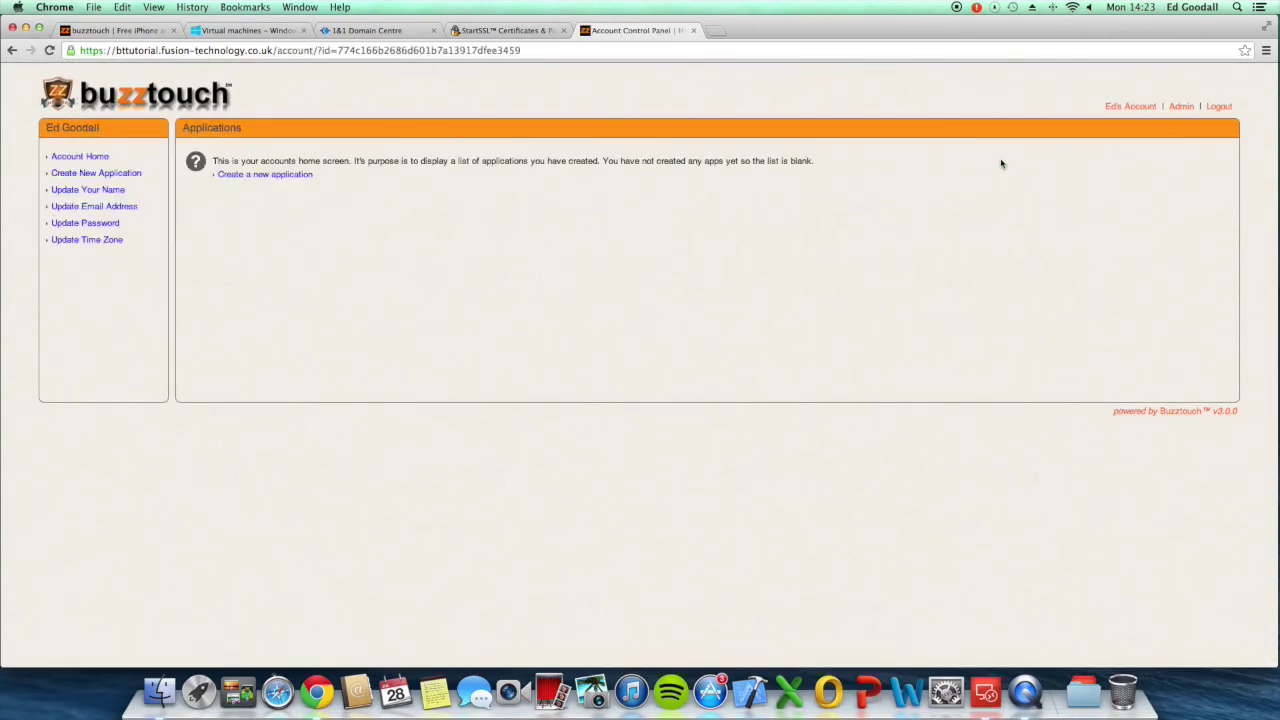
Step: Close IIS Manager on the server and minimize Chrome on the Mac
{"action": "key", "text": "ctrl+Right"}
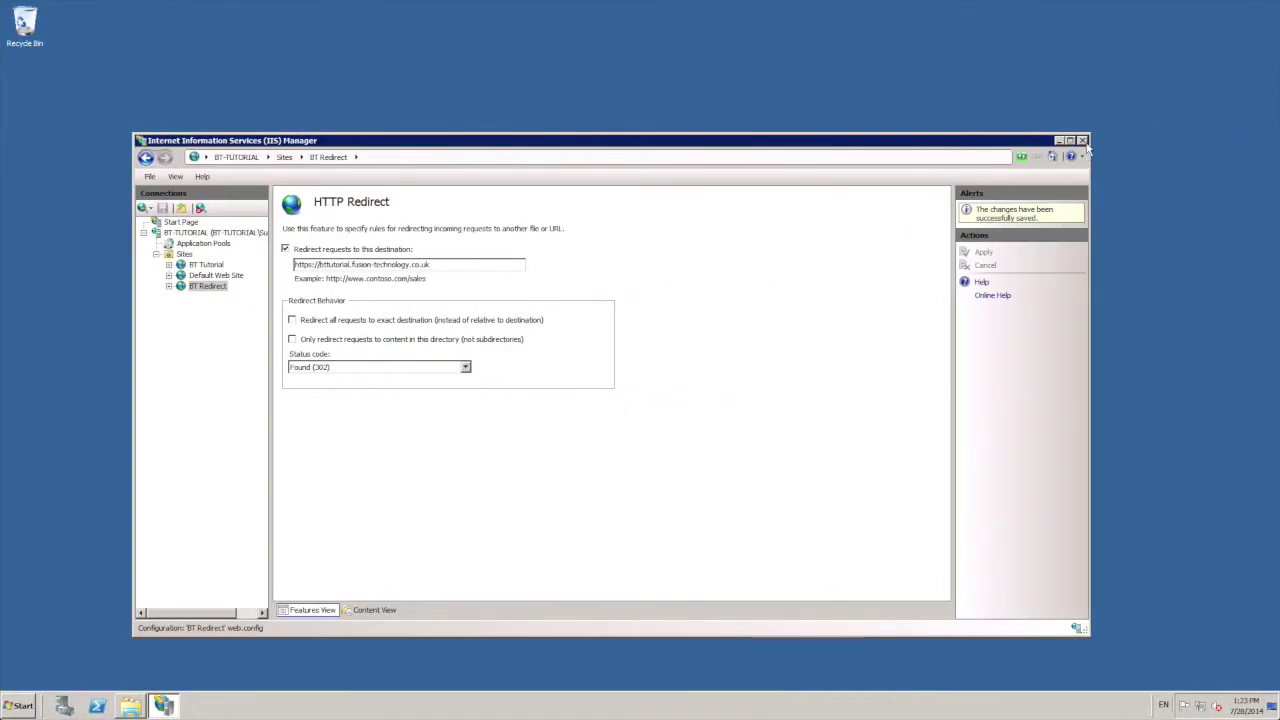
{"action": "left_click", "coordinate": [1080, 140]}
{"action": "key", "text": "ctrl+Left"}
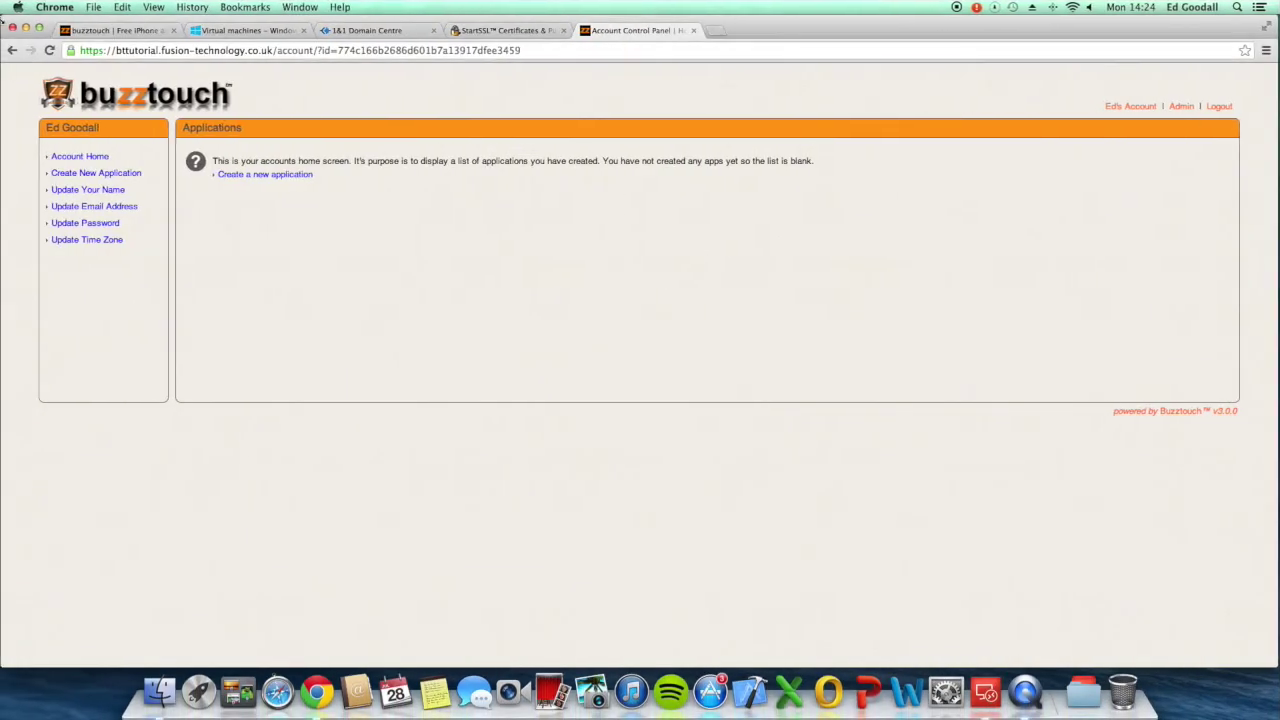
{"action": "left_click", "coordinate": [26, 29]}
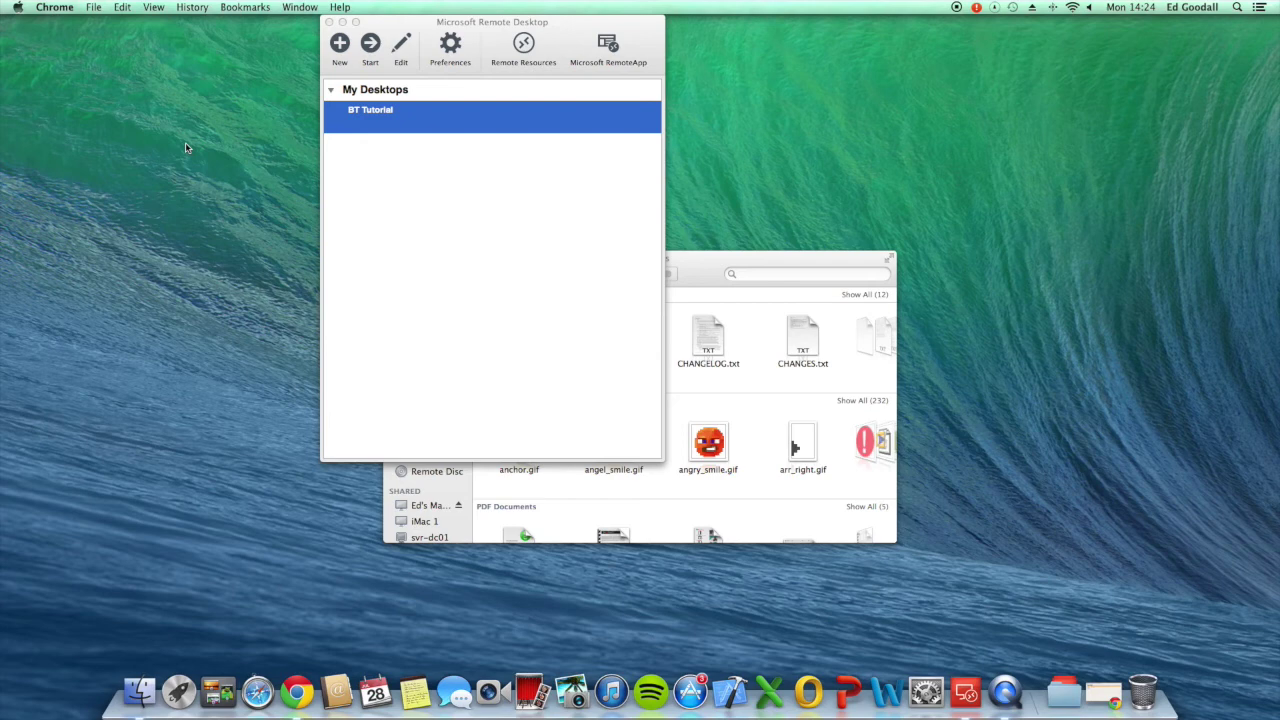